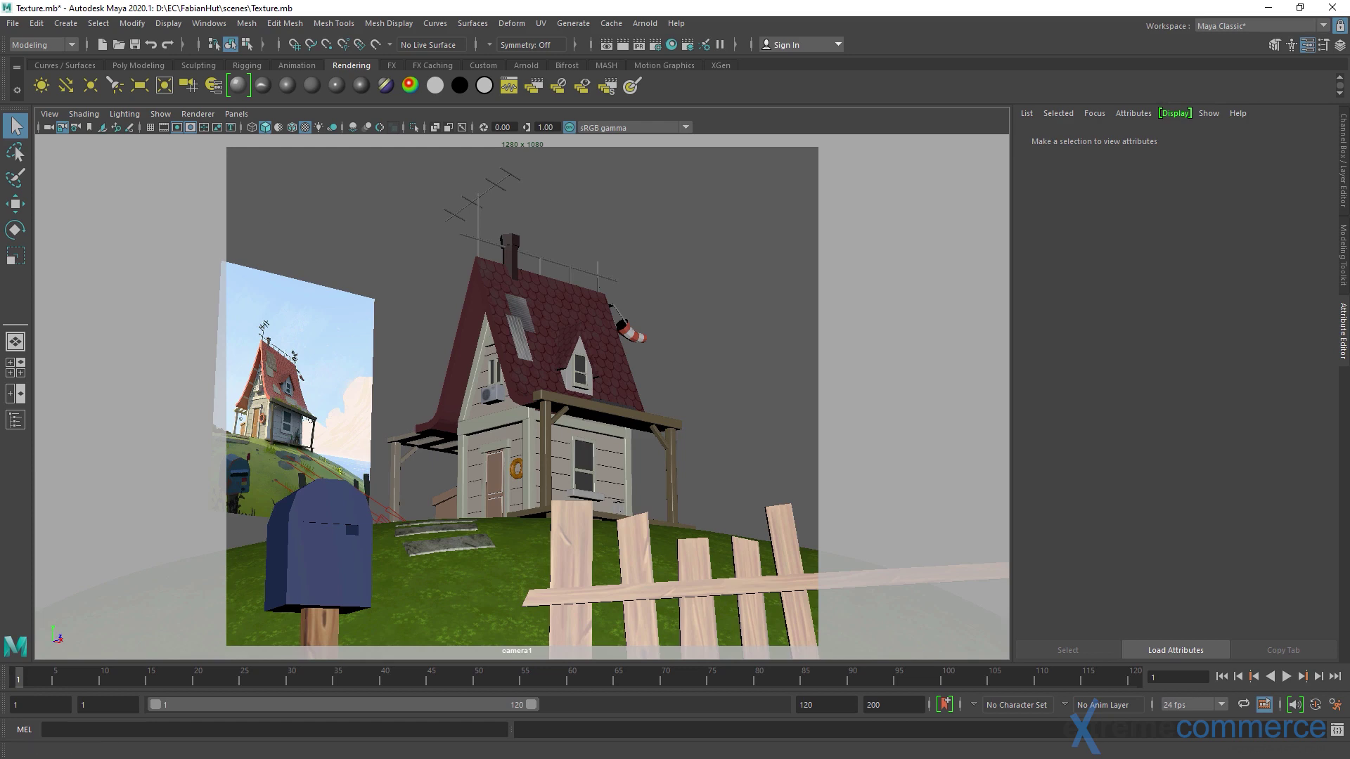
# Check in the Plug-in Manager whether the Arnold plug-in mtoa.mll is loaded and set to auto load.
pyautogui.click(209, 23)
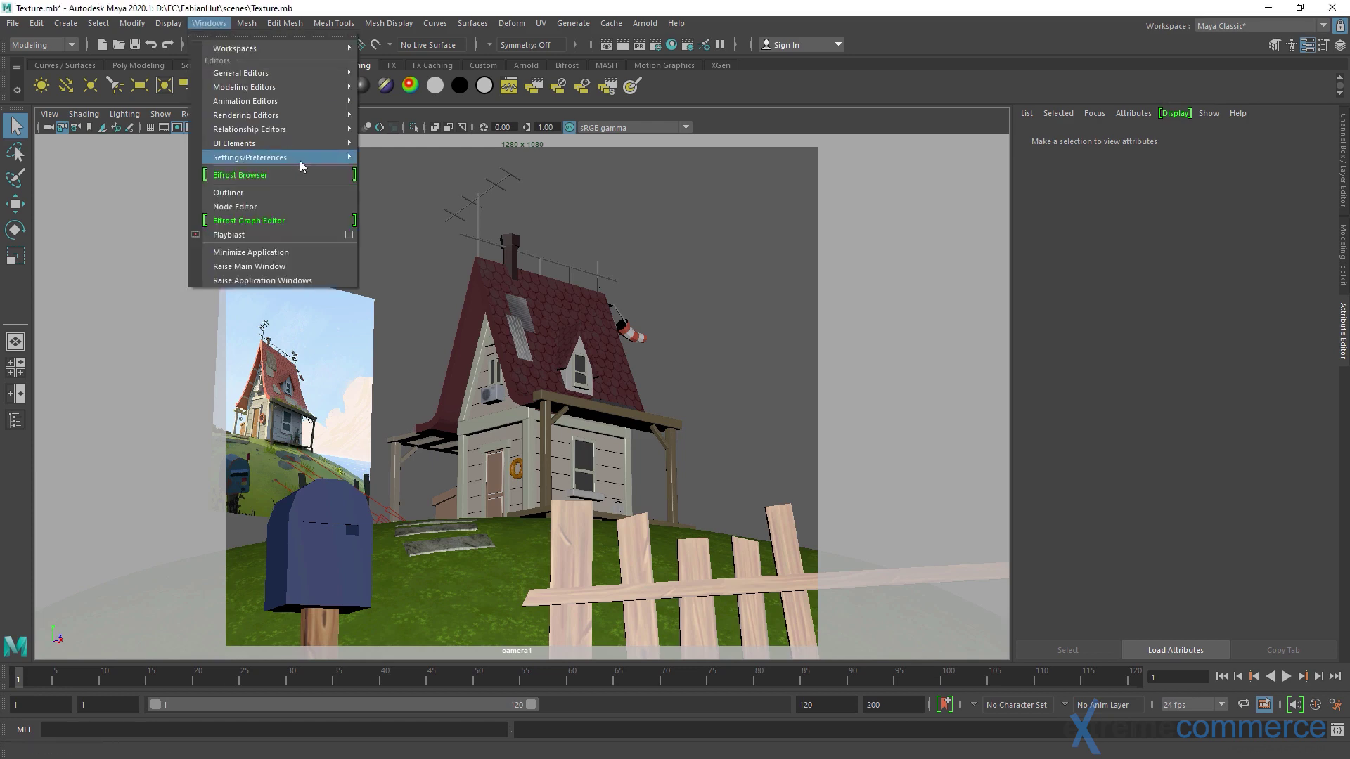
pyautogui.moveTo(268, 162)
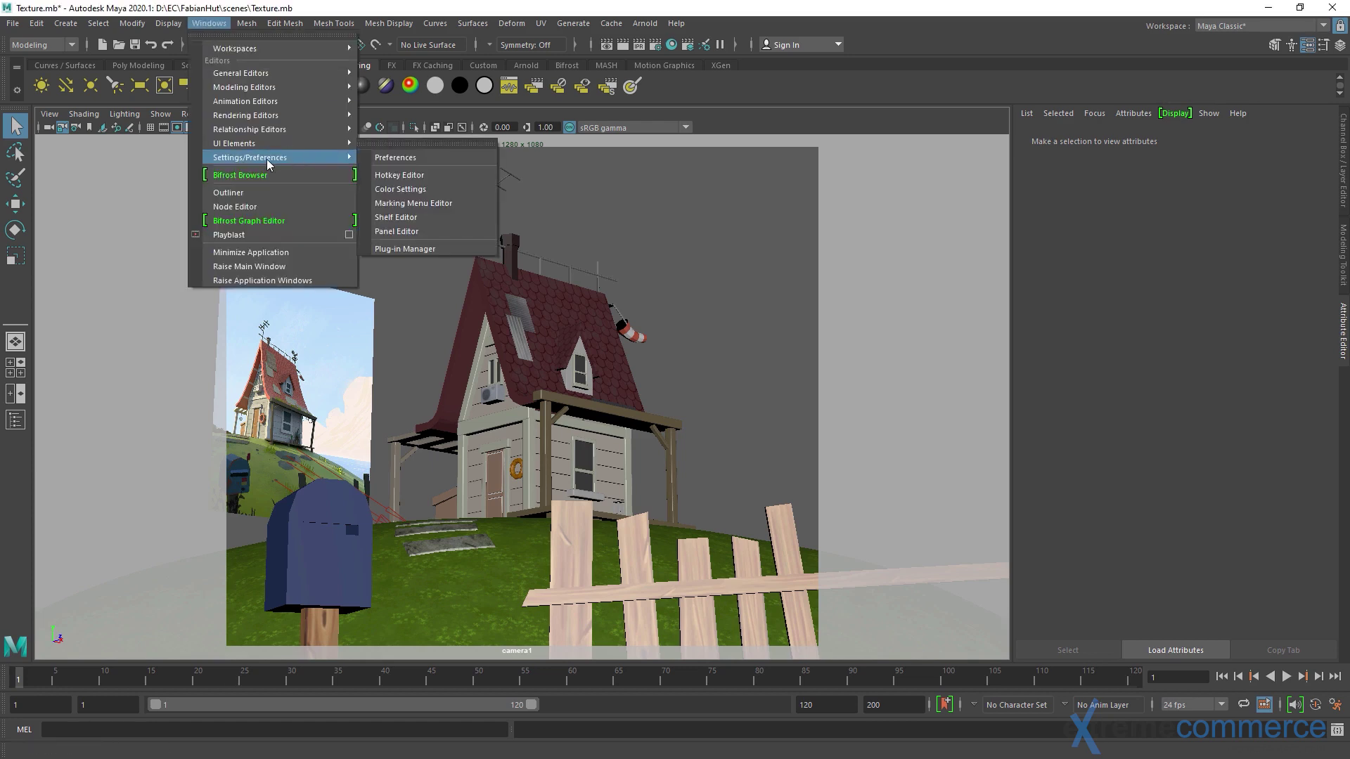
pyautogui.click(433, 248)
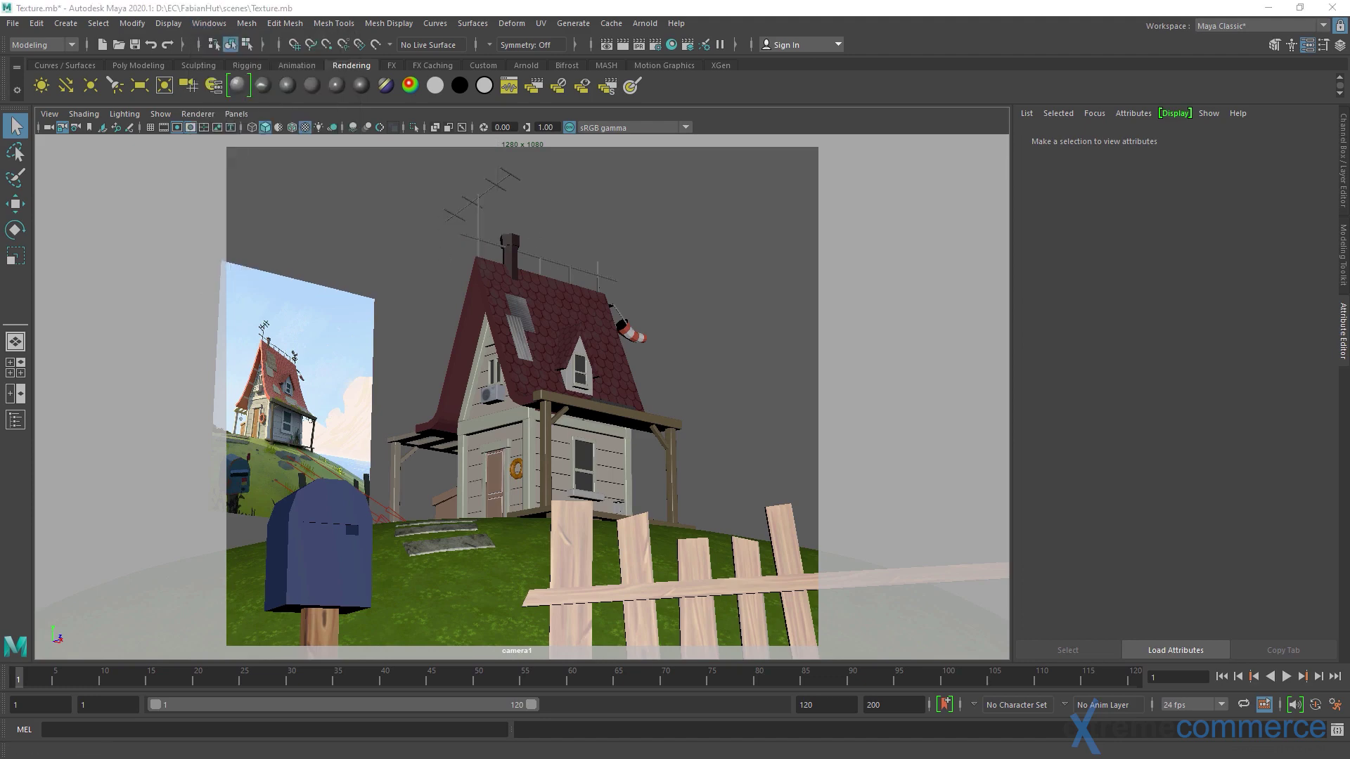
pyautogui.moveTo(424, 379); pyautogui.dragTo(421, 582)
pyautogui.scroll(-7, 419, 391)
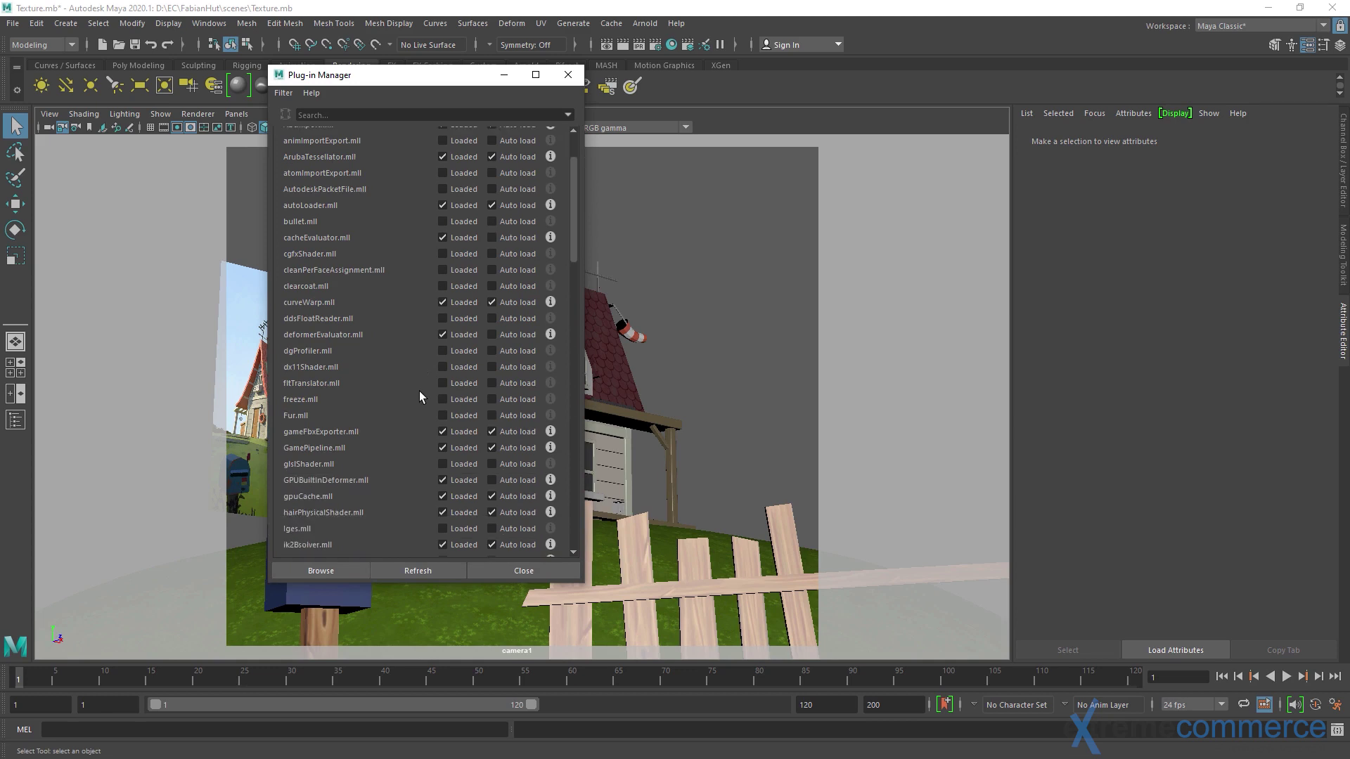
pyautogui.scroll(-10, 419, 392)
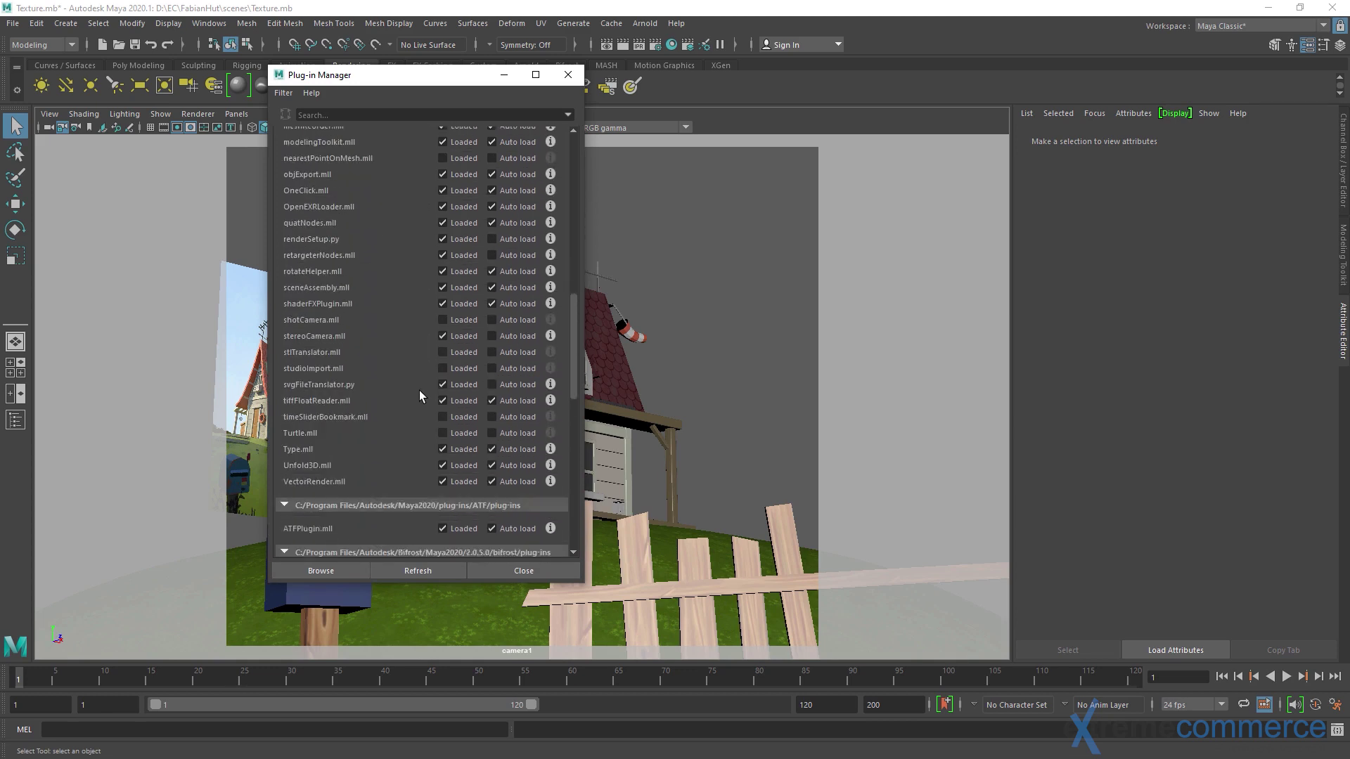
pyautogui.scroll(-5, 419, 394)
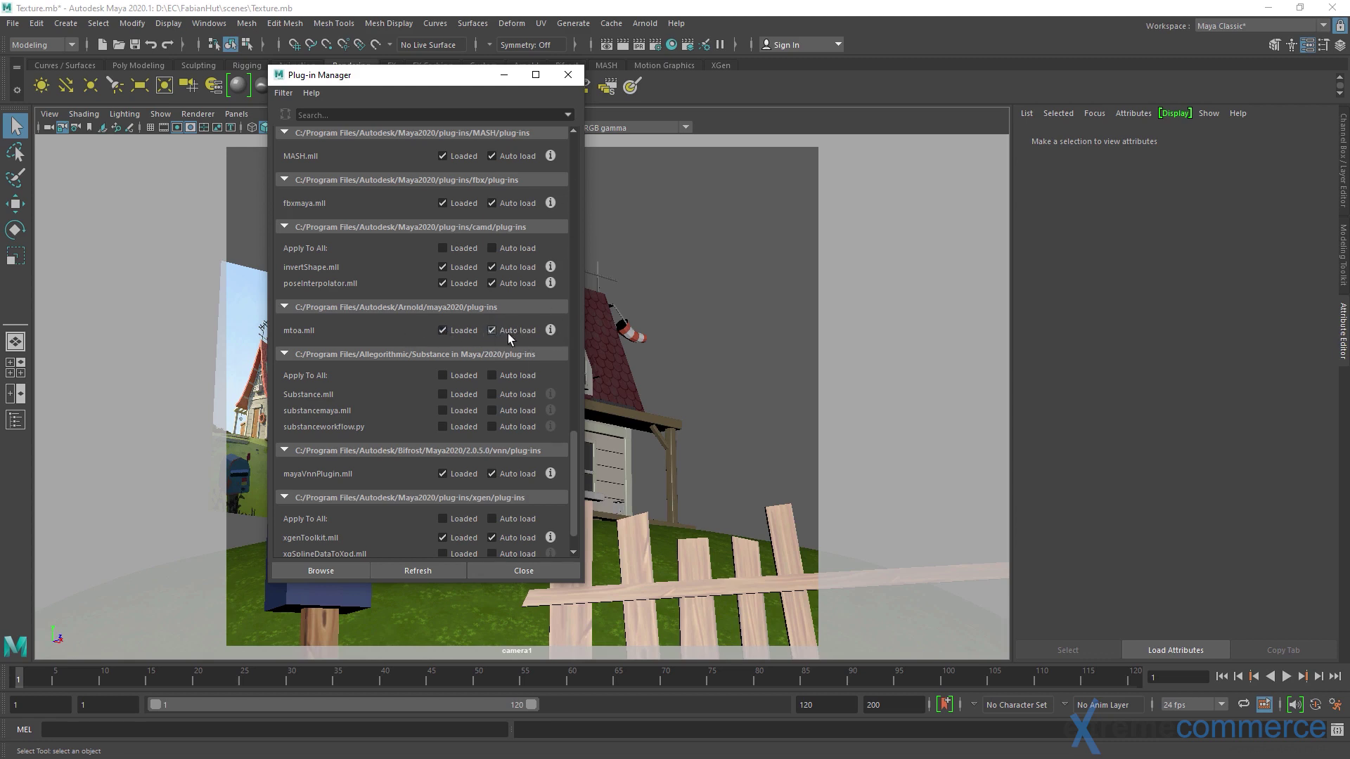
pyautogui.click(568, 74)
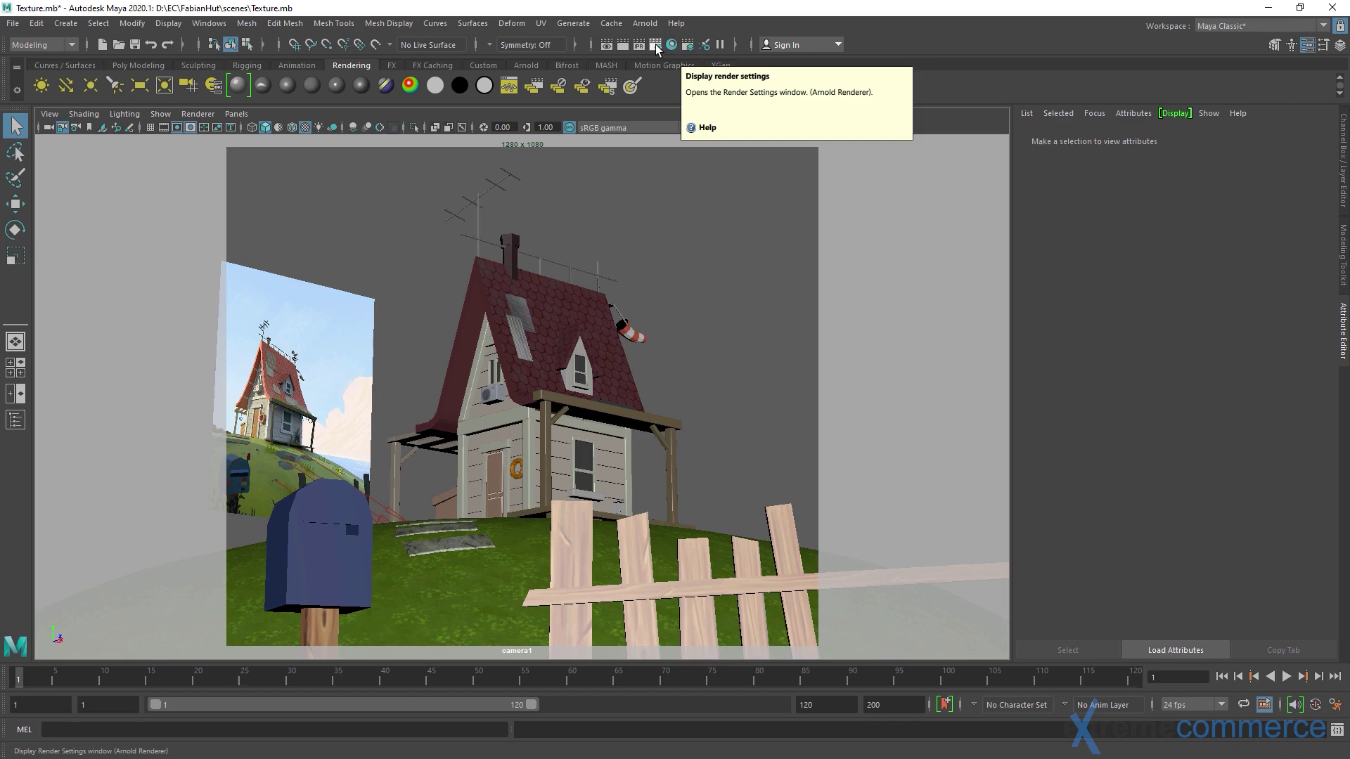
# Check in the Render Settings which renderer is active and review the available renderers.
pyautogui.click(655, 45)
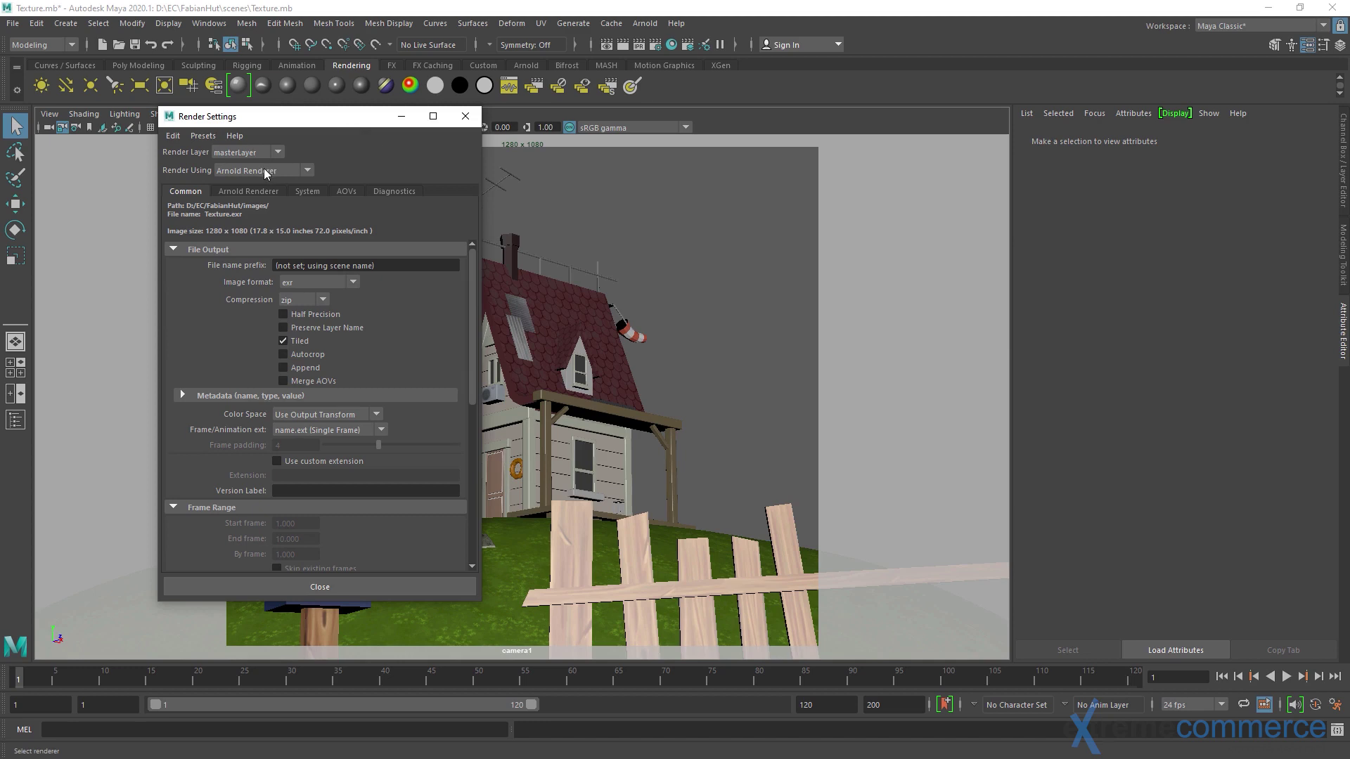
pyautogui.click(265, 172)
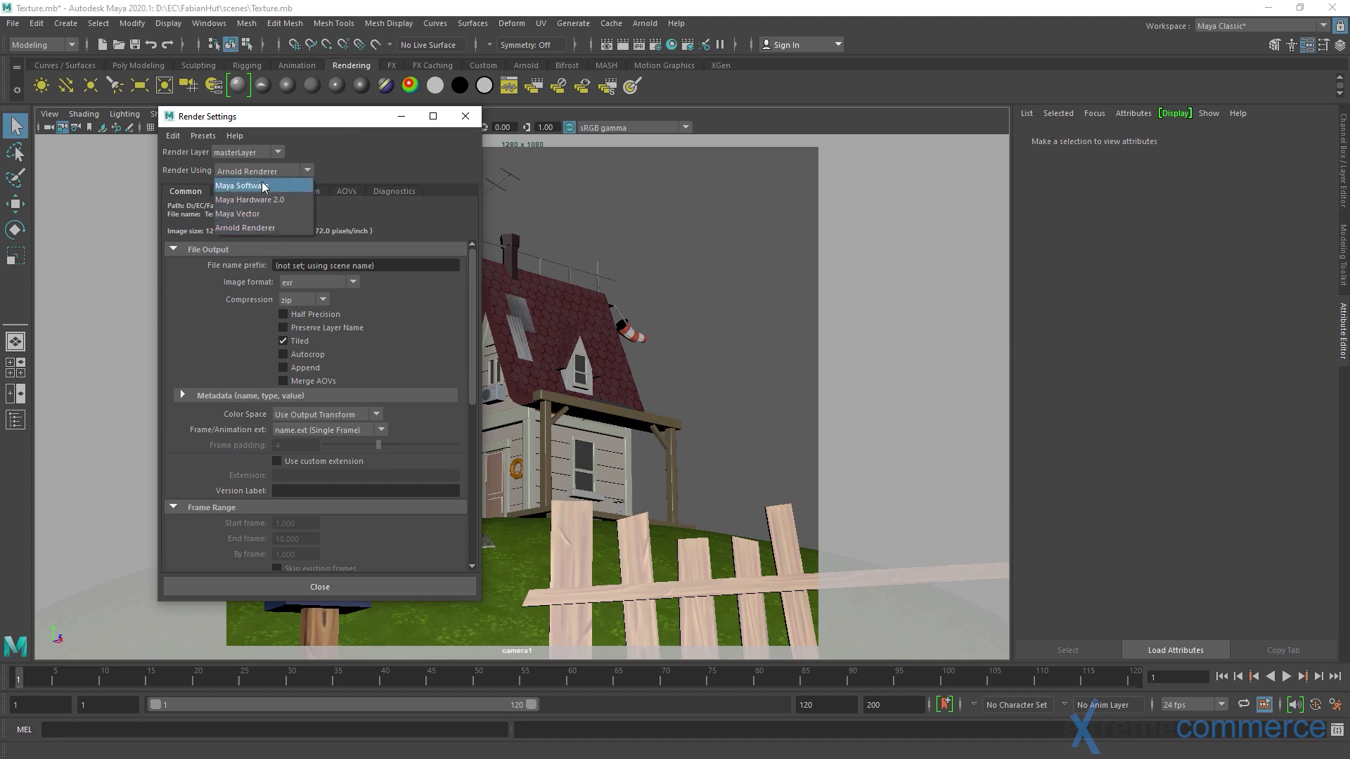
pyautogui.click(354, 216)
pyautogui.moveTo(325, 120); pyautogui.dragTo(298, 146)
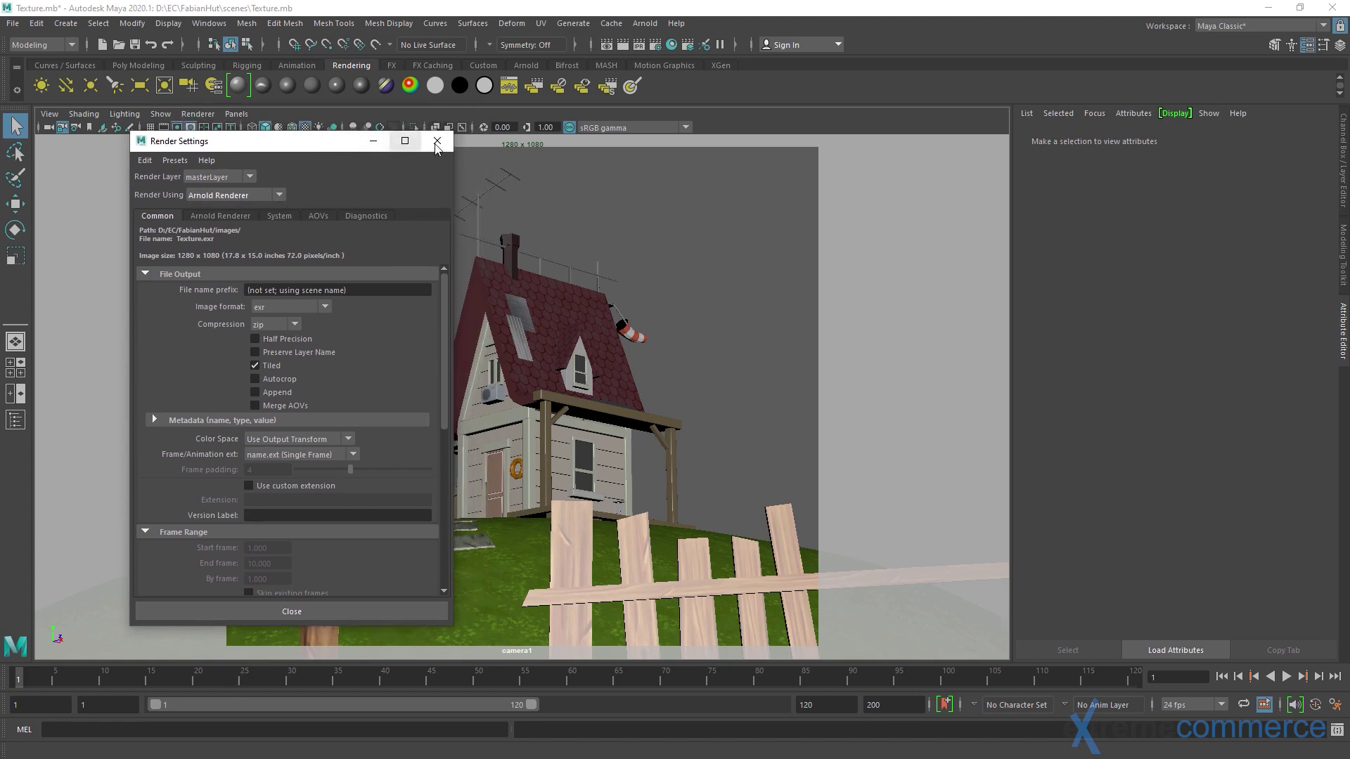
pyautogui.click(437, 141)
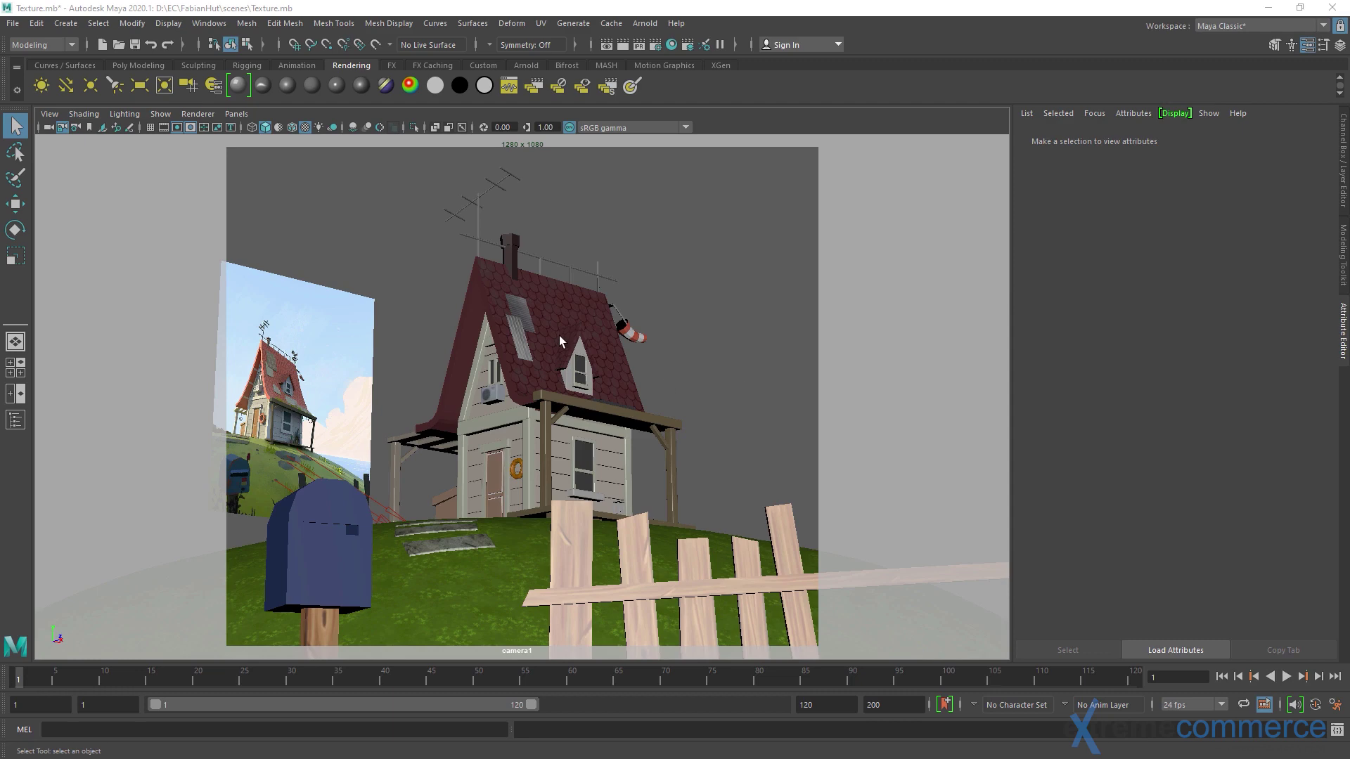
# Open the Hypershade and arrange its window and panes so part of the house and the Attribute Editor stay visible.
pyautogui.click(597, 323)
pyautogui.click(735, 330)
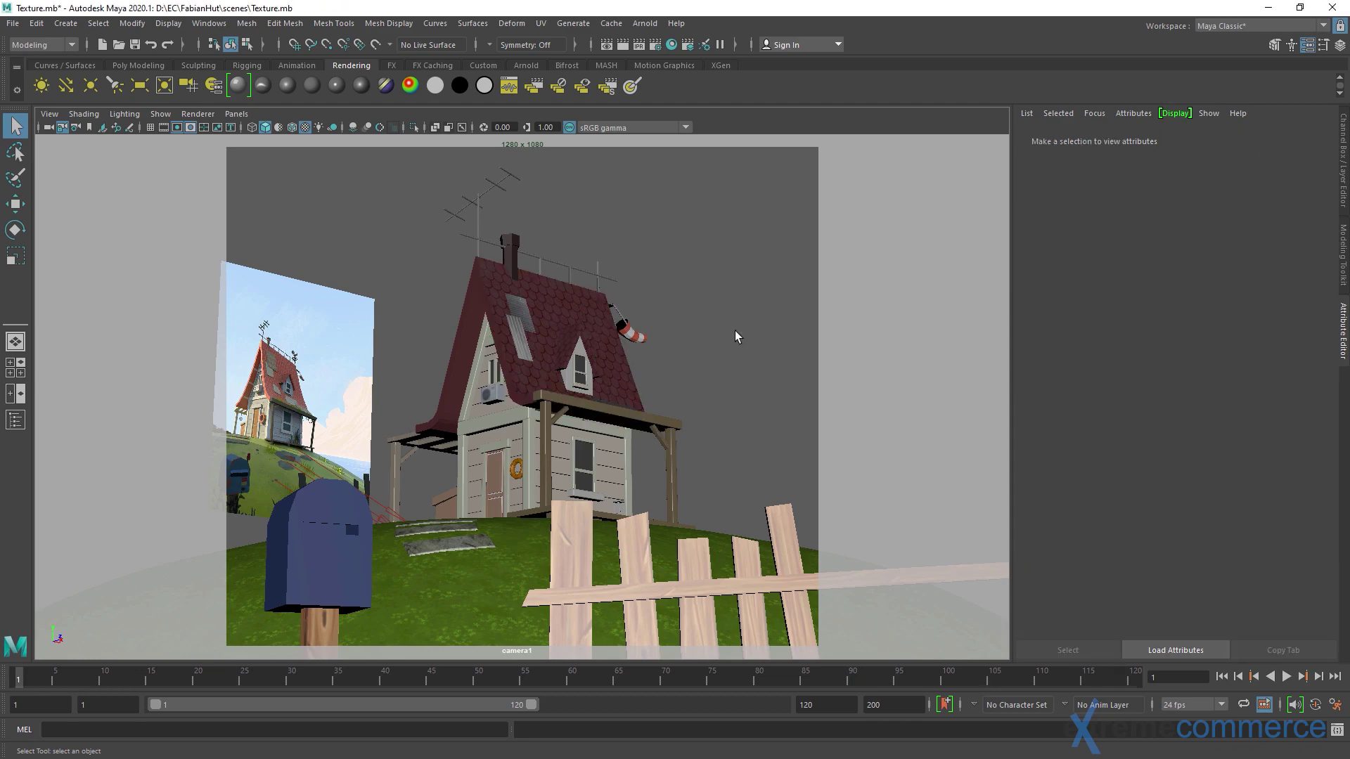
pyautogui.click(671, 44)
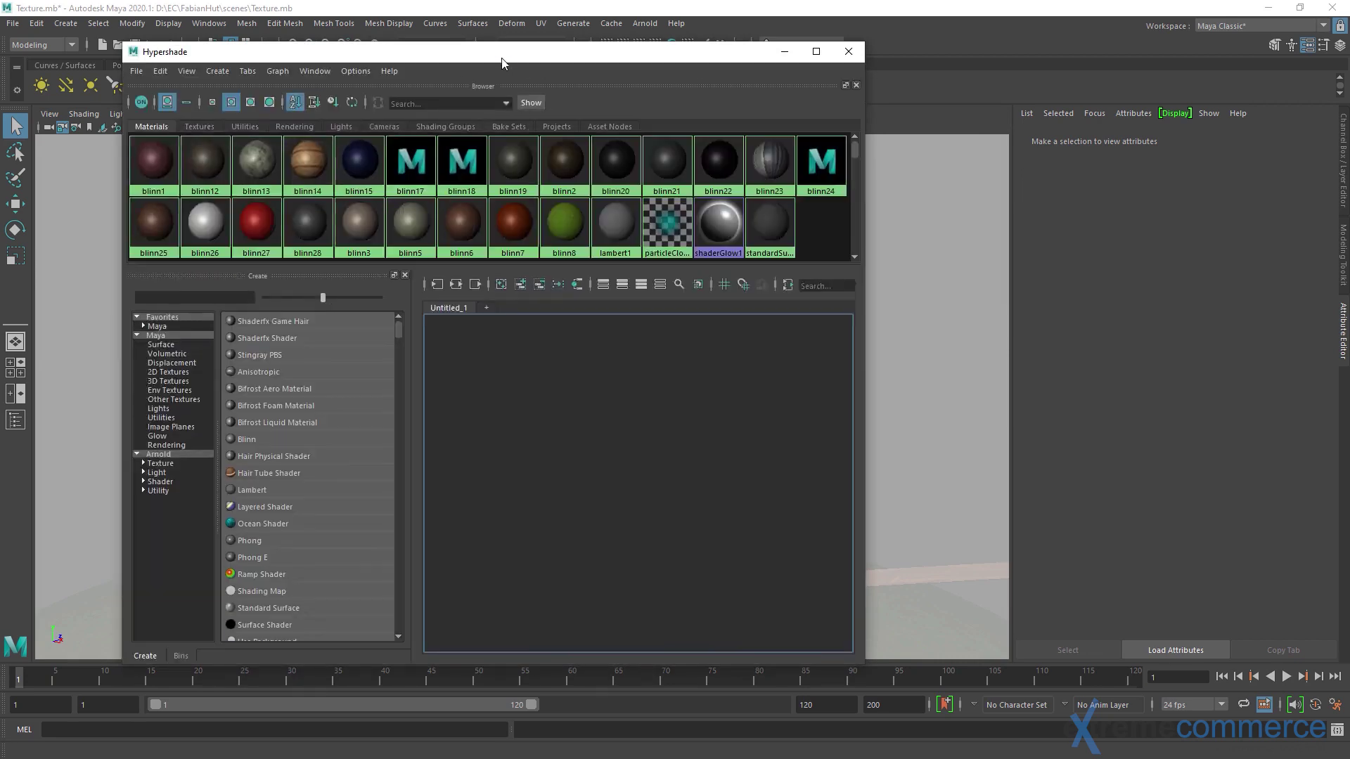
pyautogui.moveTo(500, 57); pyautogui.dragTo(402, 64)
pyautogui.moveTo(763, 344); pyautogui.dragTo(578, 346)
pyautogui.moveTo(313, 379); pyautogui.dragTo(277, 371)
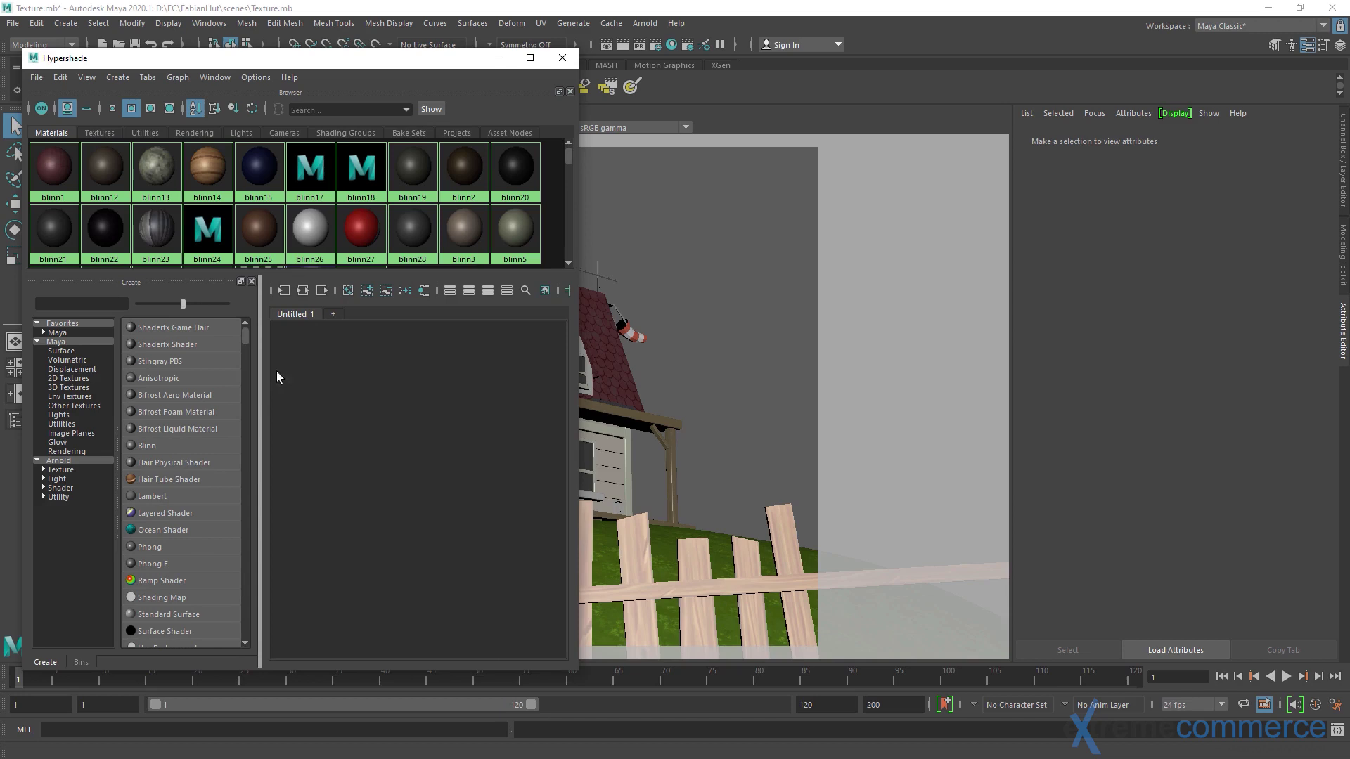
pyautogui.click(299, 48)
pyautogui.moveTo(299, 50); pyautogui.dragTo(265, 117)
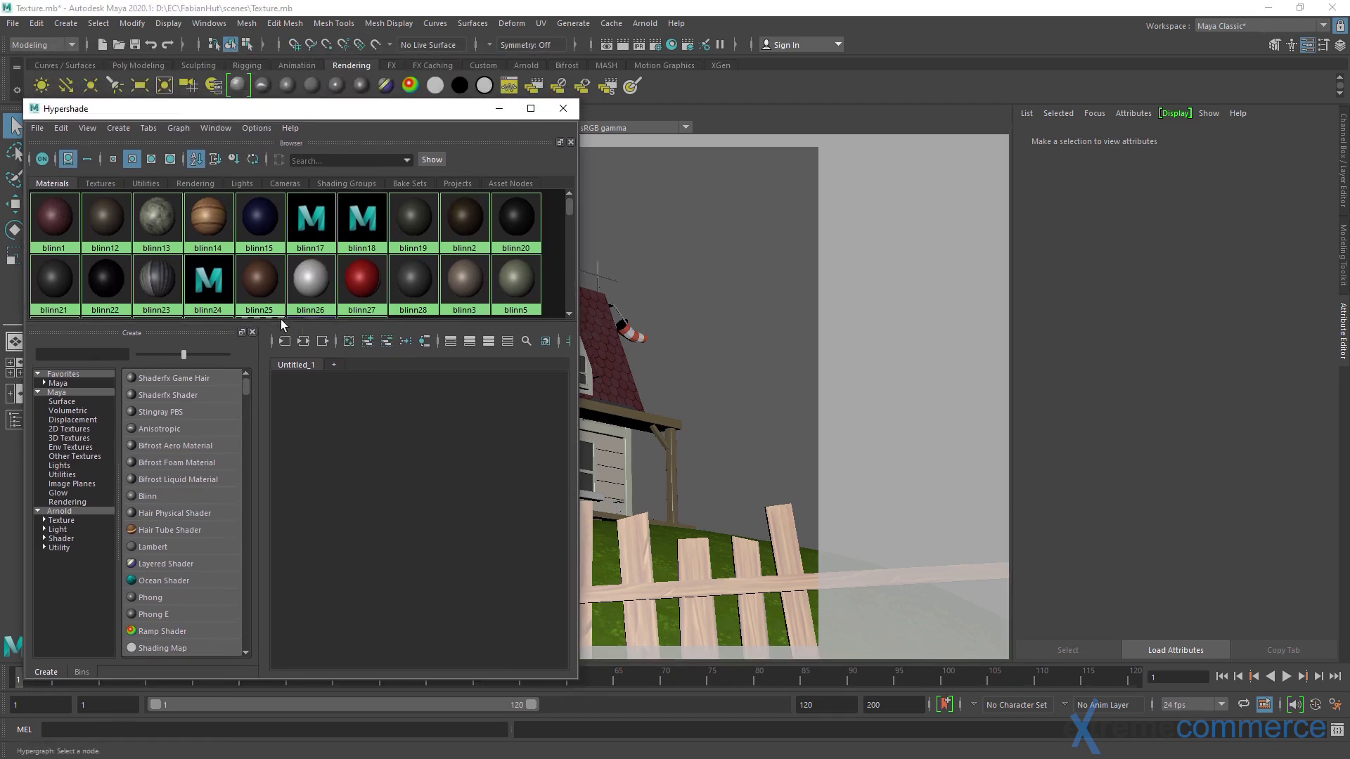
pyautogui.moveTo(279, 321); pyautogui.dragTo(279, 301)
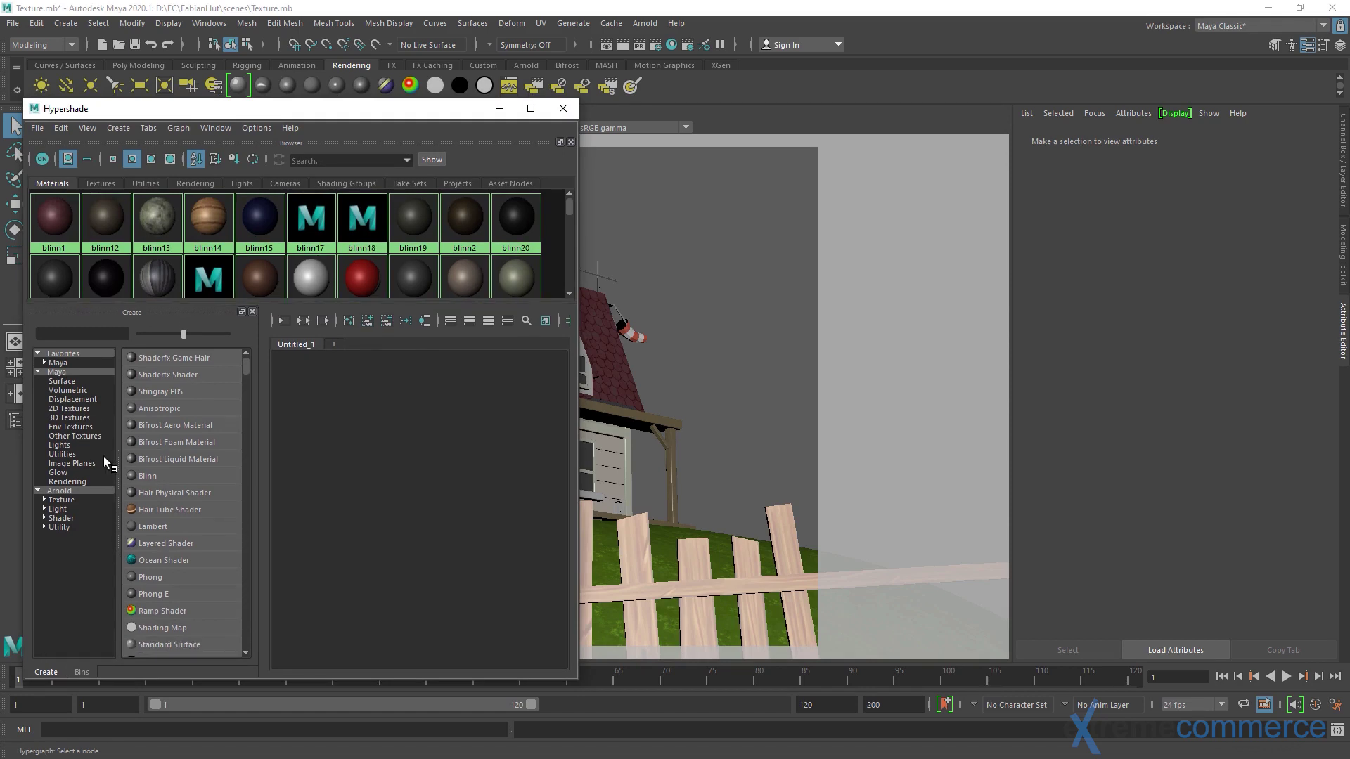
# Collapse the Maya node group and review Arnold's texture, light, shader and utility nodes, ending on the shaders.
pyautogui.click(37, 373)
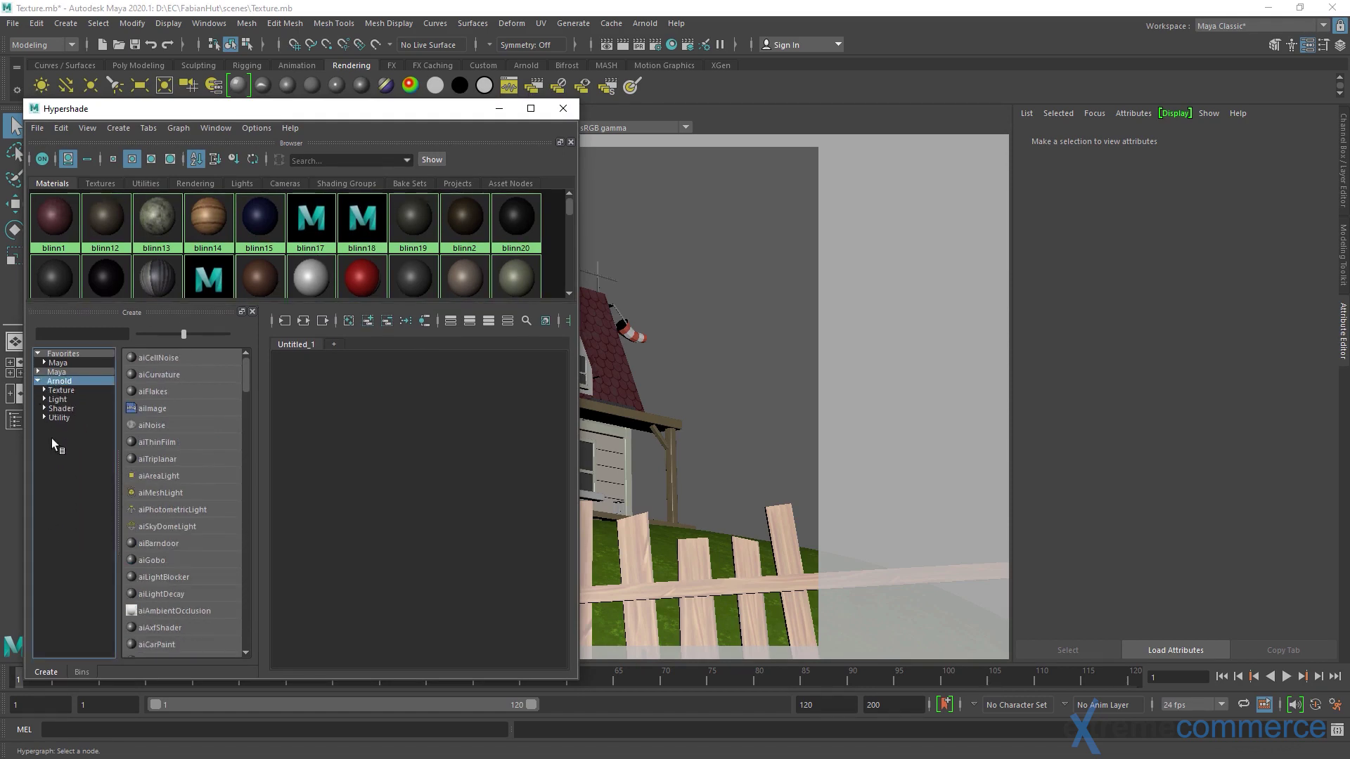
pyautogui.click(49, 382)
pyautogui.click(69, 390)
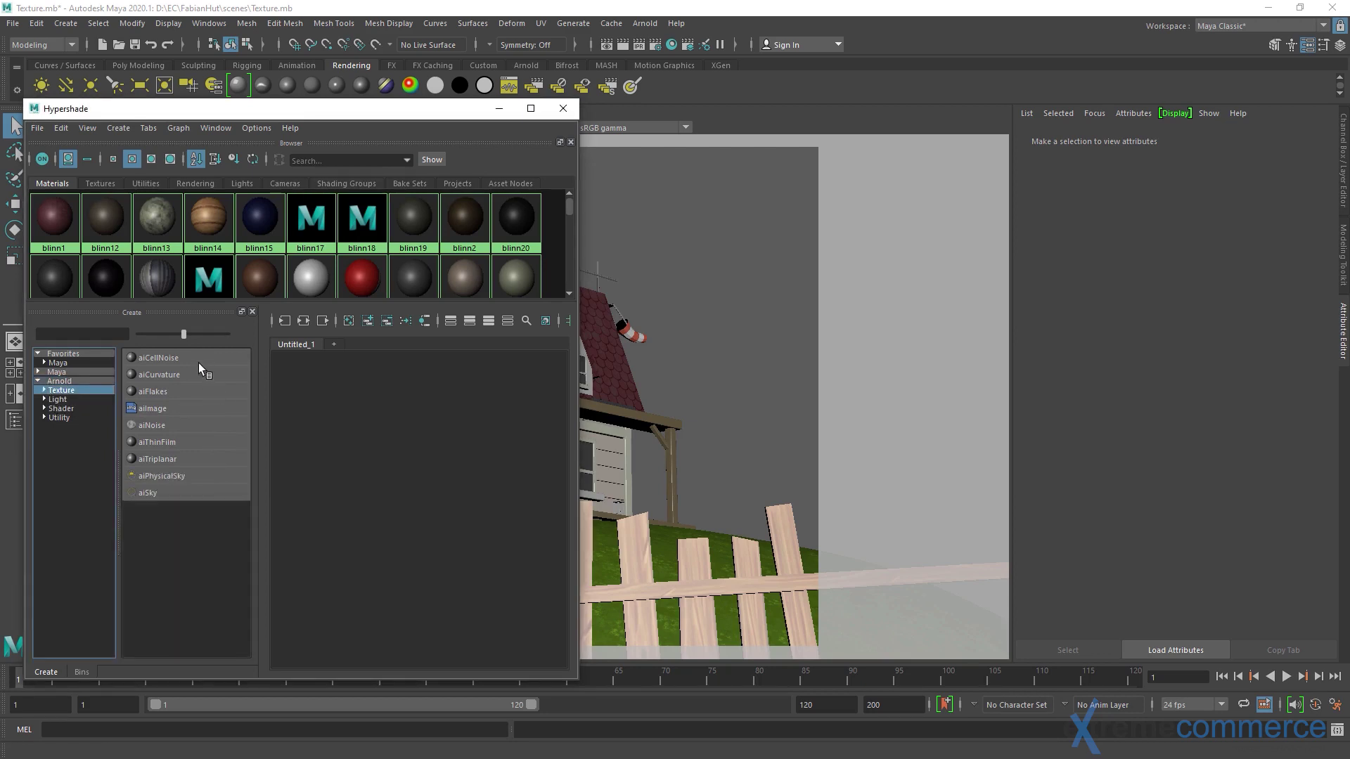
pyautogui.click(69, 398)
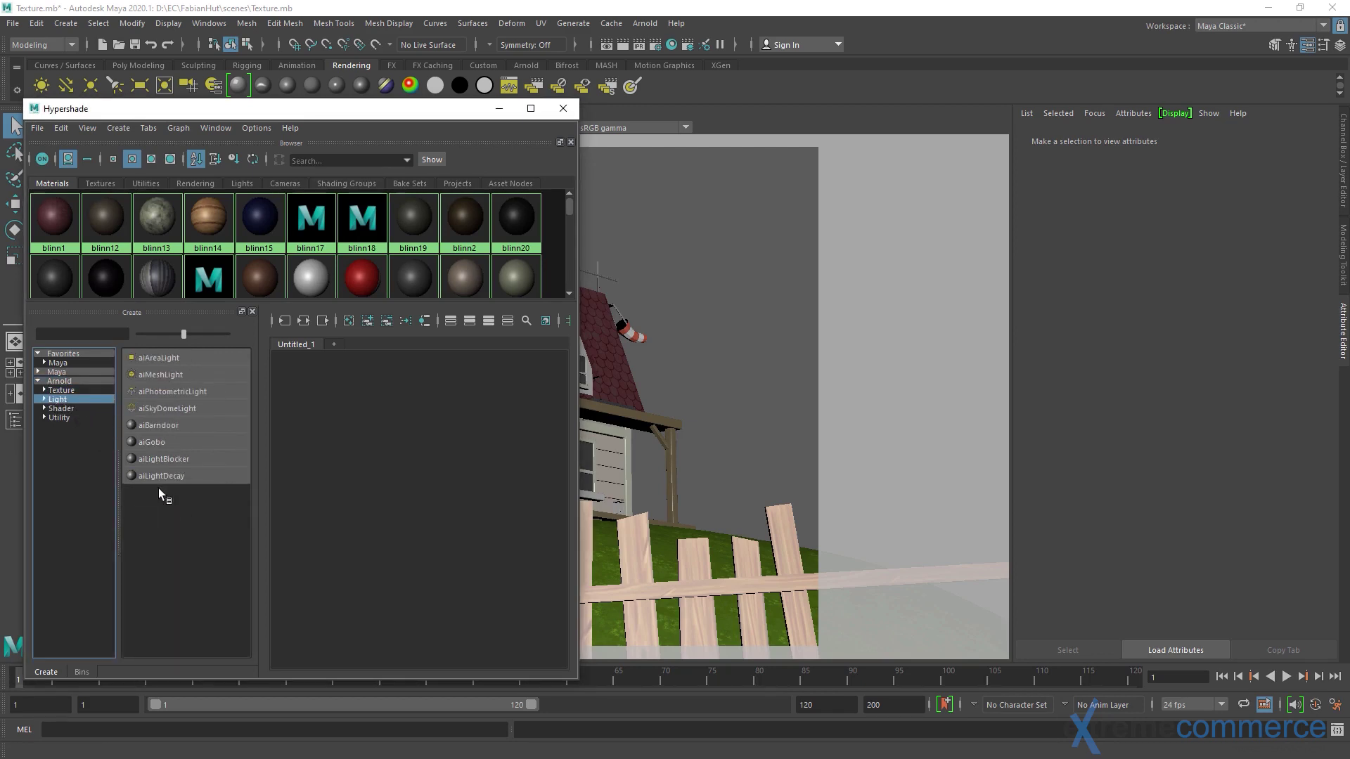
pyautogui.click(64, 409)
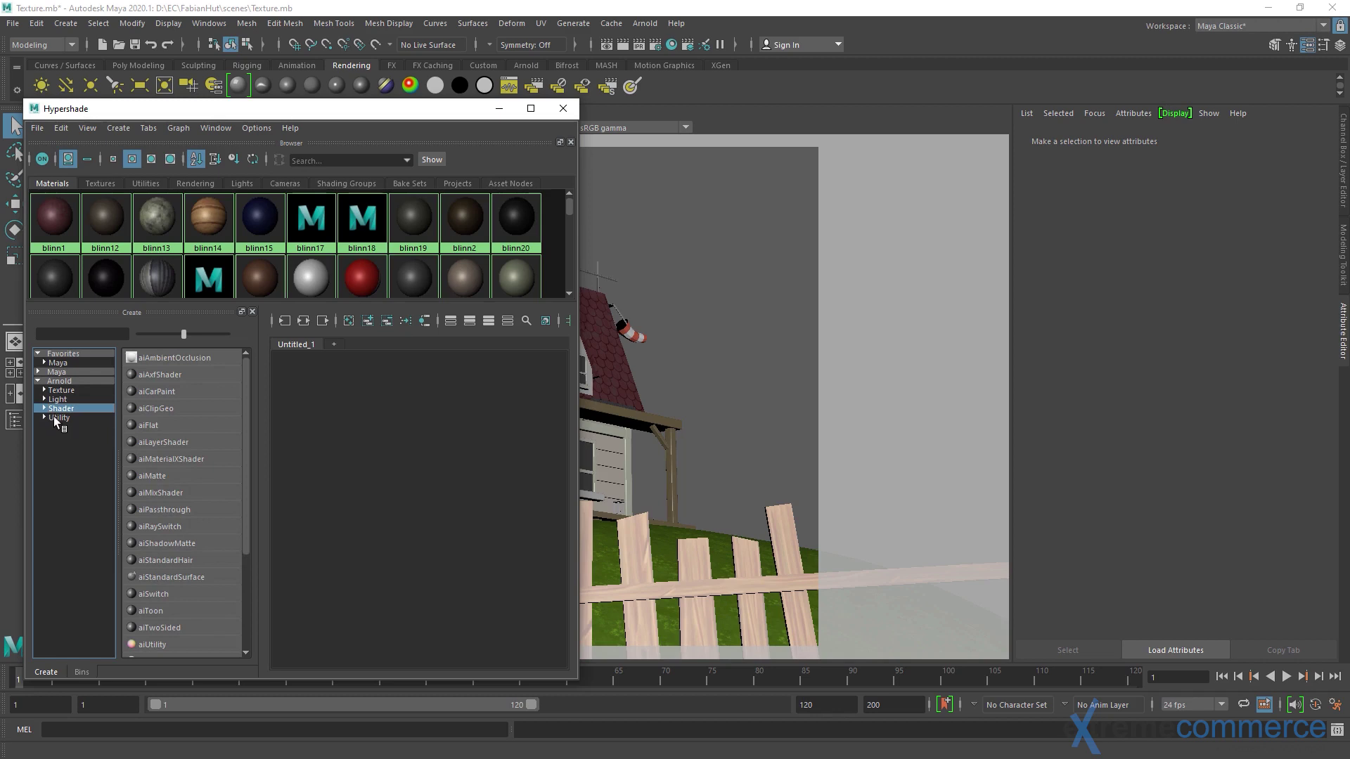
pyautogui.click(53, 417)
pyautogui.click(74, 408)
# Graph the roof's material network in the Hypershade and create an aiStandardSurface shader.
pyautogui.click(622, 373)
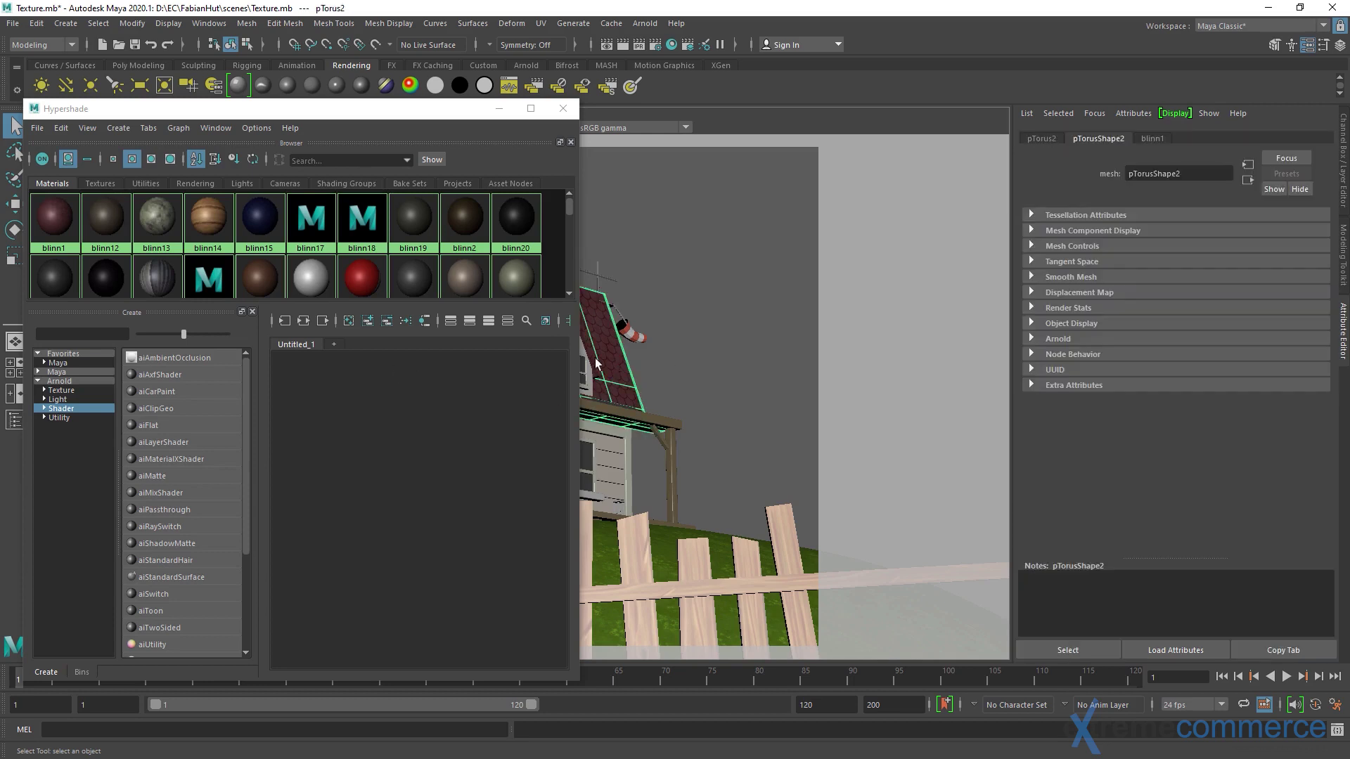
pyautogui.click(425, 321)
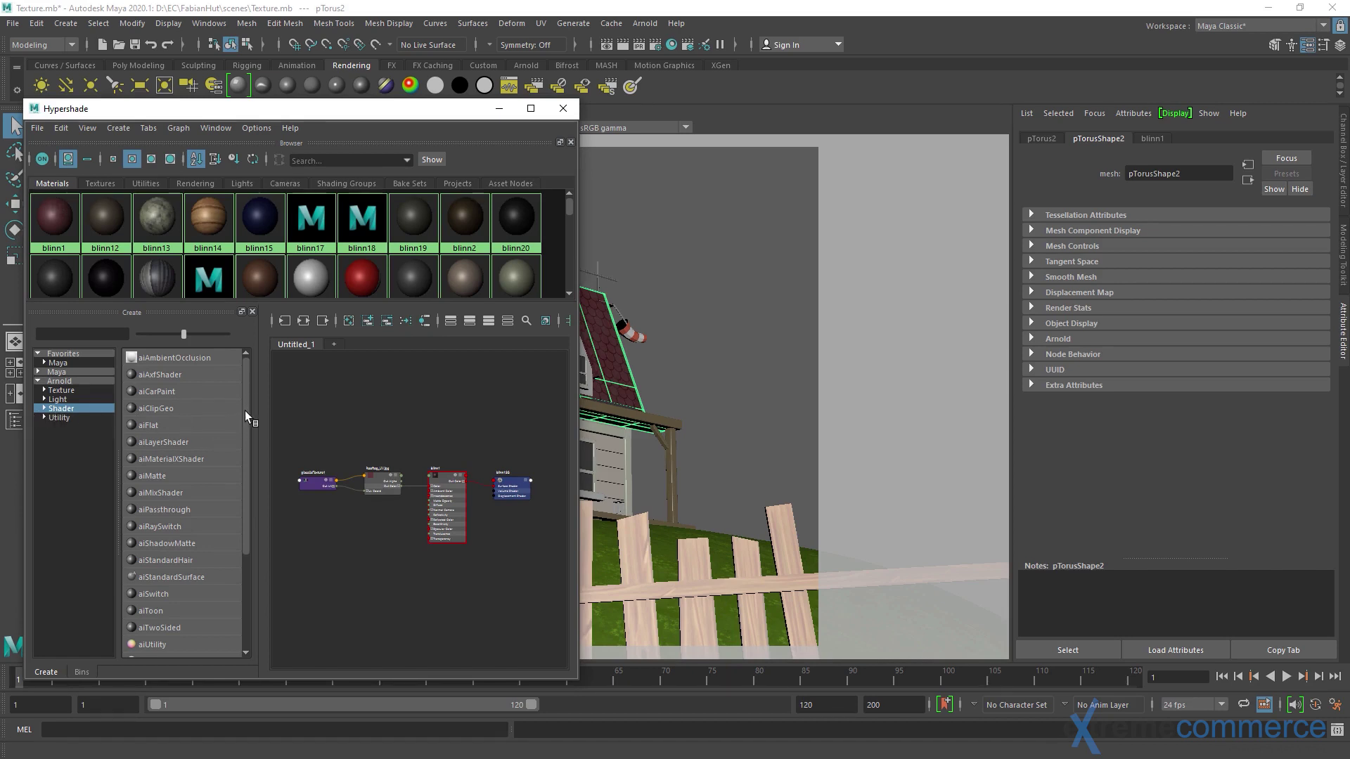
pyautogui.moveTo(244, 410); pyautogui.dragTo(244, 475)
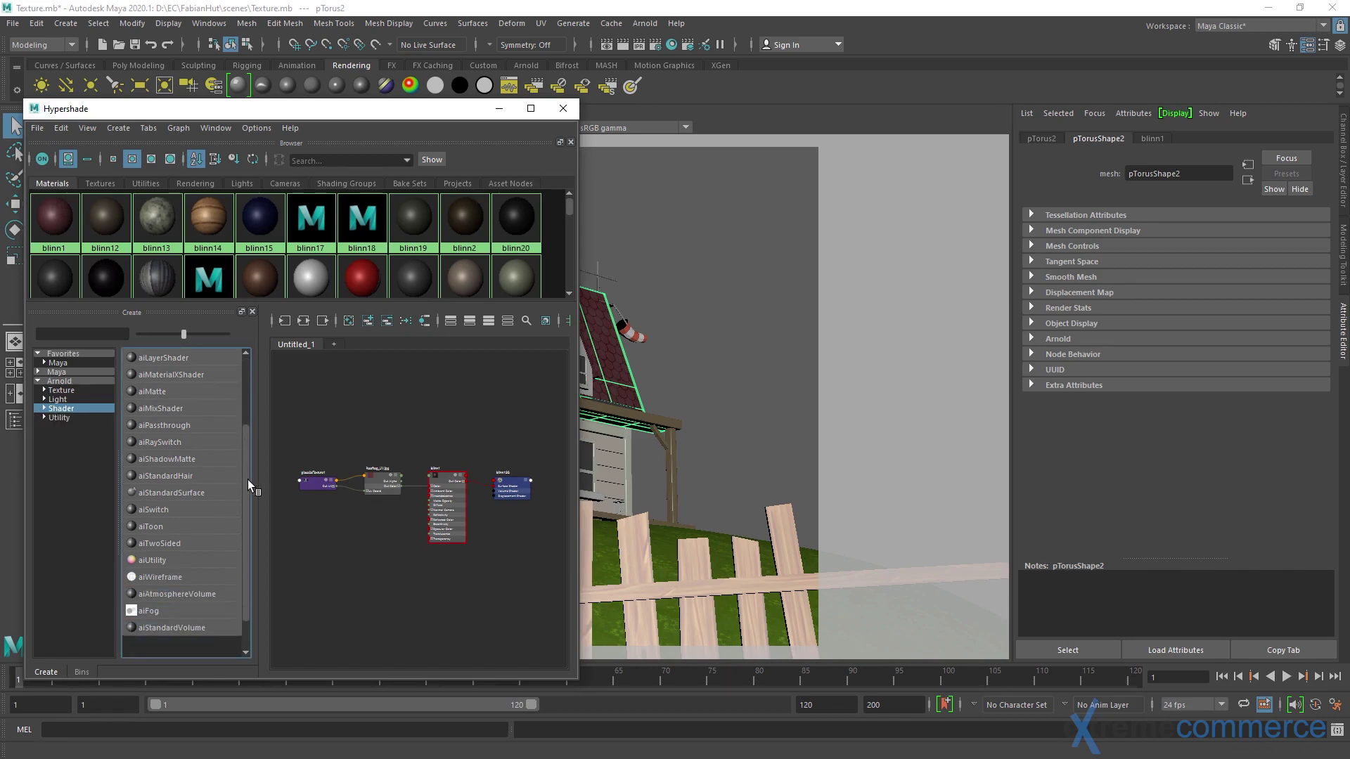
pyautogui.click(172, 492)
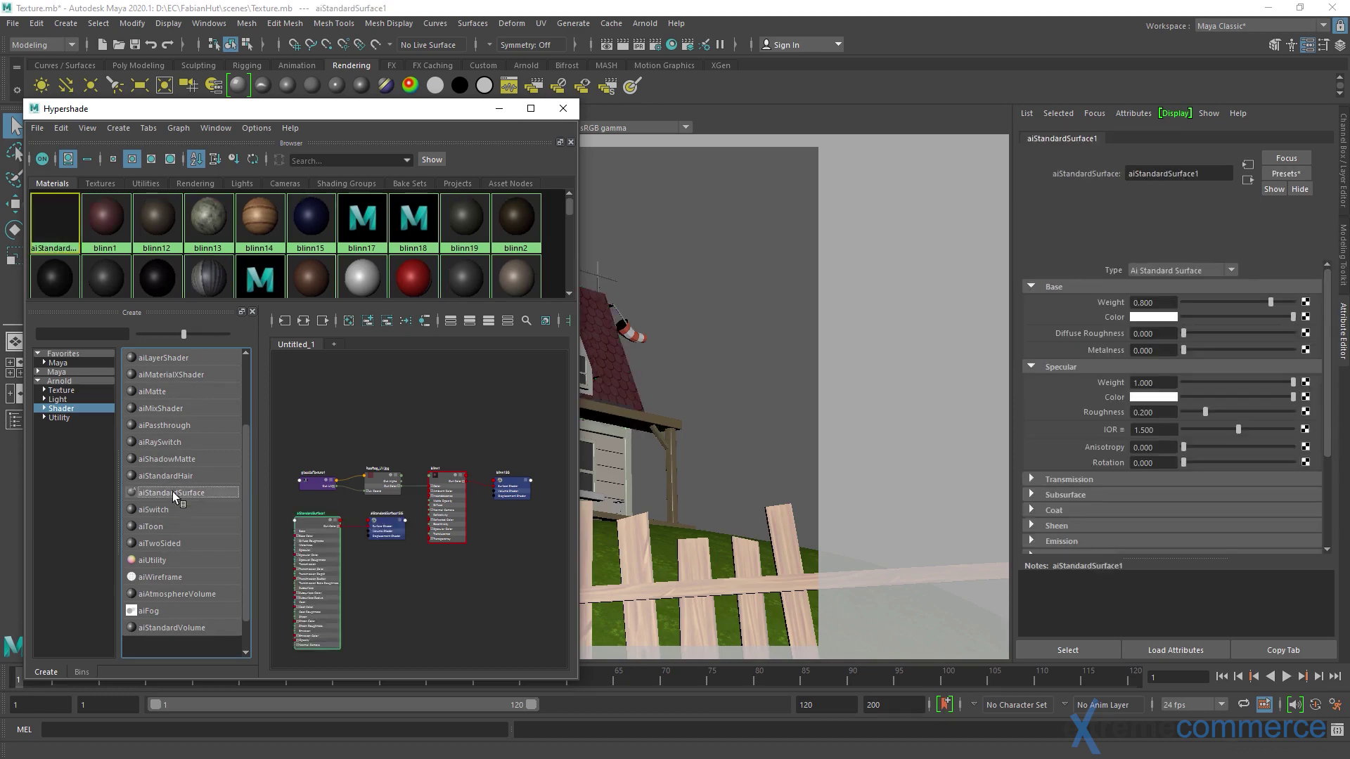
# Arrange the aiStandardSurface1 node and its shading group side by side beneath the blinn1 network.
pyautogui.keyDown('shift'); pyautogui.click(380, 536); pyautogui.keyUp('shift')
pyautogui.moveTo(394, 536); pyautogui.dragTo(521, 569)
pyautogui.scroll(6, 519, 568)
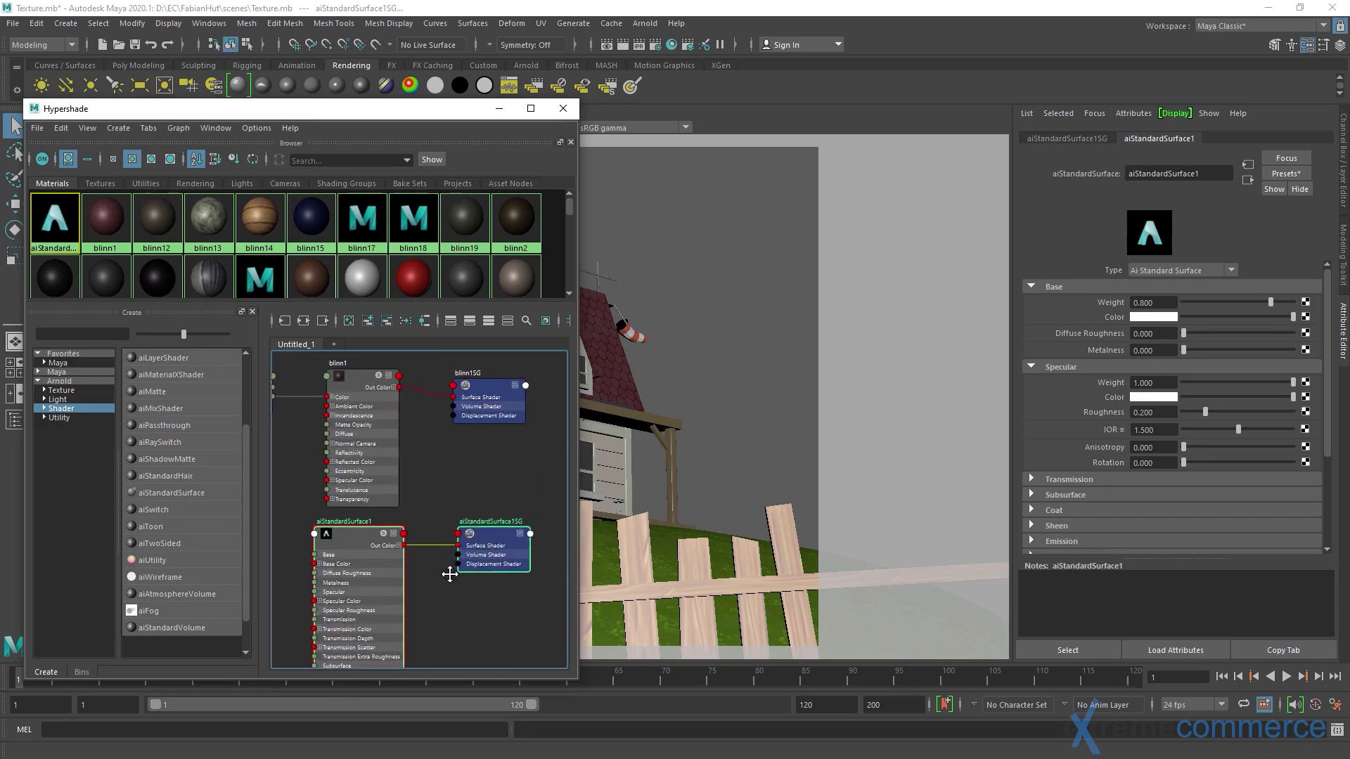
pyautogui.click(443, 507)
pyautogui.scroll(3, 440, 479)
pyautogui.scroll(-4, 424, 509)
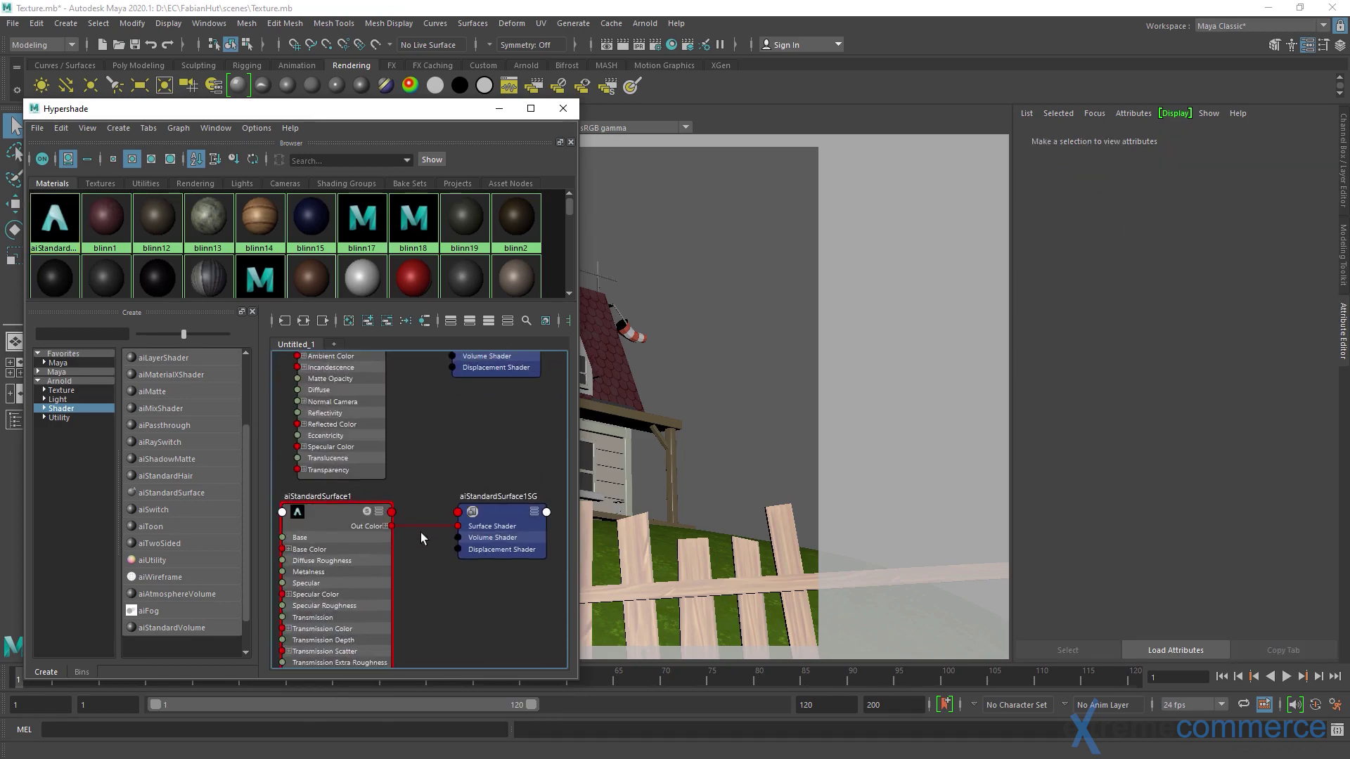
pyautogui.moveTo(495, 479)
pyautogui.mouseDown()
pyautogui.moveTo(460, 457)
pyautogui.moveTo(506, 485)
pyautogui.moveTo(483, 465)
pyautogui.moveTo(482, 476)
pyautogui.moveTo(490, 450)
pyautogui.moveTo(479, 485)
pyautogui.moveTo(489, 464)
pyautogui.moveTo(487, 476)
pyautogui.mouseUp()
pyautogui.click(347, 473)
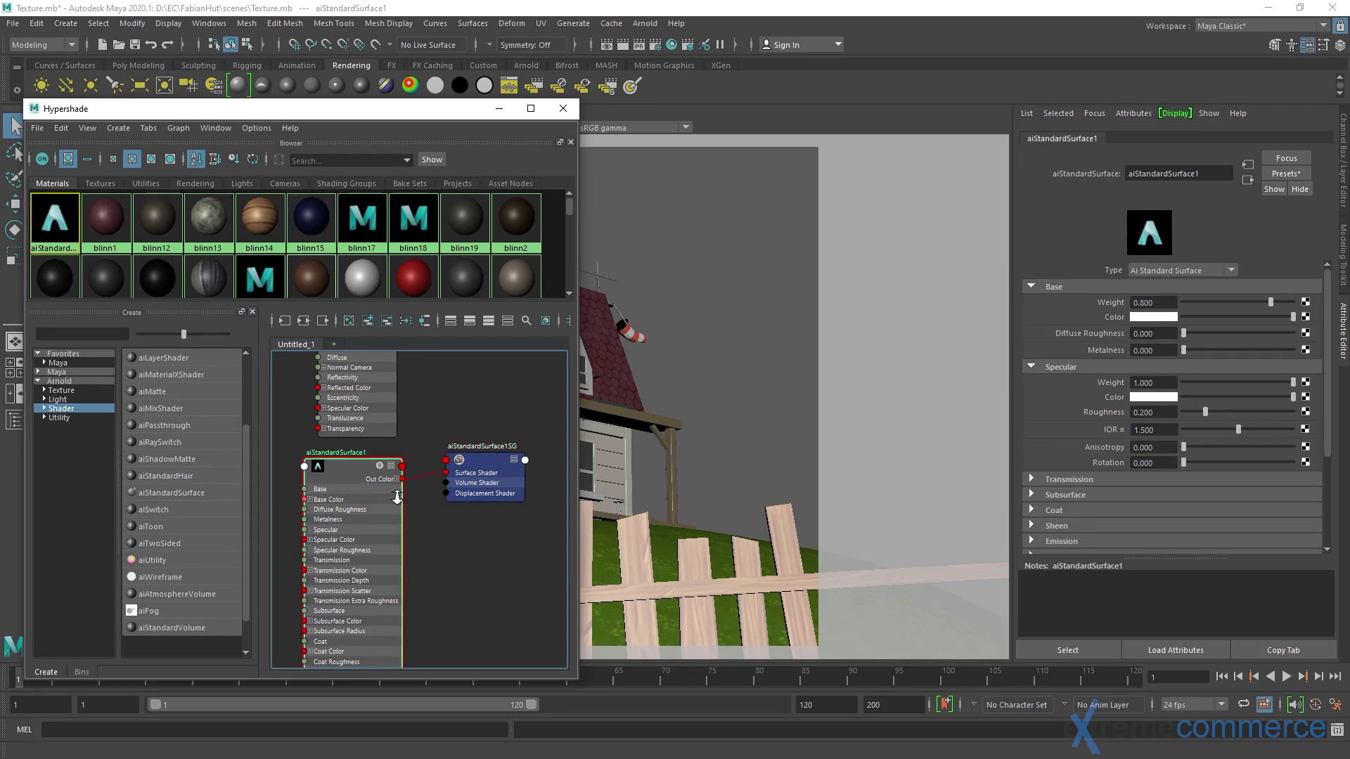
pyautogui.keyDown('alt'); pyautogui.moveTo(348, 484); pyautogui.dragTo(400, 420, button='middle'); pyautogui.keyUp('alt')
pyautogui.scroll(1, 399, 420)
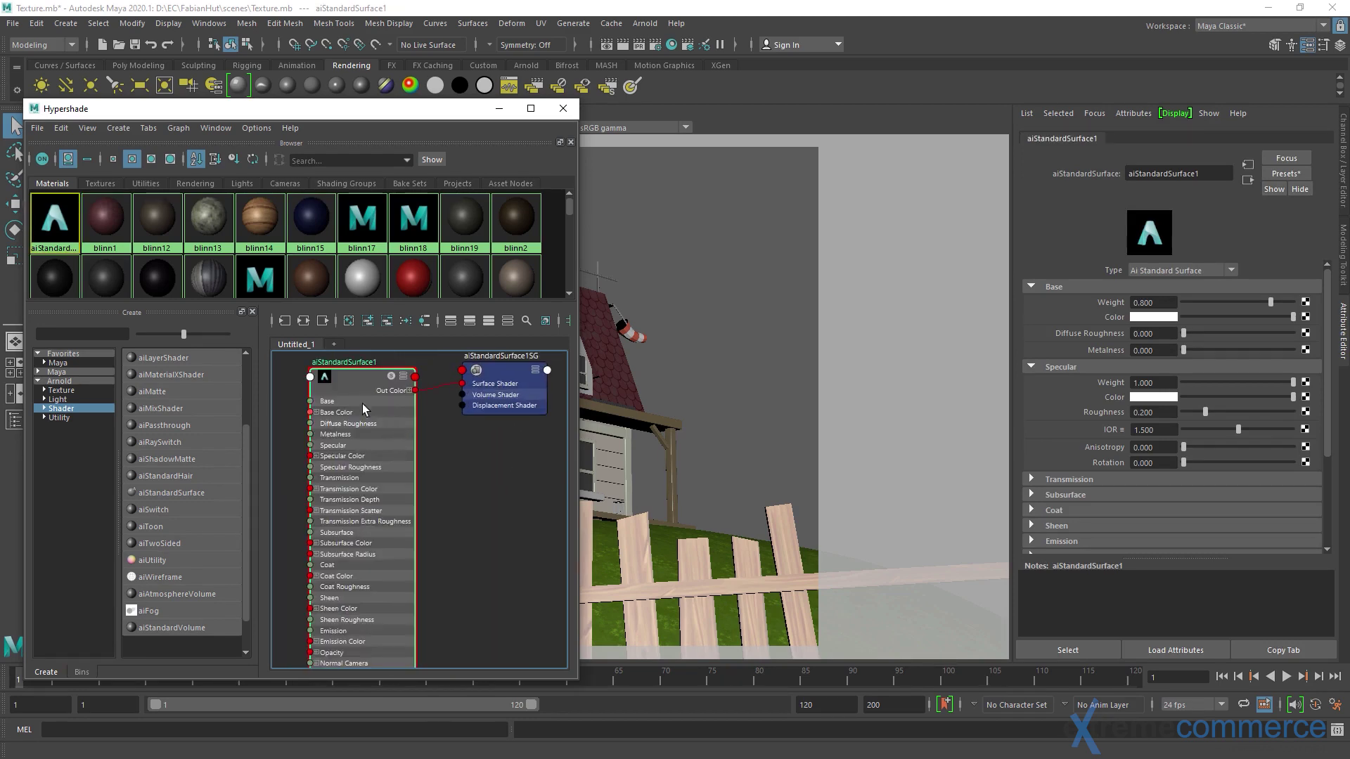
pyautogui.moveTo(354, 386); pyautogui.dragTo(339, 387)
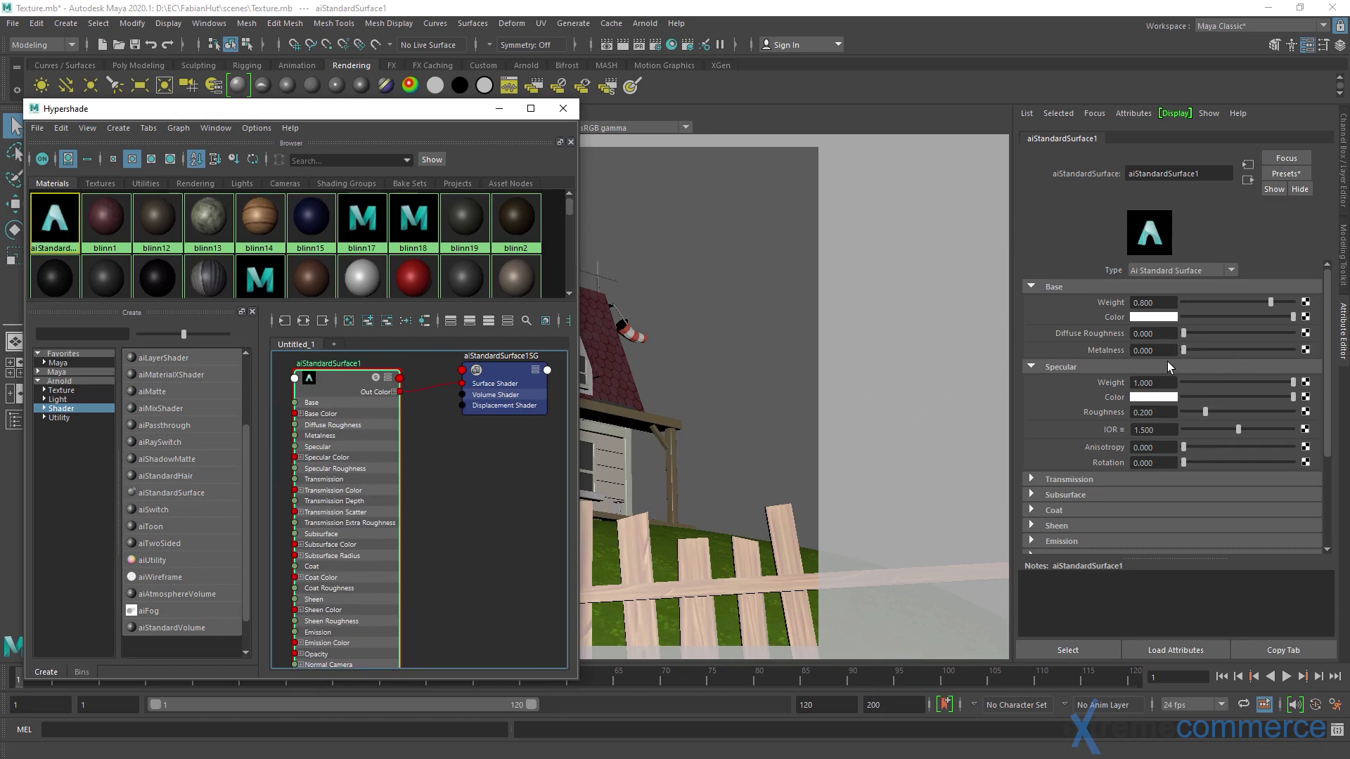
# Review the material types available for aiStandardSurface1 and examine its base weight.
pyautogui.click(1191, 271)
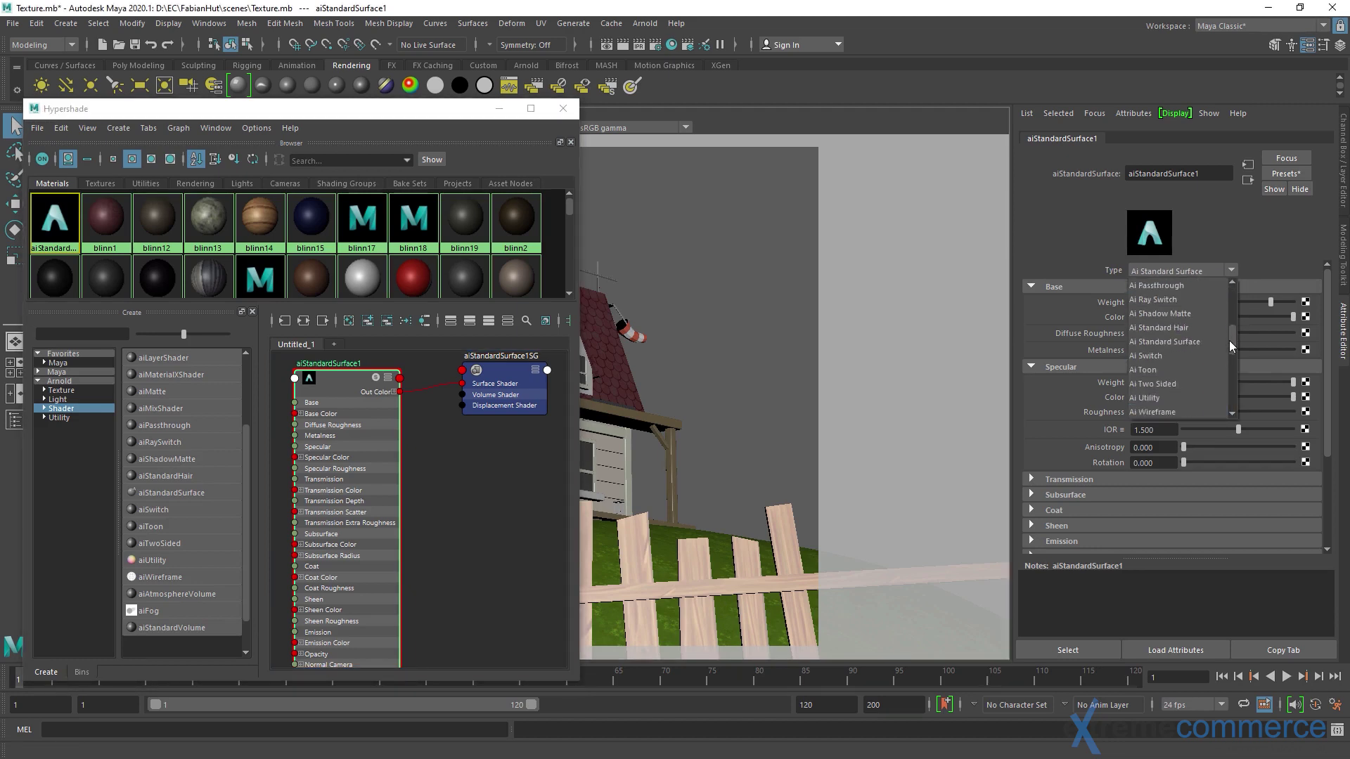
pyautogui.click(1229, 272)
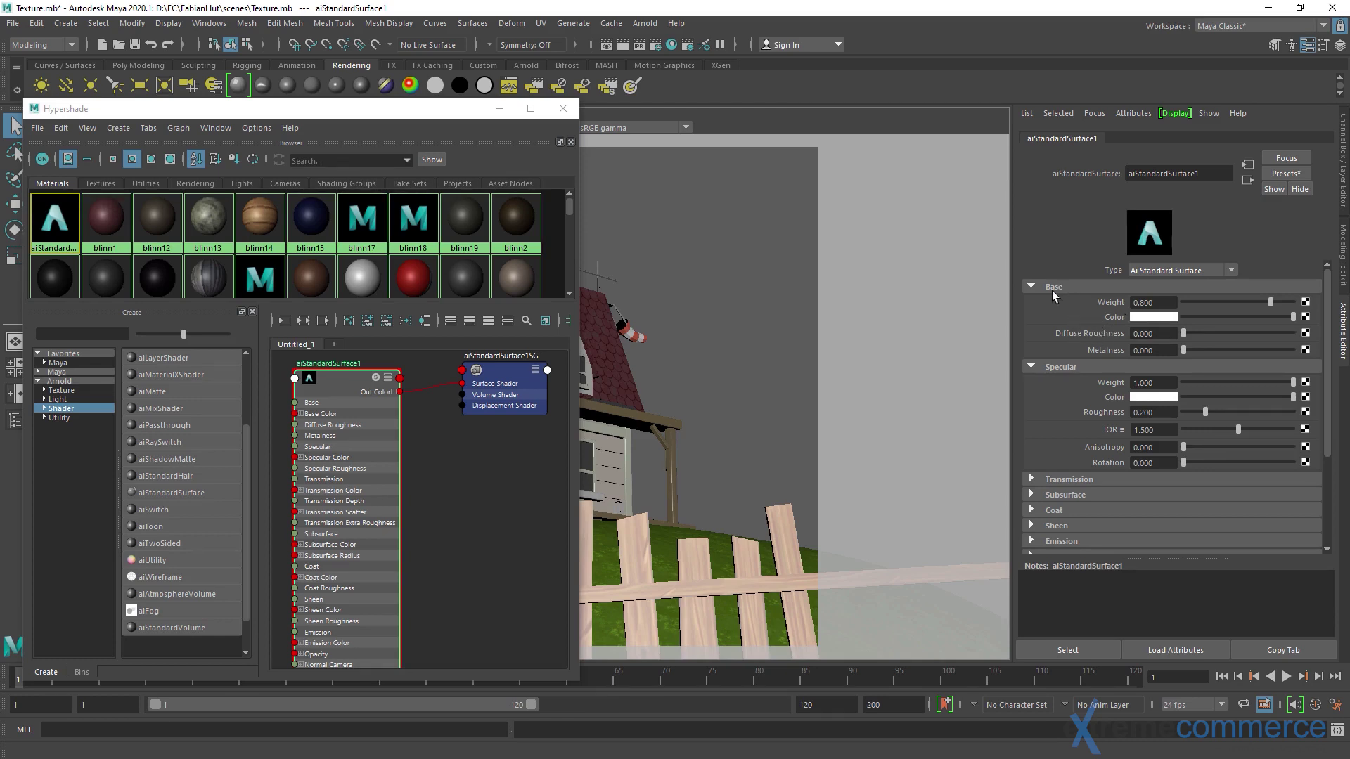
pyautogui.click(1153, 302)
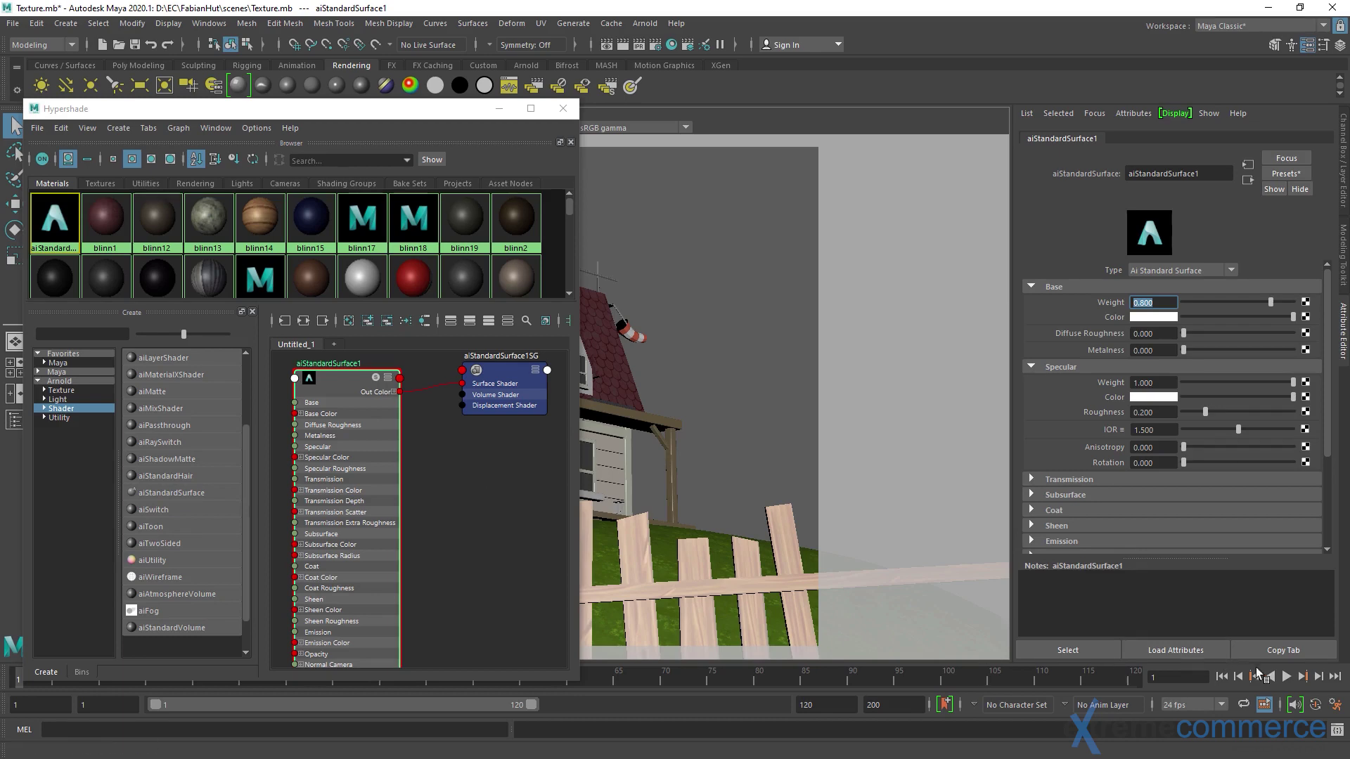
# Show aiStandardSurface1's attributes in a separate window and compare its base weight with the diffuse value of blinn1.
pyautogui.click(1283, 650)
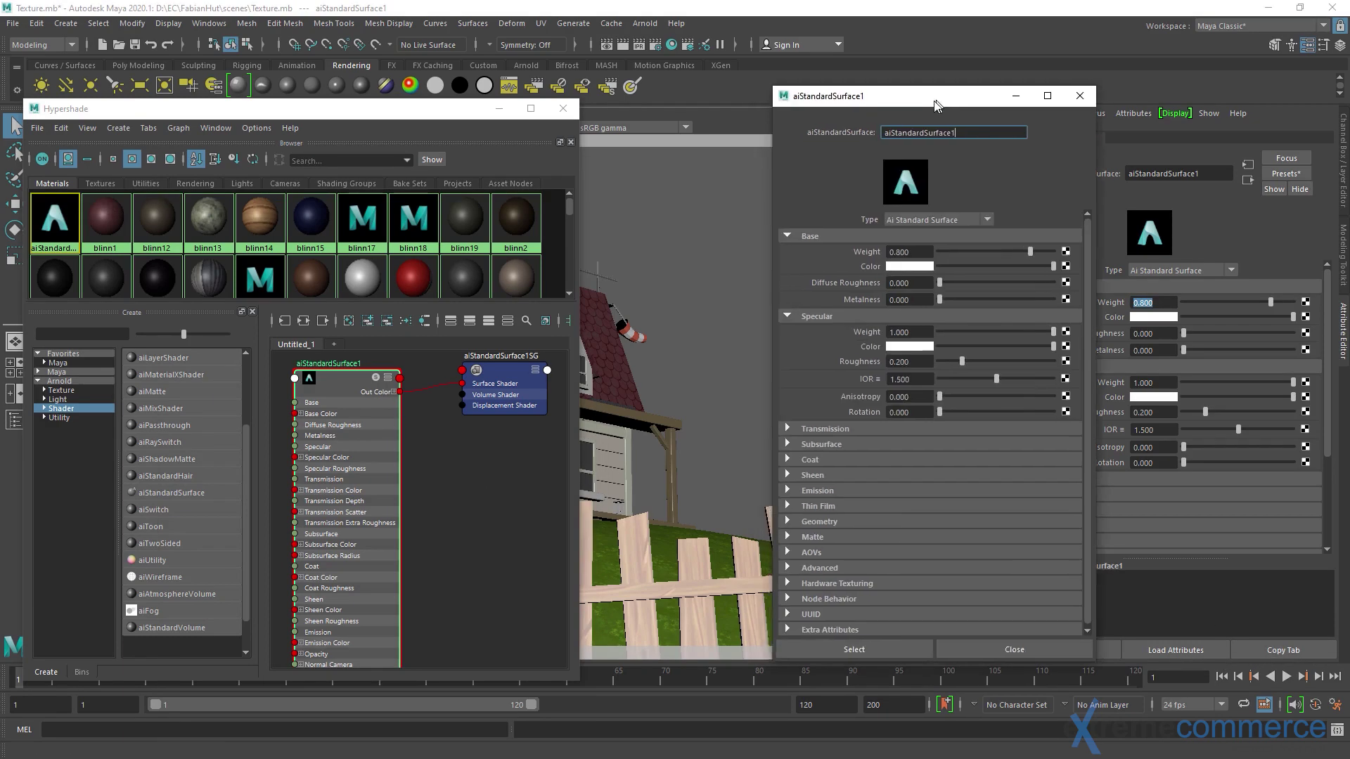
pyautogui.scroll(-2, 421, 415)
pyautogui.moveTo(330, 428); pyautogui.dragTo(365, 422, button='middle')
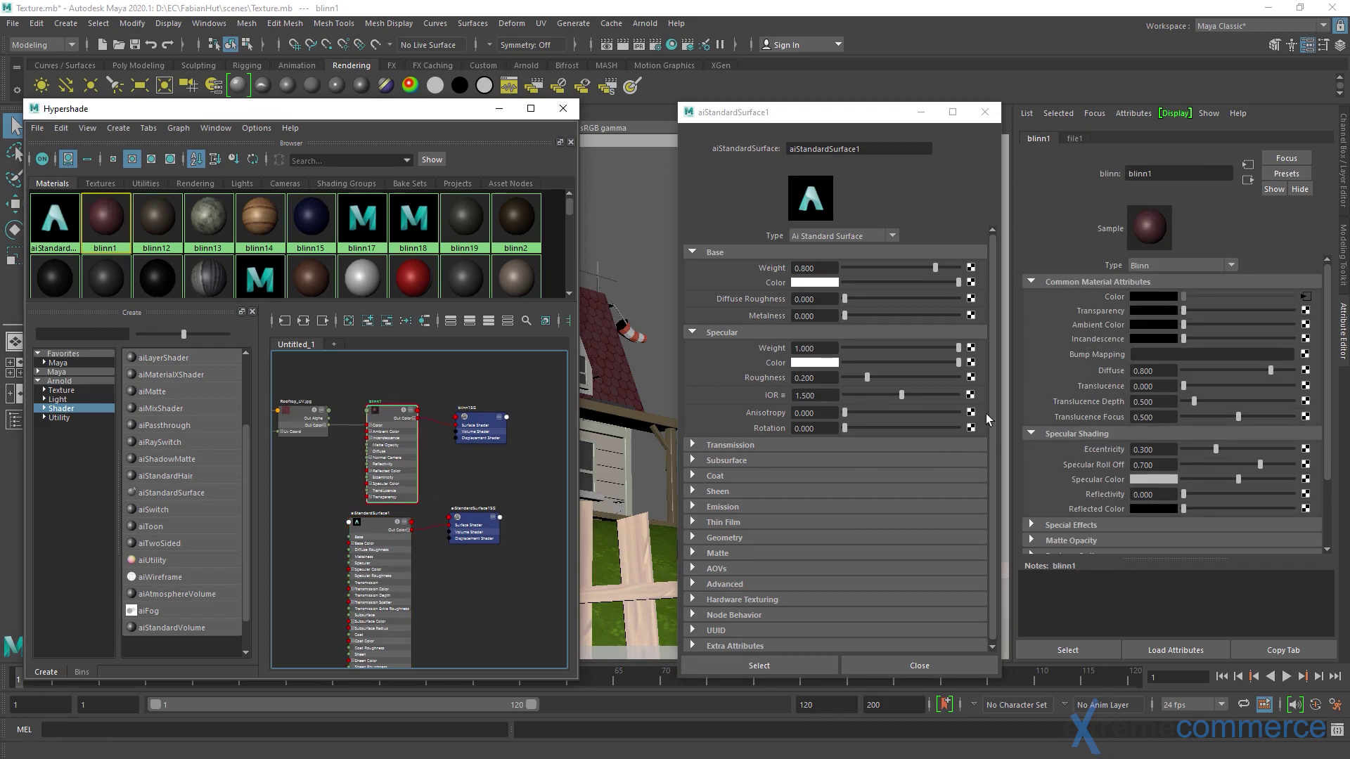
pyautogui.click(1158, 373)
pyautogui.click(802, 268)
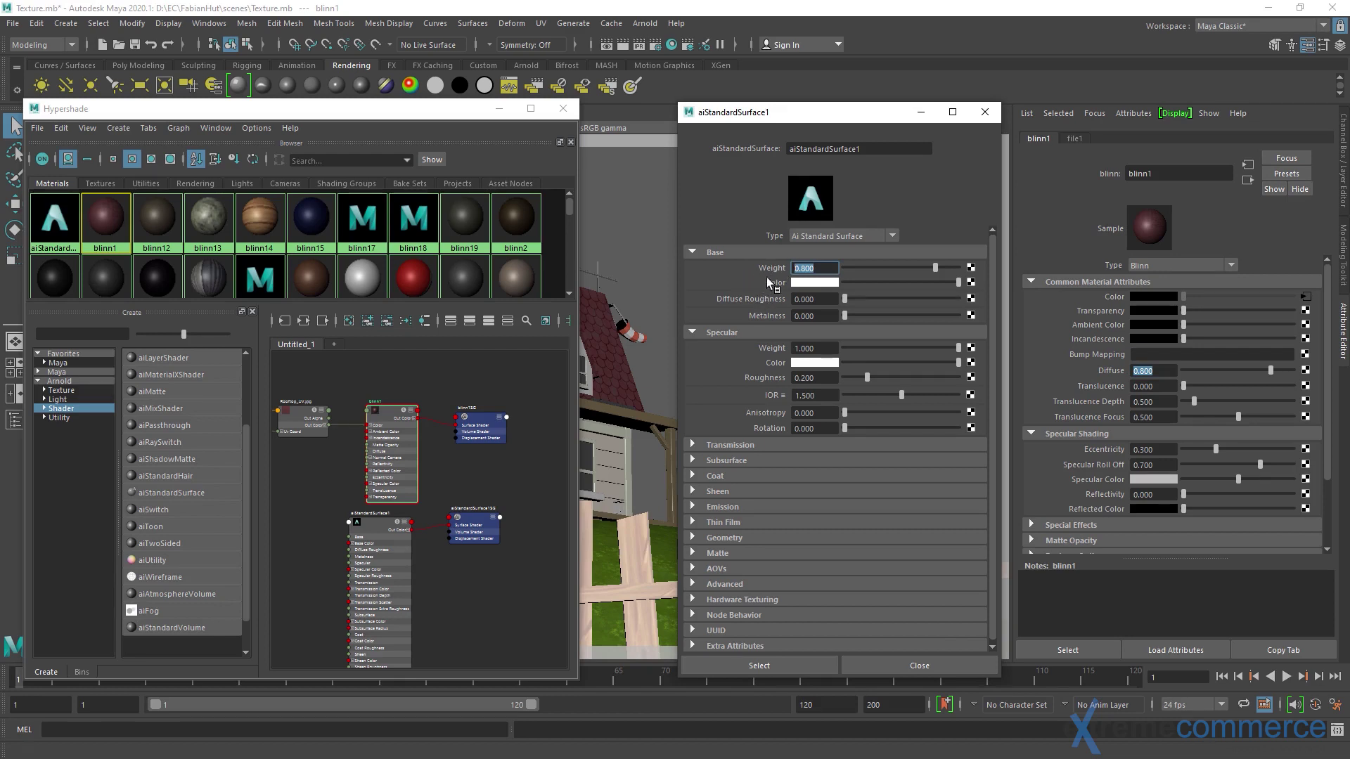
# Compare blinn1's specular shading settings with the specular weight, color and roughness of aiStandardSurface1.
pyautogui.moveTo(905, 281); pyautogui.dragTo(963, 285)
pyautogui.click(1331, 343)
pyautogui.moveTo(1327, 342); pyautogui.dragTo(1328, 418)
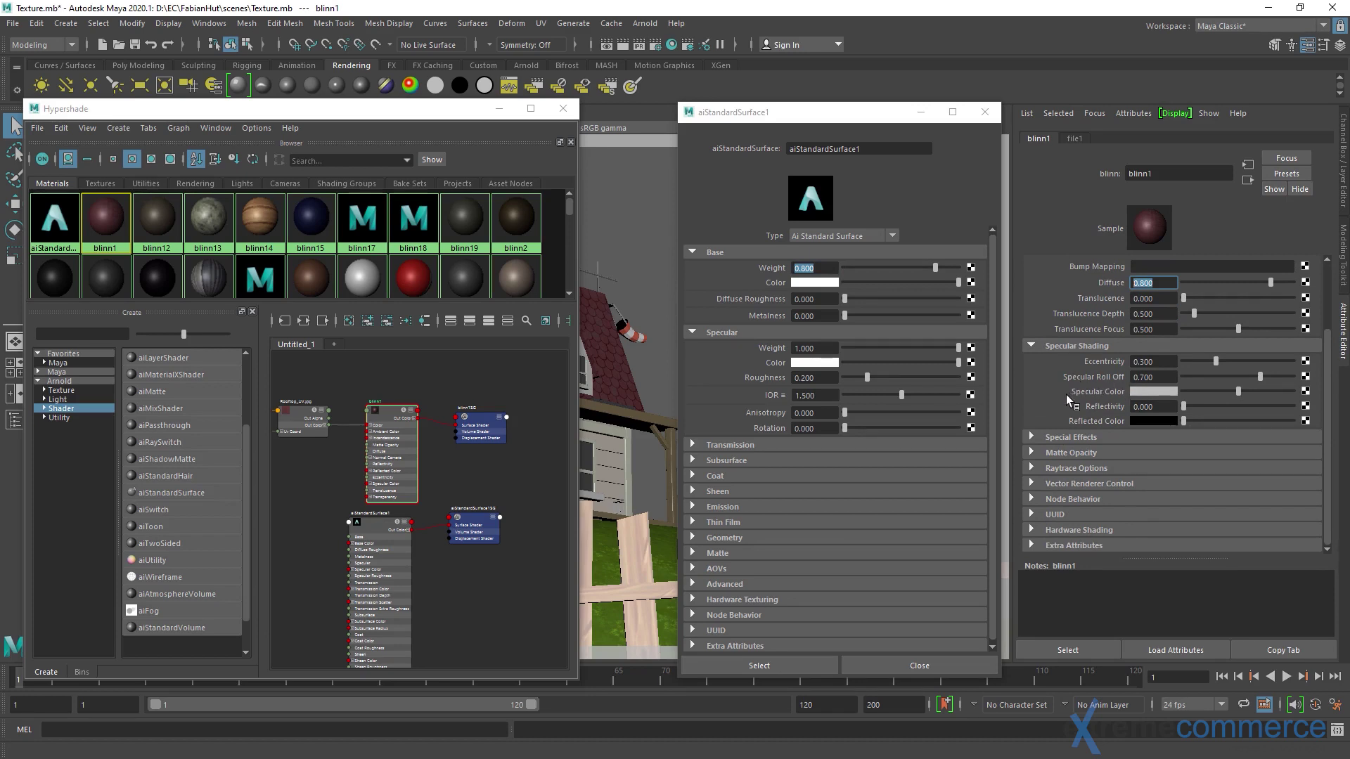
pyautogui.moveTo(842, 120); pyautogui.dragTo(824, 115)
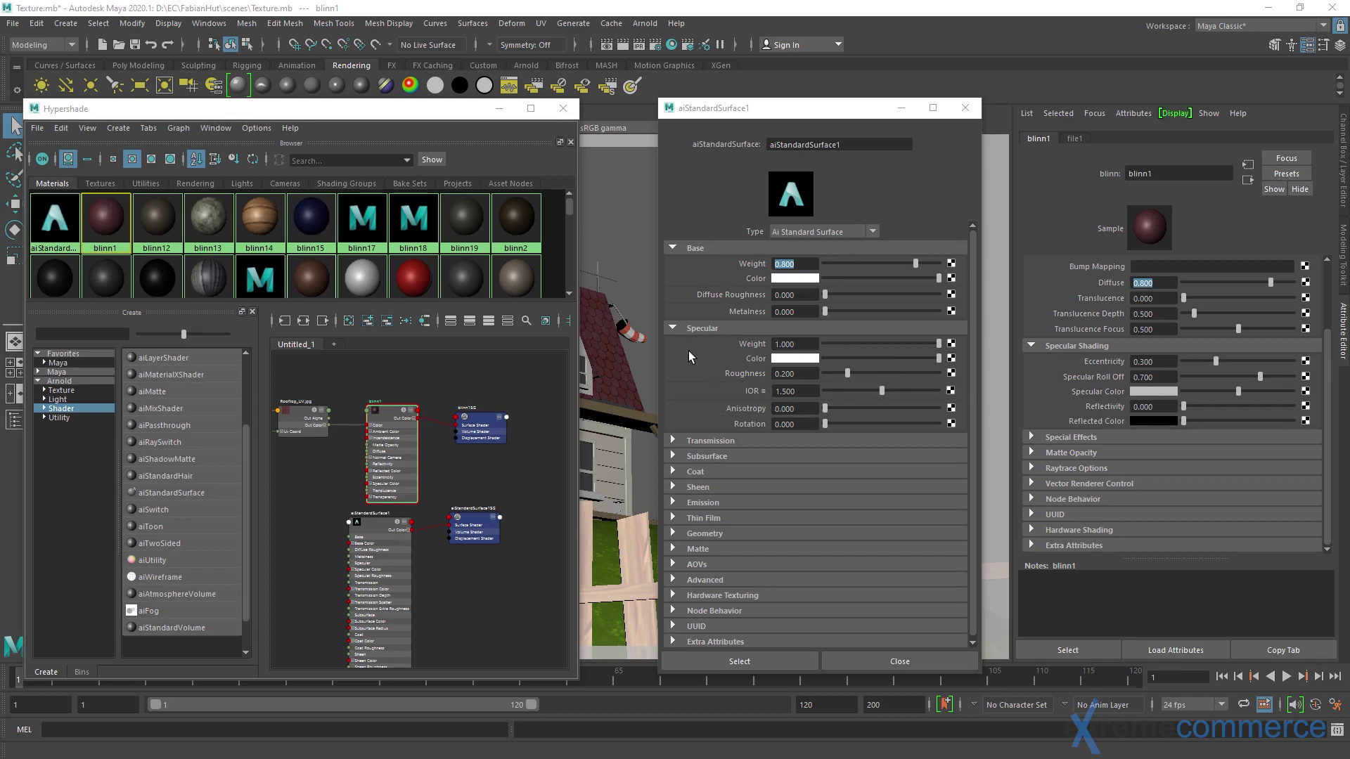
pyautogui.click(802, 345)
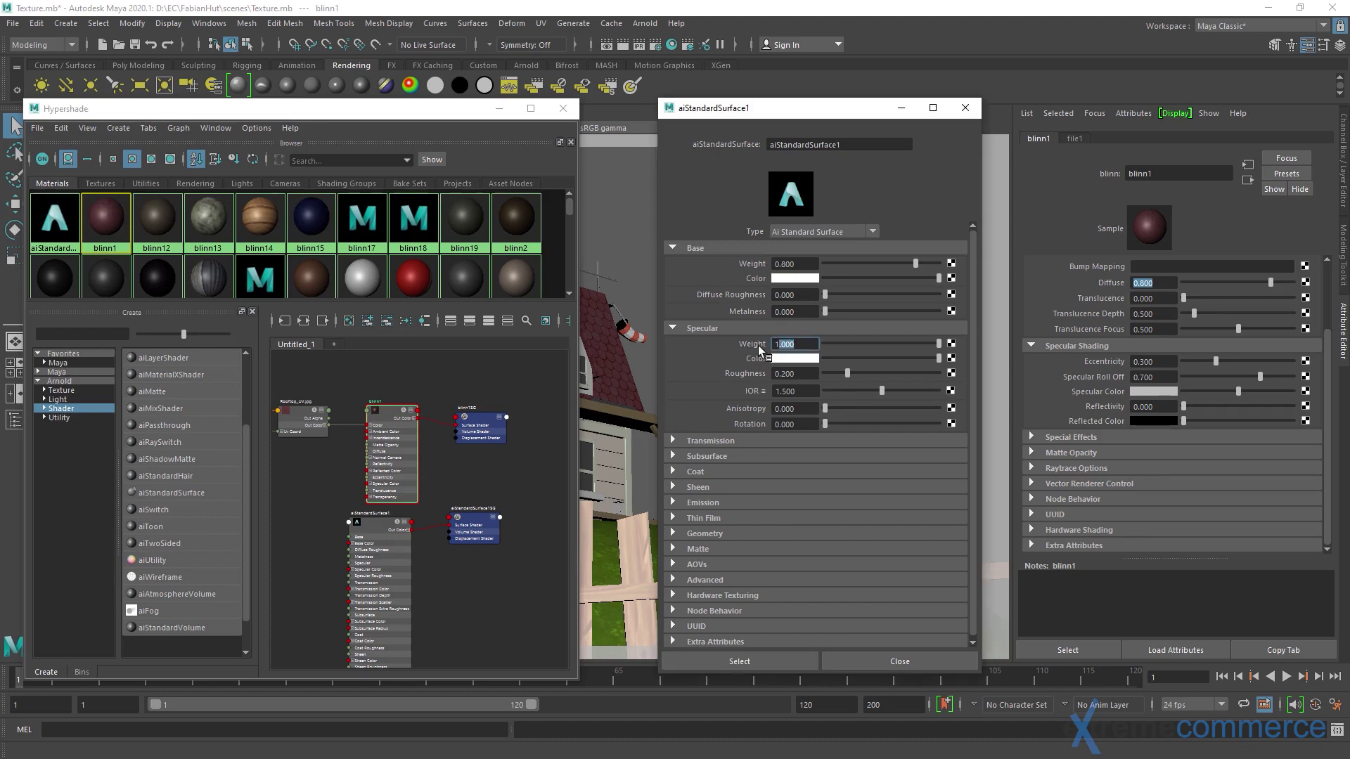
pyautogui.click(791, 346)
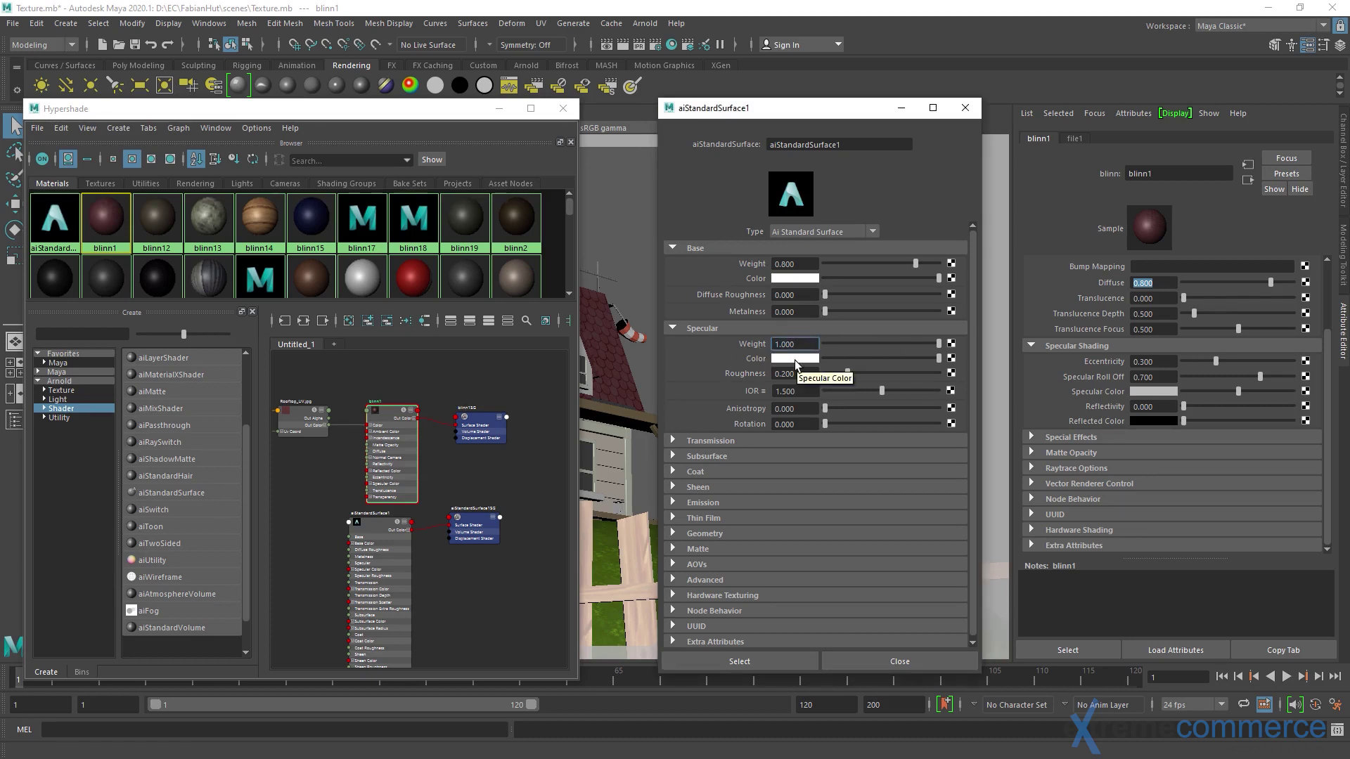
pyautogui.click(804, 375)
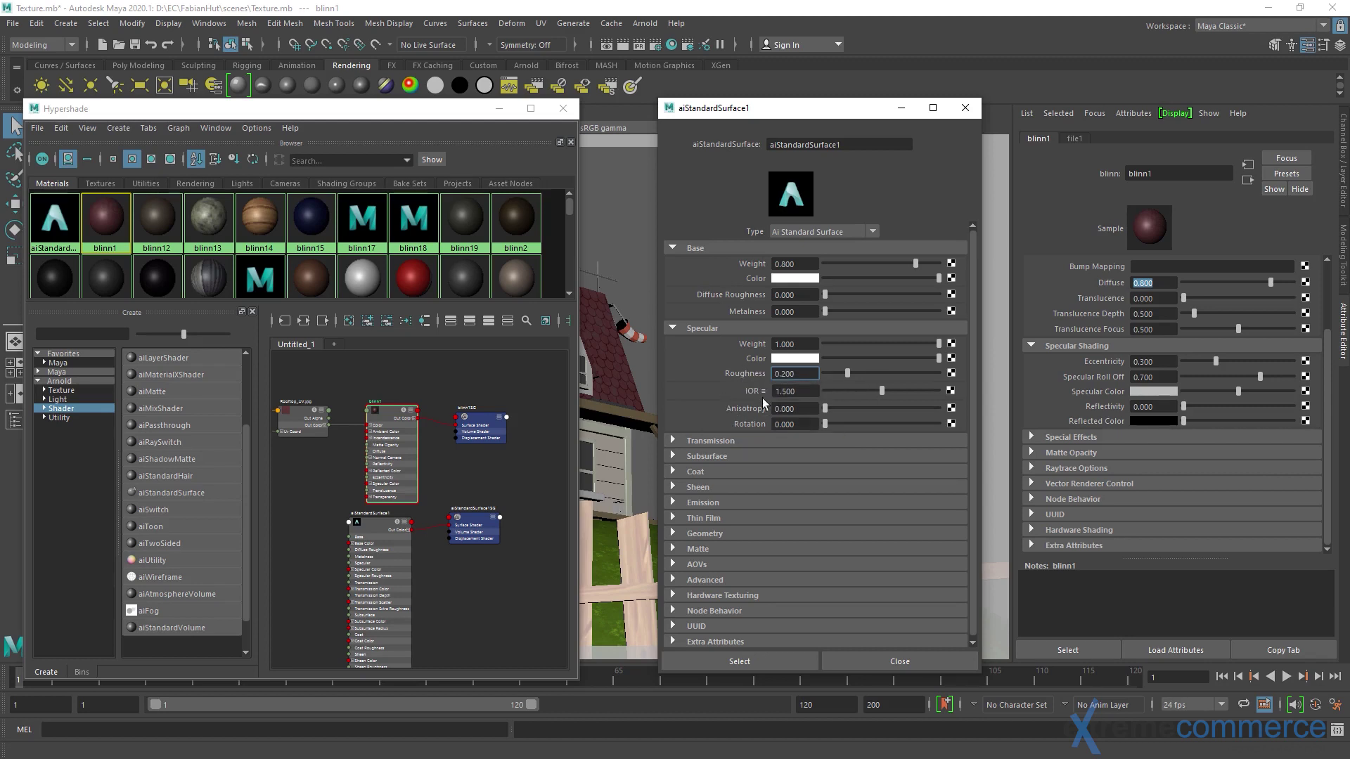
# Review aiStandardSurface1's IOR, anisotropy, rotation and subsurface attributes, and close its separate attribute window.
pyautogui.click(812, 392)
pyautogui.press('Tab')
pyautogui.click(813, 426)
pyautogui.click(706, 458)
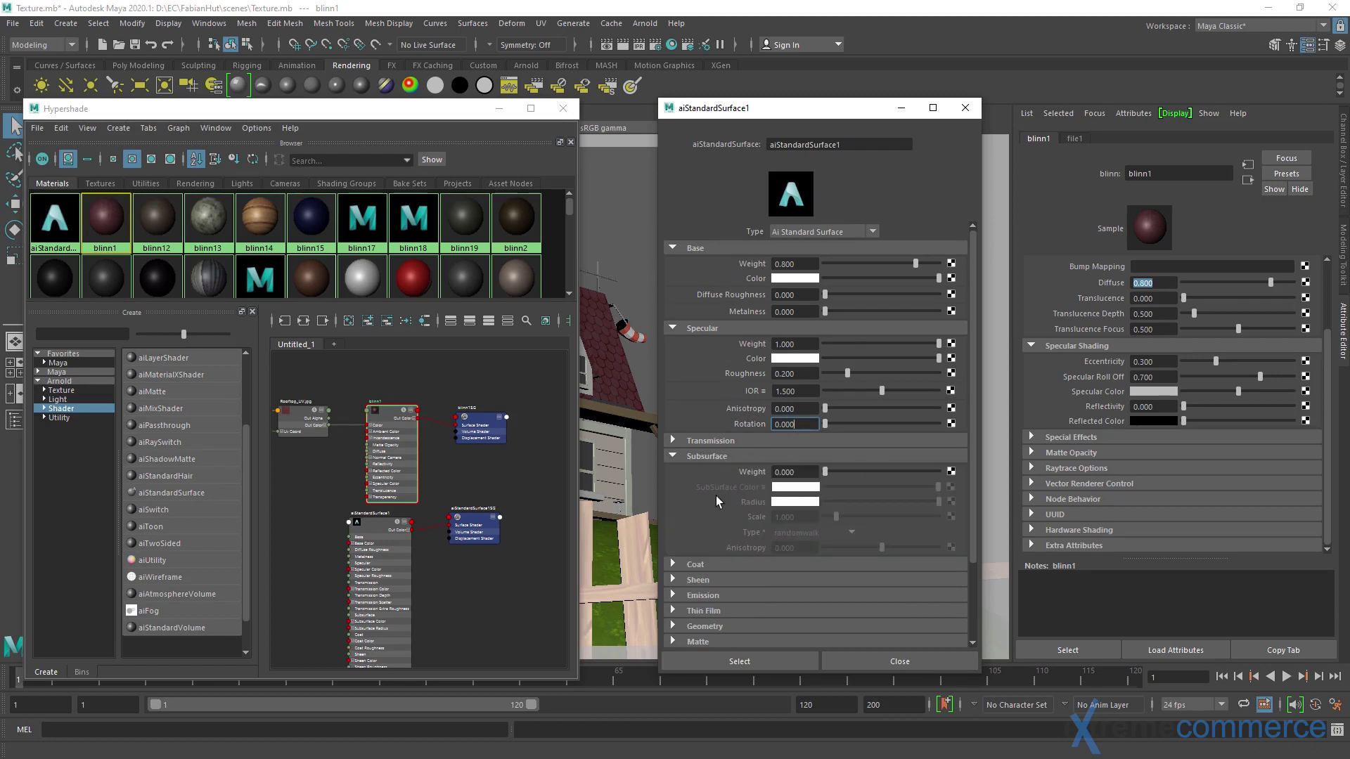
pyautogui.click(673, 458)
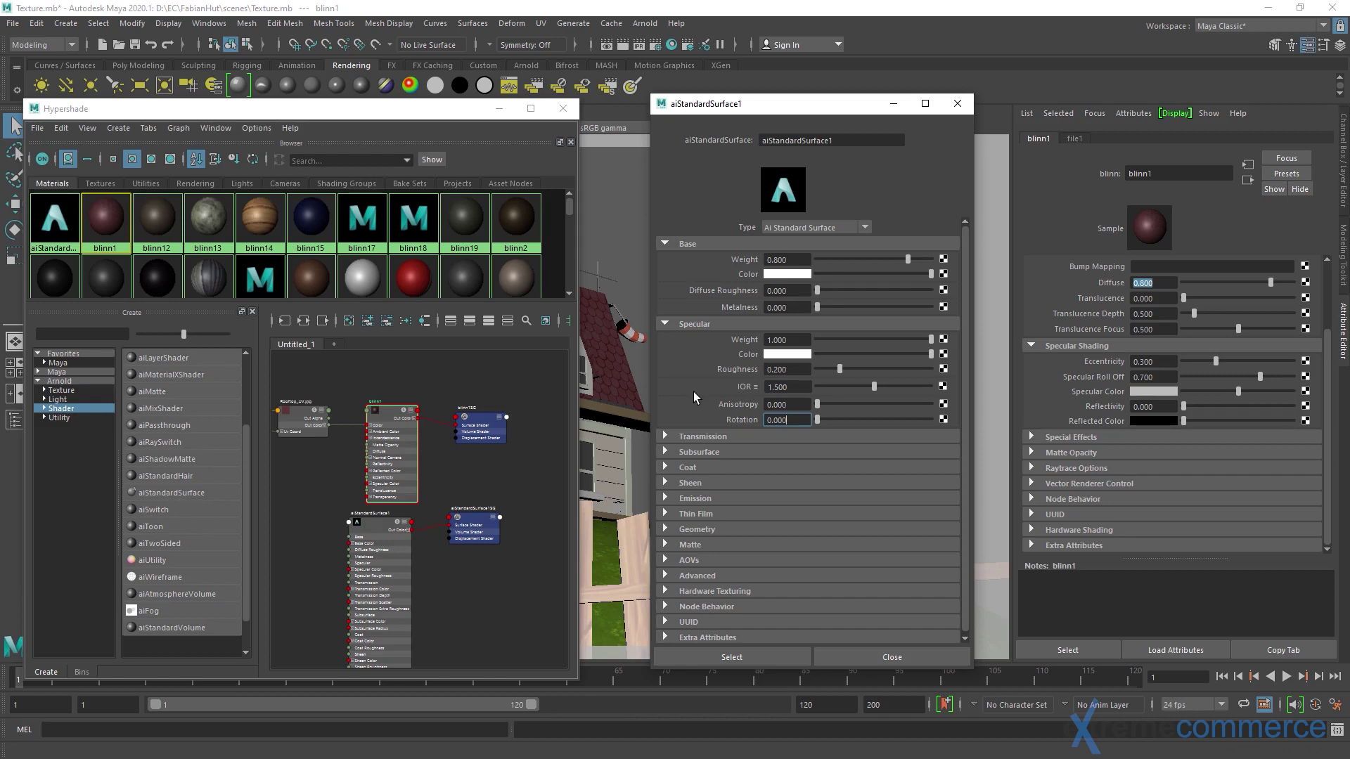
pyautogui.click(957, 104)
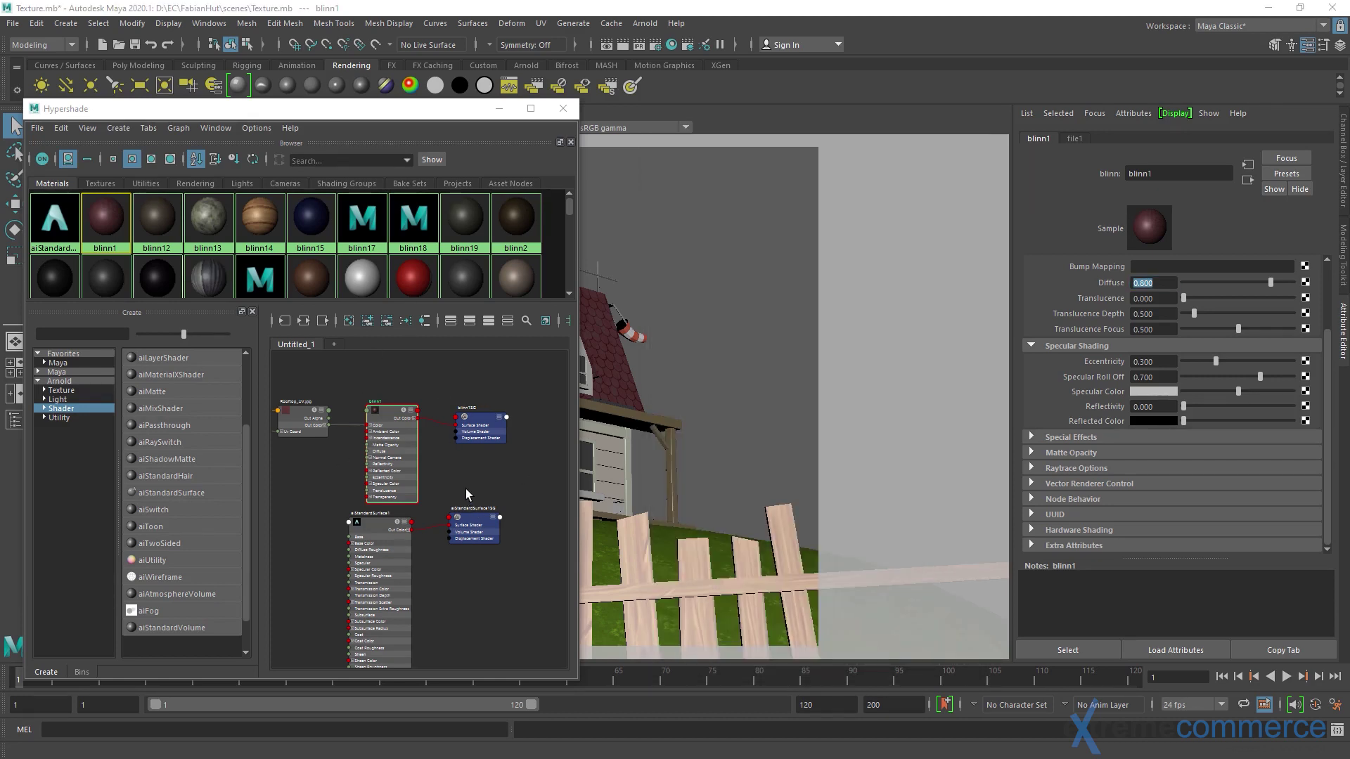
# Connect the Out Color of the Rooftop_UV.jpg texture to the Base Color of aiStandardSurface1.
pyautogui.click(613, 383)
pyautogui.scroll(2, 465, 438)
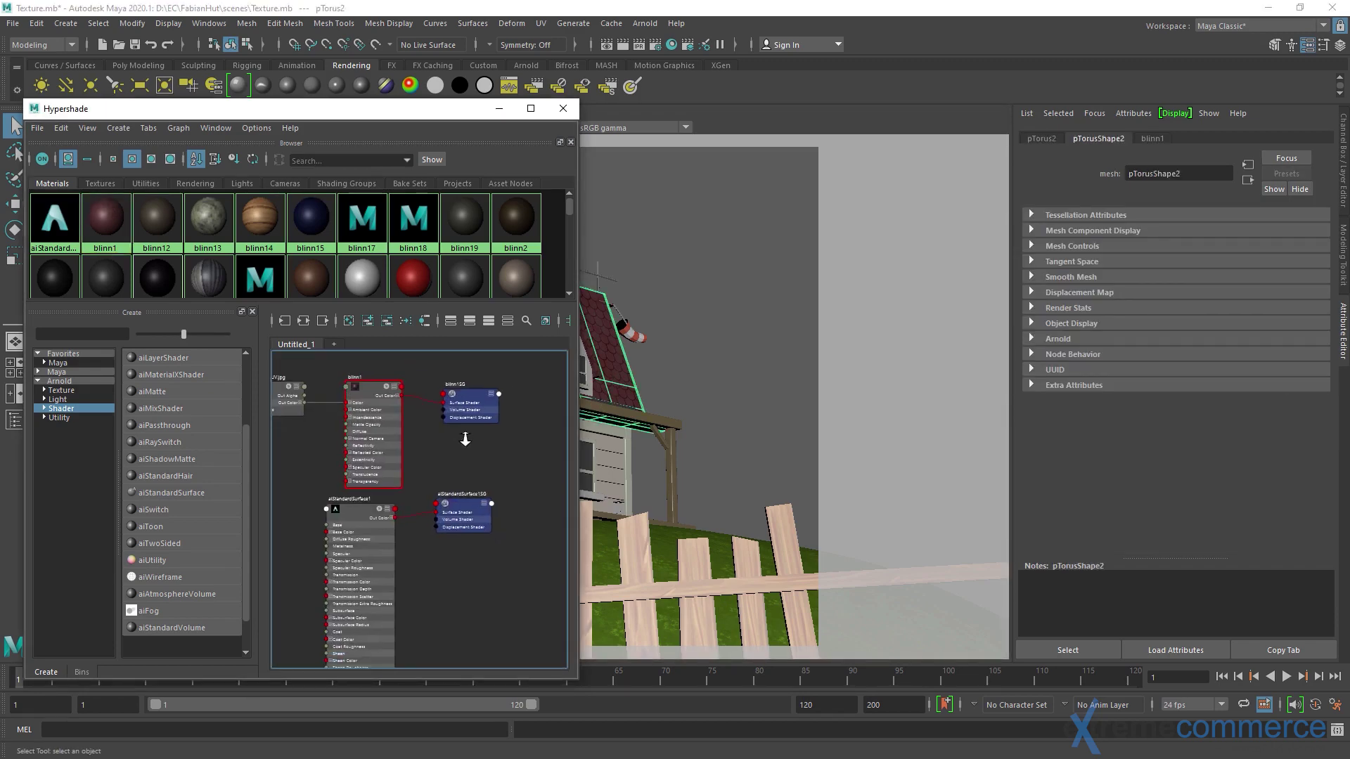
pyautogui.scroll(2, 464, 439)
pyautogui.click(357, 452)
pyautogui.scroll(-2, 351, 464)
pyautogui.moveTo(360, 458)
pyautogui.keyDown('alt'); pyautogui.mouseDown(button='middle')
pyautogui.moveTo(427, 479)
pyautogui.moveTo(507, 457)
pyautogui.mouseUp(button='middle'); pyautogui.keyUp('alt')
pyautogui.scroll(4, 395, 473)
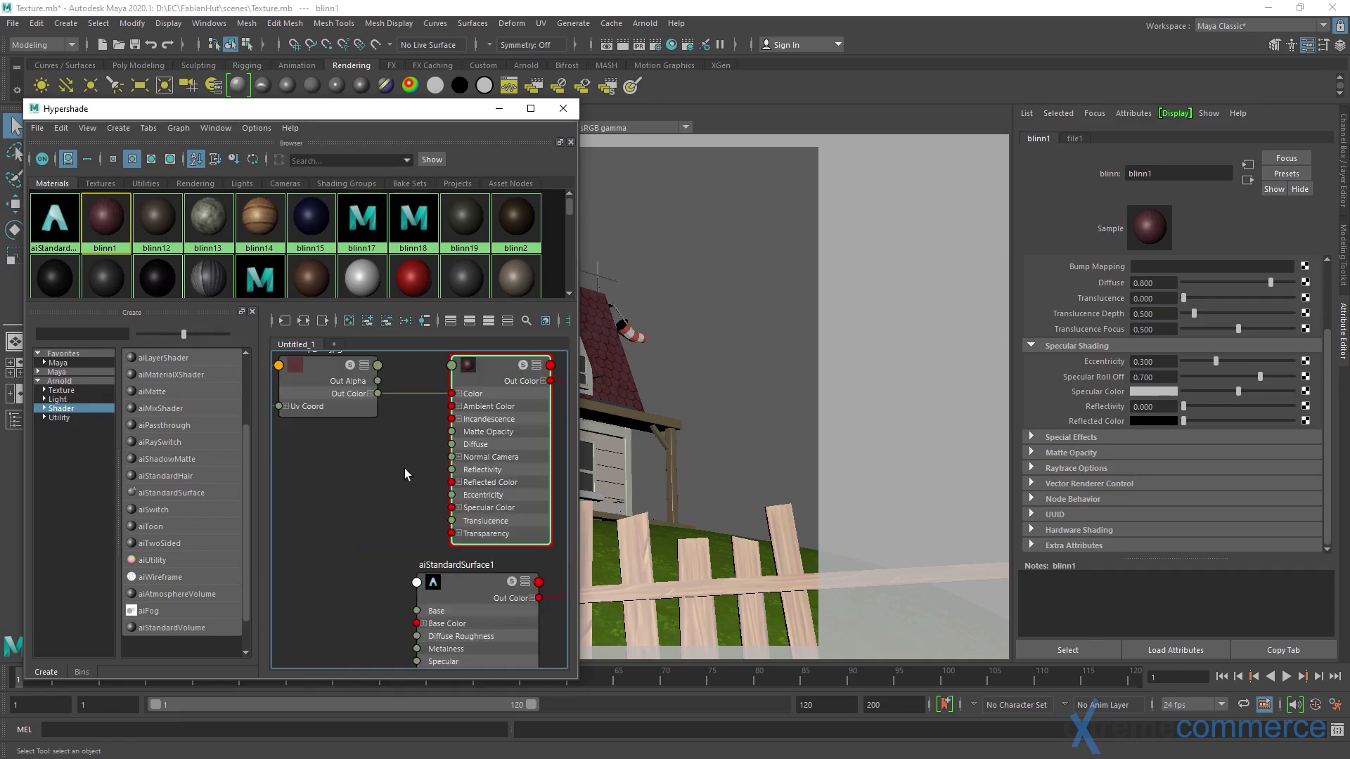
pyautogui.click(475, 596)
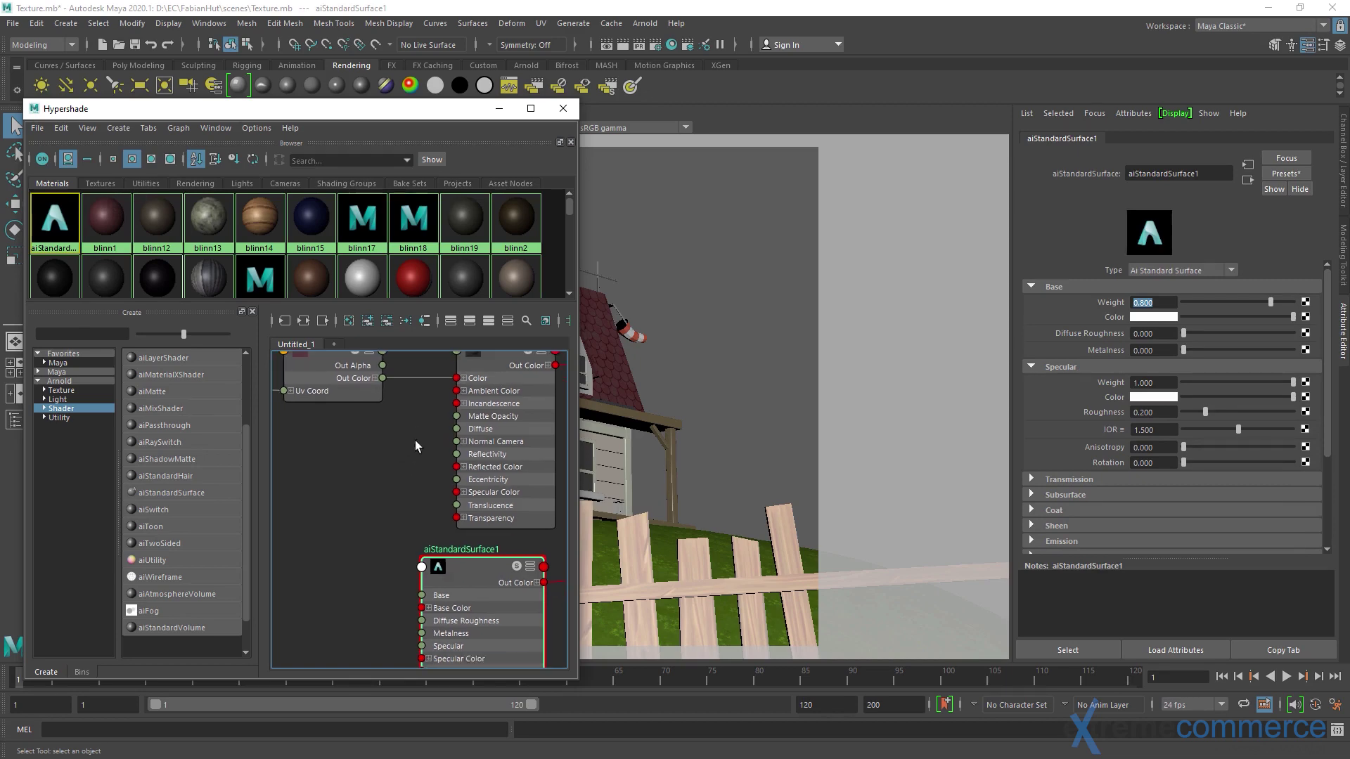
pyautogui.scroll(3, 414, 440)
pyautogui.scroll(-4, 395, 402)
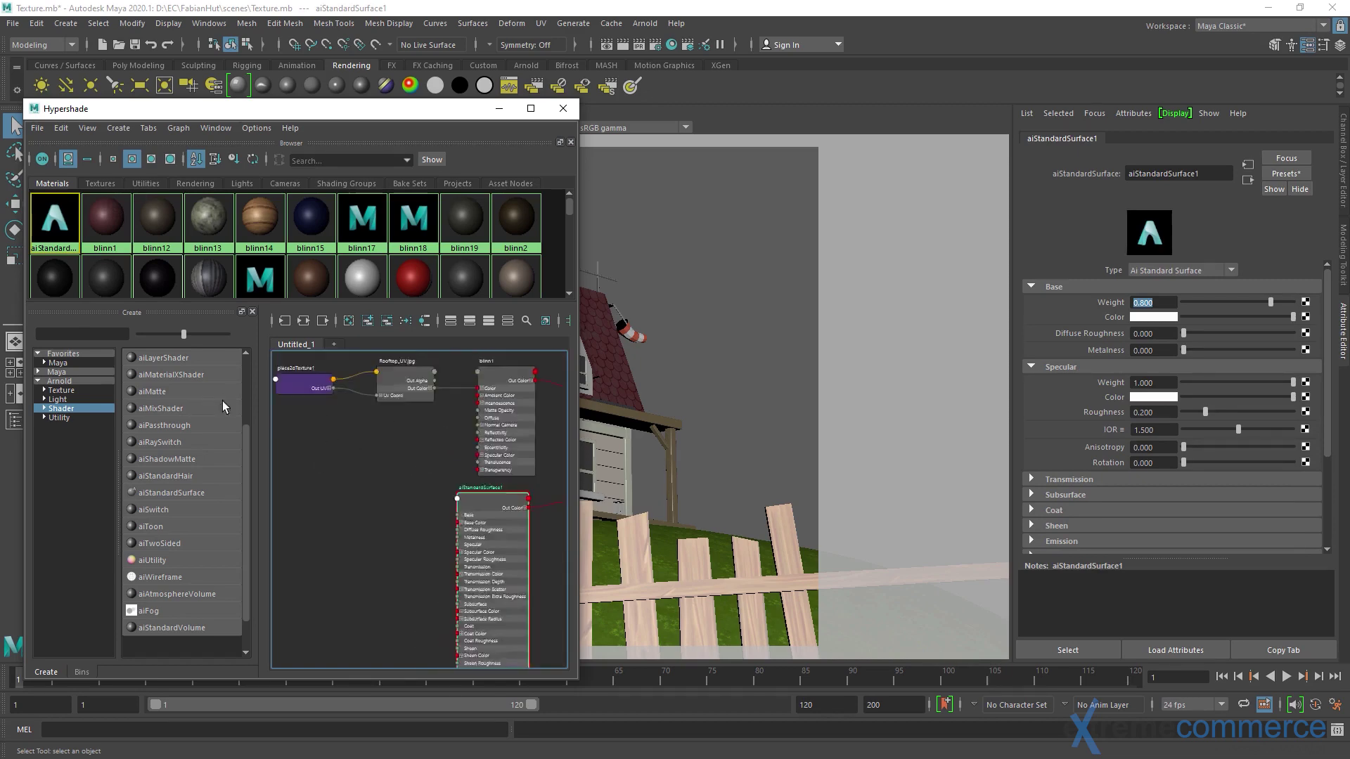
pyautogui.moveTo(447, 456); pyautogui.dragTo(381, 469, button='middle')
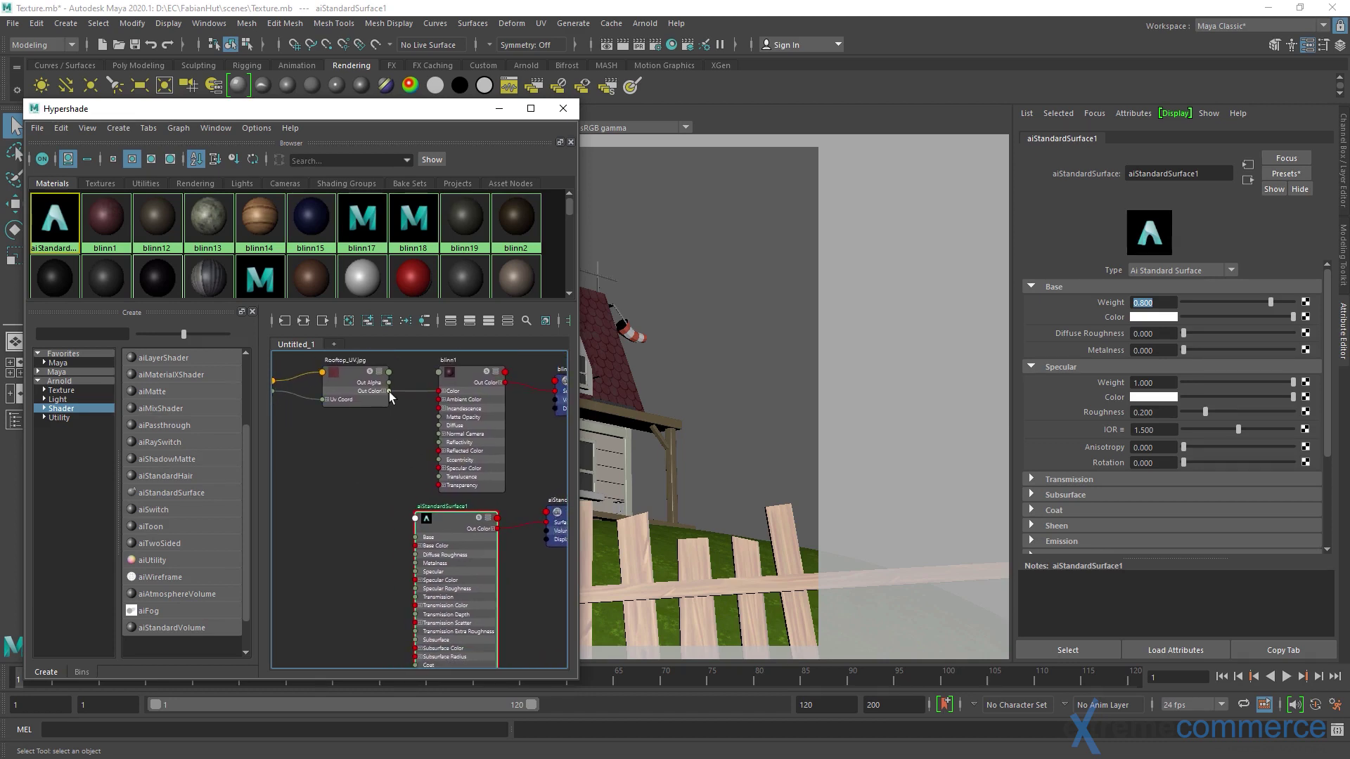
pyautogui.moveTo(389, 390); pyautogui.dragTo(418, 546)
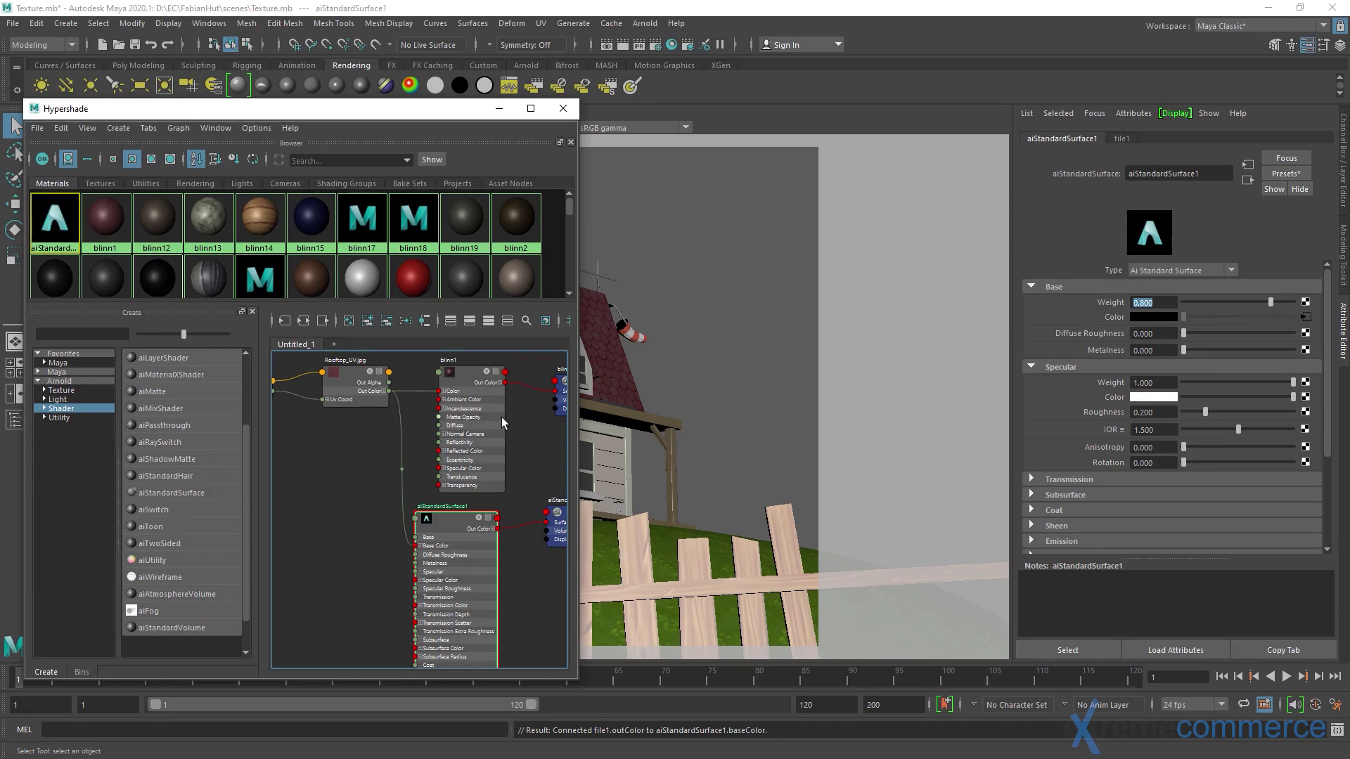
# Switch to the perspective view, select both large roof halves and assign aiStandardSurface1 to them.
pyautogui.keyDown('alt'); pyautogui.moveTo(501, 416); pyautogui.dragTo(400, 435, button='middle'); pyautogui.keyUp('alt')
pyautogui.click(605, 355)
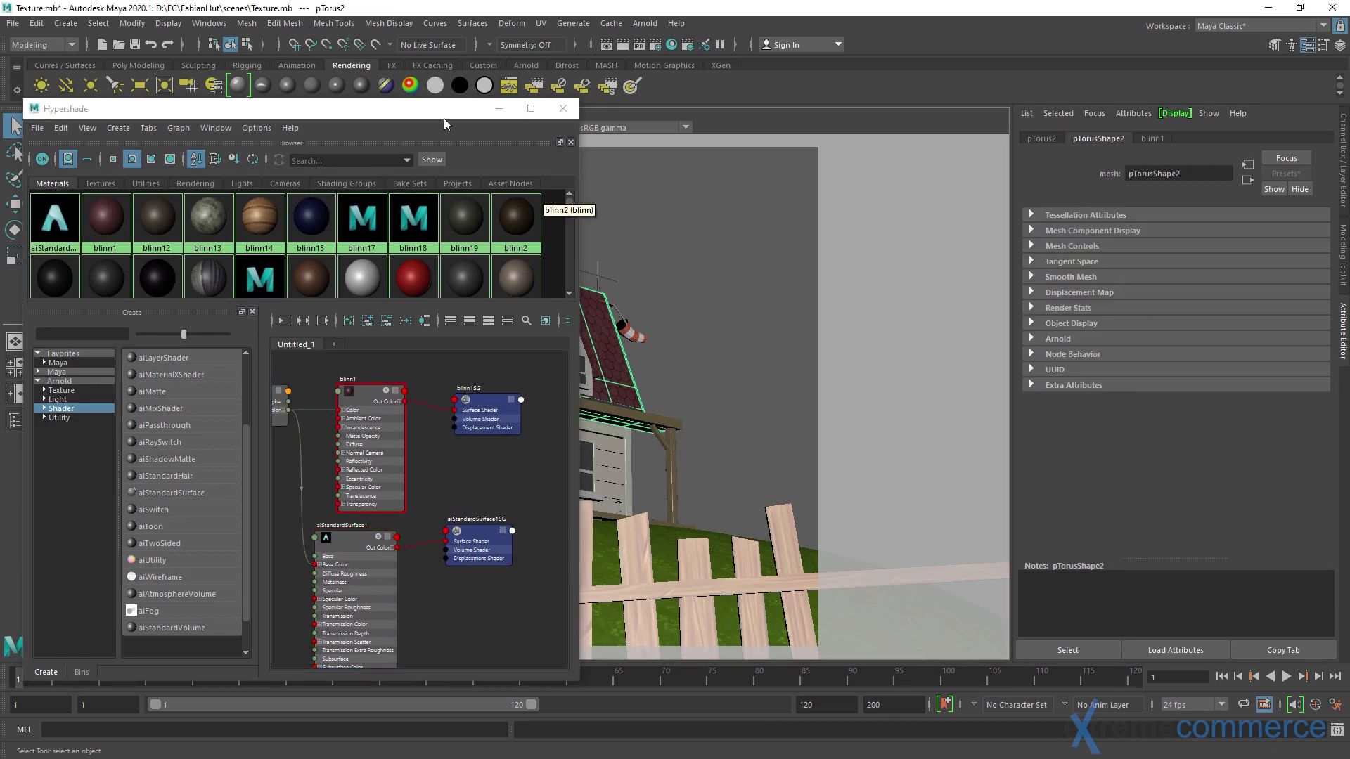
pyautogui.moveTo(445, 109); pyautogui.dragTo(286, 106)
pyautogui.press('space')
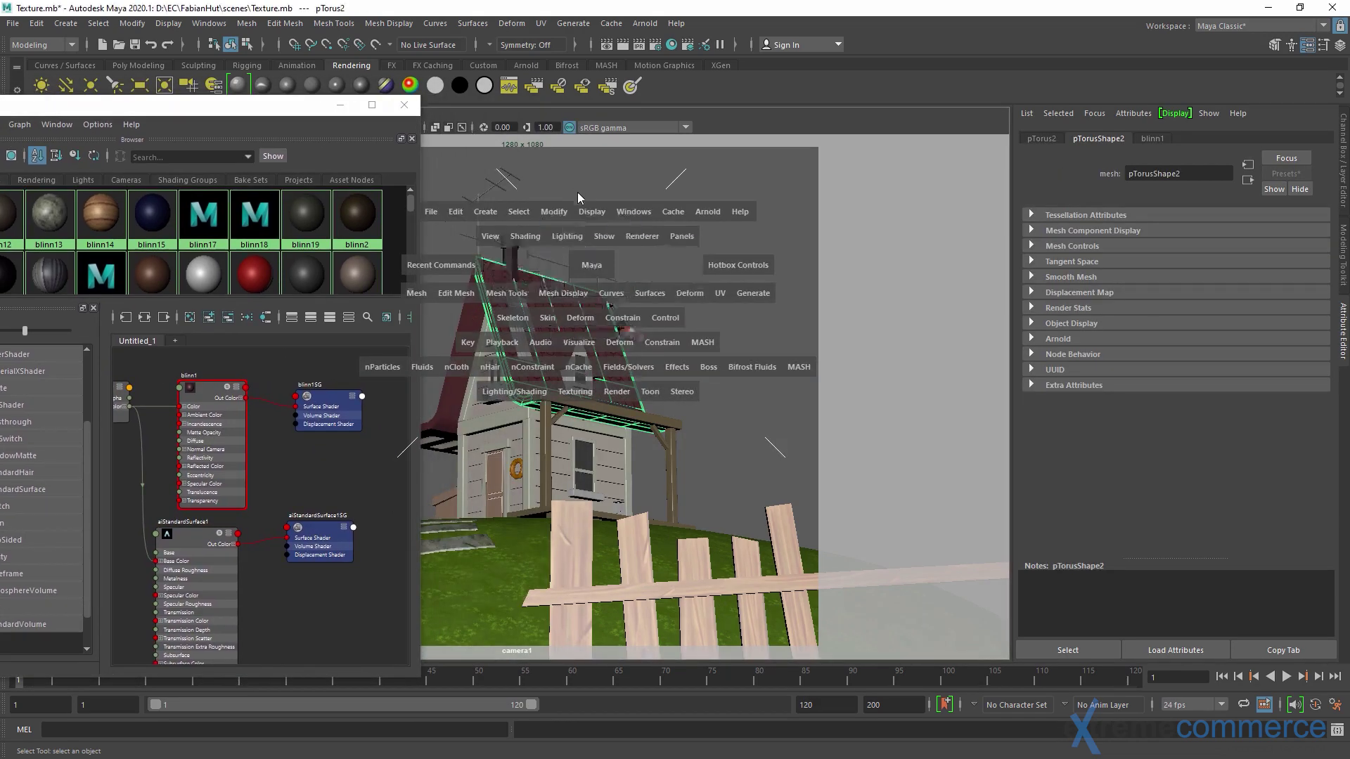
pyautogui.moveTo(576, 192); pyautogui.dragTo(626, 368)
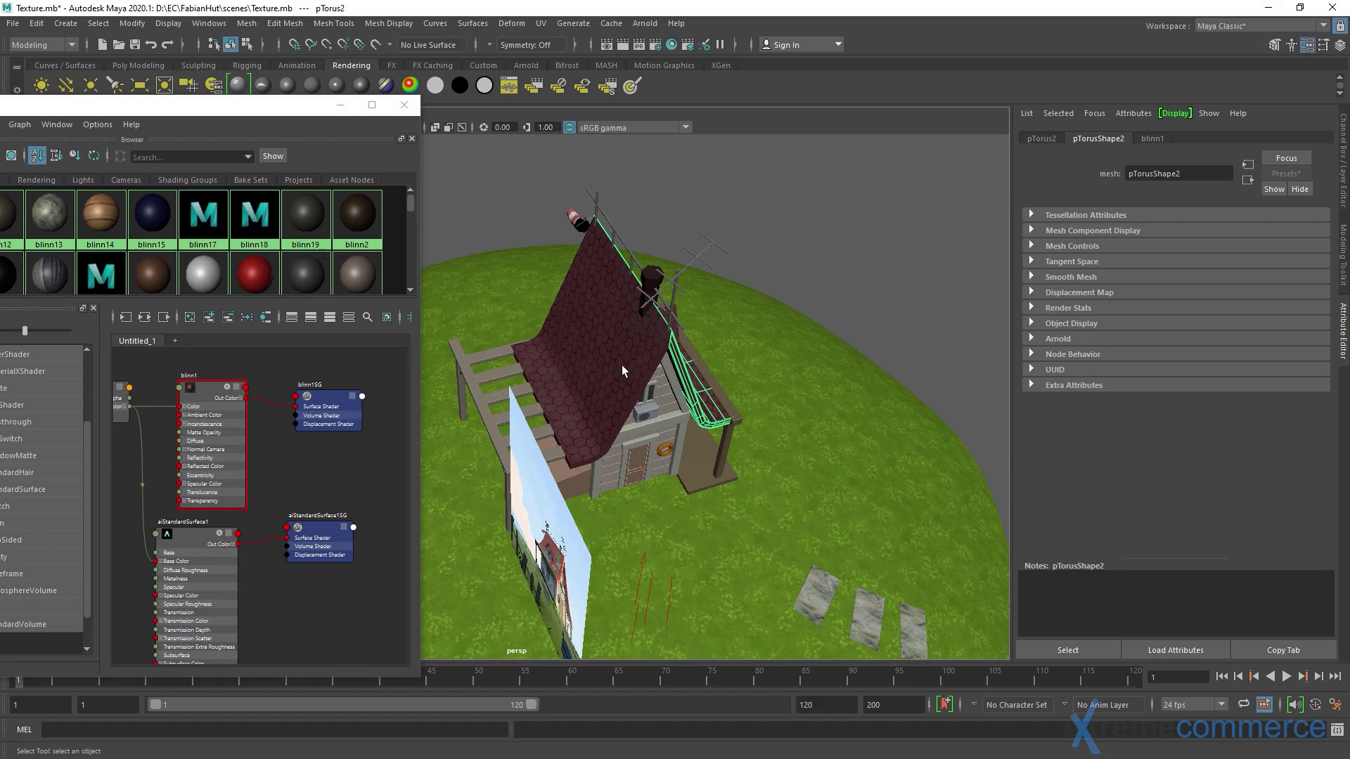
pyautogui.click(622, 365)
pyautogui.press('f')
pyautogui.keyDown('alt'); pyautogui.moveTo(185, 495); pyautogui.dragTo(276, 457, button='middle'); pyautogui.keyUp('alt')
pyautogui.scroll(3, 319, 464)
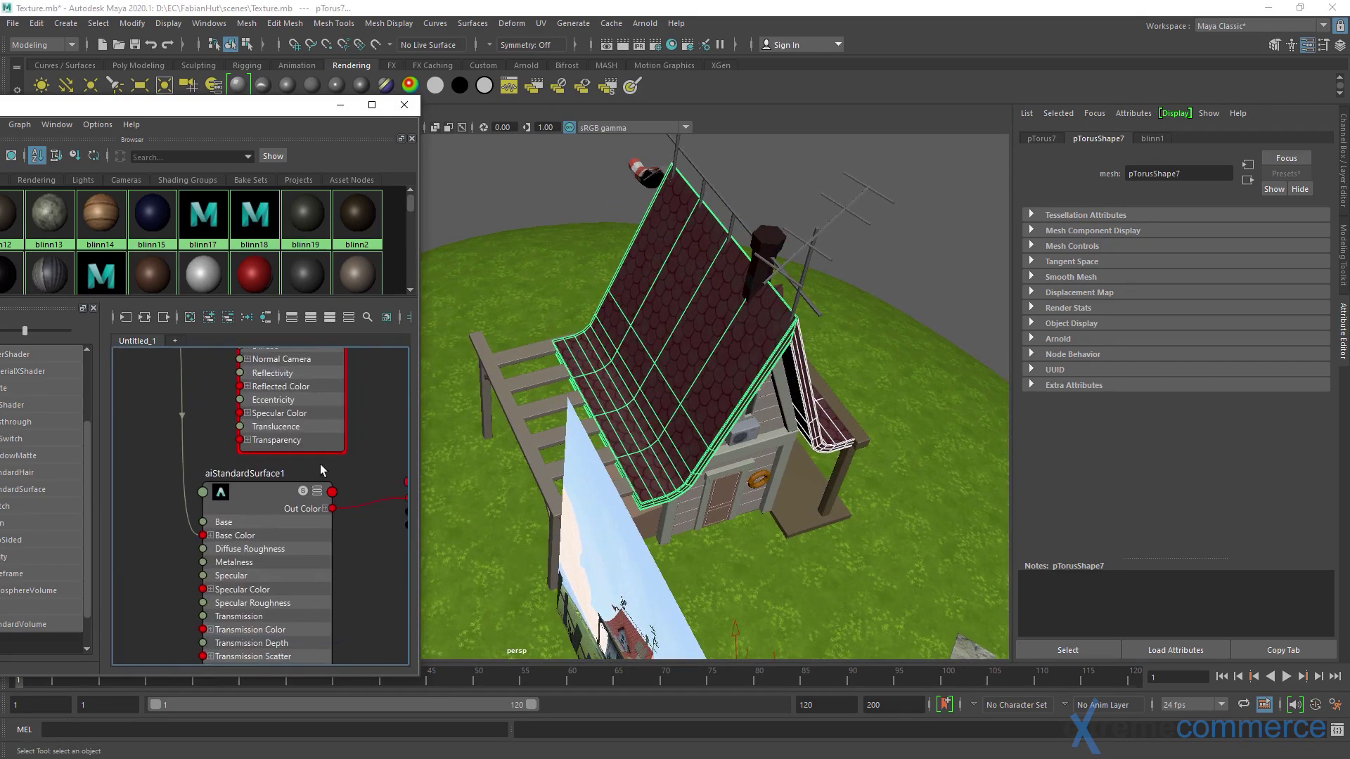
pyautogui.moveTo(257, 486); pyautogui.dragTo(252, 403, button='right')
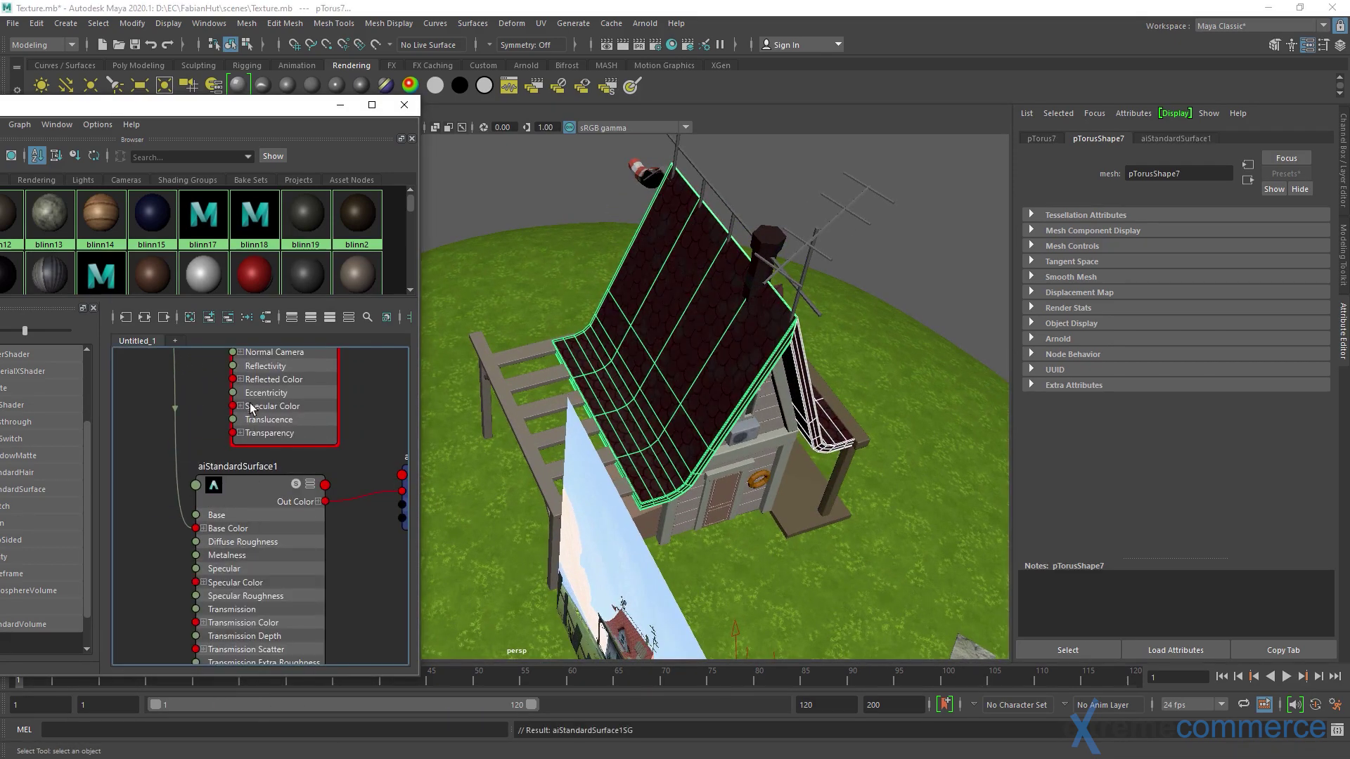
# Select the grassy ground sphere and graph its material network in the Hypershade.
pyautogui.keyDown('alt'); pyautogui.moveTo(727, 342); pyautogui.dragTo(696, 380); pyautogui.keyUp('alt')
pyautogui.scroll(5, 699, 380)
pyautogui.scroll(-5, 697, 380)
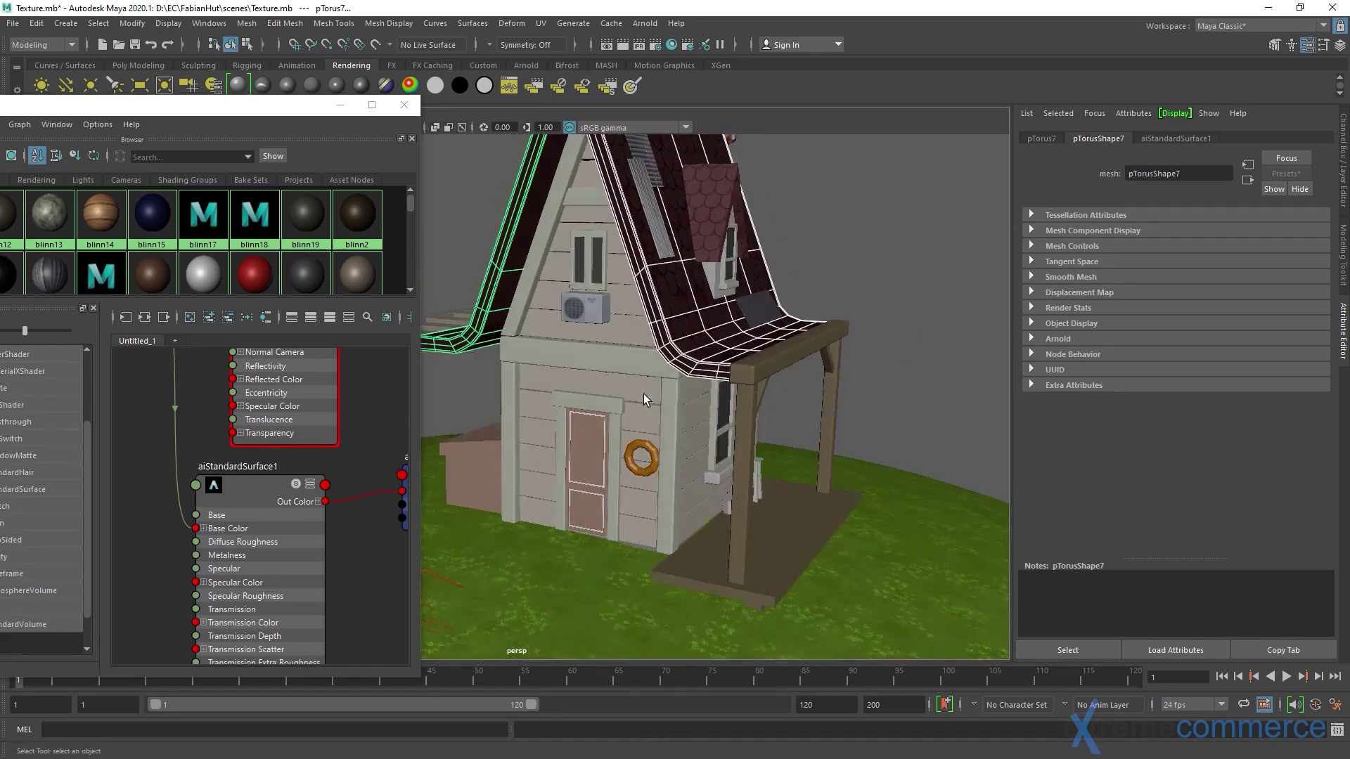
pyautogui.keyDown('alt'); pyautogui.moveTo(599, 375); pyautogui.dragTo(567, 492); pyautogui.keyUp('alt')
pyautogui.click(567, 493)
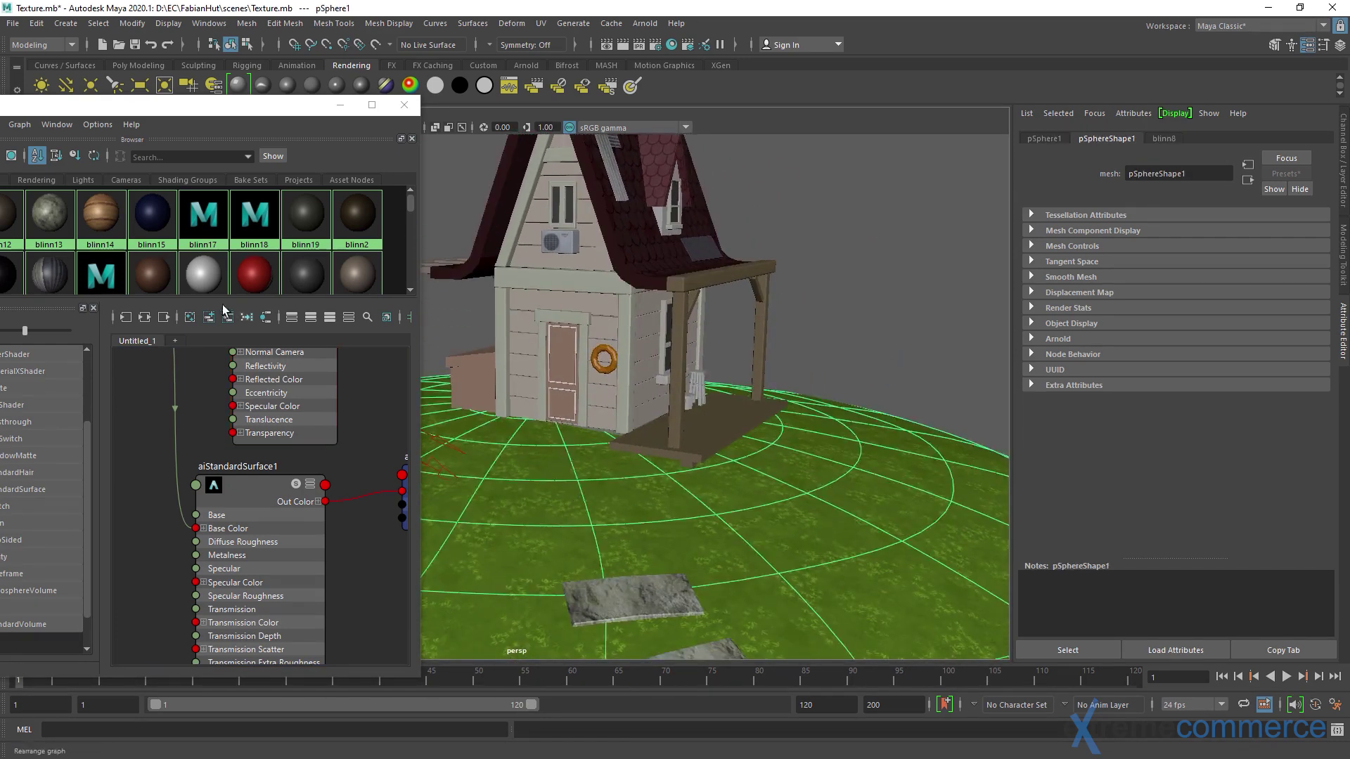
pyautogui.click(266, 317)
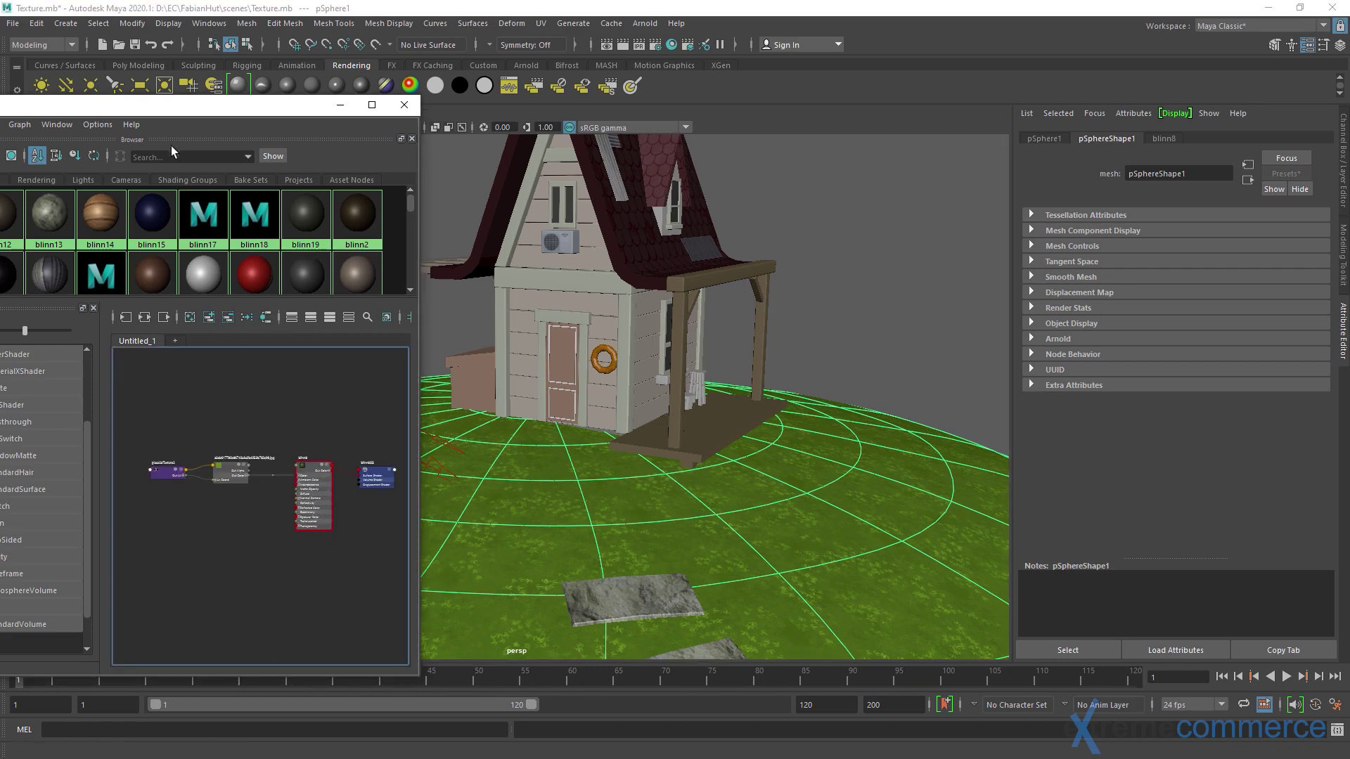
# Create an aiStandardSurface shader and place it with its shading group below the ground's blinn8 network.
pyautogui.moveTo(172, 105); pyautogui.dragTo(310, 66)
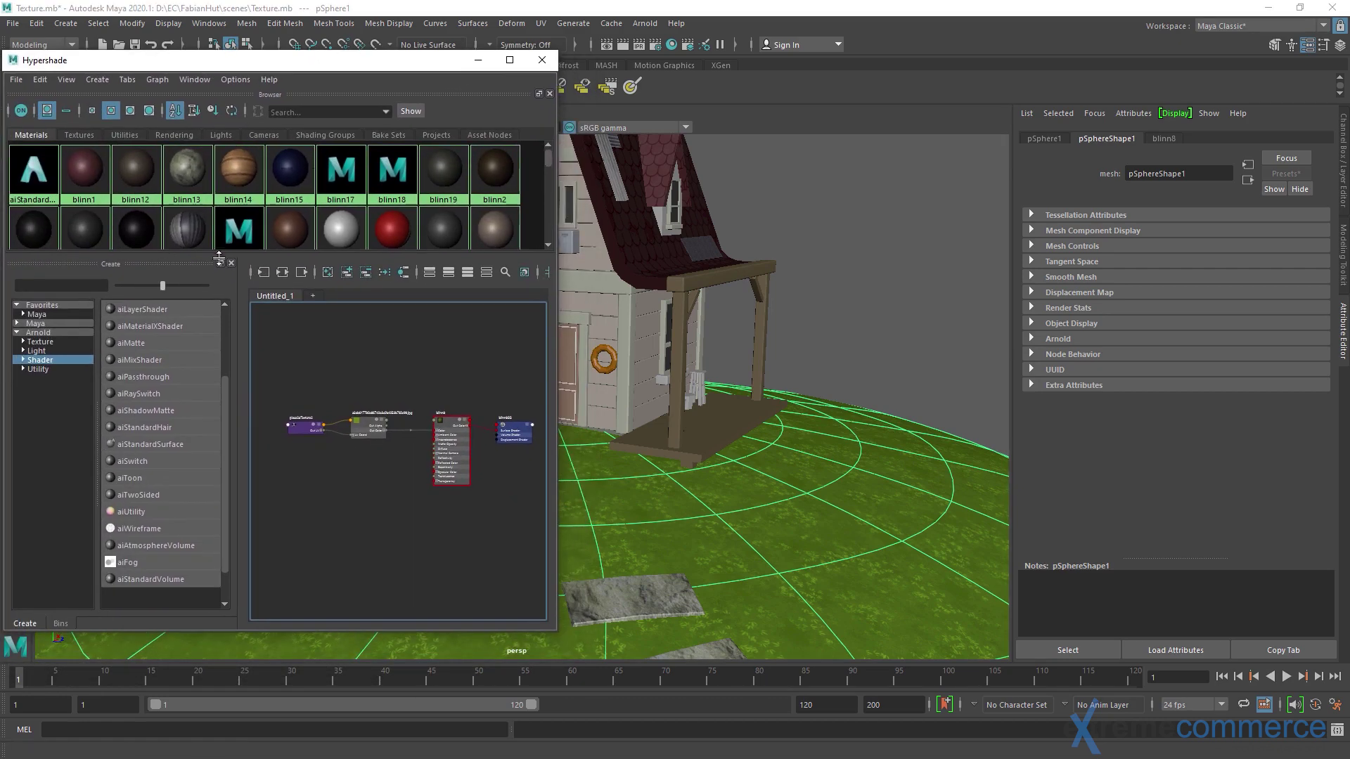
pyautogui.click(163, 444)
pyautogui.moveTo(378, 439)
pyautogui.mouseDown()
pyautogui.moveTo(548, 499)
pyautogui.moveTo(509, 502)
pyautogui.mouseUp()
pyautogui.click(363, 432)
pyautogui.scroll(2, 363, 433)
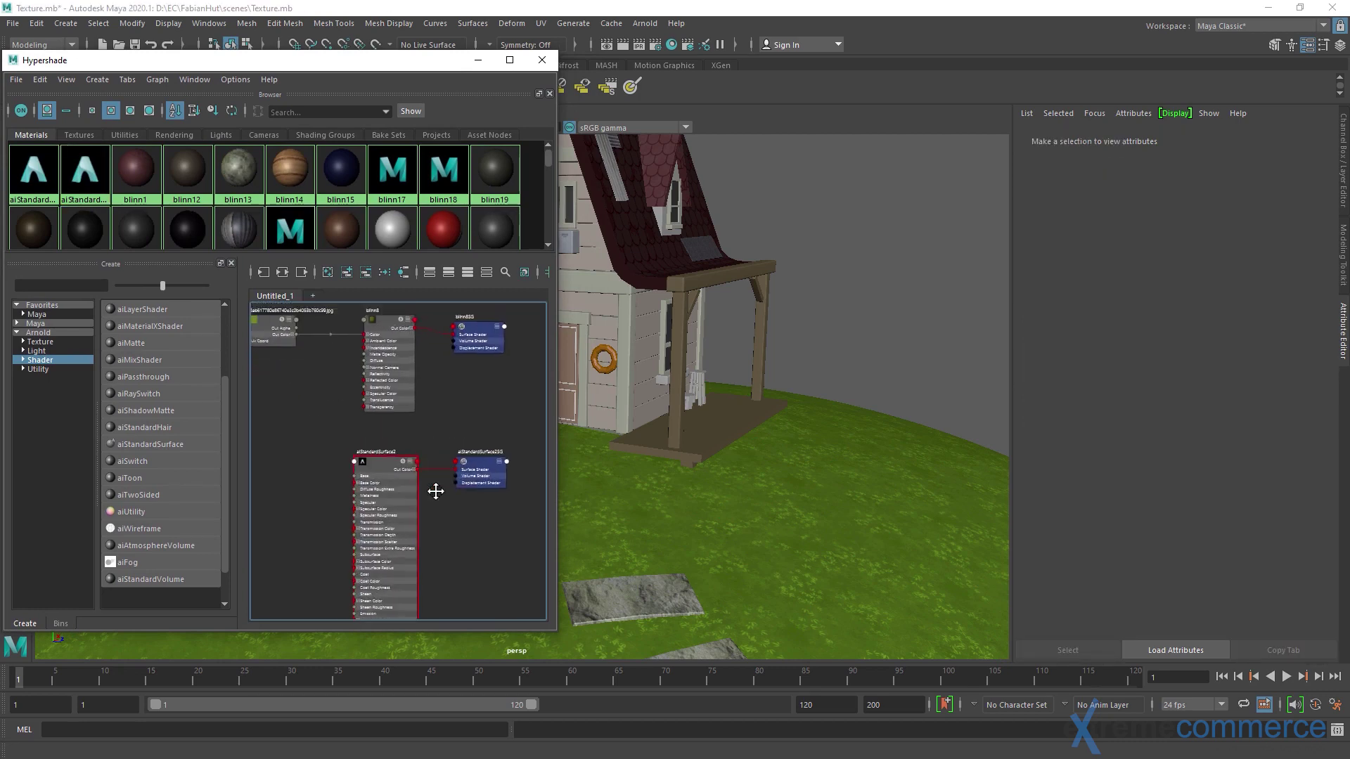
# Assign aiStandardSurface2 to the ground and connect the grass texture's Out Color to the shader's Base Color.
pyautogui.click(391, 516)
pyautogui.scroll(2, 347, 439)
pyautogui.moveTo(412, 406); pyautogui.dragTo(518, 406, button='right')
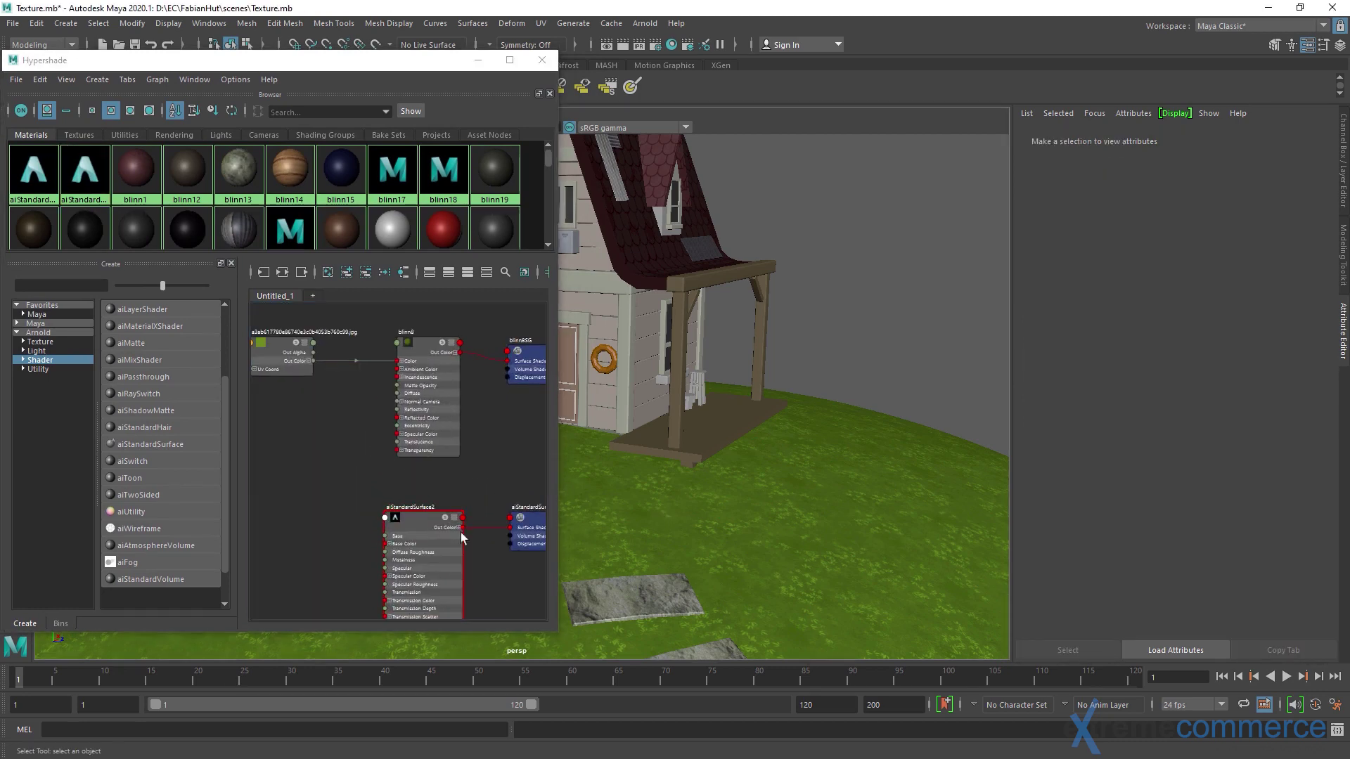
pyautogui.moveTo(416, 506); pyautogui.dragTo(368, 422, button='right')
pyautogui.click(425, 523)
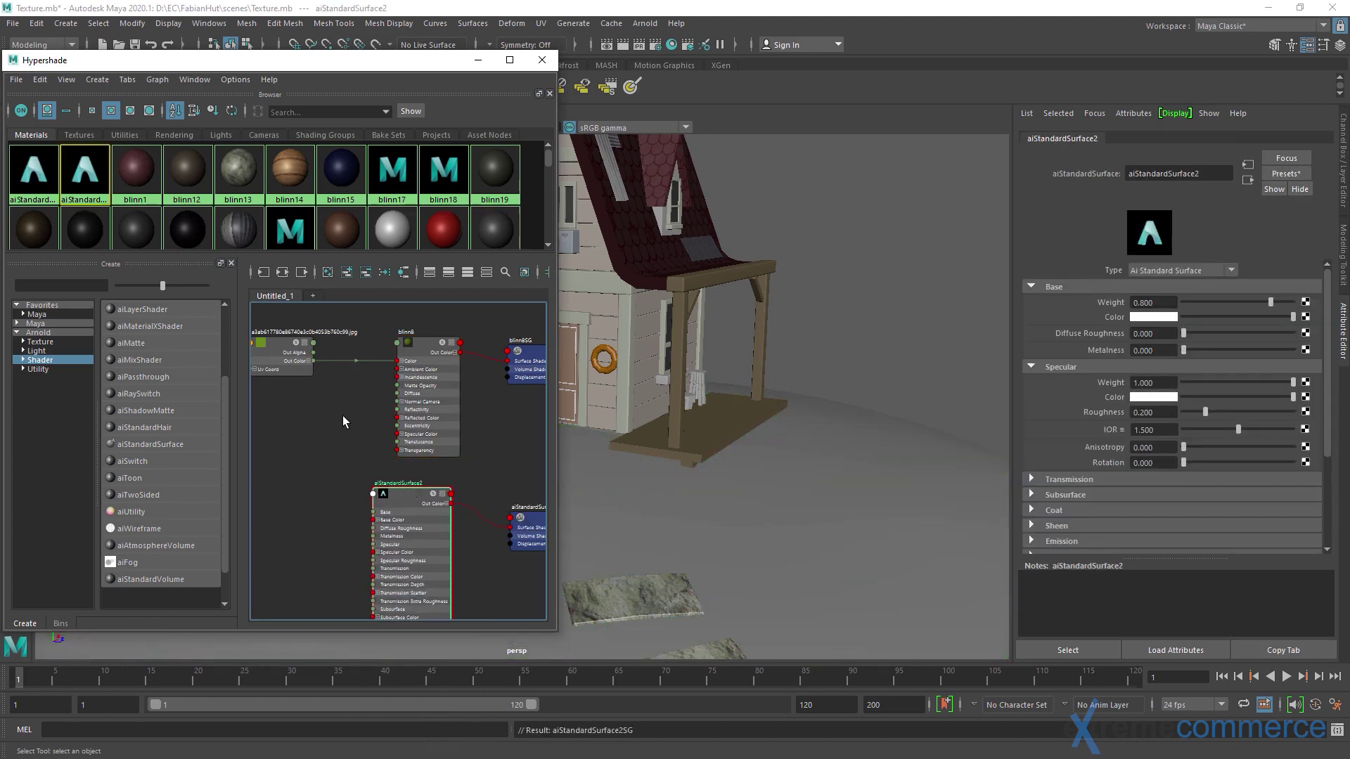
pyautogui.moveTo(312, 361); pyautogui.dragTo(373, 520)
# Graph the main roof's material network and assign aiStandardSurface1 to the small dormer roof.
pyautogui.moveTo(410, 65); pyautogui.dragTo(433, 109)
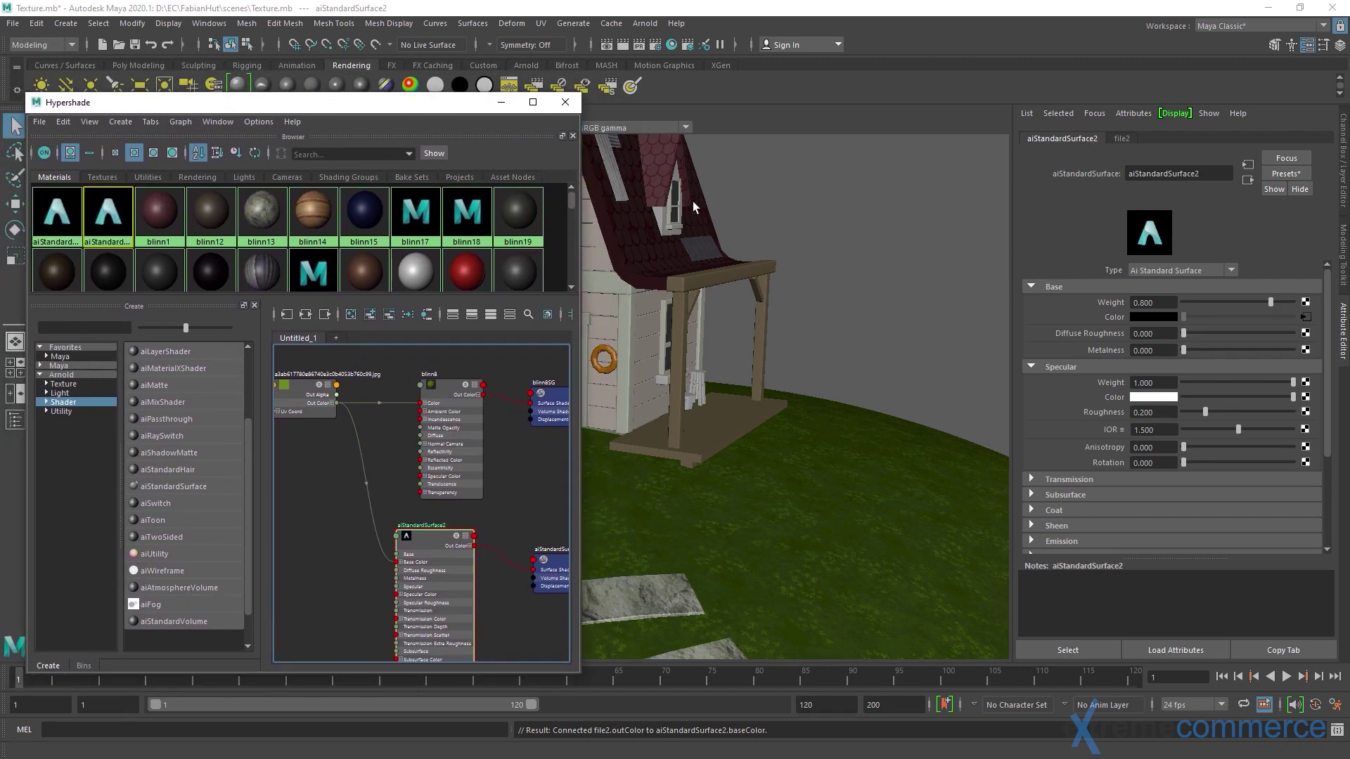
pyautogui.keyDown('alt'); pyautogui.moveTo(693, 201); pyautogui.dragTo(693, 250); pyautogui.keyUp('alt')
pyautogui.click(694, 251)
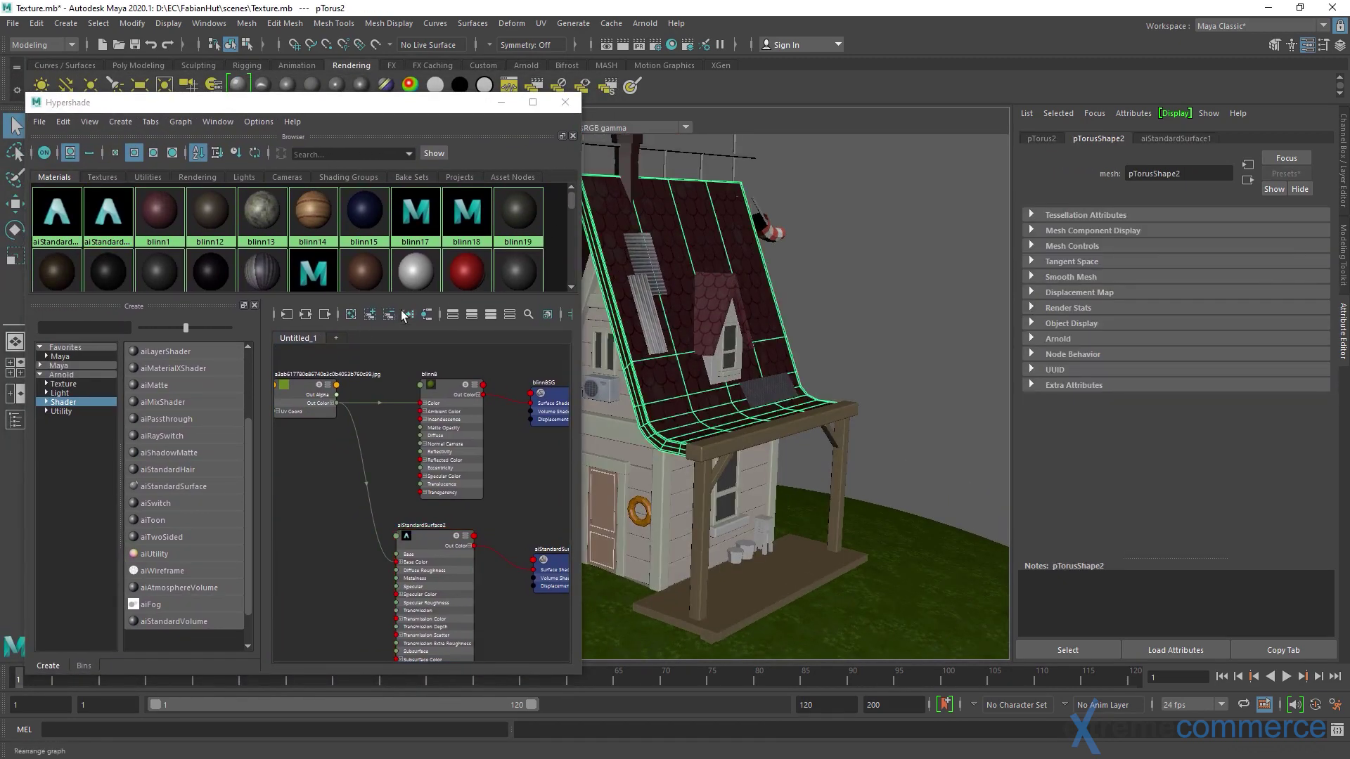
pyautogui.click(404, 315)
pyautogui.click(719, 335)
pyautogui.keyDown('alt'); pyautogui.moveTo(719, 334); pyautogui.dragTo(760, 339); pyautogui.keyUp('alt')
pyautogui.scroll(5, 409, 502)
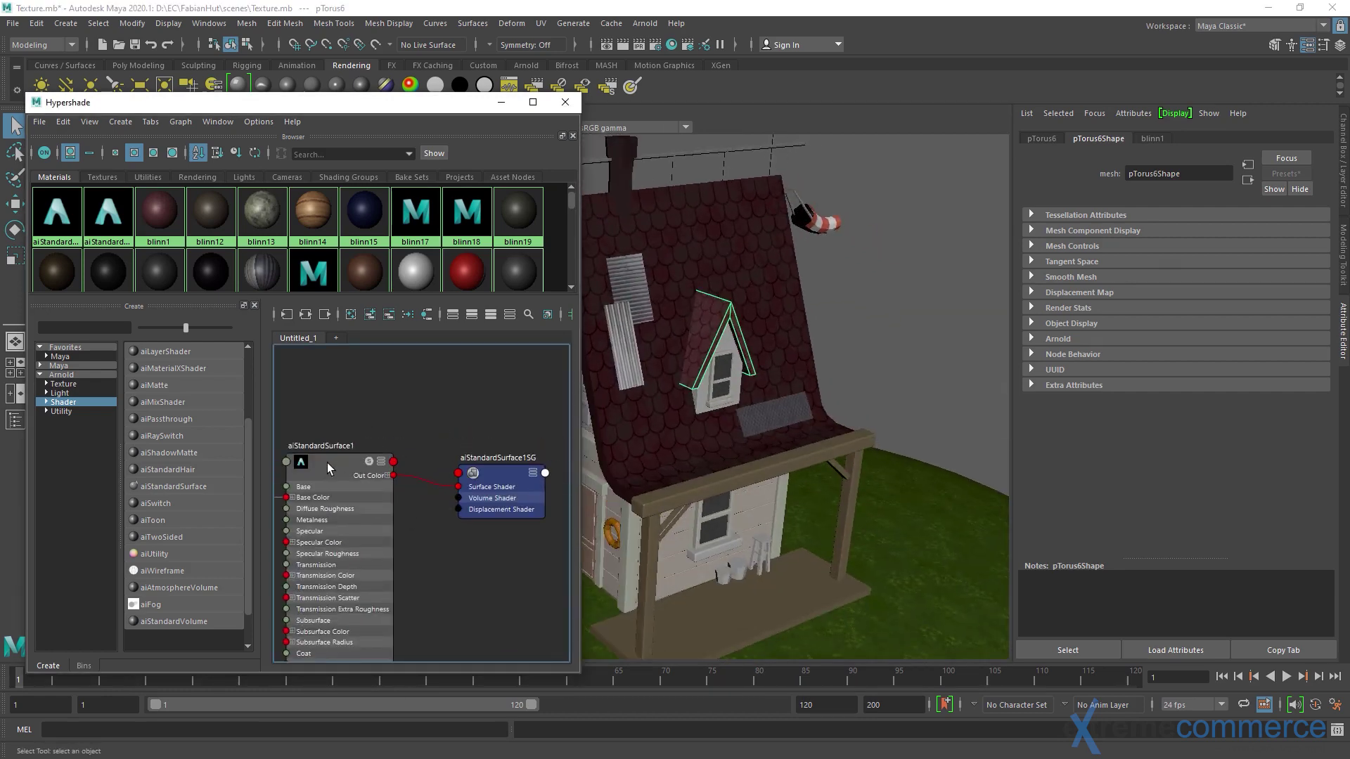
pyautogui.moveTo(327, 462); pyautogui.dragTo(322, 364, button='right')
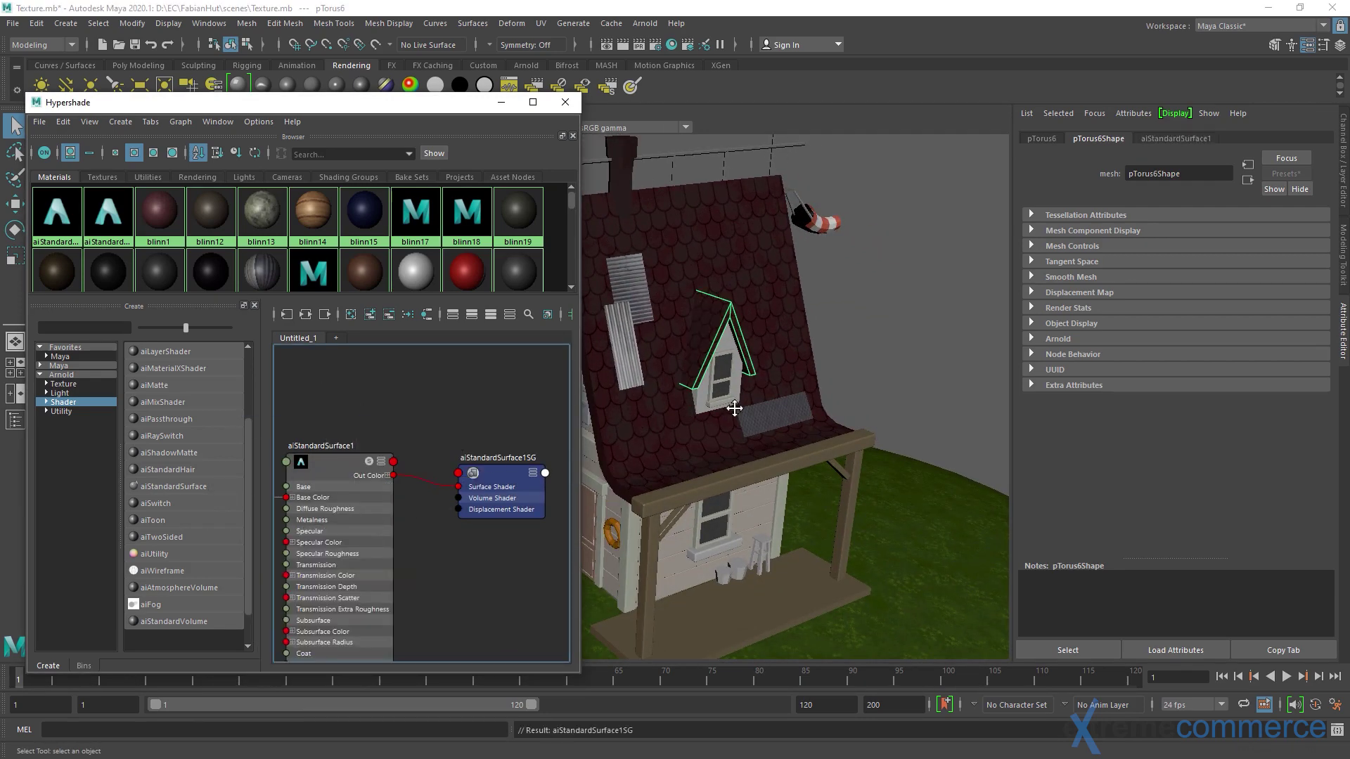
# Graph the material network of the stone slabs in front of the house and create an aiStandardSurface shader below it.
pyautogui.keyDown('alt'); pyautogui.moveTo(735, 408); pyautogui.dragTo(853, 388); pyautogui.keyUp('alt')
pyautogui.click(727, 301)
pyautogui.keyDown('alt'); pyautogui.moveTo(753, 475); pyautogui.dragTo(713, 376); pyautogui.keyUp('alt')
pyautogui.click(700, 350)
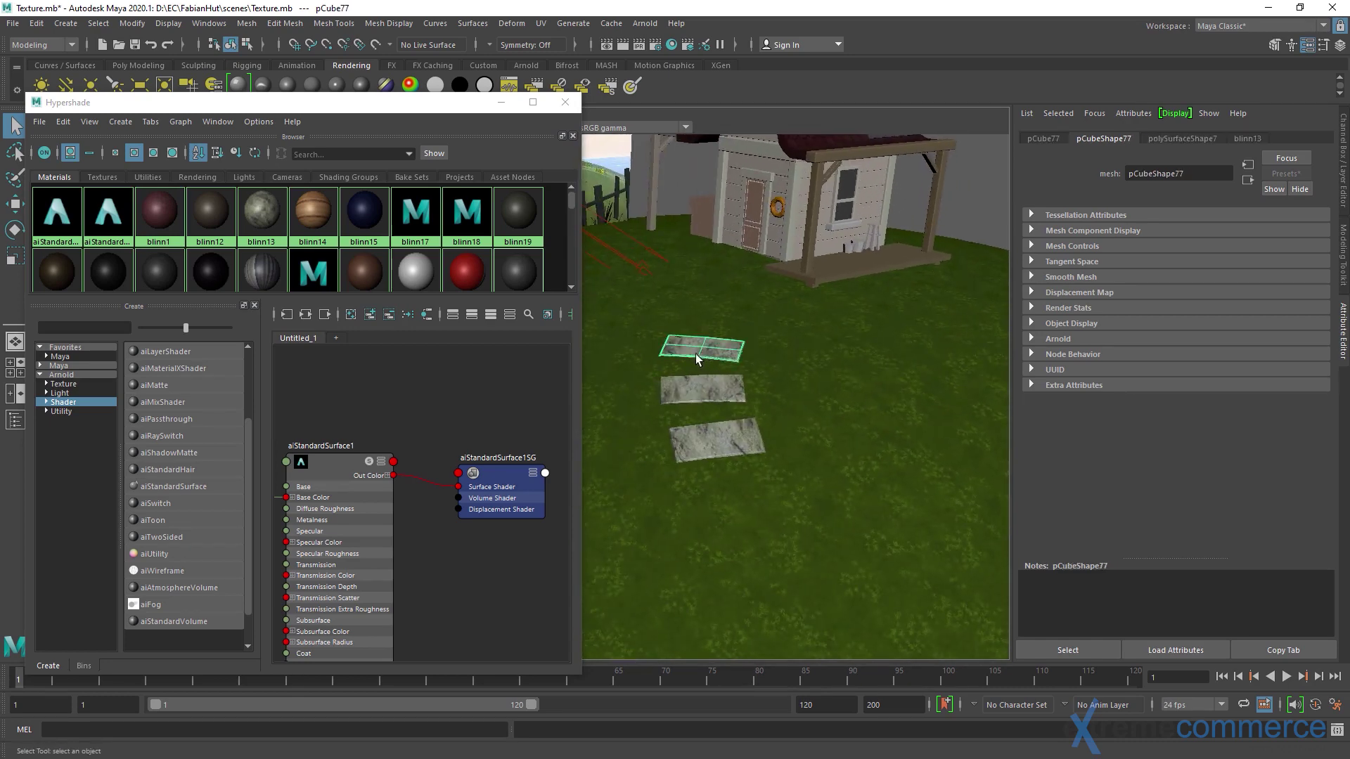
pyautogui.click(426, 314)
pyautogui.moveTo(202, 488); pyautogui.dragTo(359, 495)
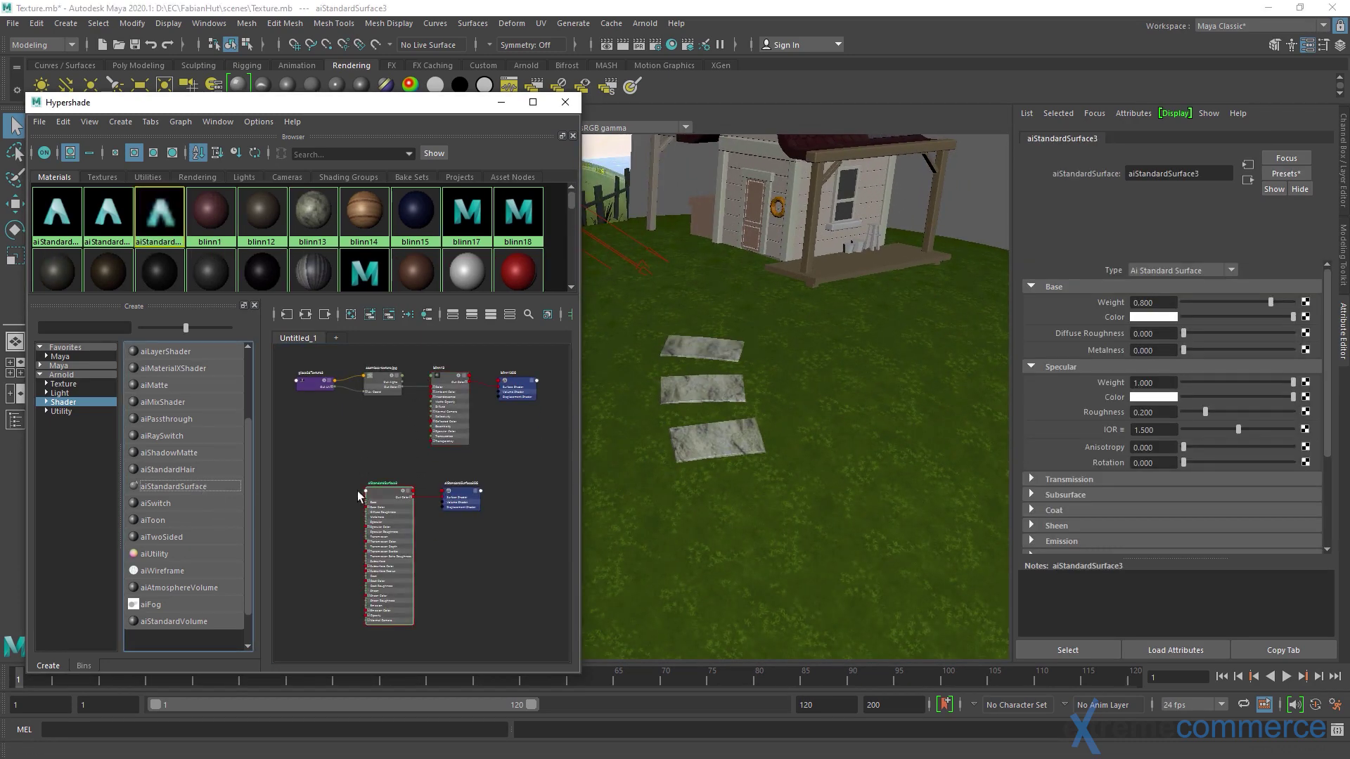
# Select all three stone slabs and assign aiStandardSurface3 to them.
pyautogui.keyDown('shift'); pyautogui.click(719, 422); pyautogui.keyUp('shift')
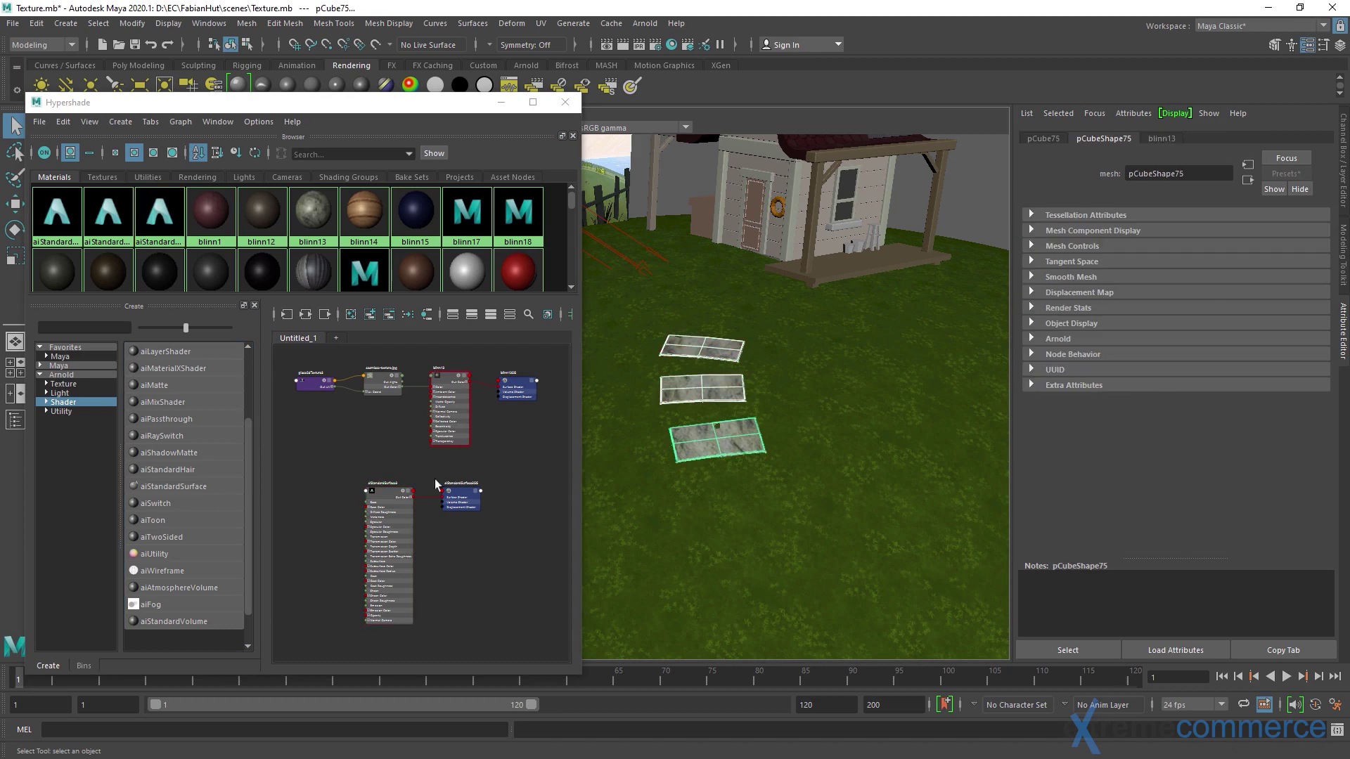
pyautogui.rightClick(408, 492)
pyautogui.click(502, 513)
# Move the aiStandardSurface3 node closer to blinn13 and connect the seamless texture's Out Color to its Base Color.
pyautogui.moveTo(502, 513); pyautogui.dragTo(570, 479, button='middle')
pyautogui.moveTo(407, 556); pyautogui.dragTo(432, 496)
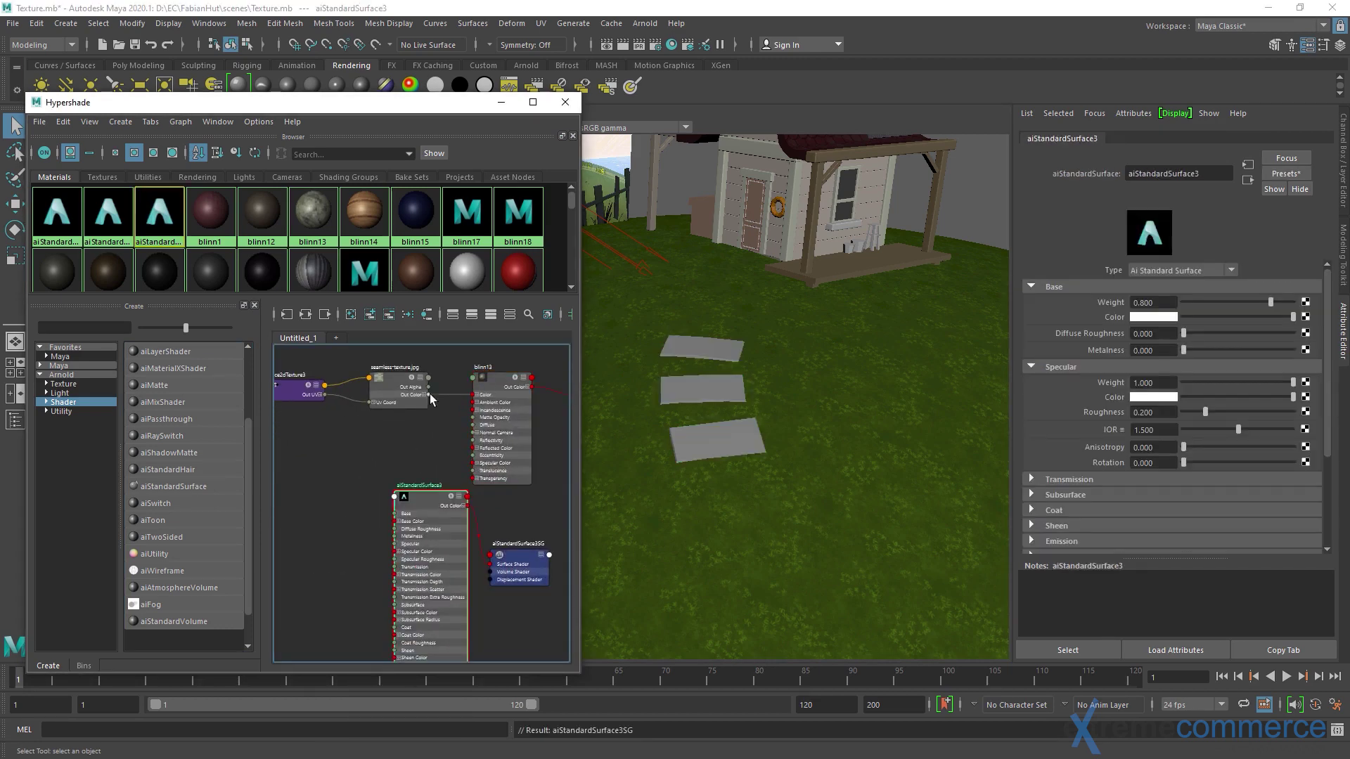
pyautogui.moveTo(428, 394); pyautogui.dragTo(395, 521)
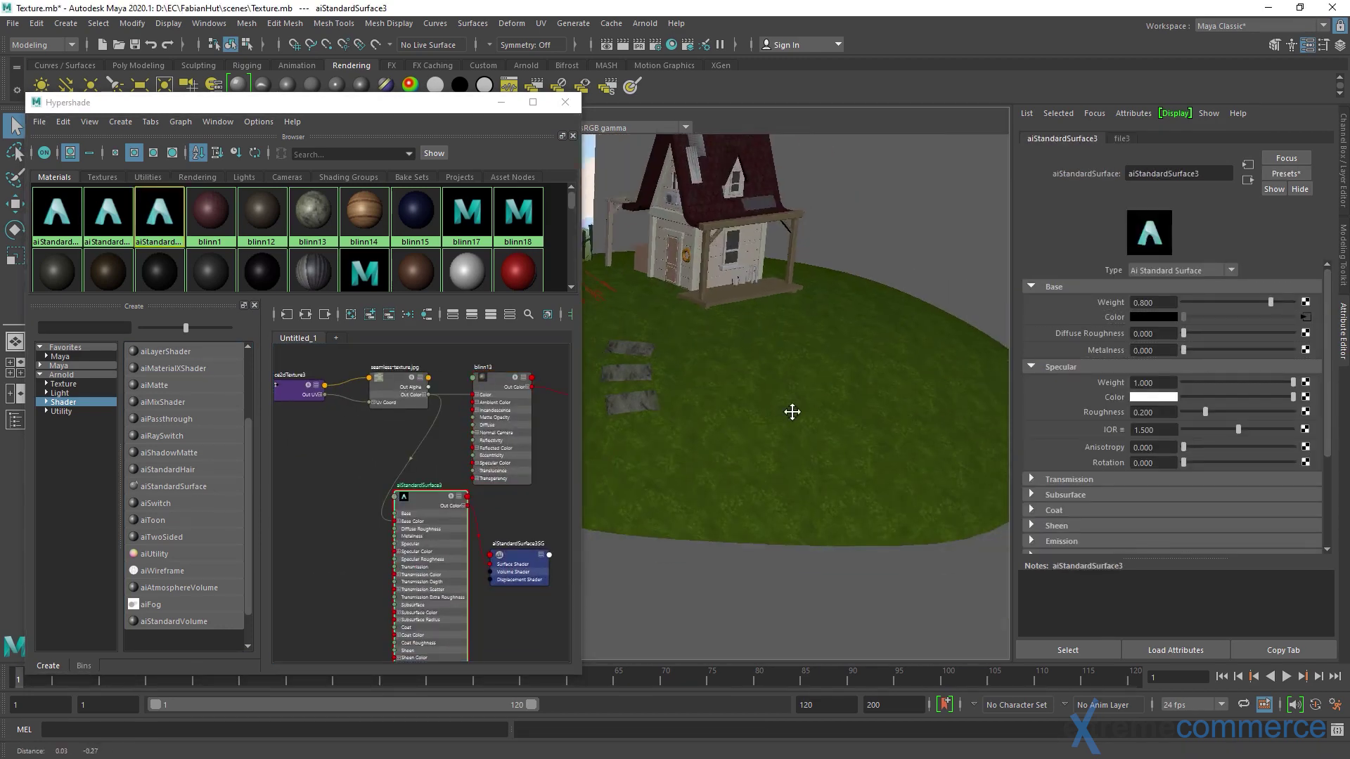
# Graph the material network of the fence and mailbox post, and create an aiStandardSurface shader.
pyautogui.scroll(-5, 793, 409)
pyautogui.click(284, 312)
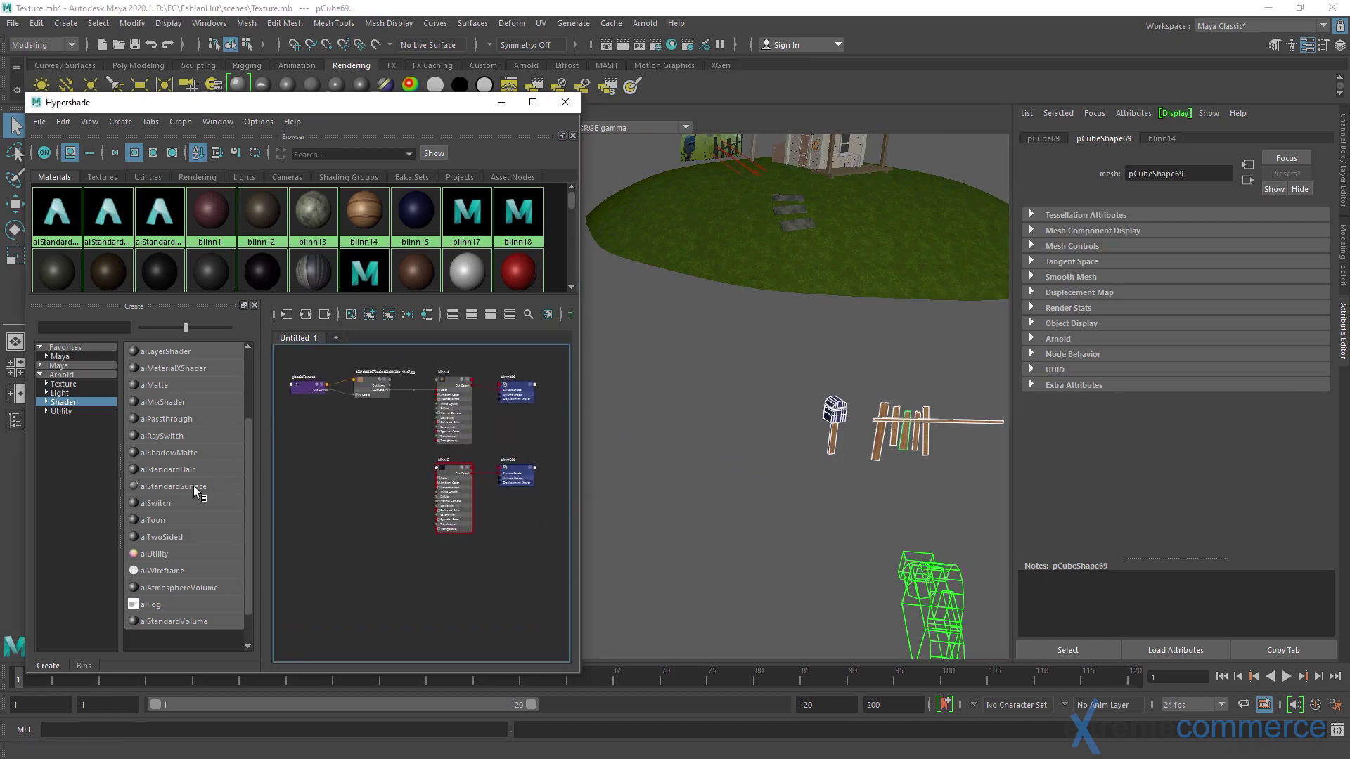
pyautogui.click(193, 486)
# Assign aiStandardSurface4 to the fence and mailbox post, and connect the existing wood texture's Out Color to its Base Color.
pyautogui.click(877, 433)
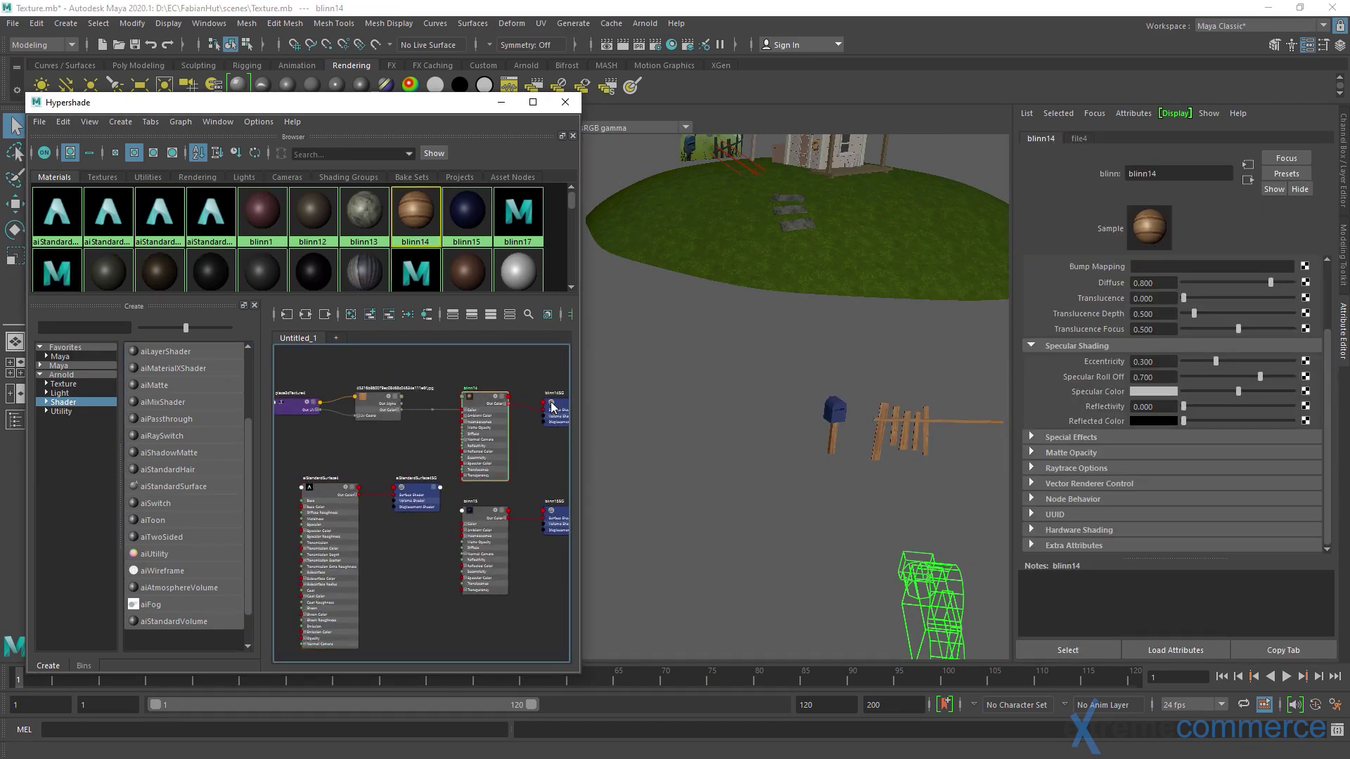
pyautogui.click(872, 431)
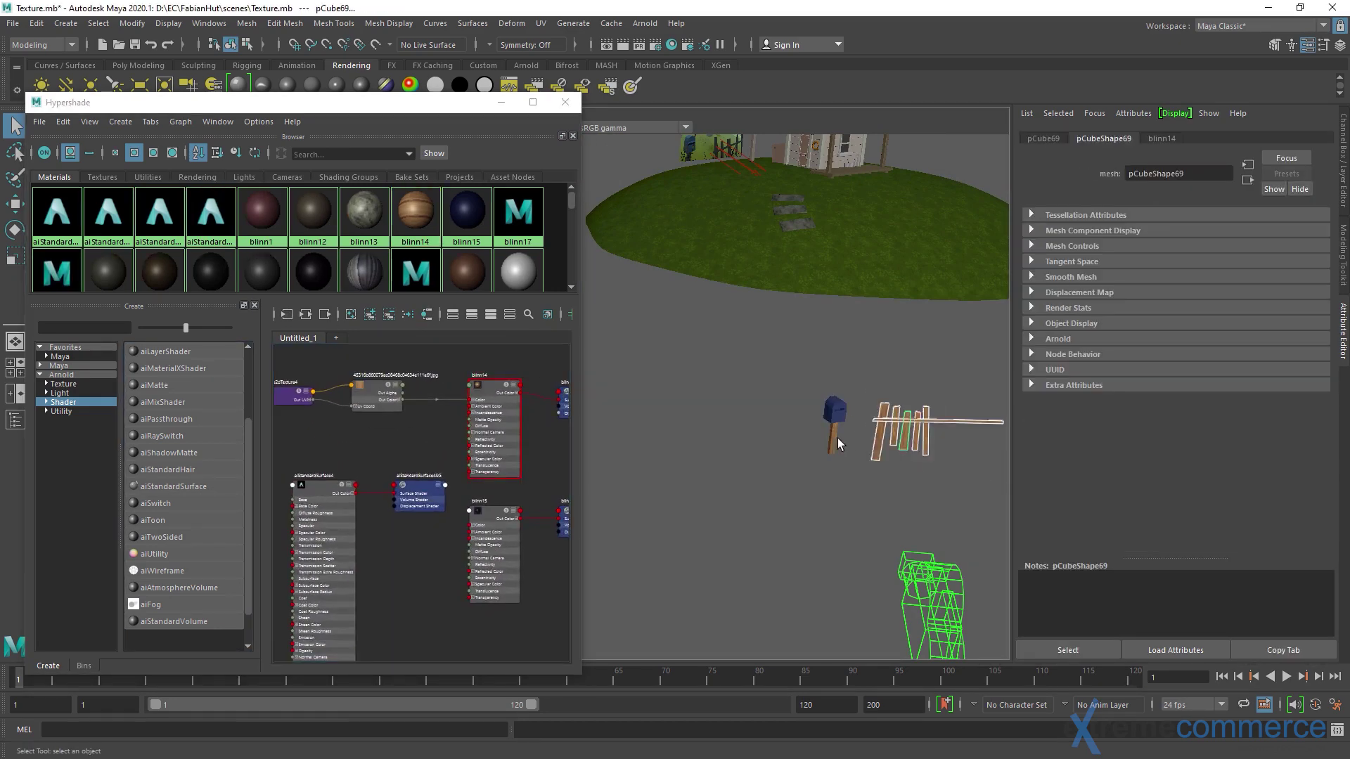
pyautogui.moveTo(323, 492); pyautogui.dragTo(384, 407, button='right')
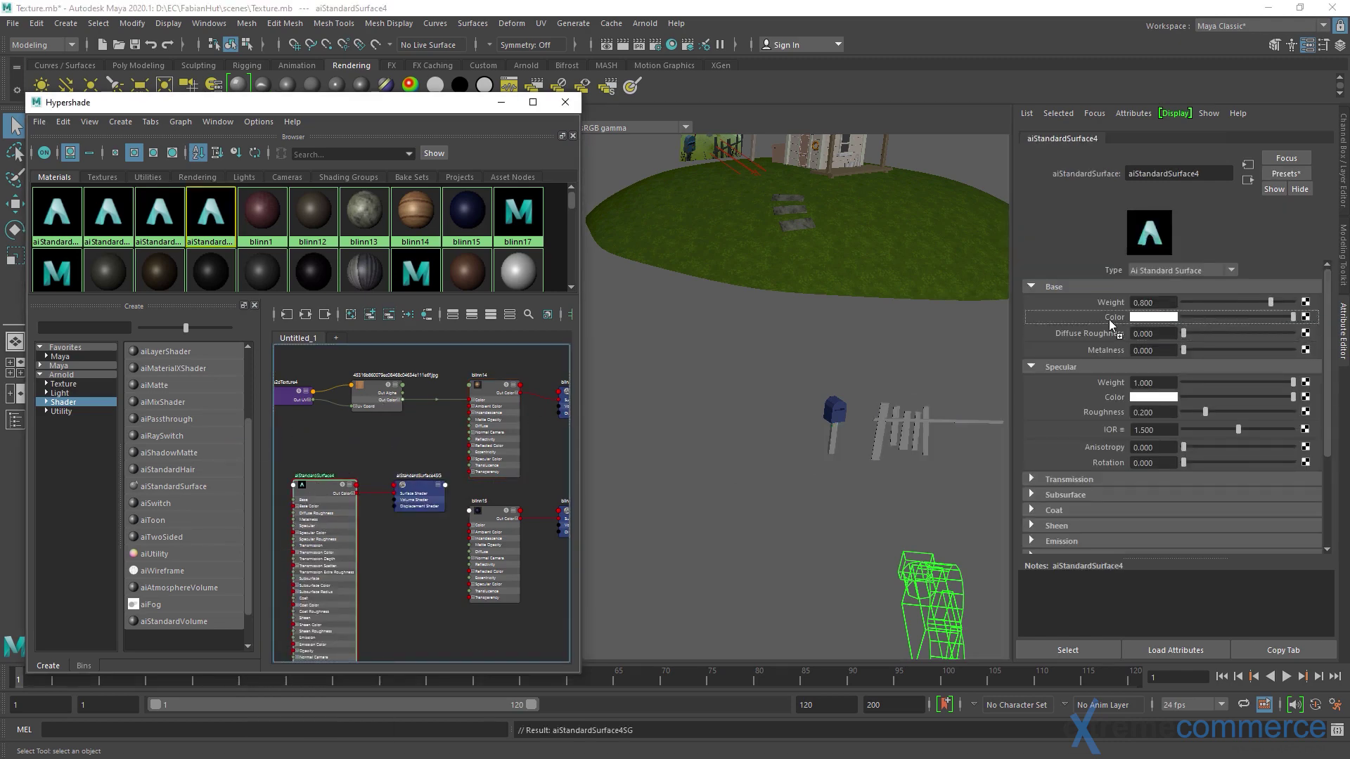
pyautogui.moveTo(402, 400); pyautogui.dragTo(294, 506)
# Graph the air-conditioning unit's material and assign the unit a new aiStandardSurface shader with its existing texture connected to Base Color.
pyautogui.keyDown('alt'); pyautogui.moveTo(703, 528); pyautogui.dragTo(740, 563); pyautogui.keyUp('alt')
pyautogui.scroll(2, 739, 564)
pyautogui.scroll(5, 485, 548)
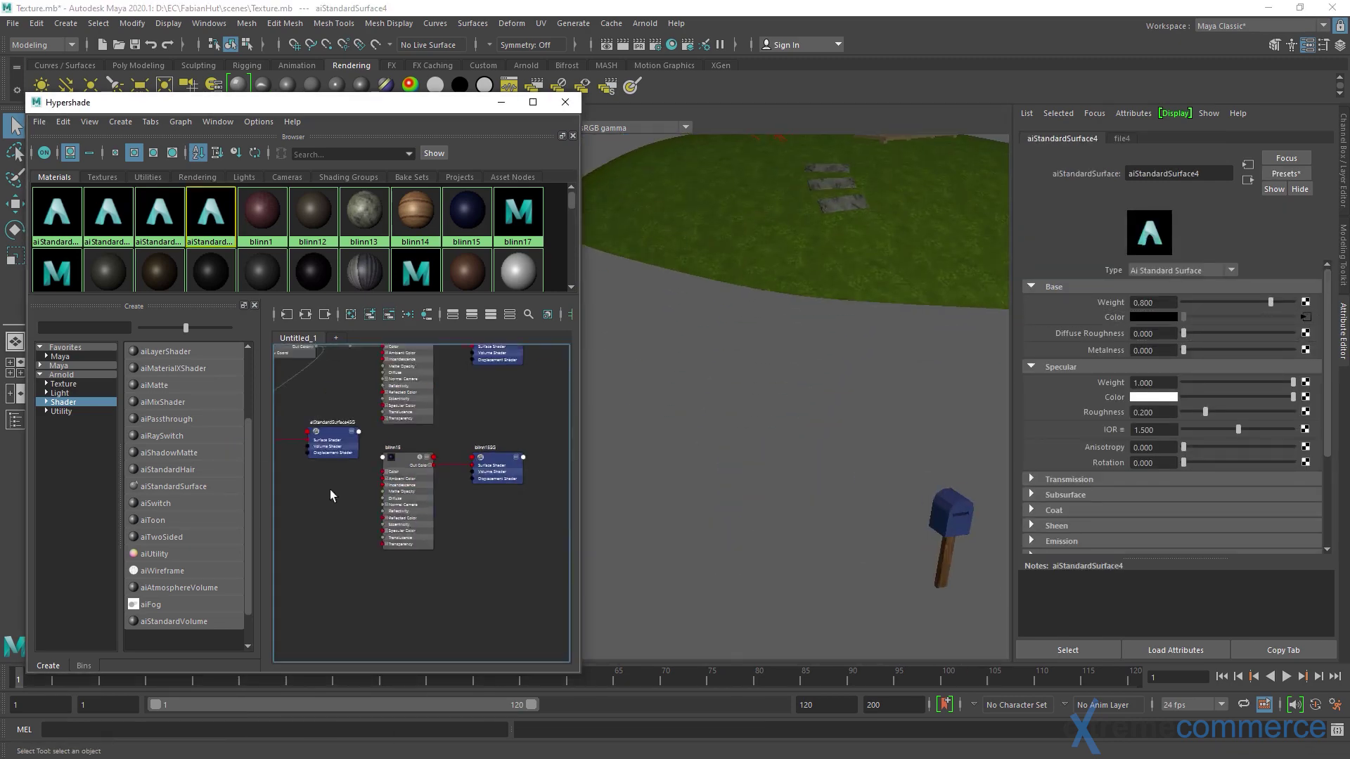
pyautogui.keyDown('alt'); pyautogui.moveTo(753, 422); pyautogui.dragTo(780, 542, button='right'); pyautogui.keyUp('alt')
pyautogui.keyDown('alt'); pyautogui.moveTo(780, 542); pyautogui.dragTo(732, 513); pyautogui.keyUp('alt')
pyautogui.keyDown('alt'); pyautogui.moveTo(731, 512); pyautogui.dragTo(787, 520, button='middle'); pyautogui.keyUp('alt')
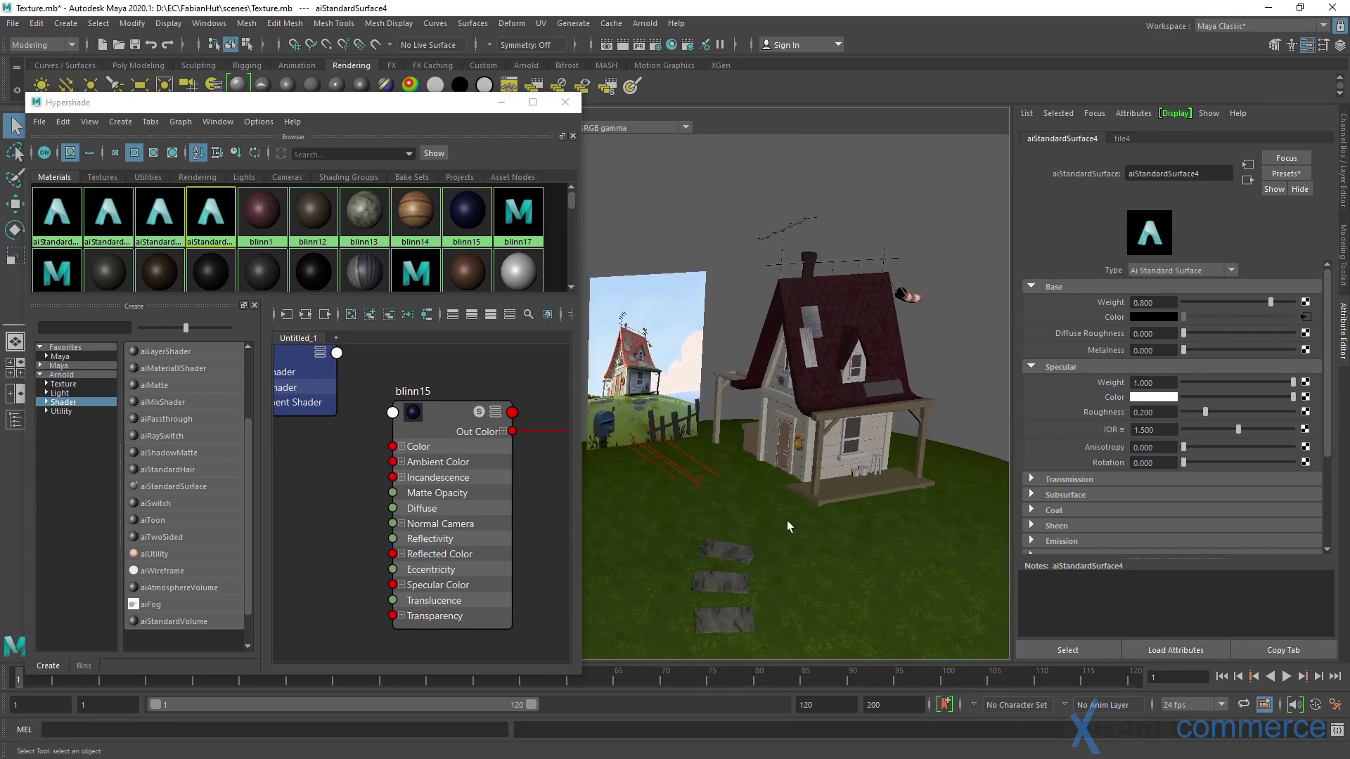
pyautogui.click(784, 382)
pyautogui.click(407, 314)
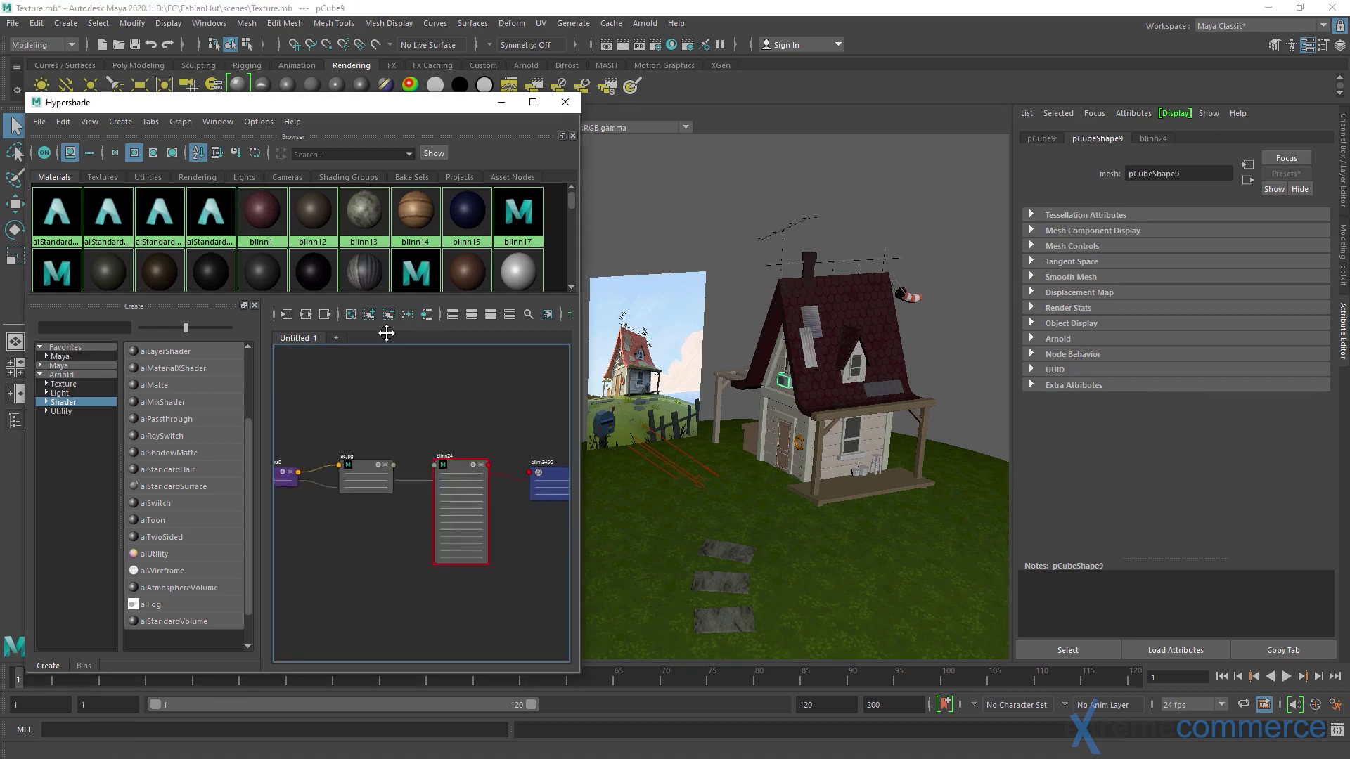
pyautogui.click(204, 485)
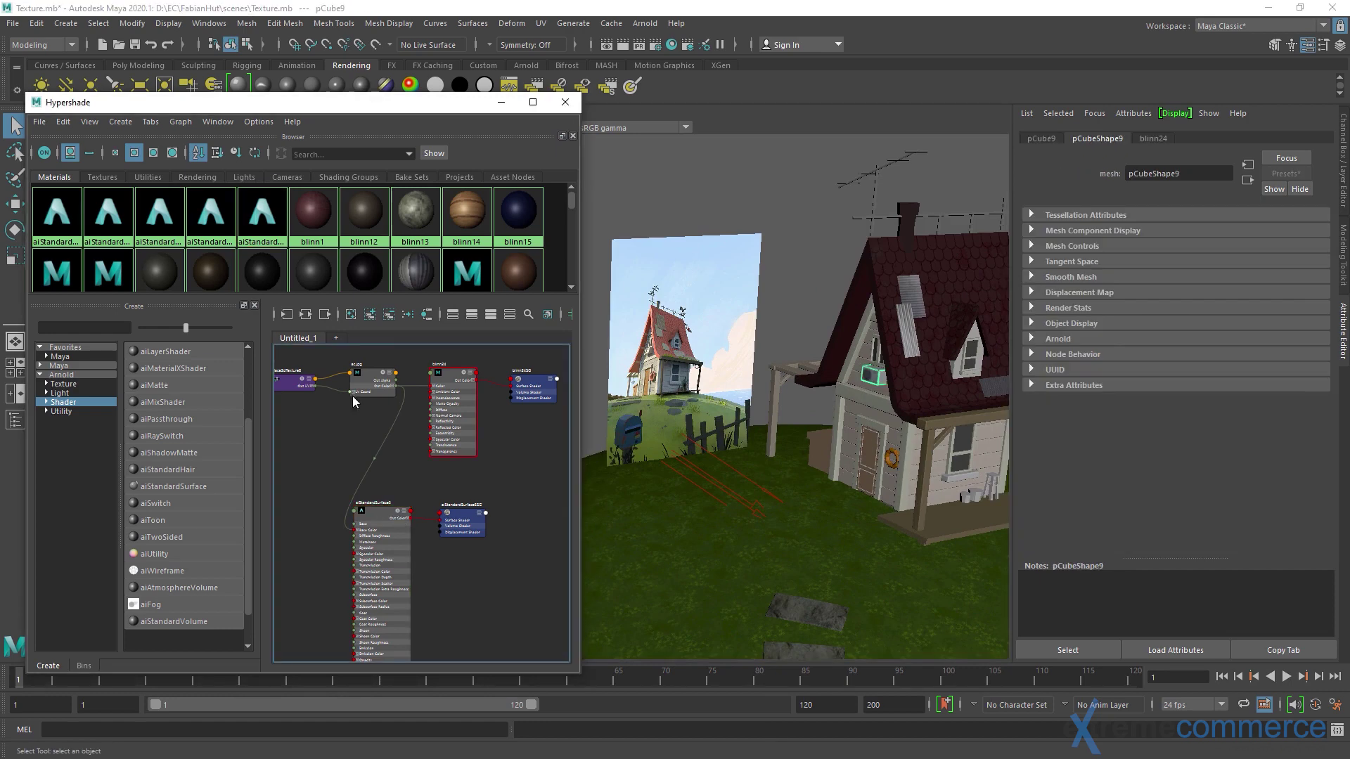
pyautogui.scroll(3, 353, 402)
pyautogui.rightClick(345, 516)
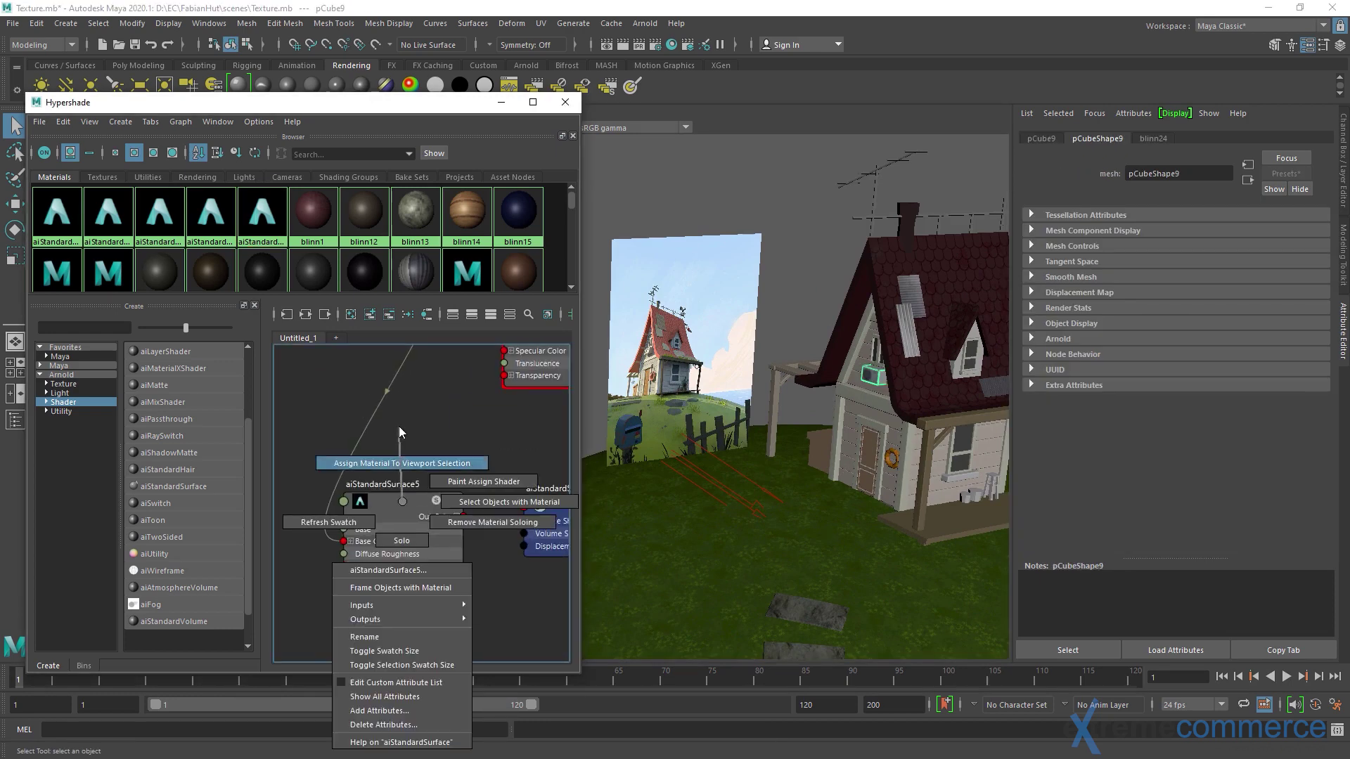
# Graph the material network of the house's front trim beam, create an aiStandardSurface shader and move the blinn5 node clear of it.
pyautogui.keyDown('alt'); pyautogui.moveTo(773, 422); pyautogui.dragTo(838, 433); pyautogui.keyUp('alt')
pyautogui.scroll(8, 876, 423)
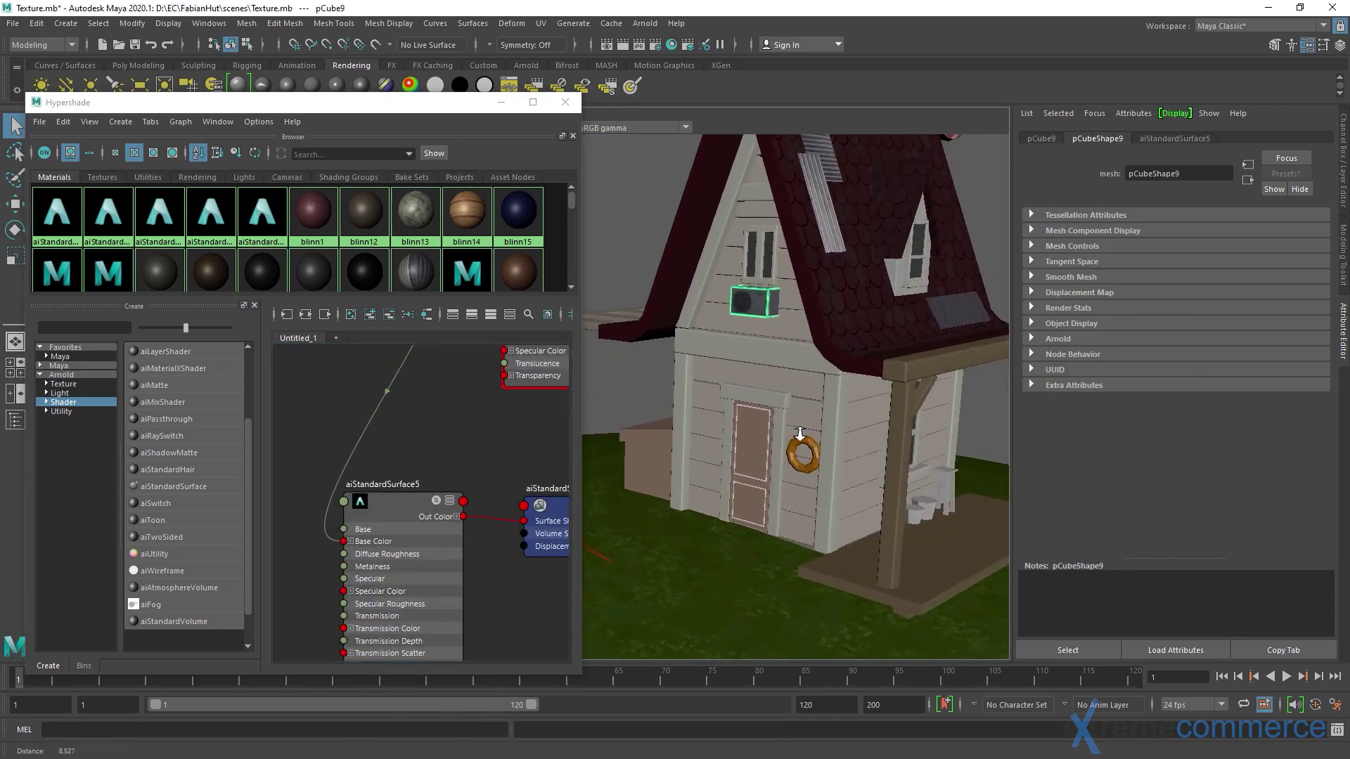
pyautogui.click(774, 336)
pyautogui.click(426, 315)
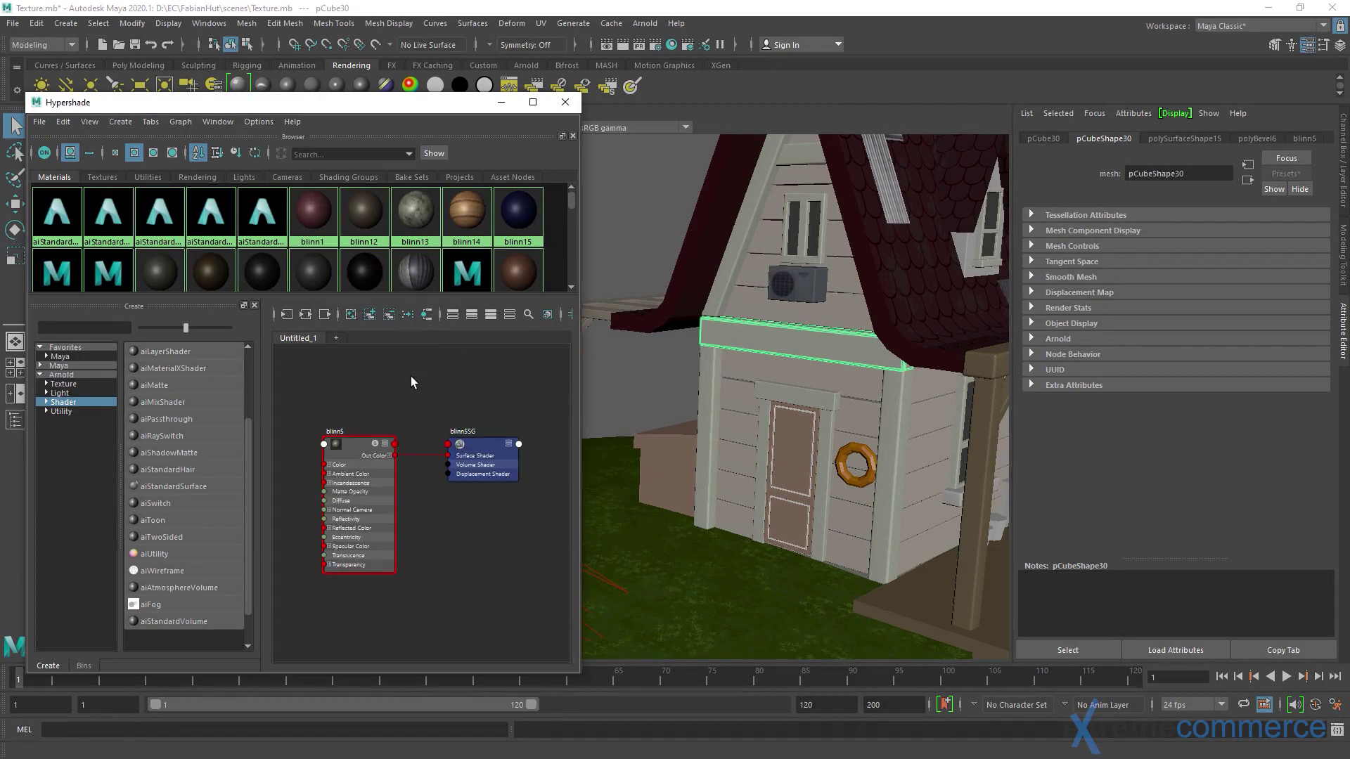
pyautogui.keyDown('alt'); pyautogui.moveTo(409, 434); pyautogui.dragTo(420, 465, button='middle'); pyautogui.keyUp('alt')
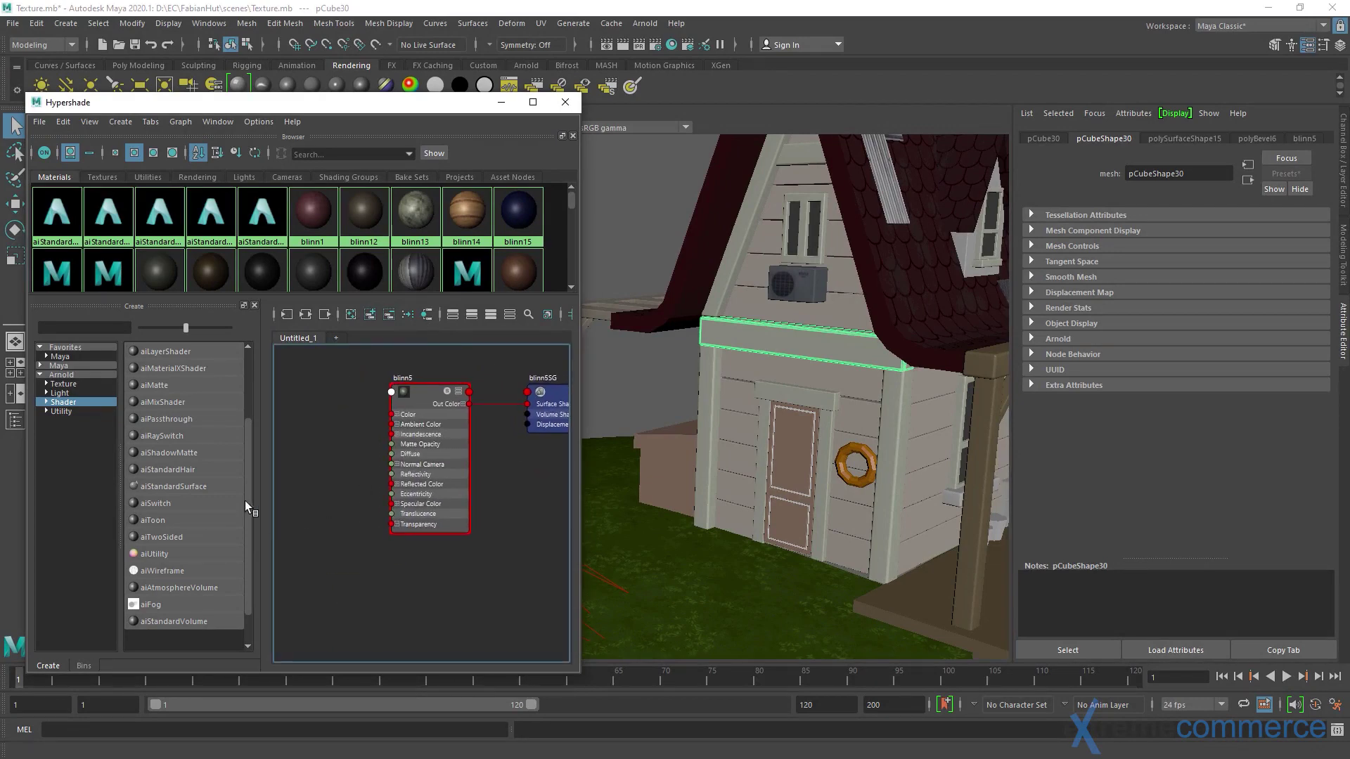
pyautogui.click(207, 486)
pyautogui.moveTo(428, 450)
pyautogui.mouseDown()
pyautogui.moveTo(512, 530)
pyautogui.moveTo(495, 533)
pyautogui.mouseUp()
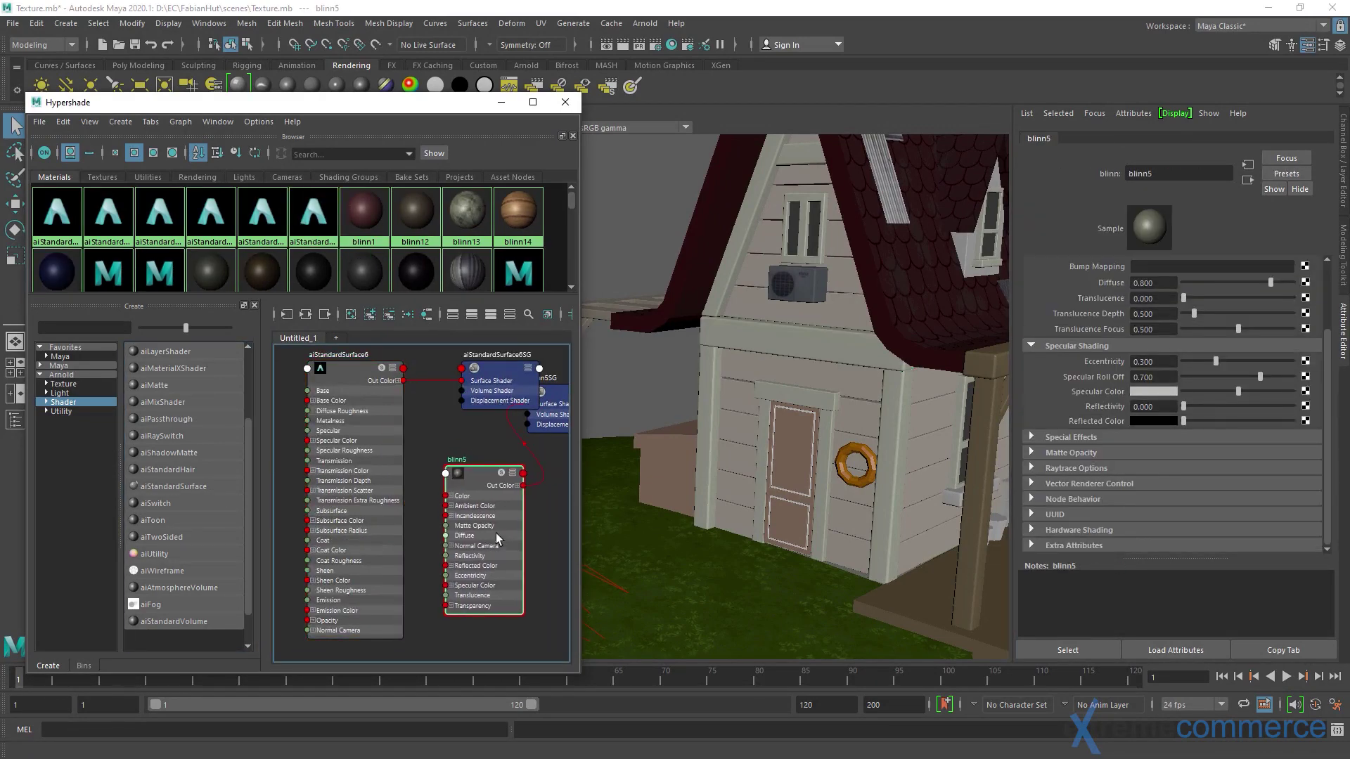
# Open blinn5's Color swatch so its light gray color is stored in the color history.
pyautogui.scroll(3, 1161, 473)
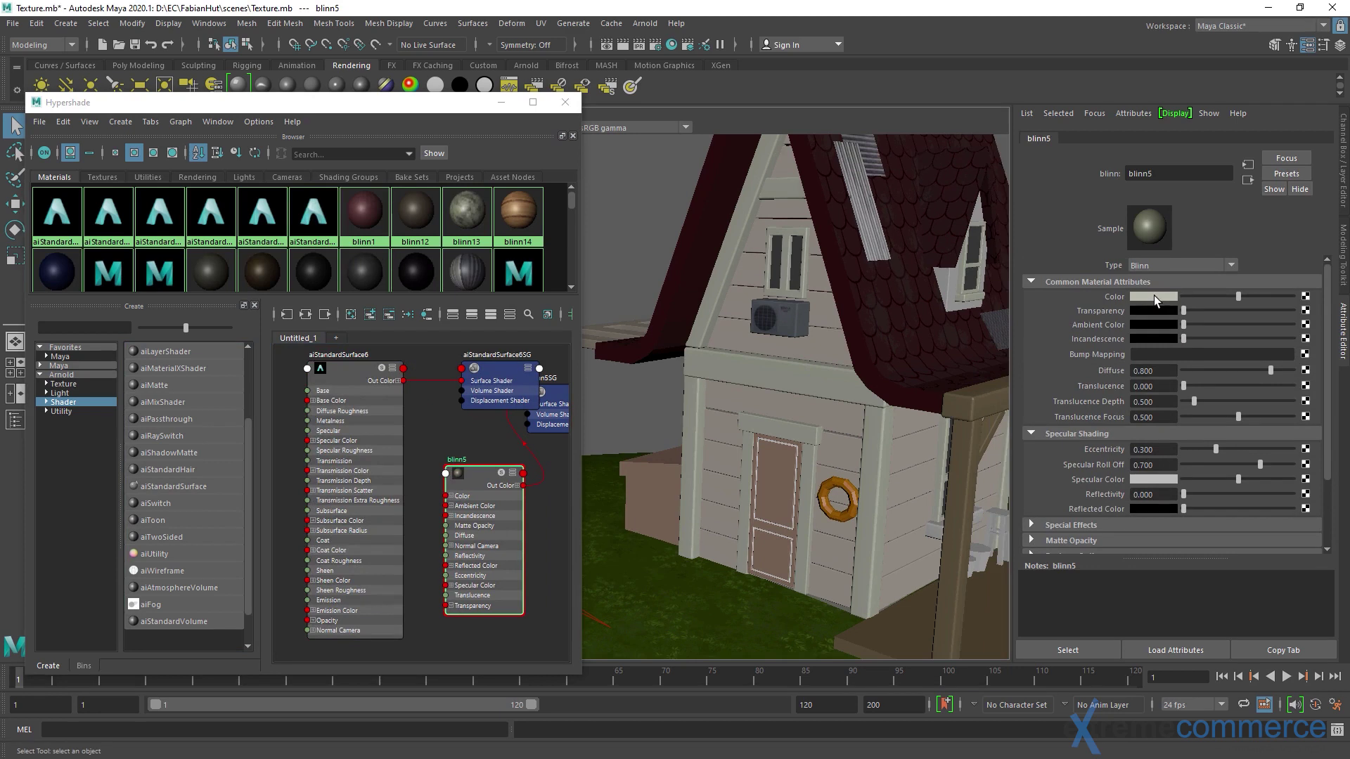
pyautogui.click(1150, 296)
pyautogui.click(1147, 298)
# Select every object that uses blinn5 and assign aiStandardSurface6 to them.
pyautogui.moveTo(480, 483); pyautogui.dragTo(464, 476)
pyautogui.rightClick(468, 474)
pyautogui.moveTo(468, 473); pyautogui.dragTo(580, 470, button='right')
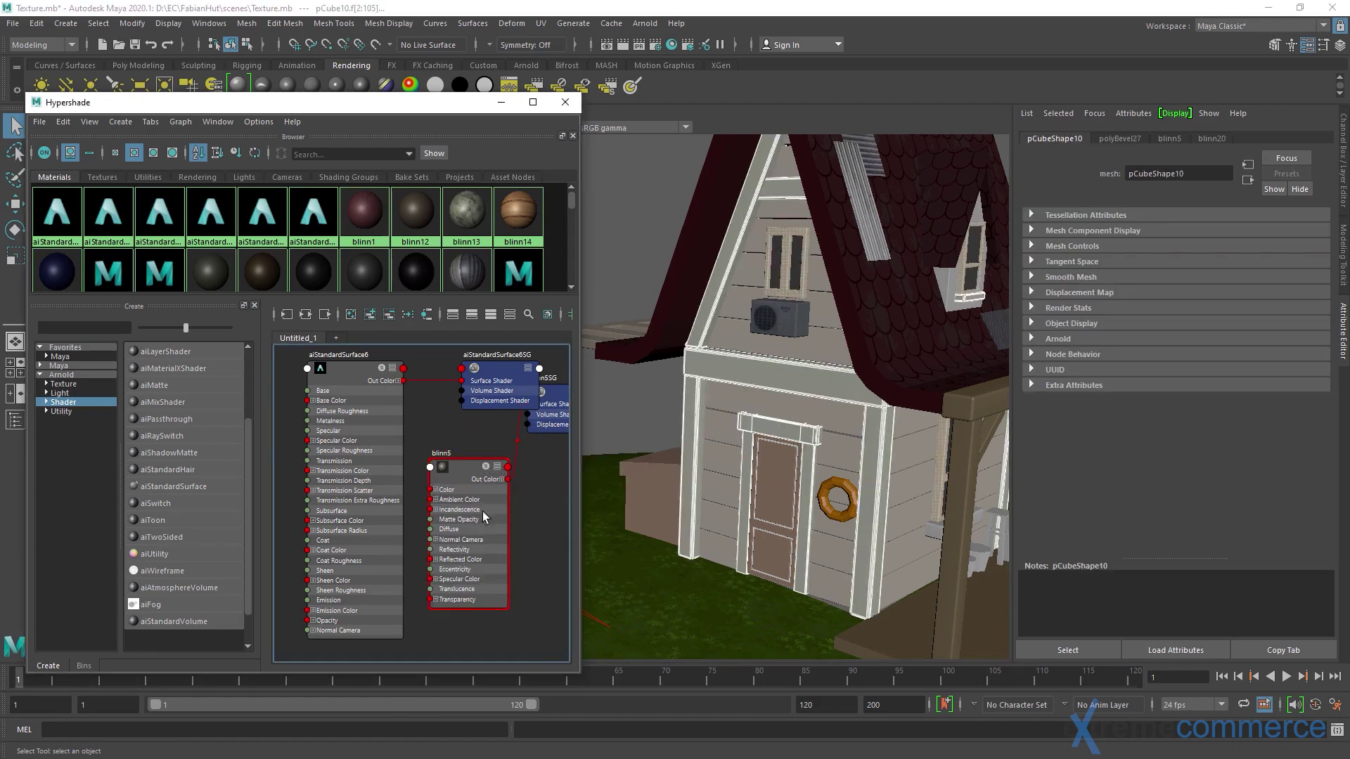
pyautogui.press('f')
pyautogui.keyDown('alt'); pyautogui.moveTo(780, 450); pyautogui.dragTo(815, 458); pyautogui.keyUp('alt')
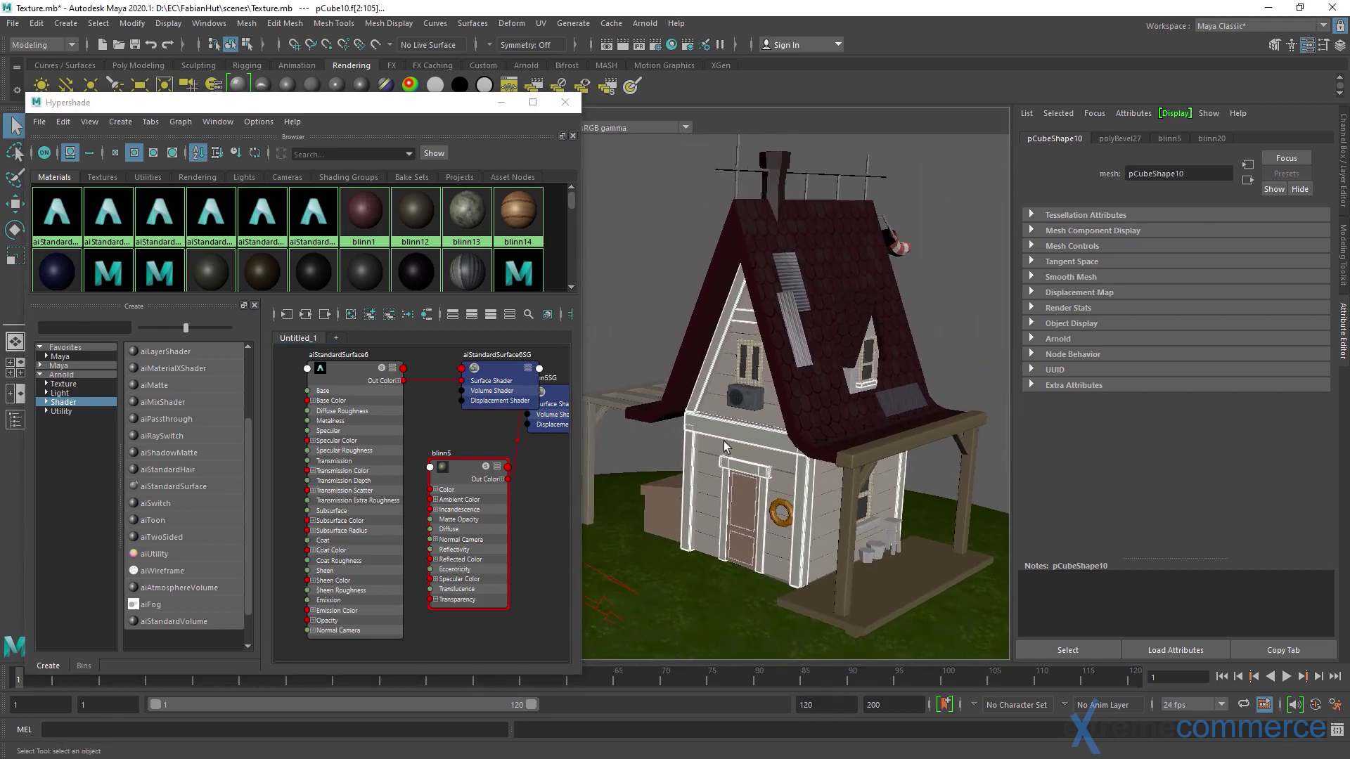
pyautogui.scroll(3, 661, 442)
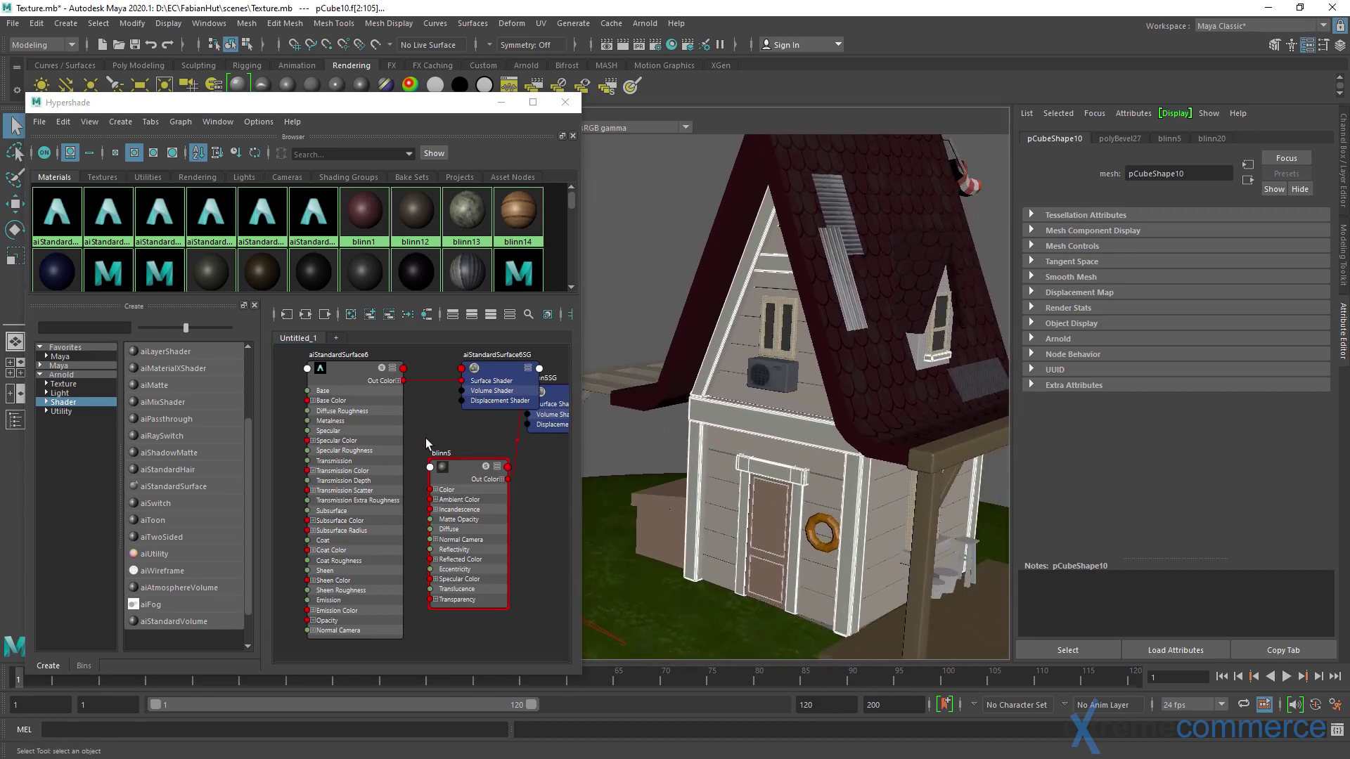
pyautogui.keyDown('alt'); pyautogui.moveTo(367, 385); pyautogui.dragTo(388, 444, button='middle'); pyautogui.keyUp('alt')
pyautogui.moveTo(357, 384); pyautogui.dragTo(353, 370, button='right')
# Set aiStandardSurface6's base Color to the light gray of blinn5 from the color history.
pyautogui.moveTo(362, 434); pyautogui.dragTo(352, 388)
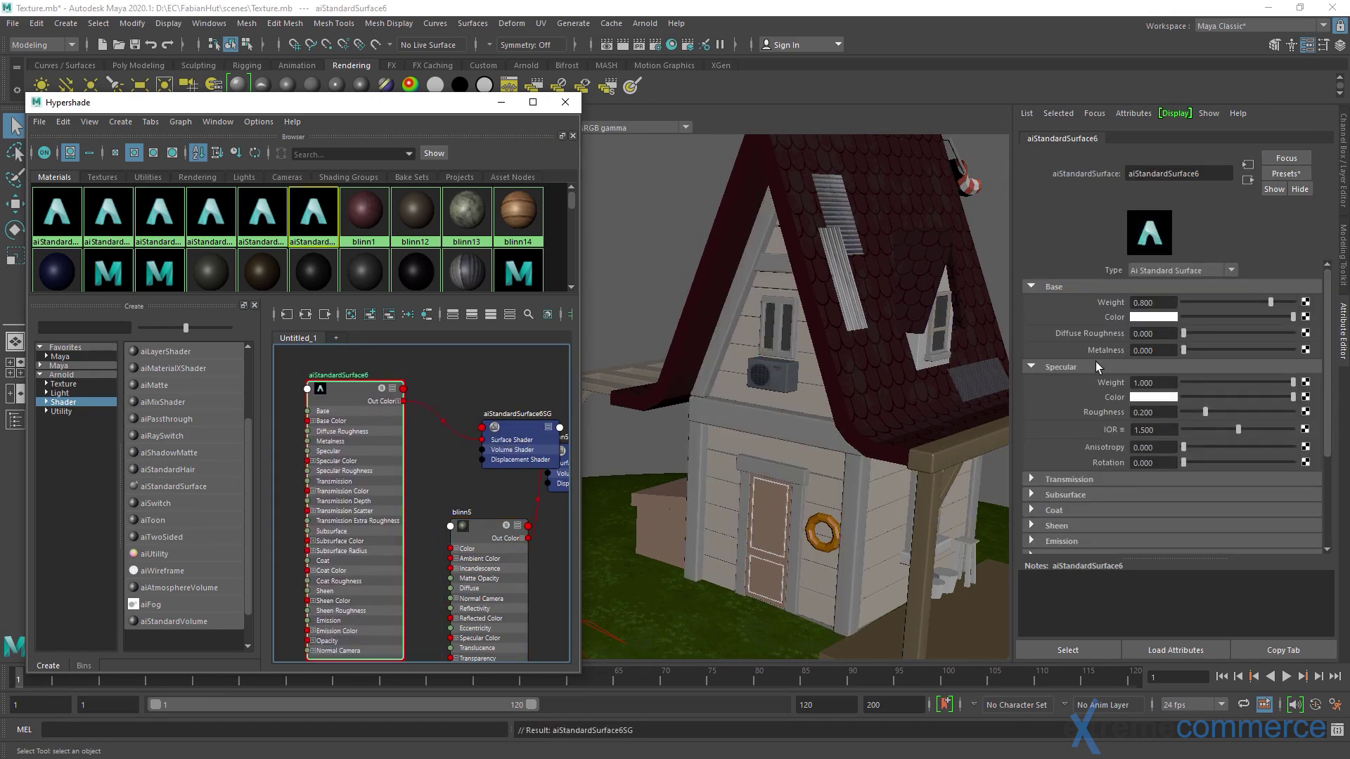
pyautogui.click(1138, 317)
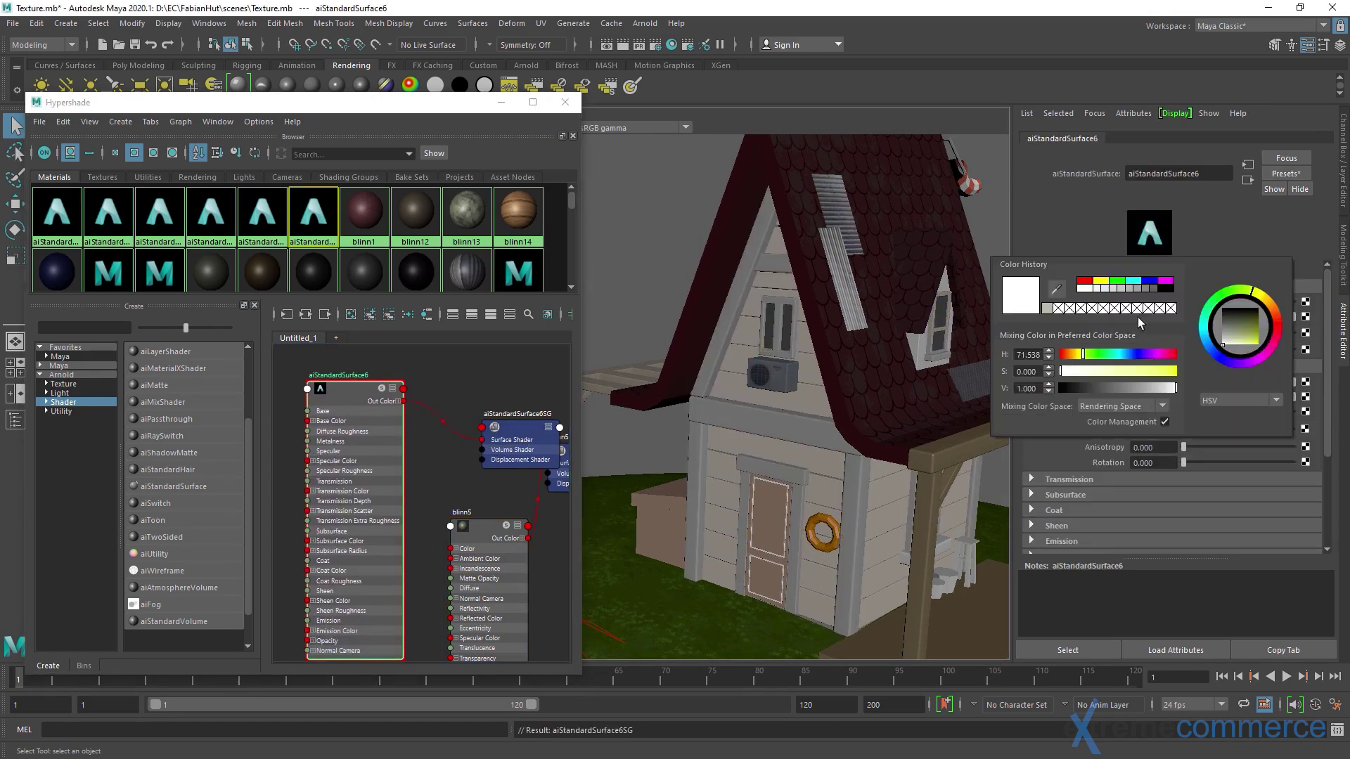
pyautogui.click(1047, 309)
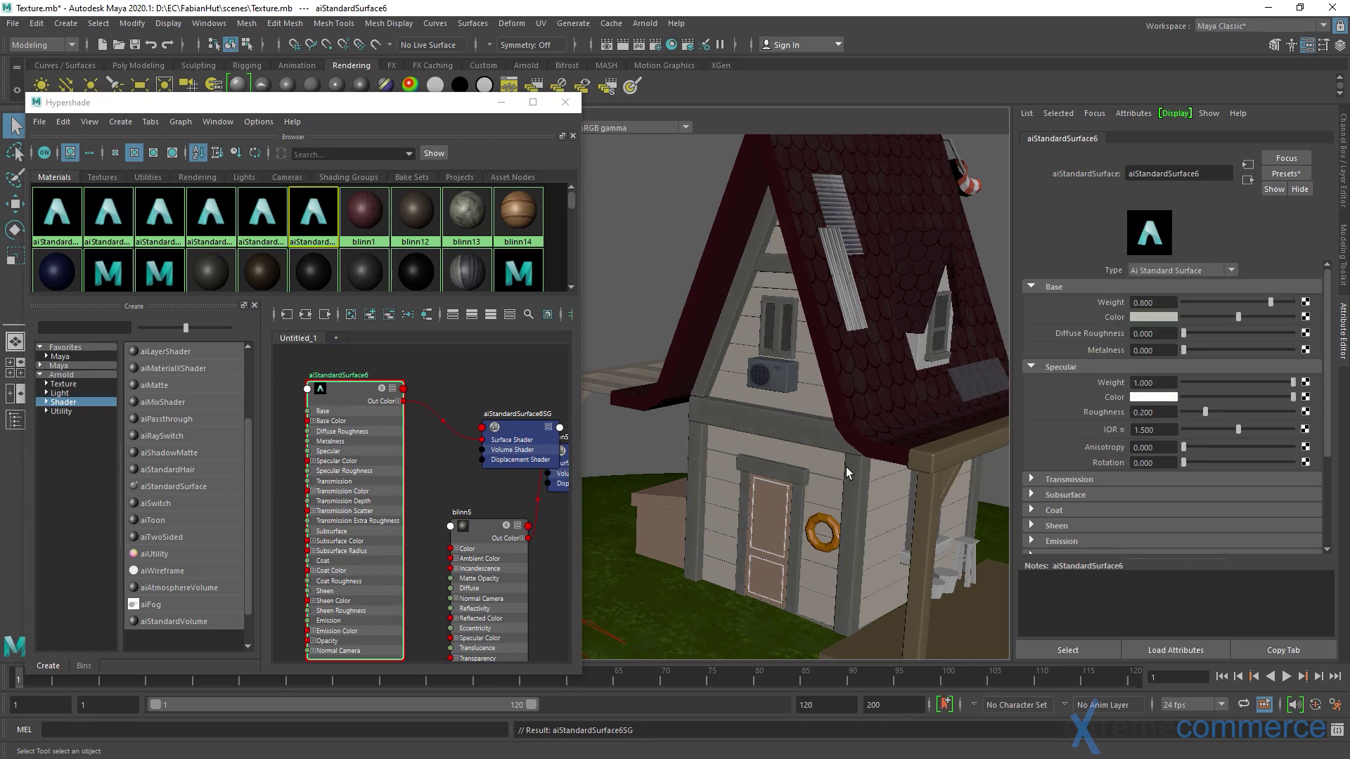
# Graph the porch beam's material network, create an aiStandardSurface shader and move the blinn2 node clear of it.
pyautogui.keyDown('alt'); pyautogui.moveTo(851, 468); pyautogui.dragTo(677, 426); pyautogui.keyUp('alt')
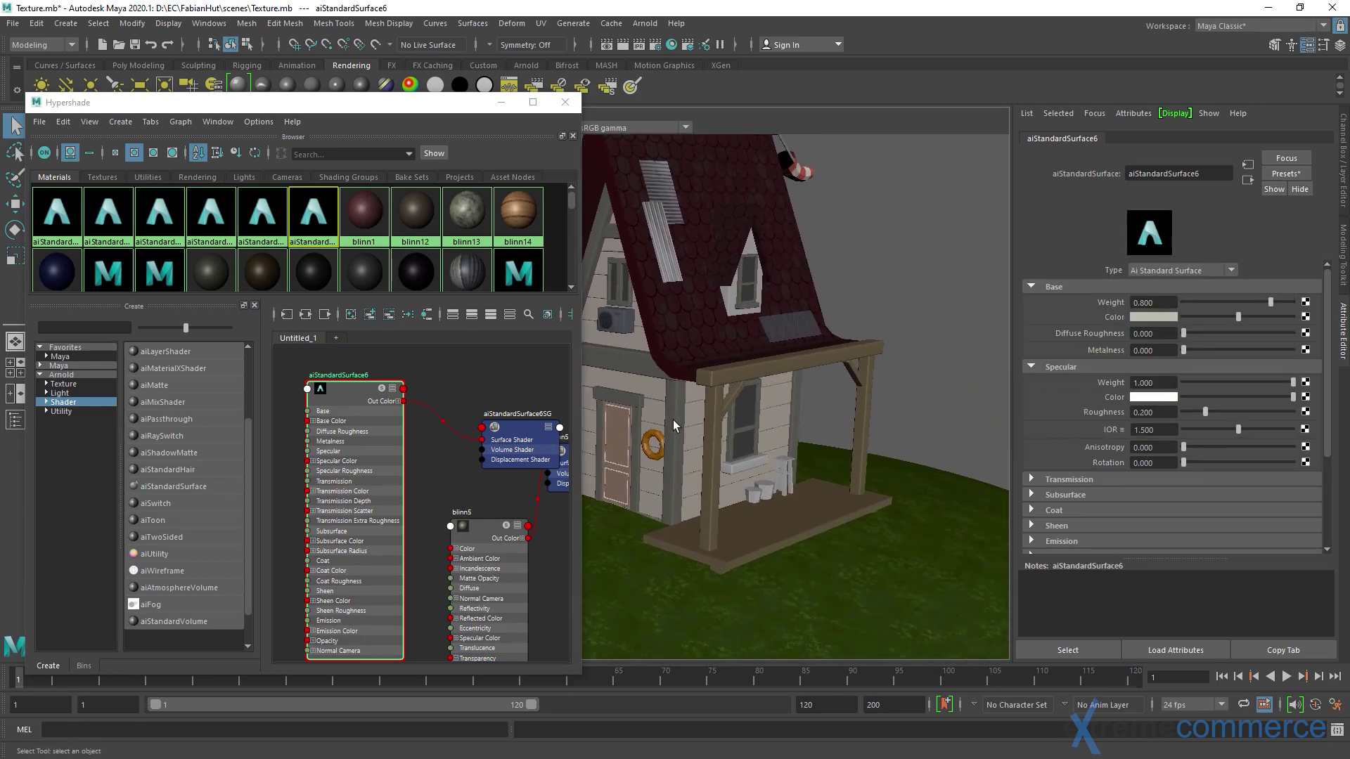
pyautogui.click(779, 379)
pyautogui.click(427, 314)
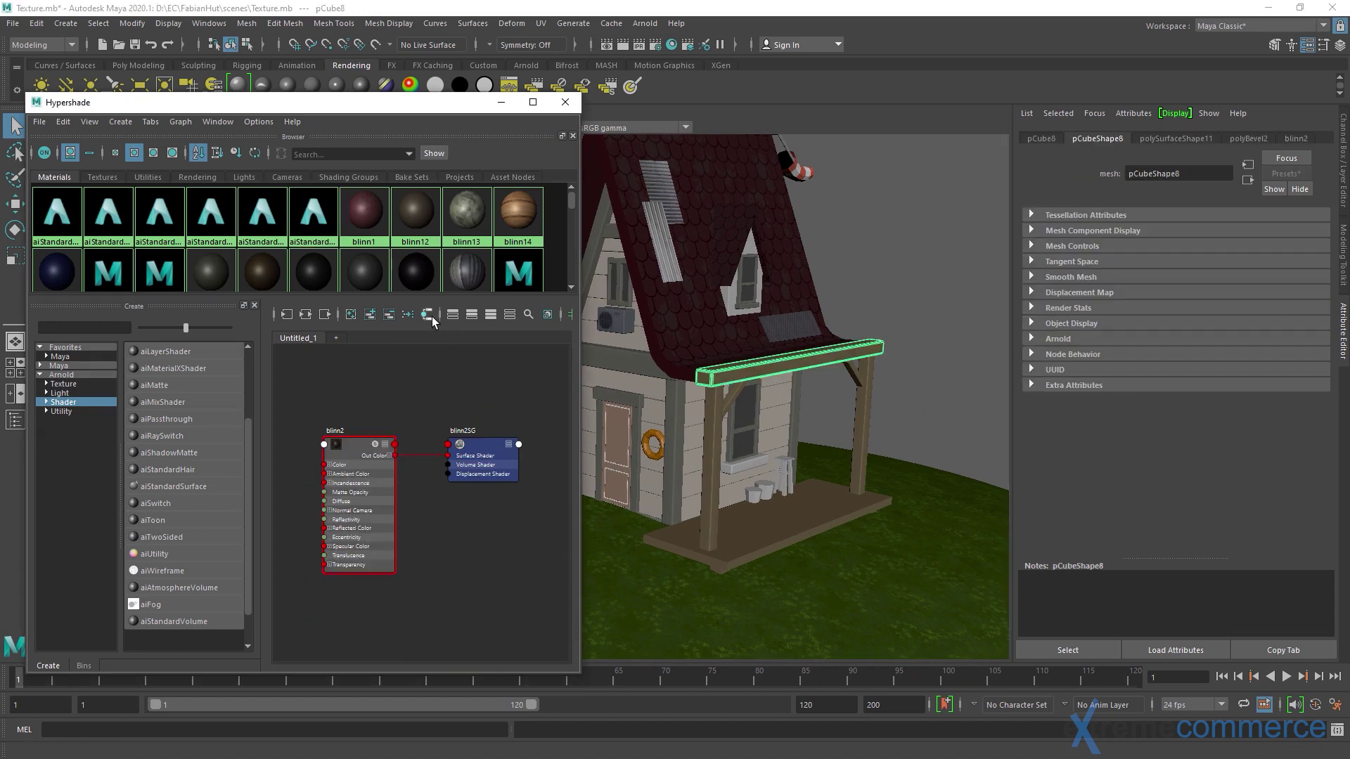
pyautogui.keyDown('alt'); pyautogui.moveTo(381, 419); pyautogui.dragTo(421, 390, button='middle'); pyautogui.keyUp('alt')
pyautogui.scroll(1, 426, 428)
pyautogui.keyDown('alt'); pyautogui.moveTo(423, 449); pyautogui.dragTo(464, 451, button='middle'); pyautogui.keyUp('alt')
pyautogui.click(196, 488)
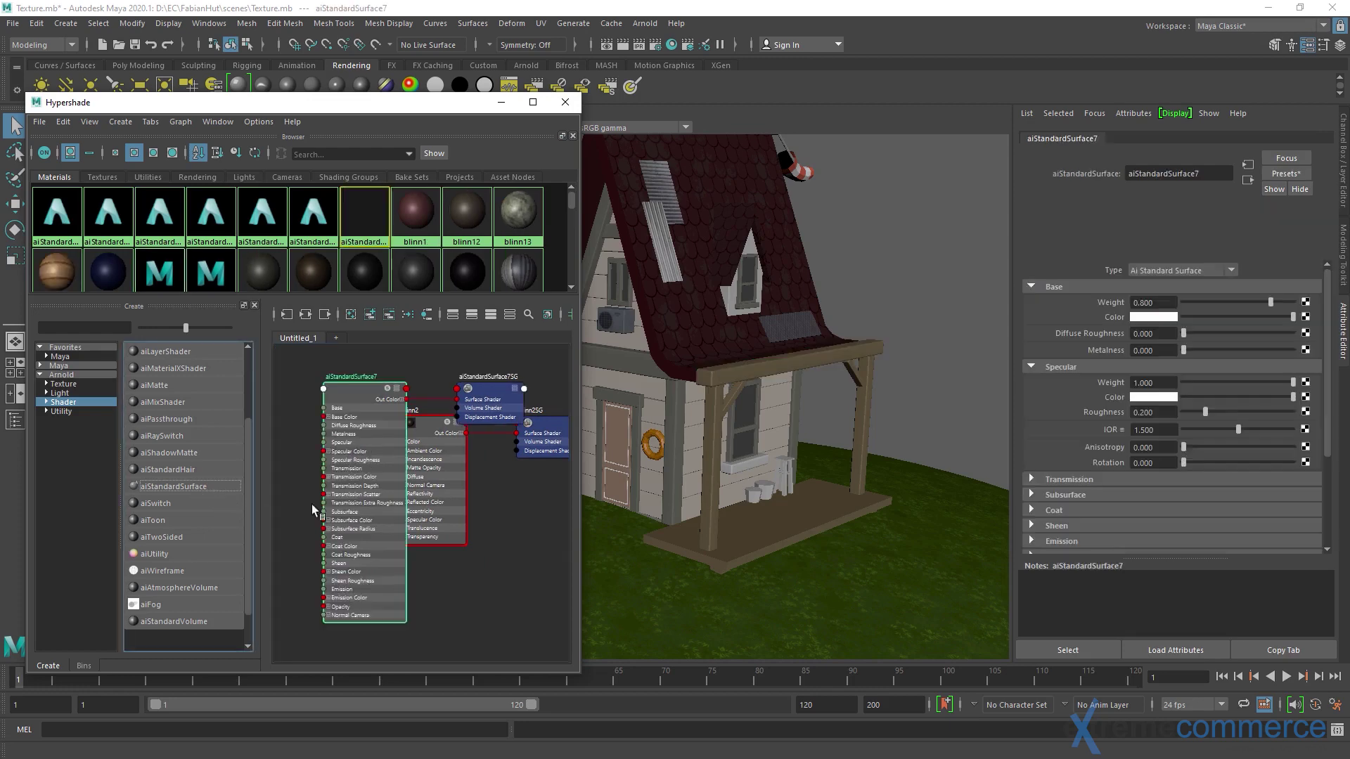
pyautogui.moveTo(461, 521); pyautogui.dragTo(443, 550)
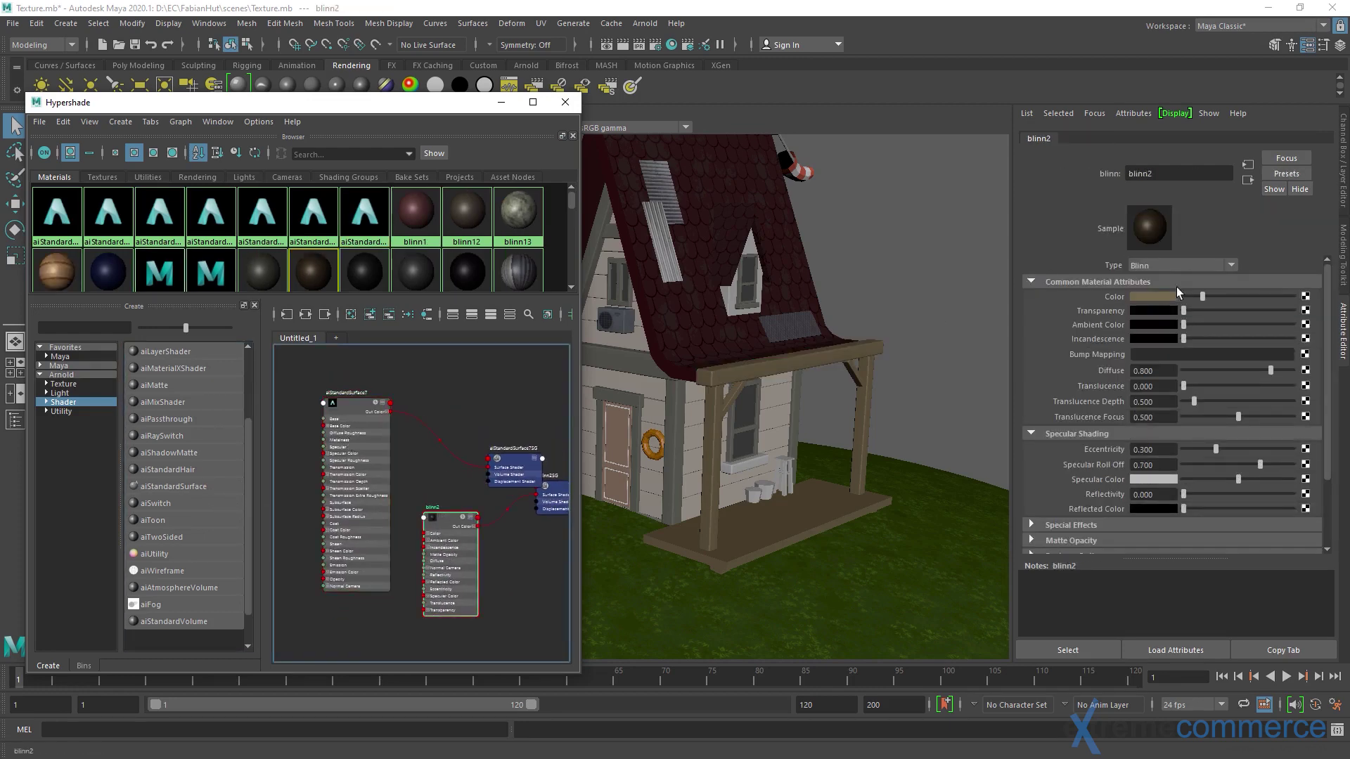
# Check blinn2's brown Color and open aiStandardSurface7's base Color swatch.
pyautogui.click(1138, 304)
pyautogui.click(346, 416)
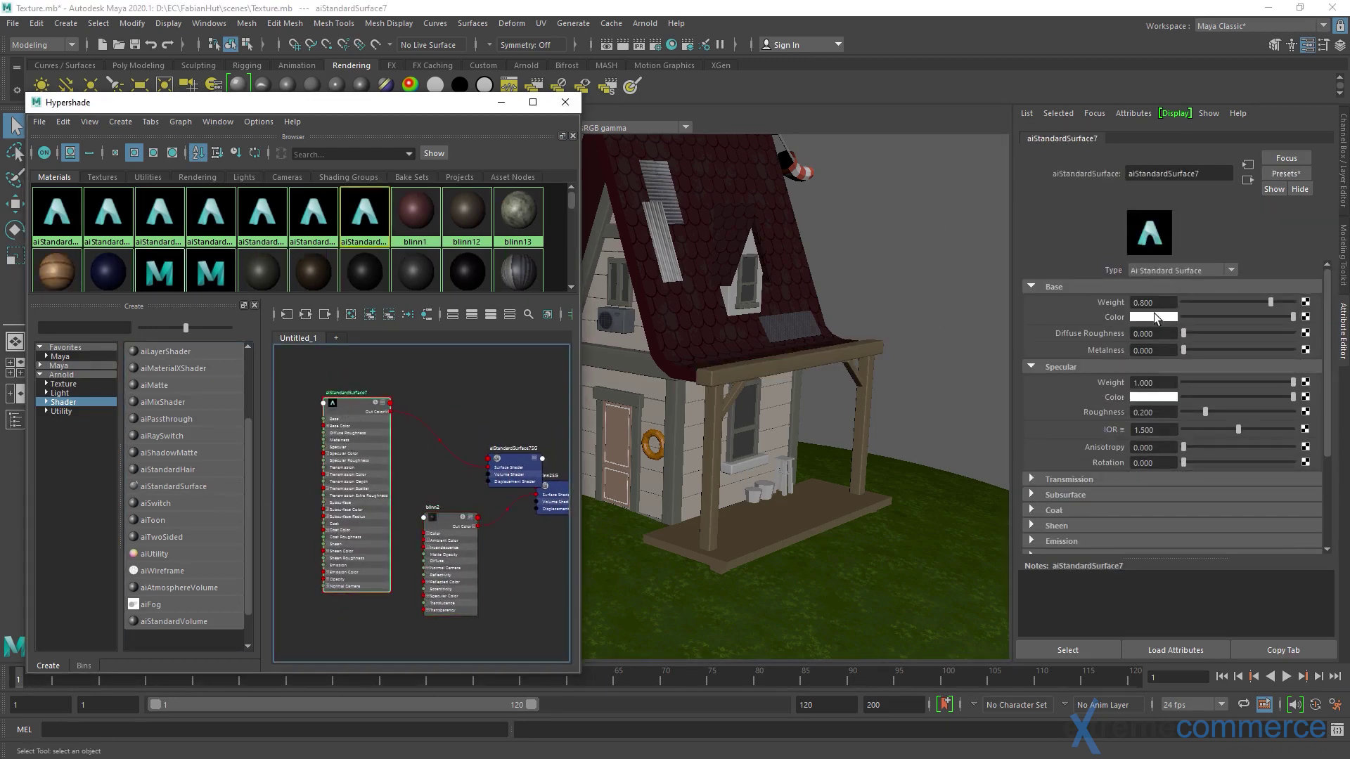
pyautogui.click(1156, 316)
# Select every object that uses blinn2 and assign aiStandardSurface7 to them.
pyautogui.click(448, 525)
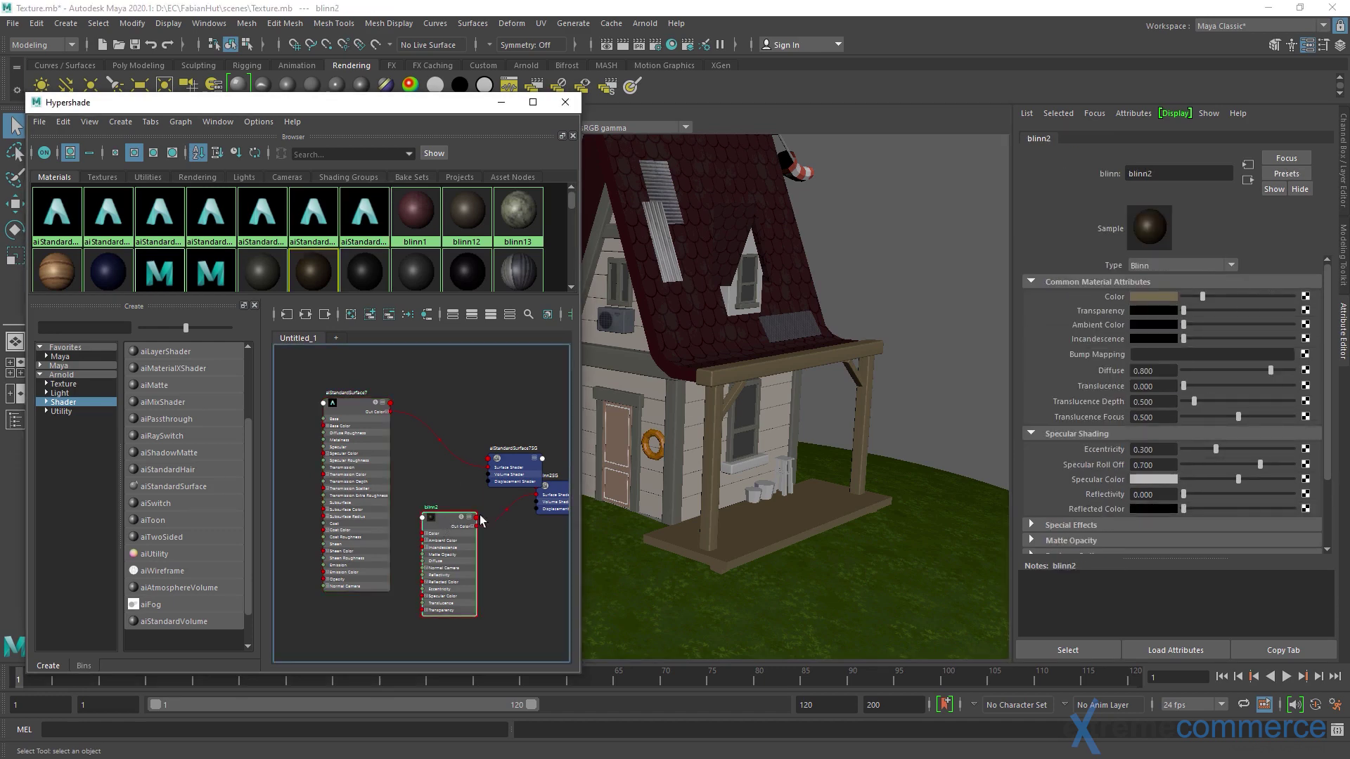
pyautogui.scroll(1, 451, 517)
pyautogui.moveTo(452, 524); pyautogui.dragTo(475, 486, button='right')
pyautogui.keyDown('alt'); pyautogui.moveTo(423, 440); pyautogui.dragTo(480, 492, button='middle'); pyautogui.keyUp('alt')
pyautogui.moveTo(398, 441); pyautogui.dragTo(385, 384, button='right')
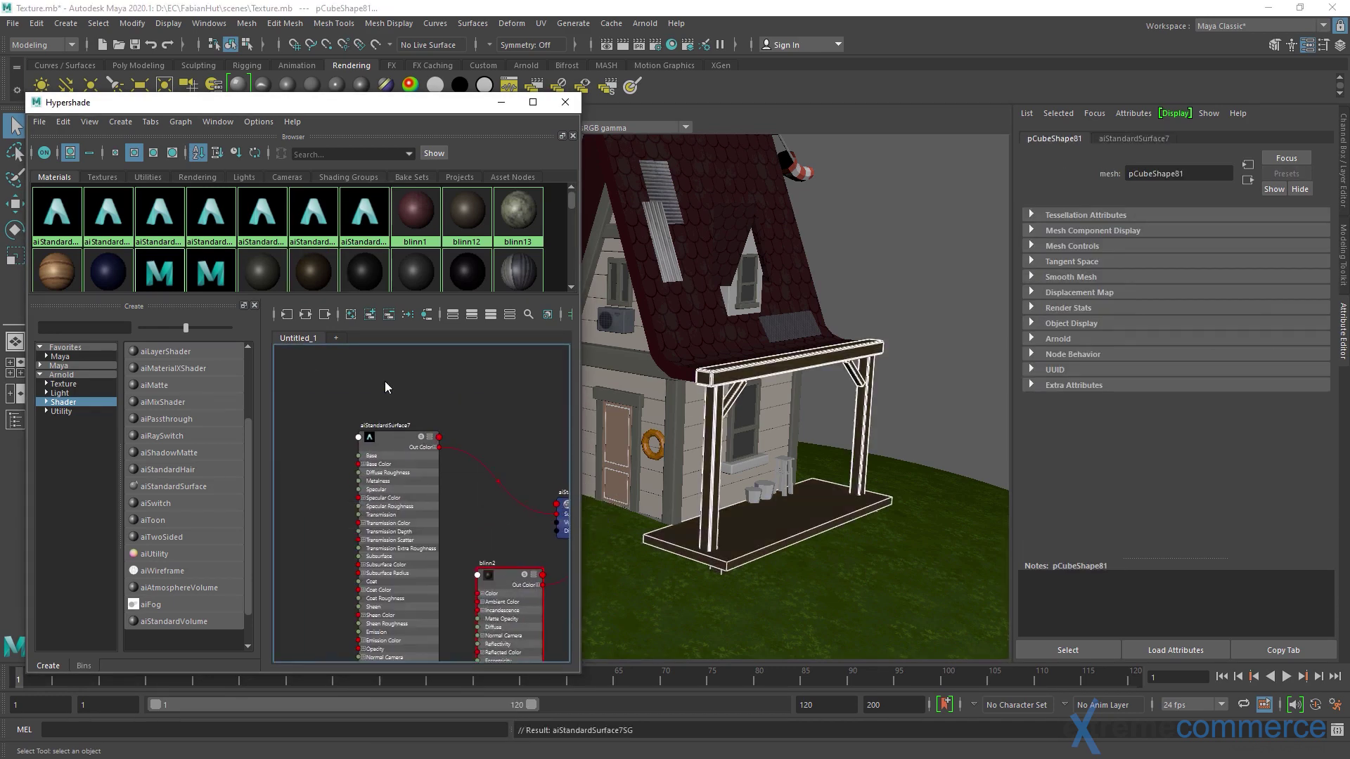
# Clear the porch selection and close the Hypershade.
pyautogui.click(846, 278)
pyautogui.scroll(-2, 830, 290)
pyautogui.keyDown('alt'); pyautogui.moveTo(749, 336); pyautogui.dragTo(977, 340, button='middle'); pyautogui.keyUp('alt')
pyautogui.scroll(-2, 805, 265)
pyautogui.keyDown('alt'); pyautogui.moveTo(805, 266); pyautogui.dragTo(768, 336); pyautogui.keyUp('alt')
pyautogui.click(565, 109)
# Examine the house and its new materials from several angles and distances.
pyautogui.keyDown('alt'); pyautogui.moveTo(601, 327); pyautogui.dragTo(452, 382, button='middle'); pyautogui.keyUp('alt')
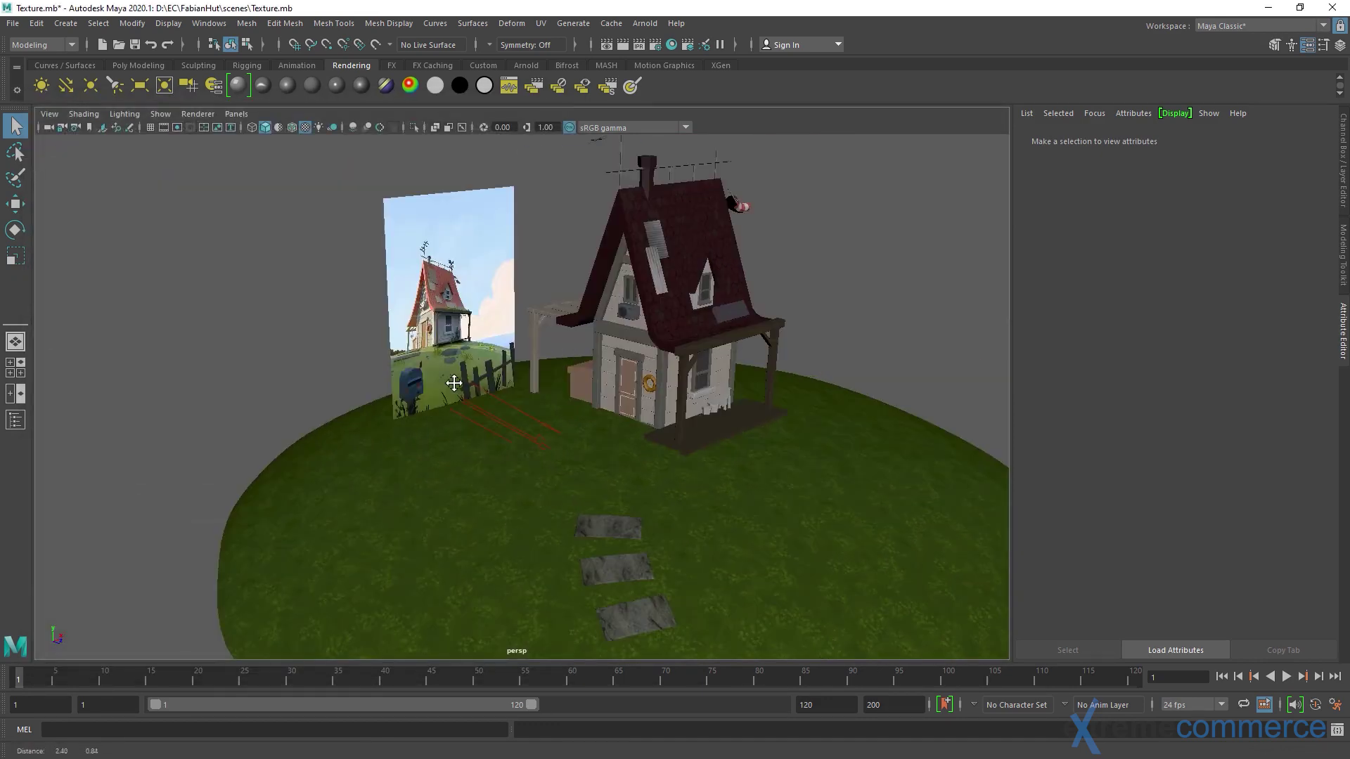
pyautogui.keyDown('alt'); pyautogui.moveTo(562, 374); pyautogui.dragTo(511, 396); pyautogui.keyUp('alt')
pyautogui.scroll(1, 477, 375)
pyautogui.scroll(3, 477, 375)
pyautogui.scroll(-3, 534, 403)
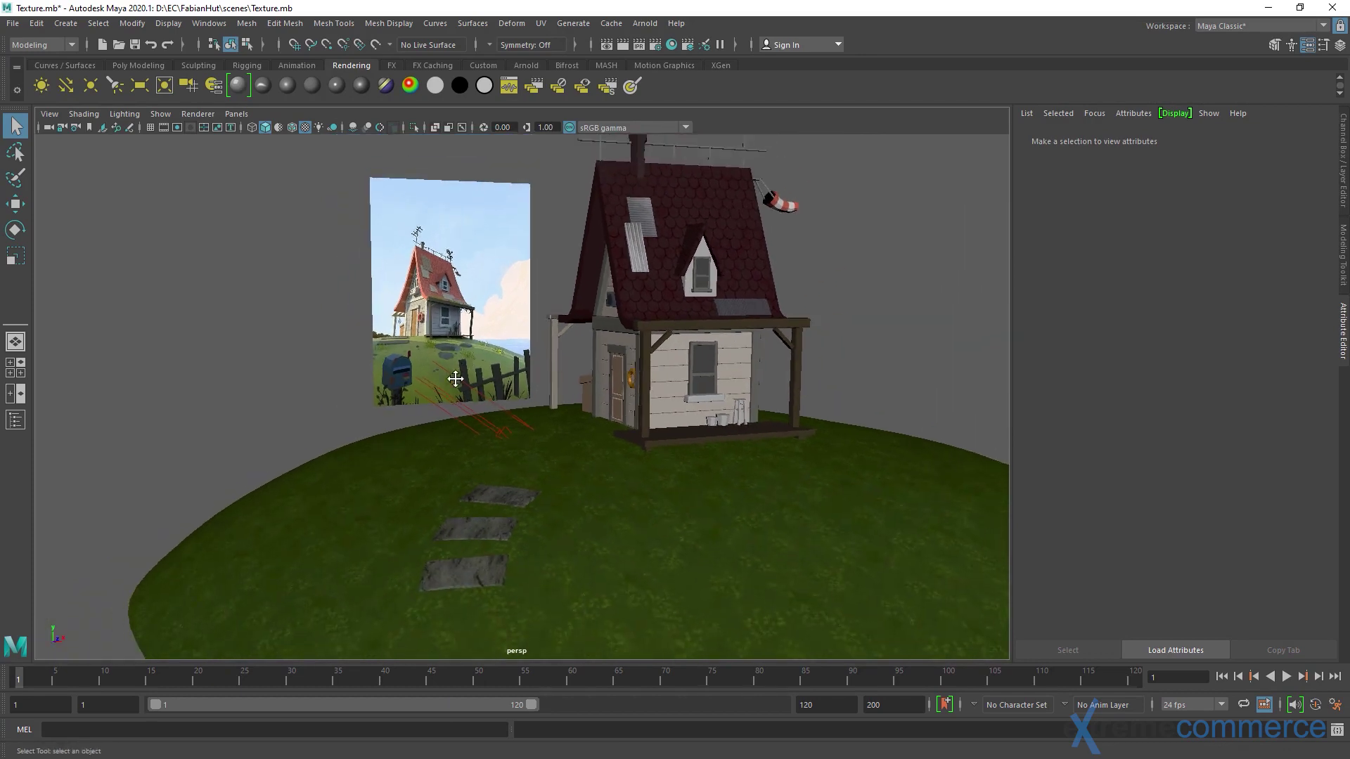
pyautogui.keyDown('alt'); pyautogui.moveTo(456, 375); pyautogui.dragTo(451, 406, button='middle'); pyautogui.keyUp('alt')
pyautogui.moveTo(473, 403)
pyautogui.keyDown('alt'); pyautogui.mouseDown()
pyautogui.moveTo(375, 407)
pyautogui.moveTo(490, 416)
pyautogui.mouseUp(); pyautogui.keyUp('alt')
pyautogui.scroll(-4, 491, 417)
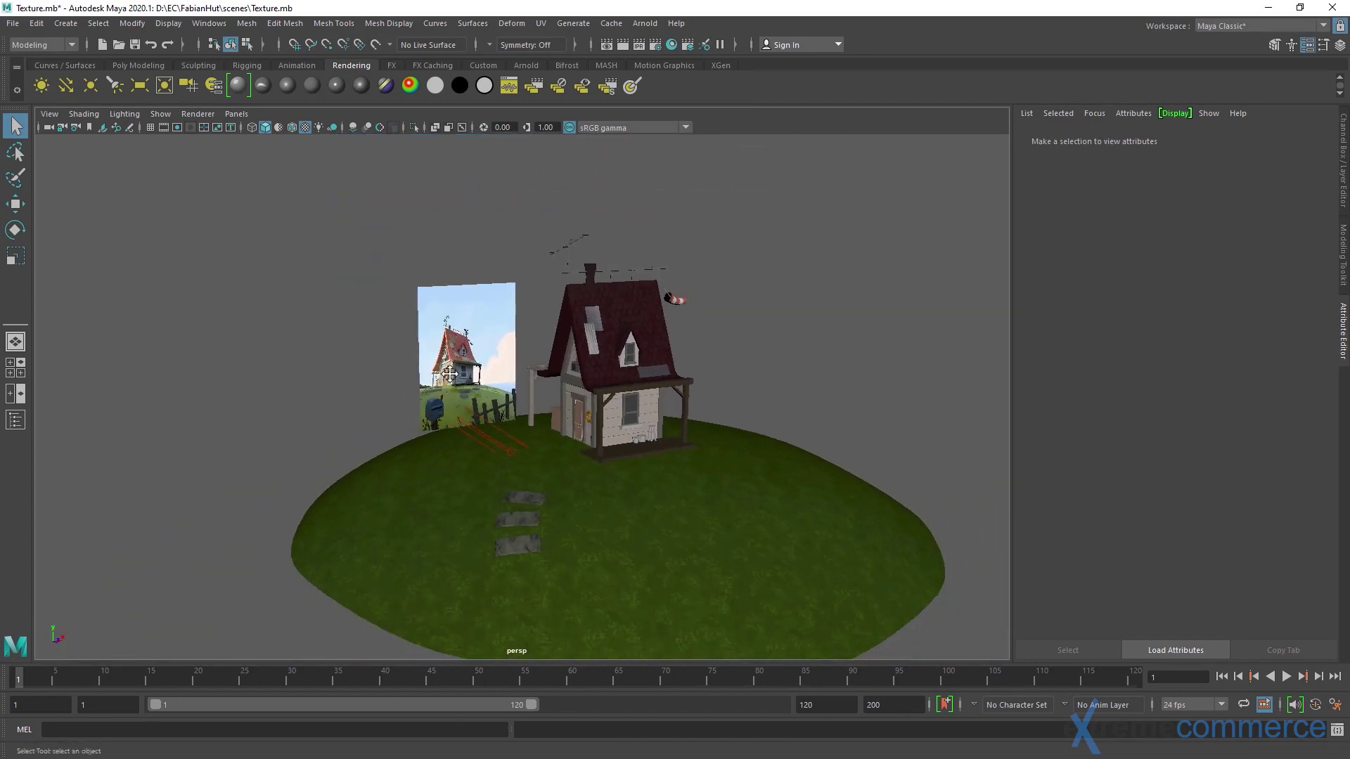
pyautogui.keyDown('alt'); pyautogui.moveTo(489, 408); pyautogui.dragTo(482, 441, button='middle'); pyautogui.keyUp('alt')
# Open the Outliner and collapse the Fabian_House group.
pyautogui.click(210, 25)
pyautogui.click(229, 192)
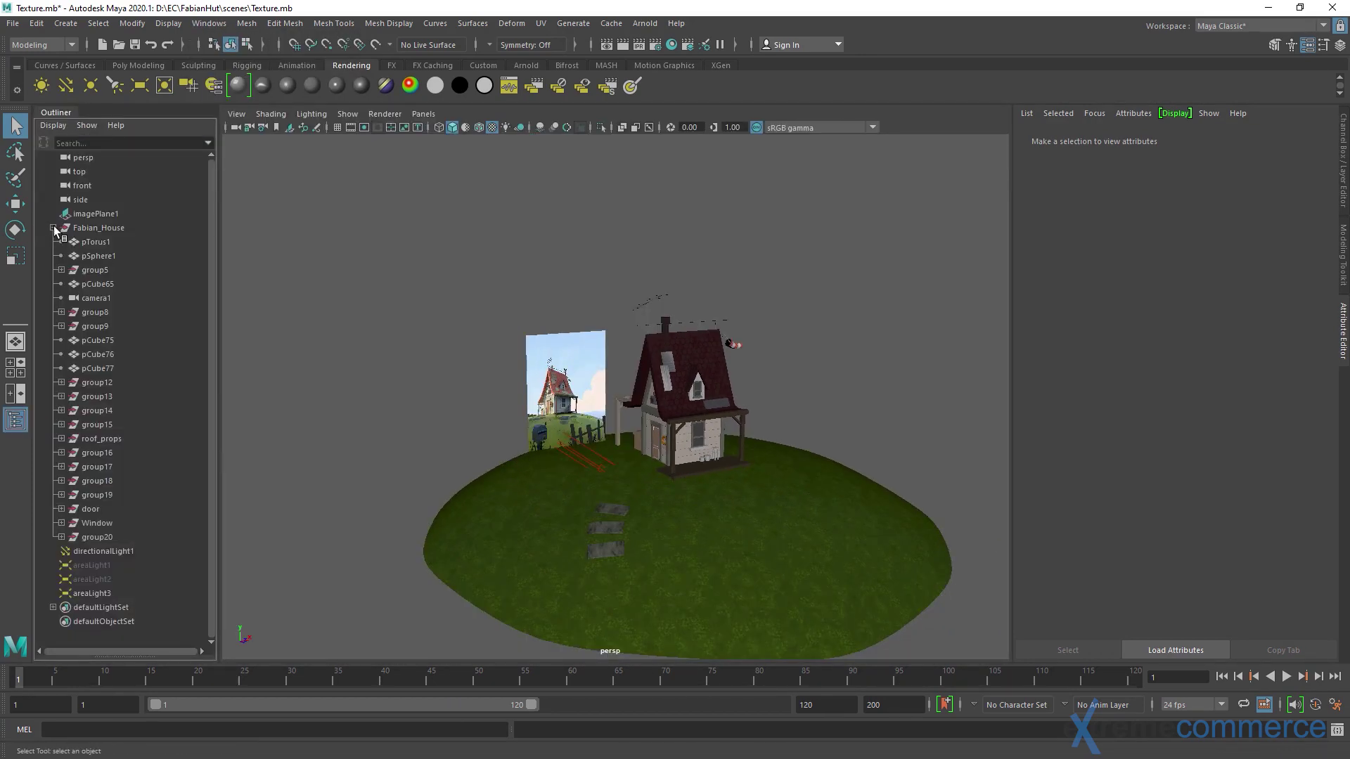
pyautogui.click(53, 228)
# Select directionalLight1 and the three area lights to locate them in the scene.
pyautogui.click(104, 242)
pyautogui.keyDown('shift'); pyautogui.click(92, 284); pyautogui.keyUp('shift')
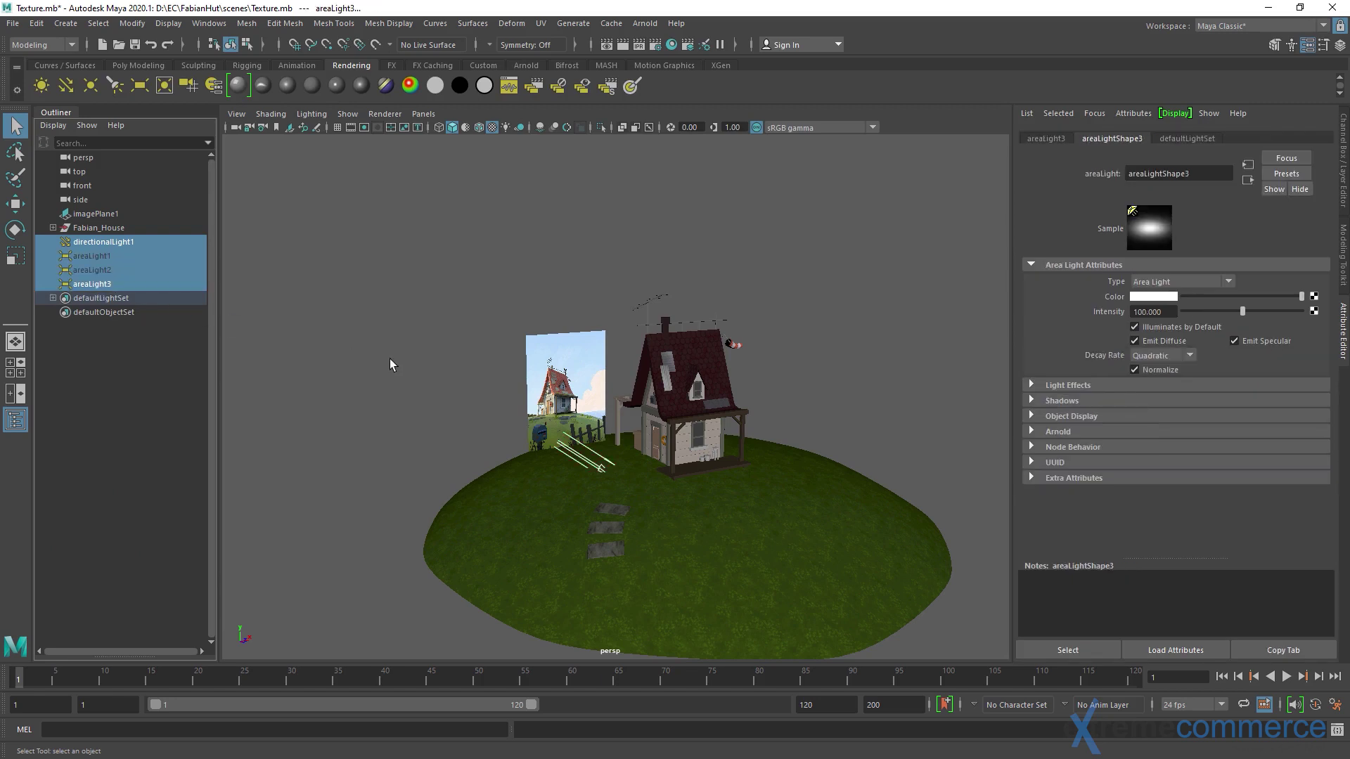
pyautogui.scroll(3, 473, 386)
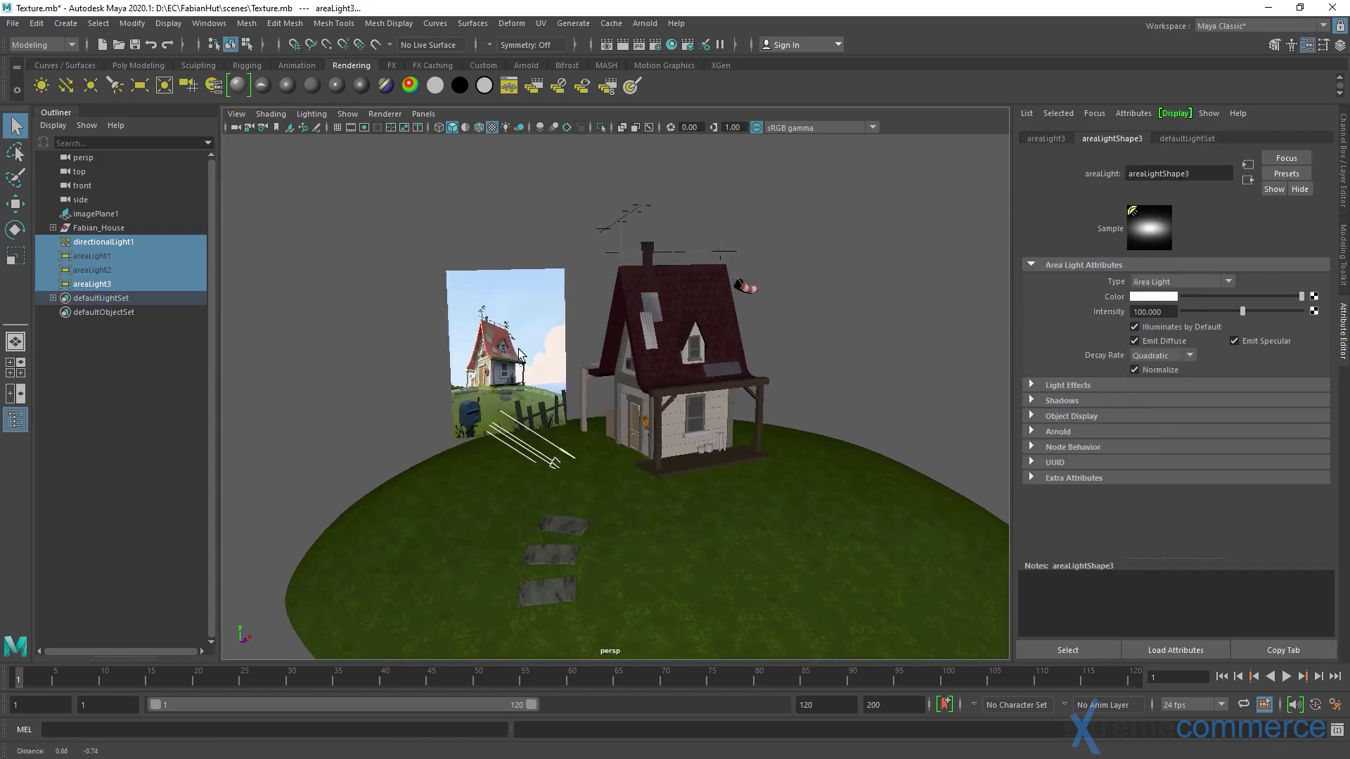
pyautogui.keyDown('alt'); pyautogui.moveTo(473, 386); pyautogui.dragTo(566, 352); pyautogui.keyUp('alt')
pyautogui.click(167, 390)
# Unhide areaLight1 and areaLight2, and clear the selection.
pyautogui.moveTo(109, 259); pyautogui.dragTo(107, 267)
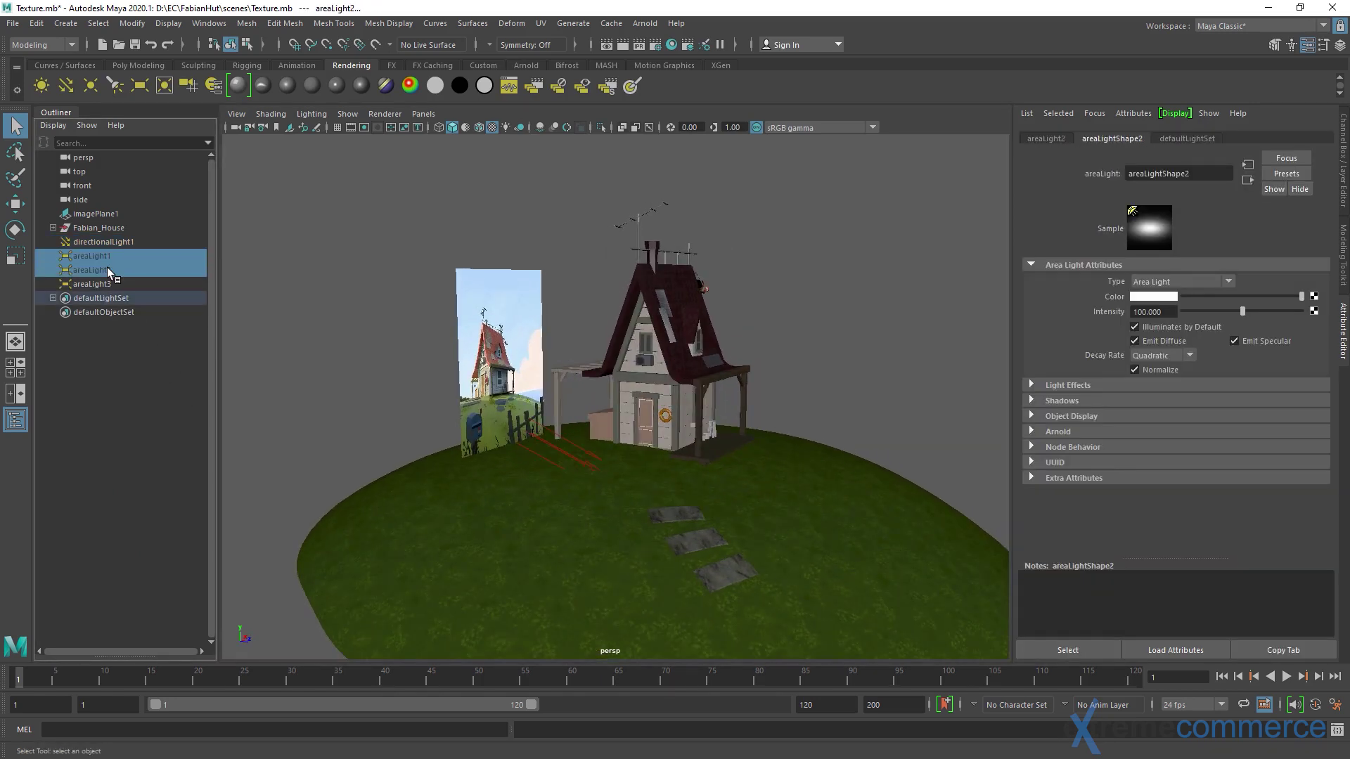
pyautogui.click(308, 255)
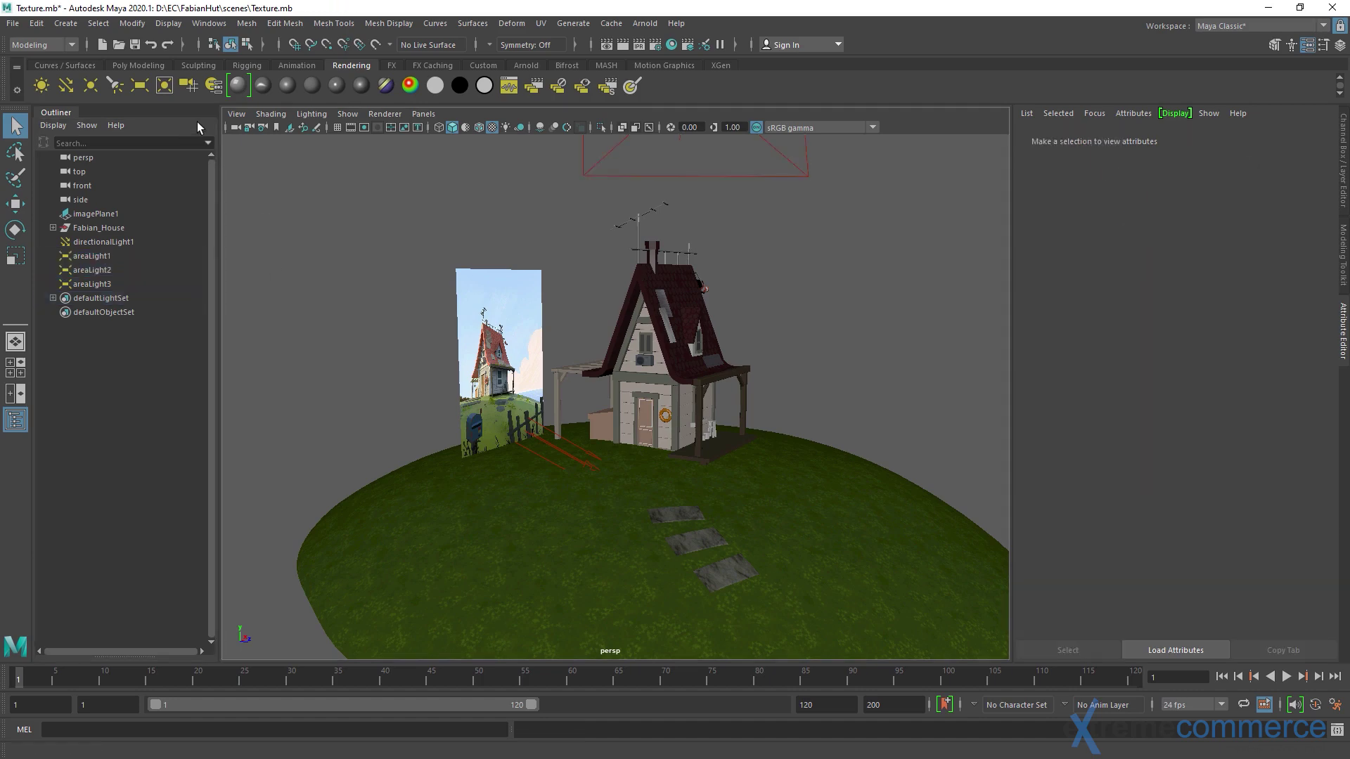
# Set up a side-by-side layout with the Render View beside the perspective view, hiding the Outliner.
pyautogui.click(58, 113)
pyautogui.click(15, 367)
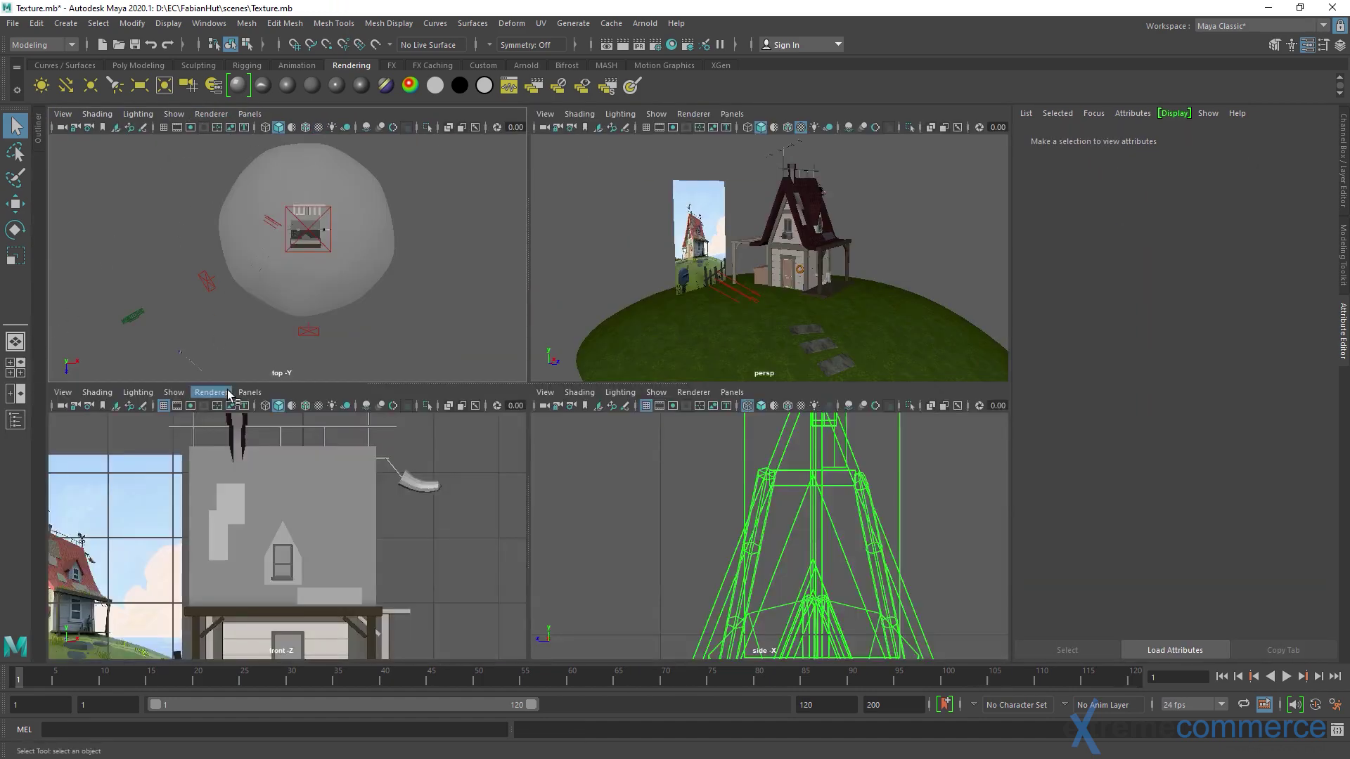
pyautogui.moveTo(226, 384); pyautogui.dragTo(226, 659)
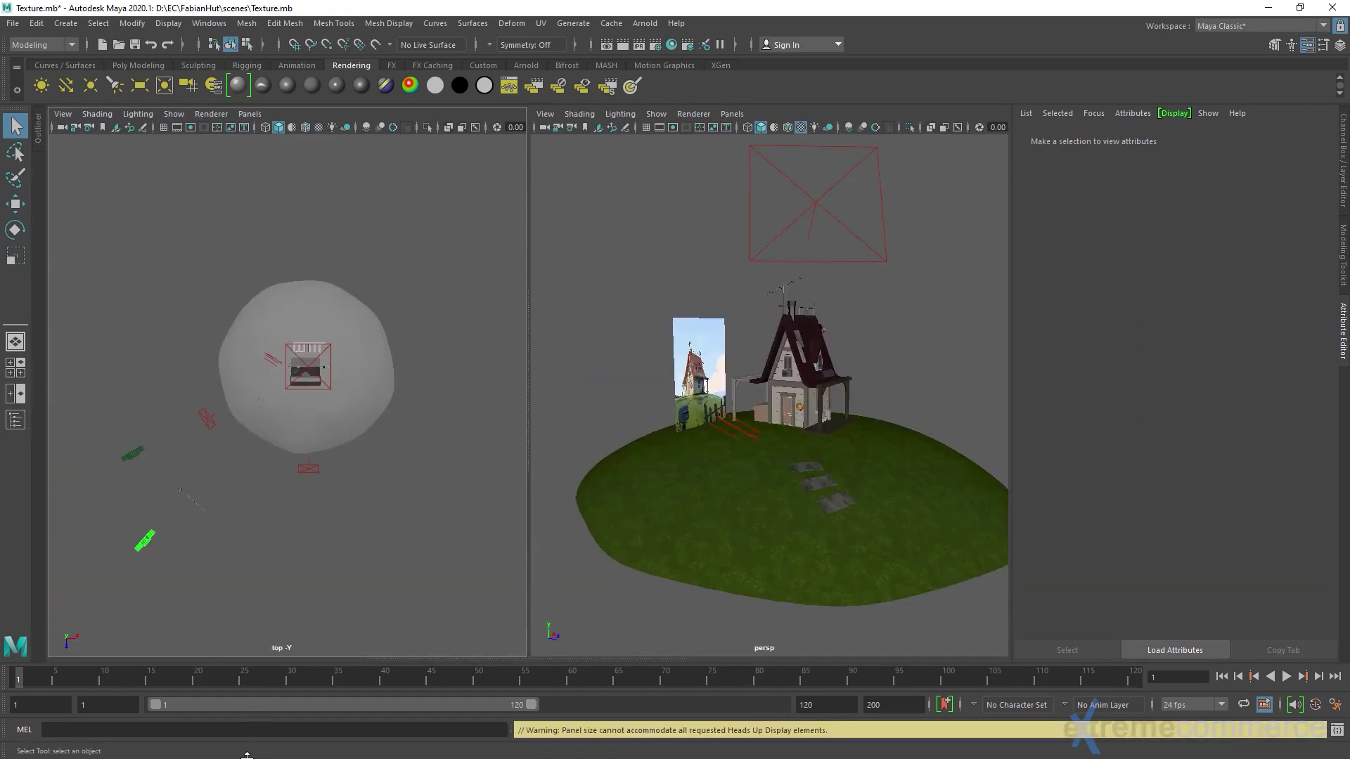
pyautogui.click(249, 114)
pyautogui.moveTo(263, 131)
pyautogui.moveTo(365, 188)
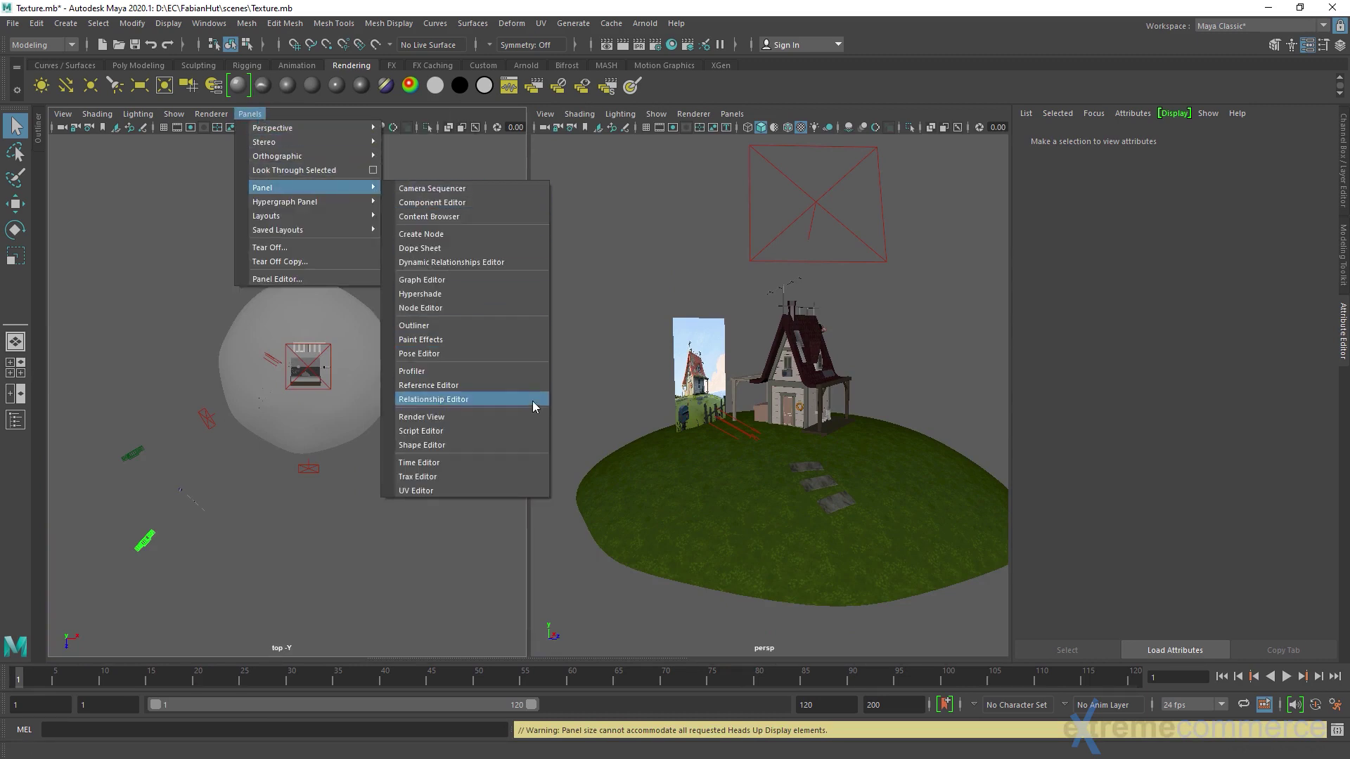
pyautogui.click(490, 419)
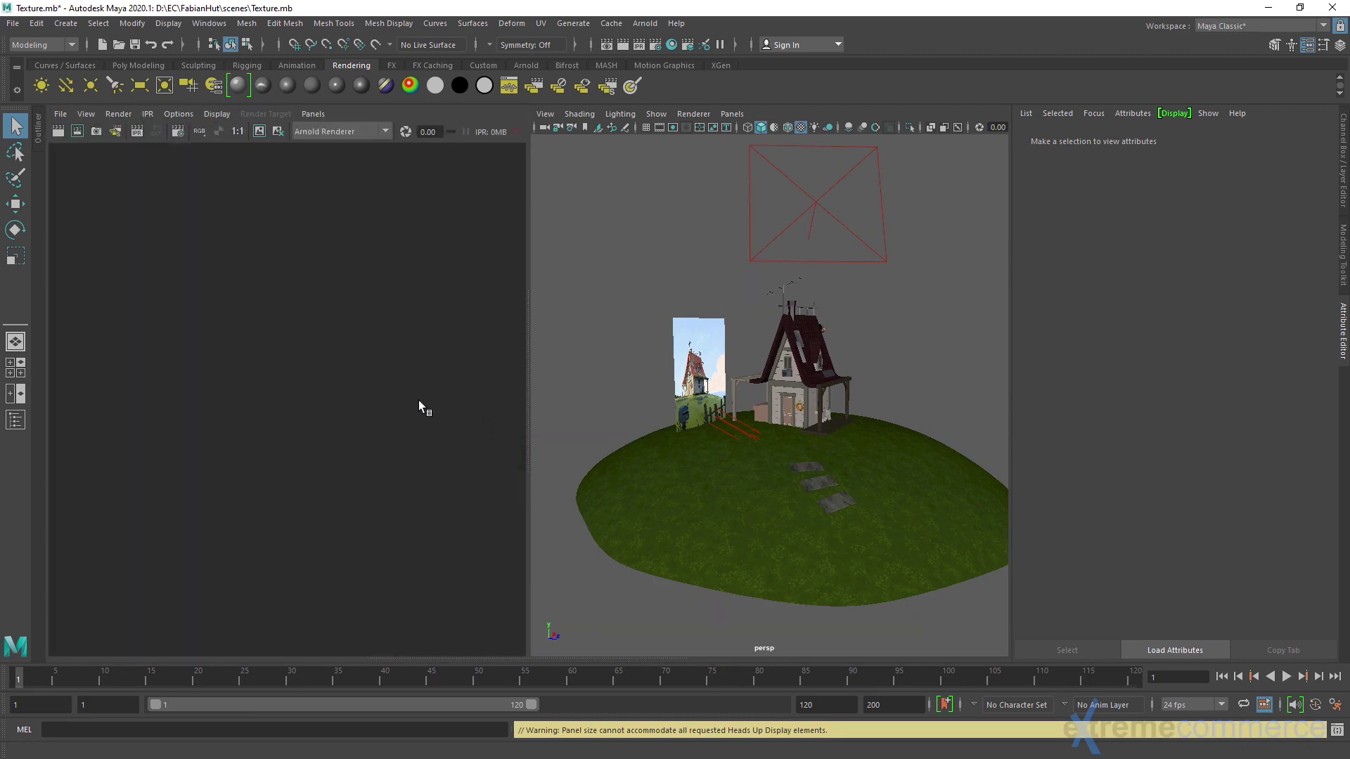
# Take a snapshot from camera1 and render camera1 with the Arnold Renderer.
pyautogui.rightClick(96, 130)
pyautogui.click(129, 154)
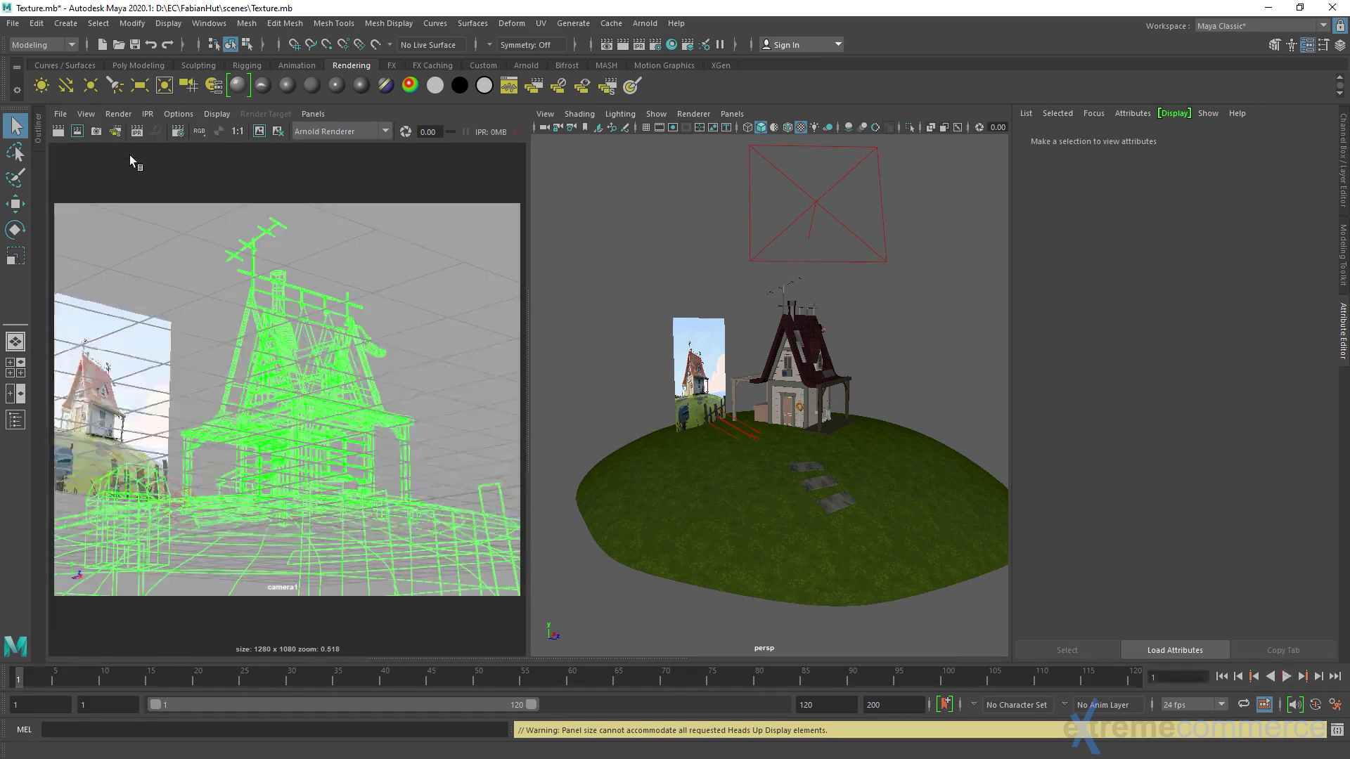
pyautogui.rightClick(56, 132)
pyautogui.click(128, 163)
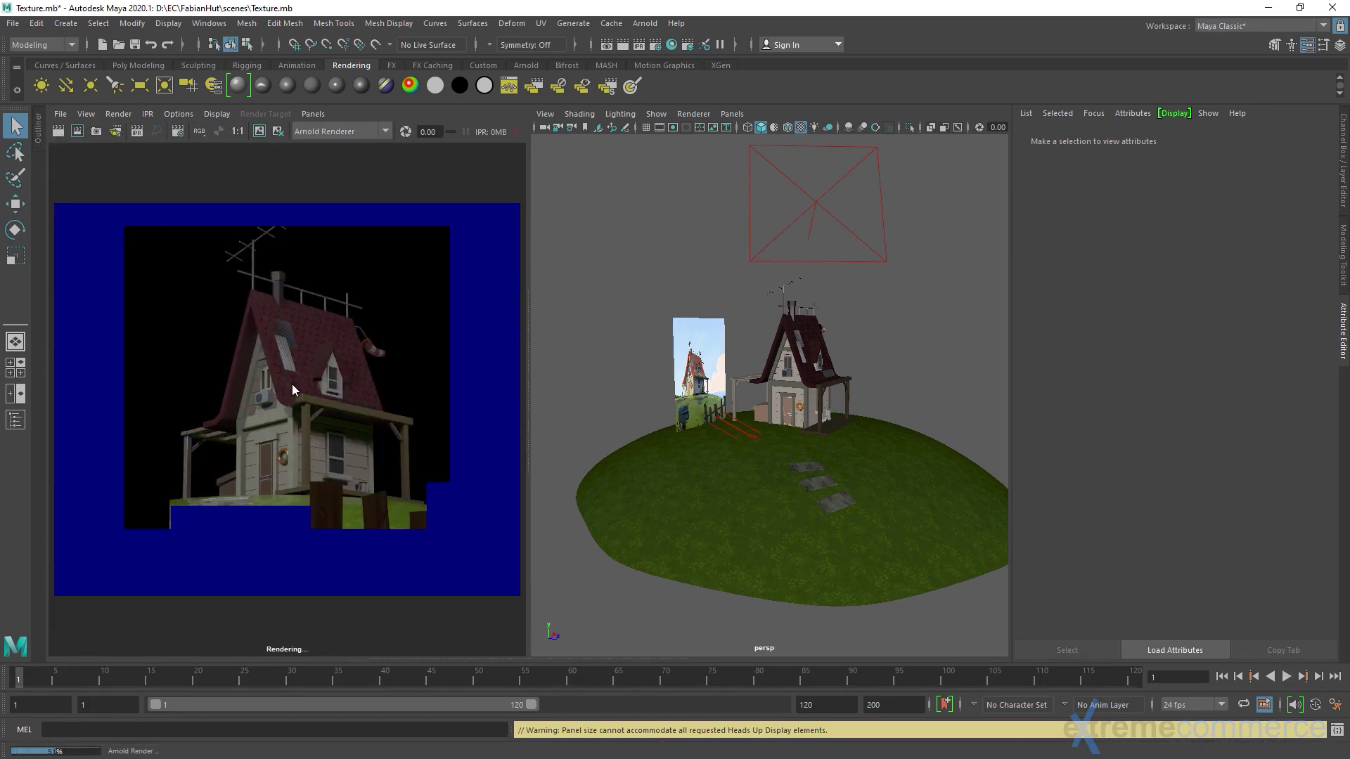
# Reopen the Outliner and filter it to list only lights.
pyautogui.click(703, 450)
pyautogui.click(689, 398)
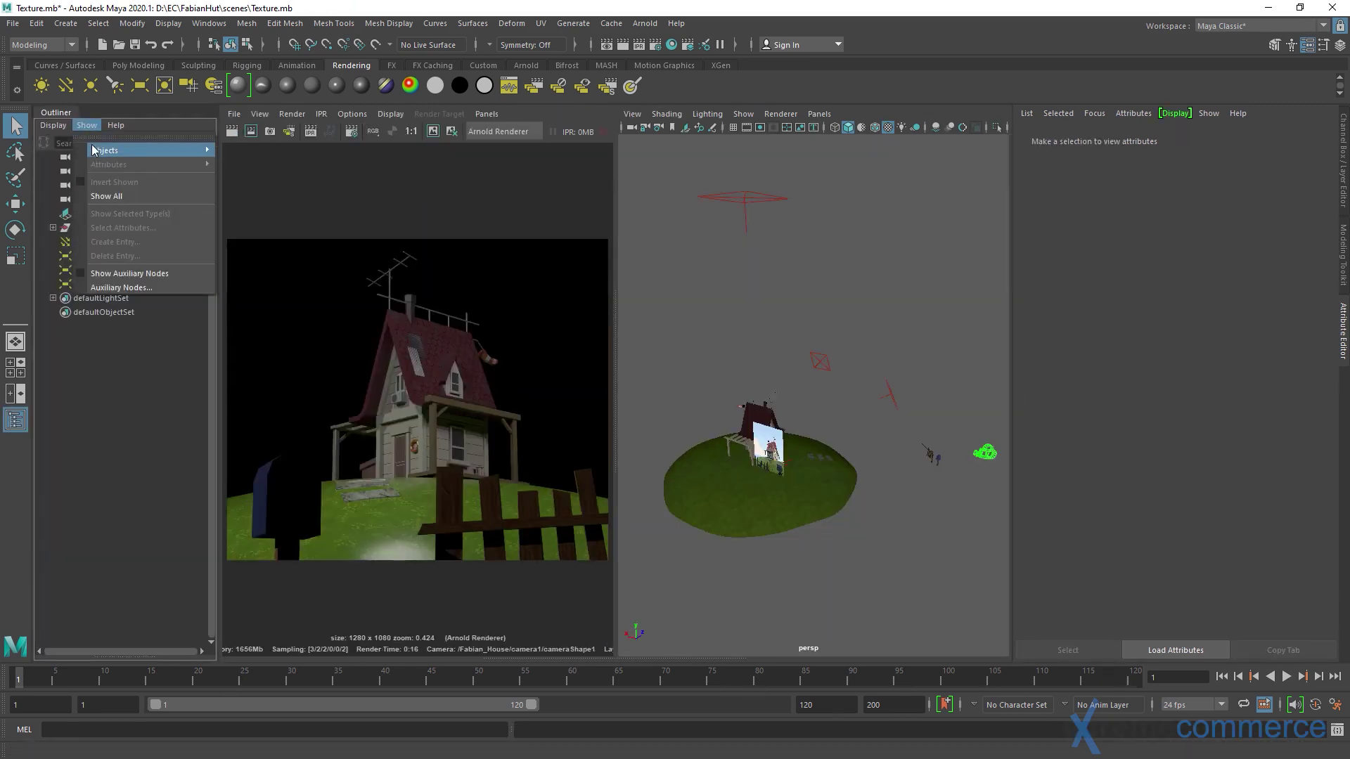
pyautogui.moveTo(163, 144)
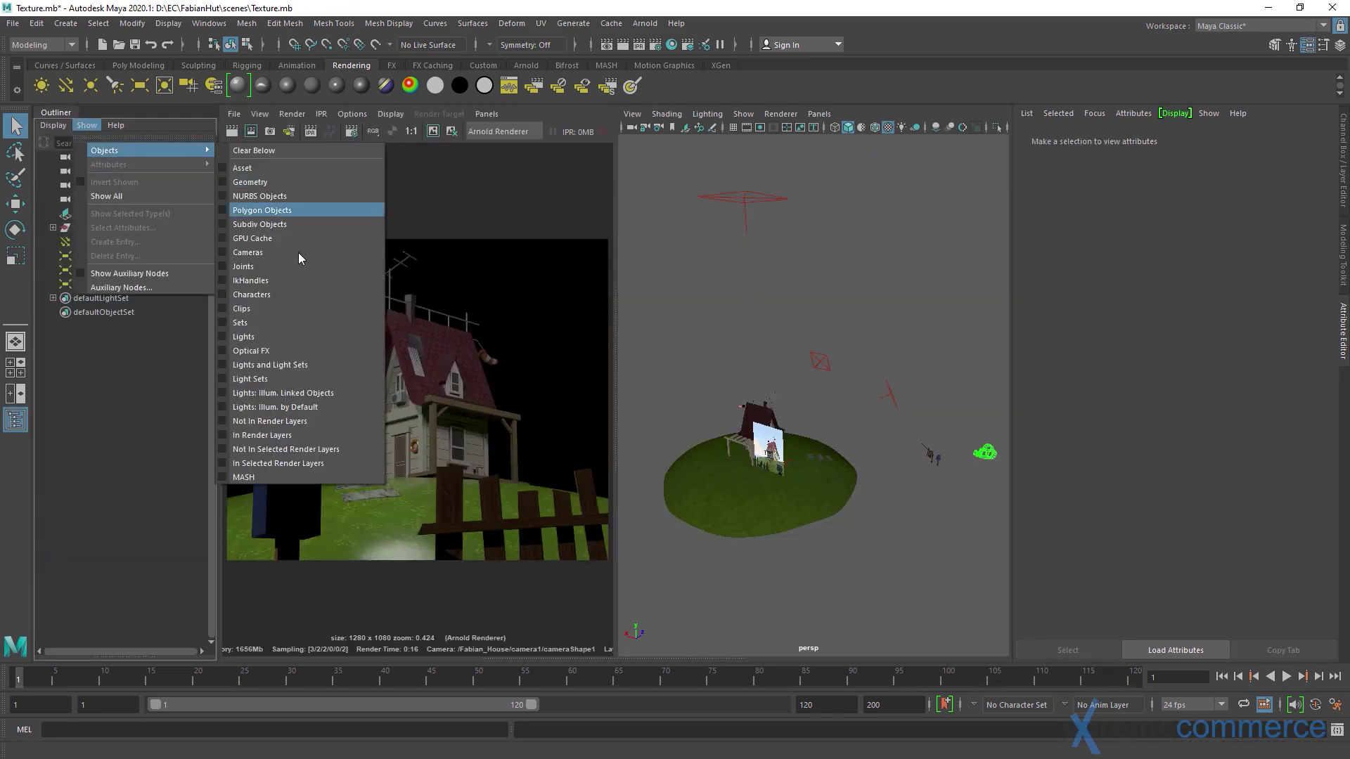
pyautogui.click(262, 337)
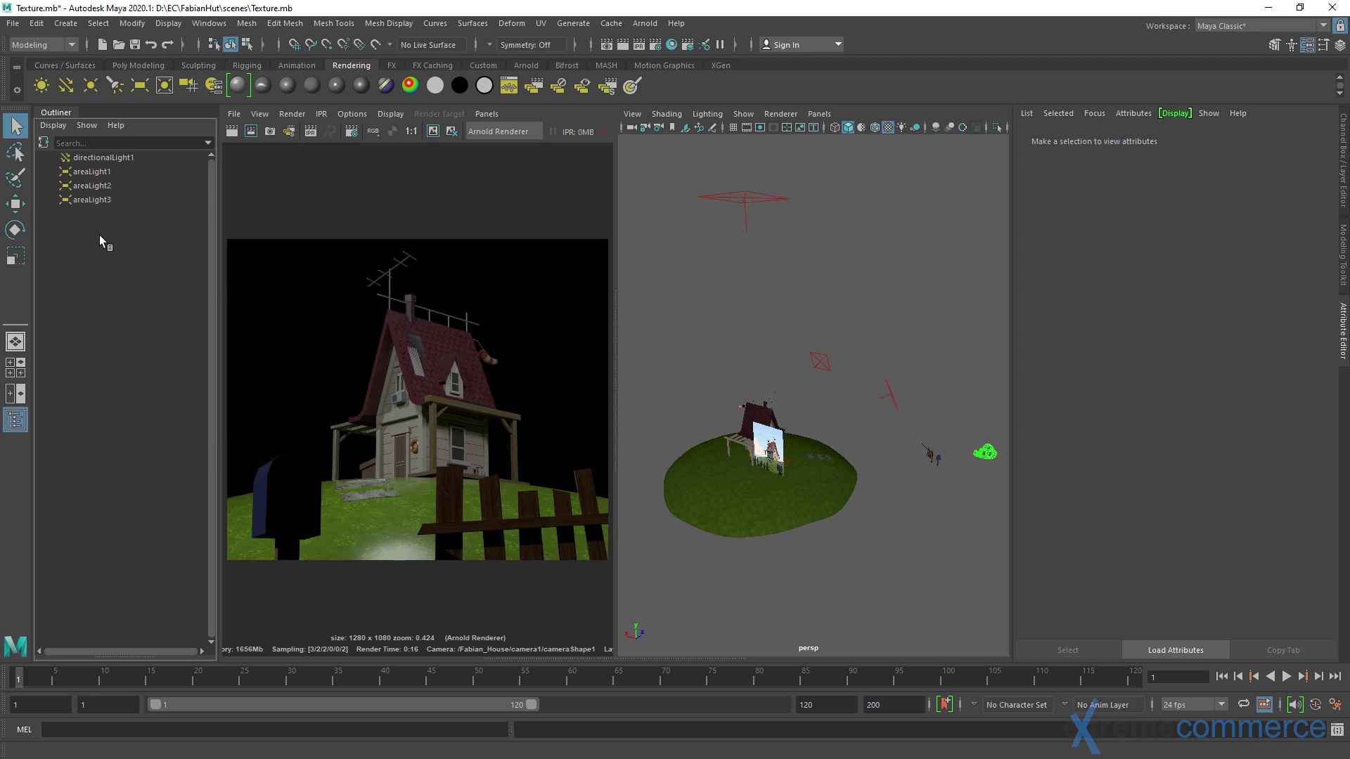
# Hide directionalLight1, and group and hide the three area lights.
pyautogui.keyDown('alt'); pyautogui.moveTo(738, 352); pyautogui.dragTo(631, 285); pyautogui.keyUp('alt')
pyautogui.click(138, 158)
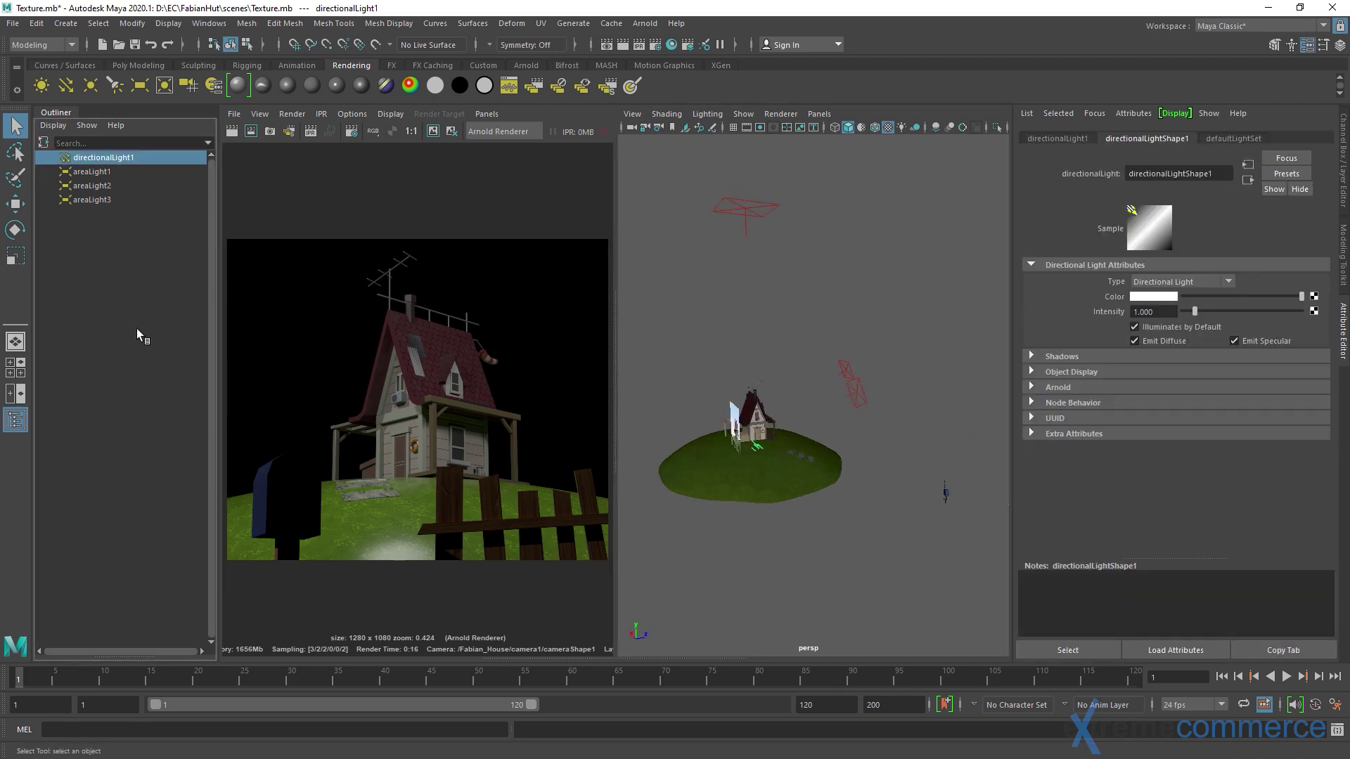
pyautogui.hotkey('ctrl', 'h')
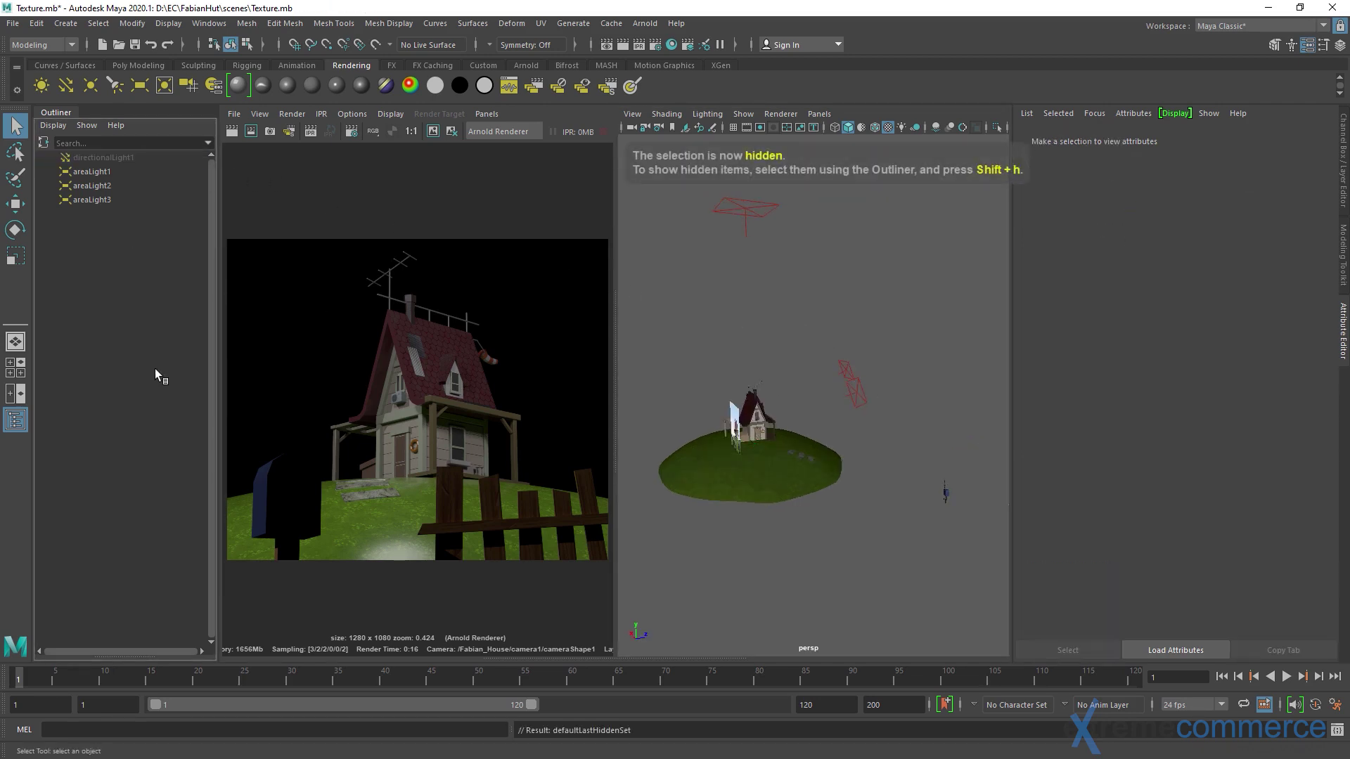
pyautogui.keyDown('alt'); pyautogui.moveTo(773, 316); pyautogui.dragTo(736, 204); pyautogui.keyUp('alt')
pyautogui.click(756, 226)
pyautogui.keyDown('shift'); pyautogui.moveTo(811, 328); pyautogui.dragTo(804, 431); pyautogui.keyUp('shift')
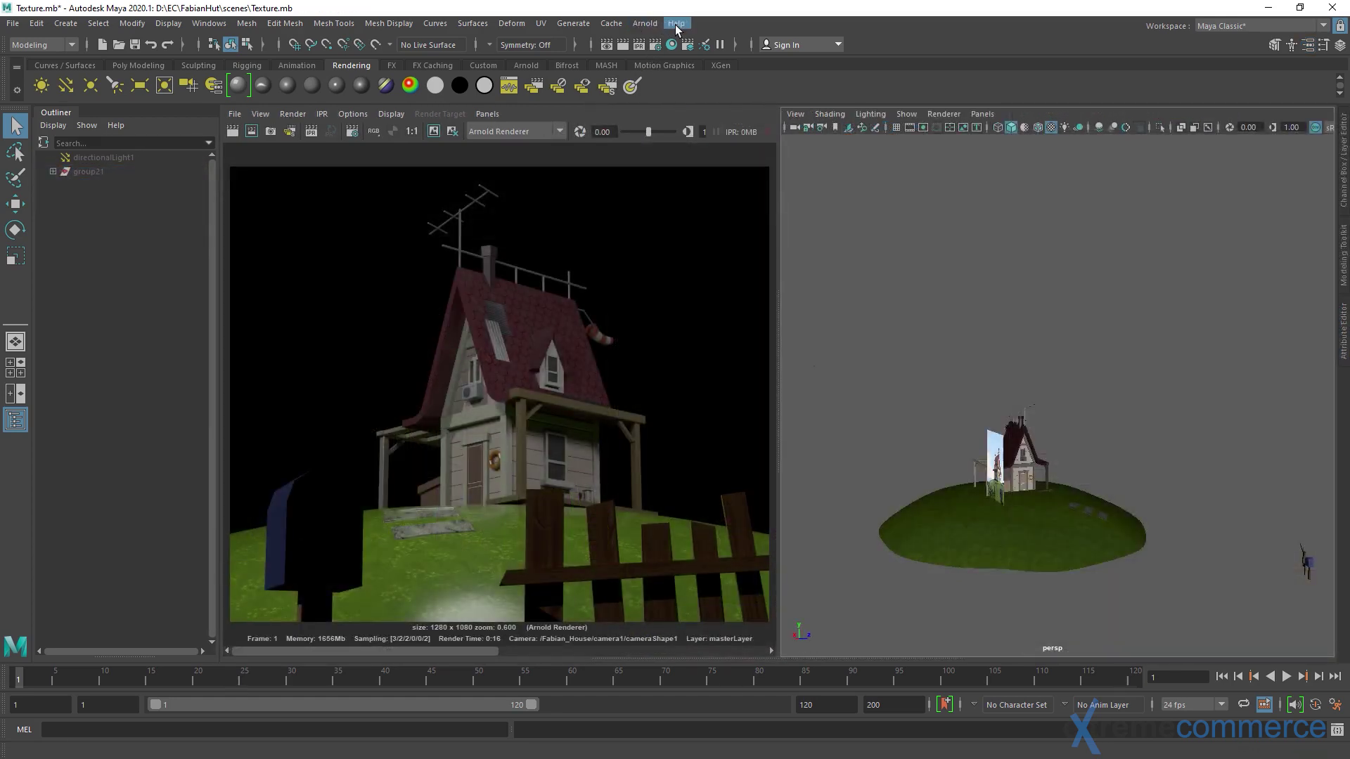
# Detach the list of Arnold lights as a floating window over the Render View.
pyautogui.click(644, 25)
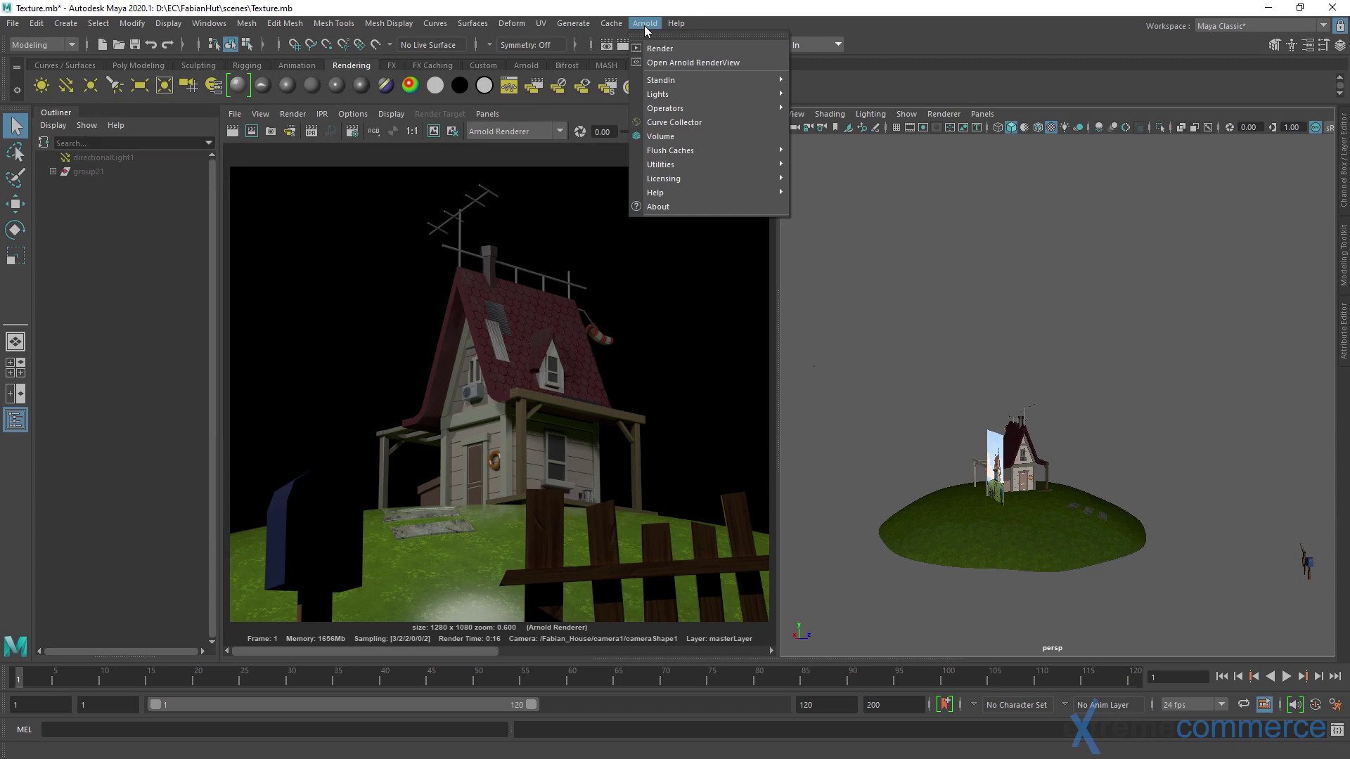
pyautogui.moveTo(685, 94)
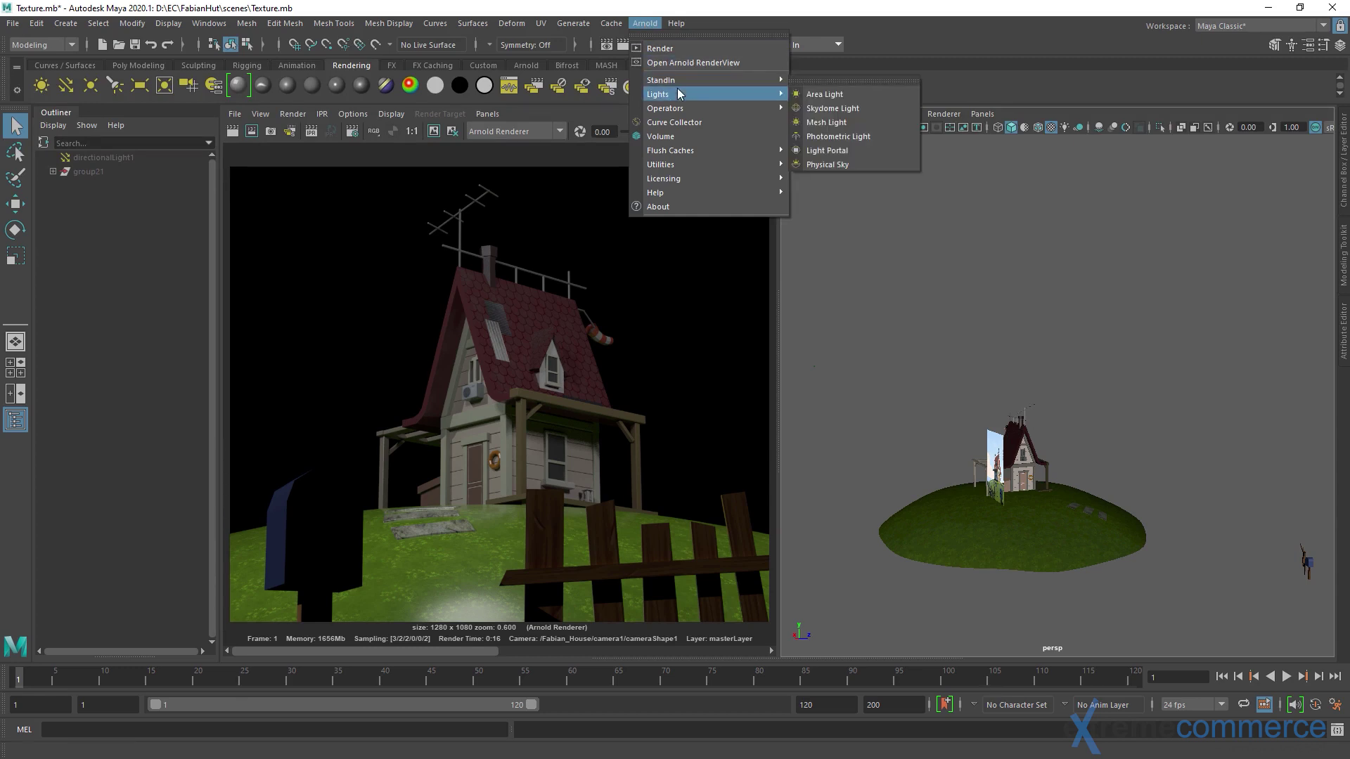
pyautogui.click(856, 83)
pyautogui.moveTo(887, 61); pyautogui.dragTo(613, 132)
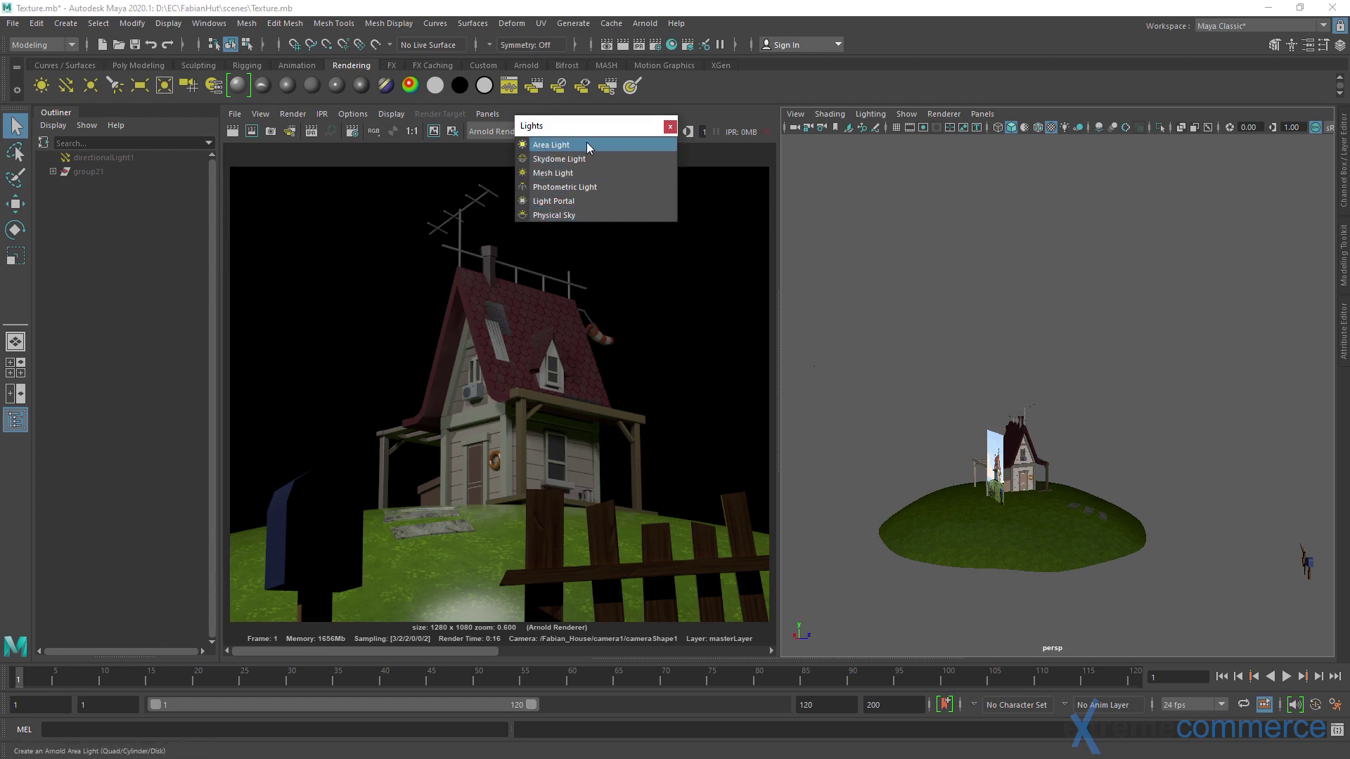
pyautogui.moveTo(599, 132); pyautogui.dragTo(575, 146)
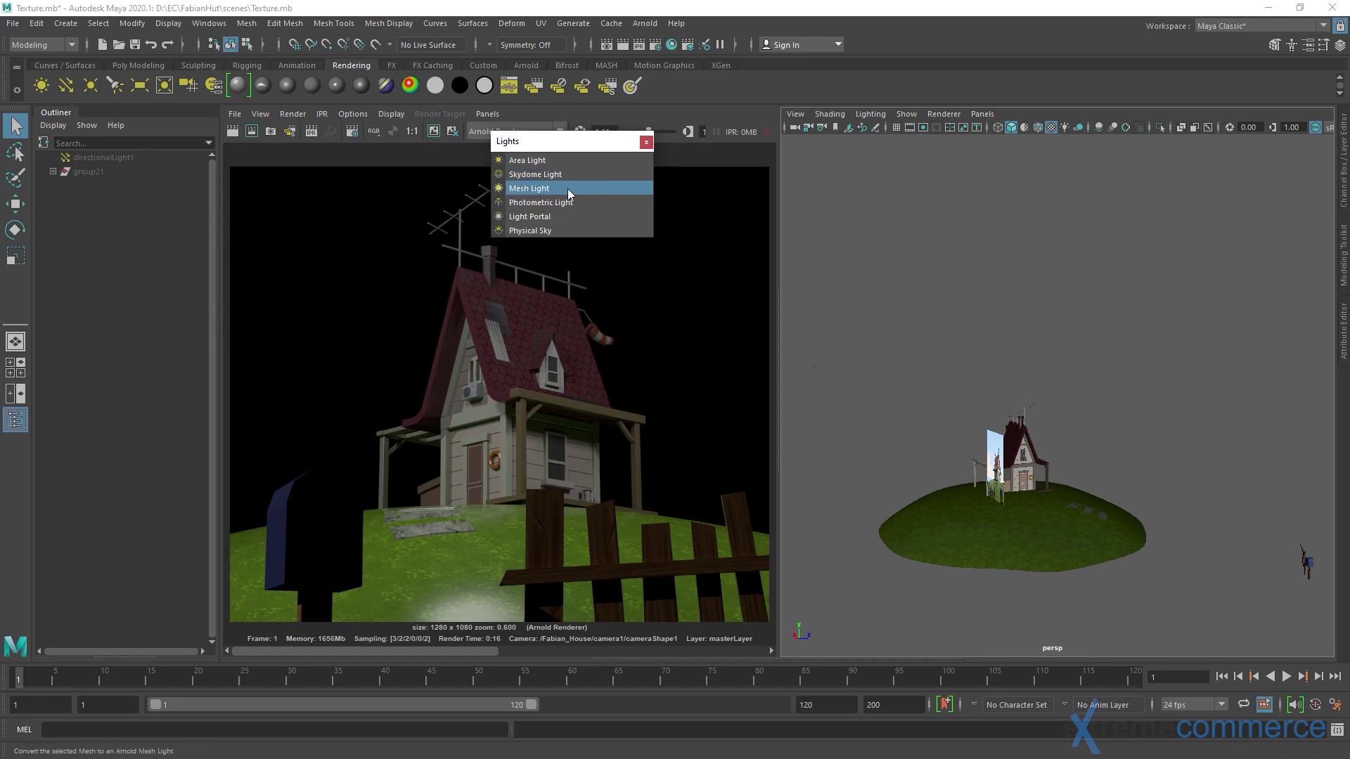
# Examine the front and side of the house up close, and clear the selection.
pyautogui.click(1017, 447)
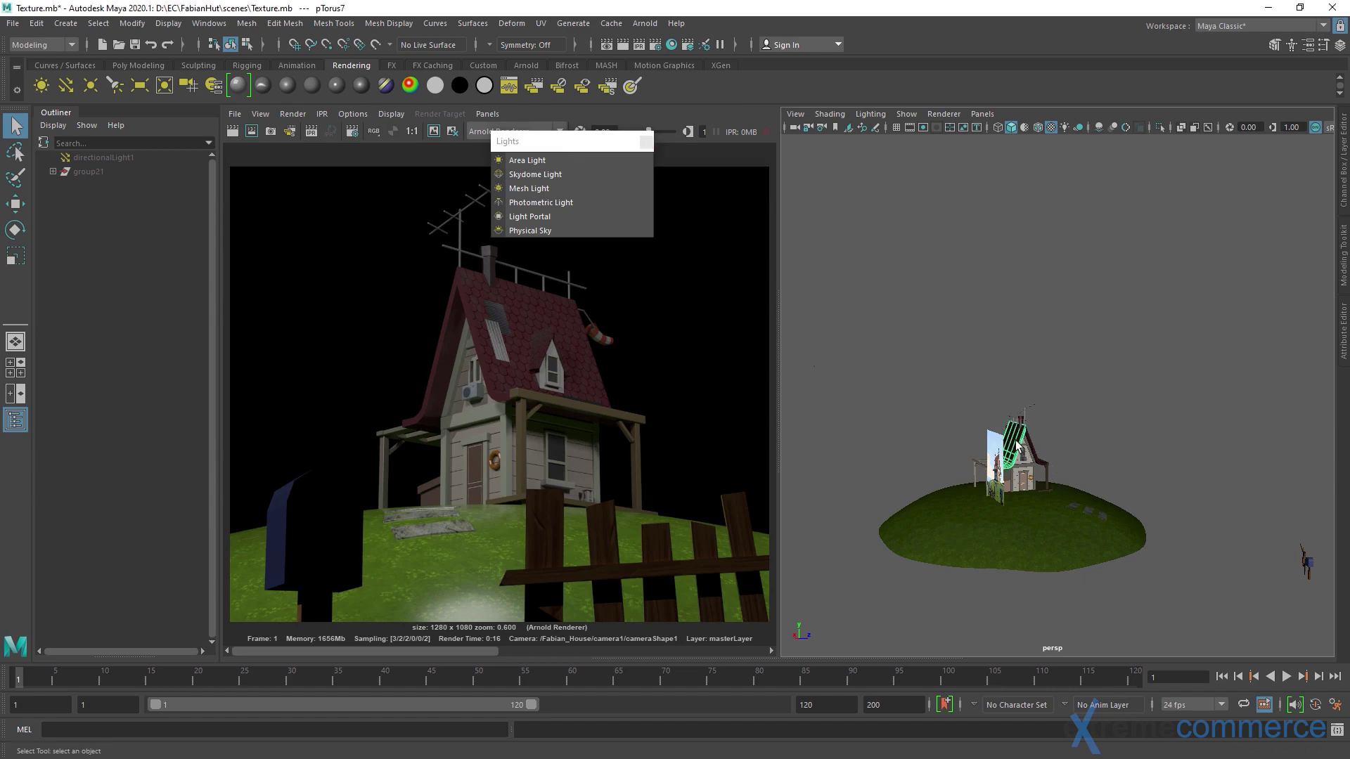
pyautogui.press('f')
pyautogui.keyDown('alt'); pyautogui.moveTo(1018, 447); pyautogui.dragTo(981, 442, button='right'); pyautogui.keyUp('alt')
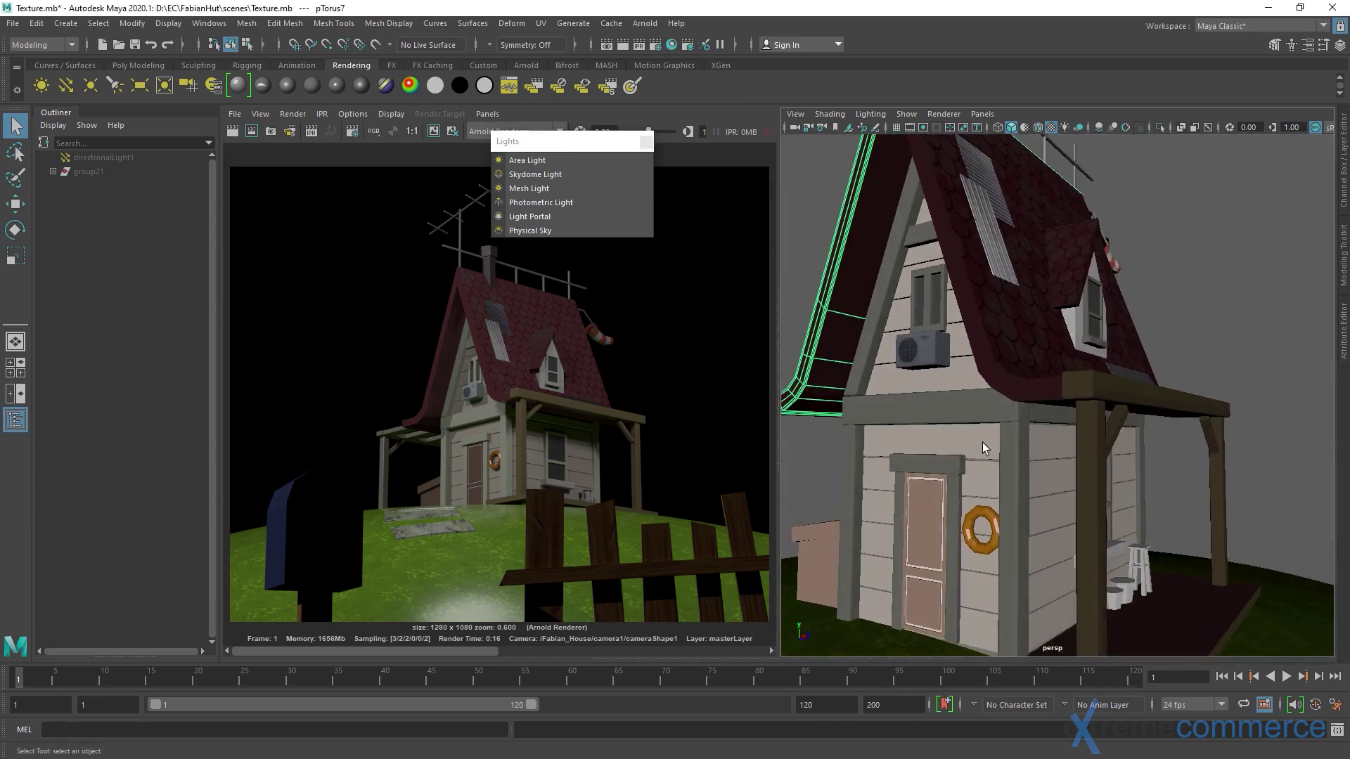
pyautogui.click(917, 409)
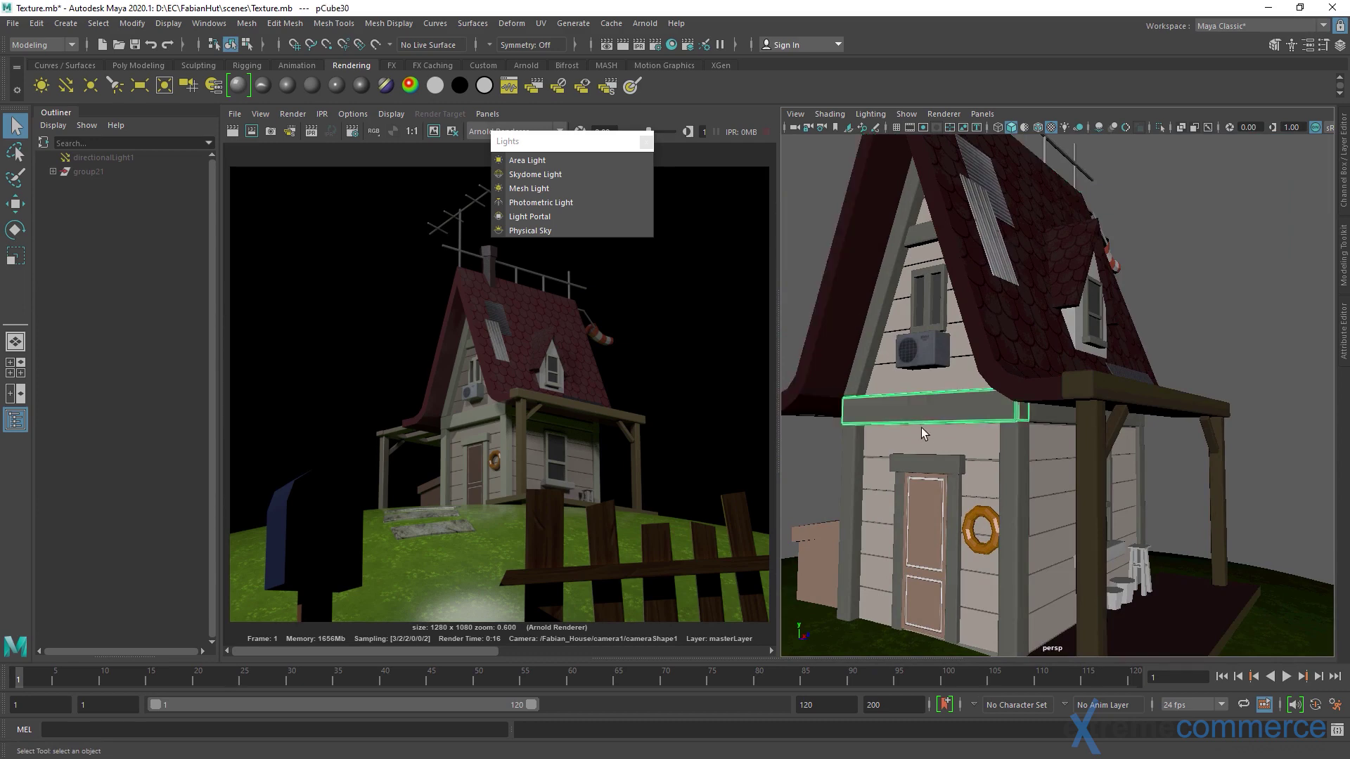
pyautogui.keyDown('alt'); pyautogui.moveTo(972, 394); pyautogui.dragTo(930, 381); pyautogui.keyUp('alt')
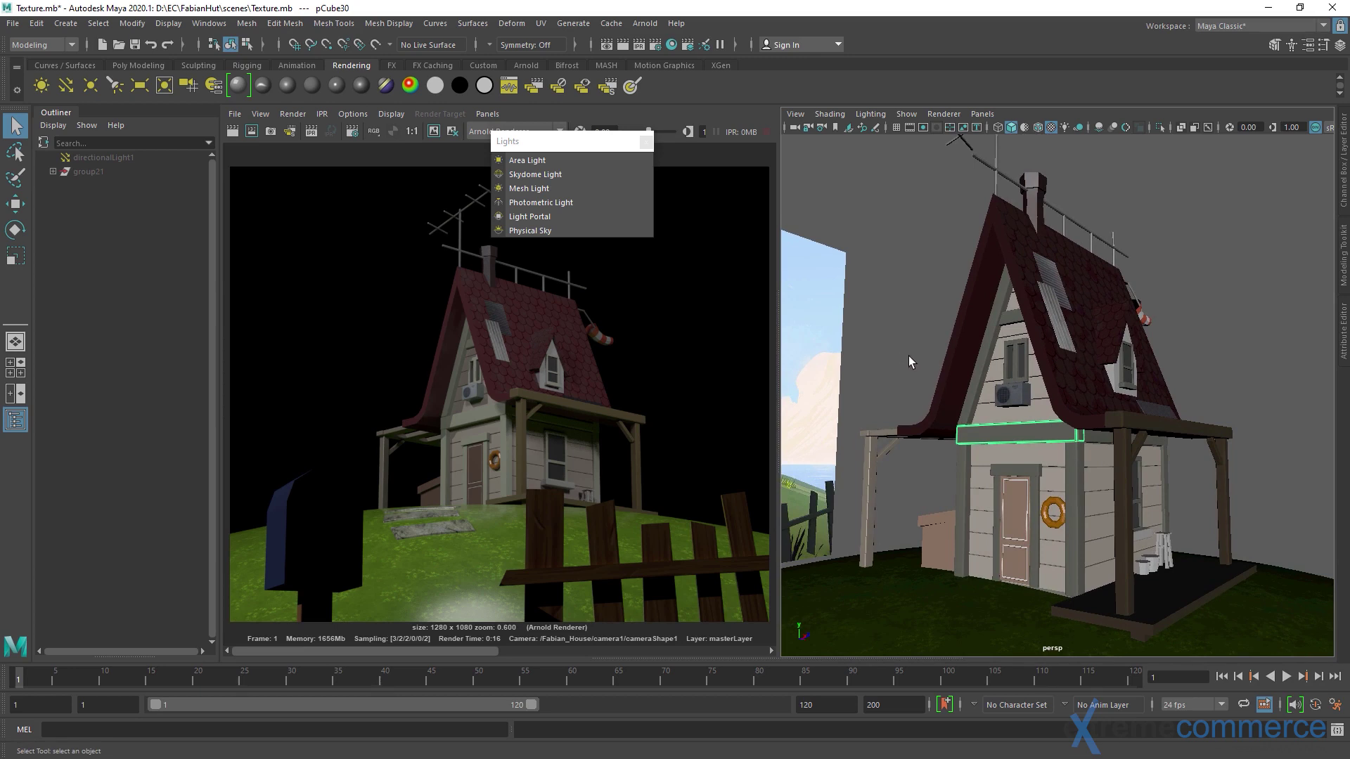
pyautogui.click(858, 284)
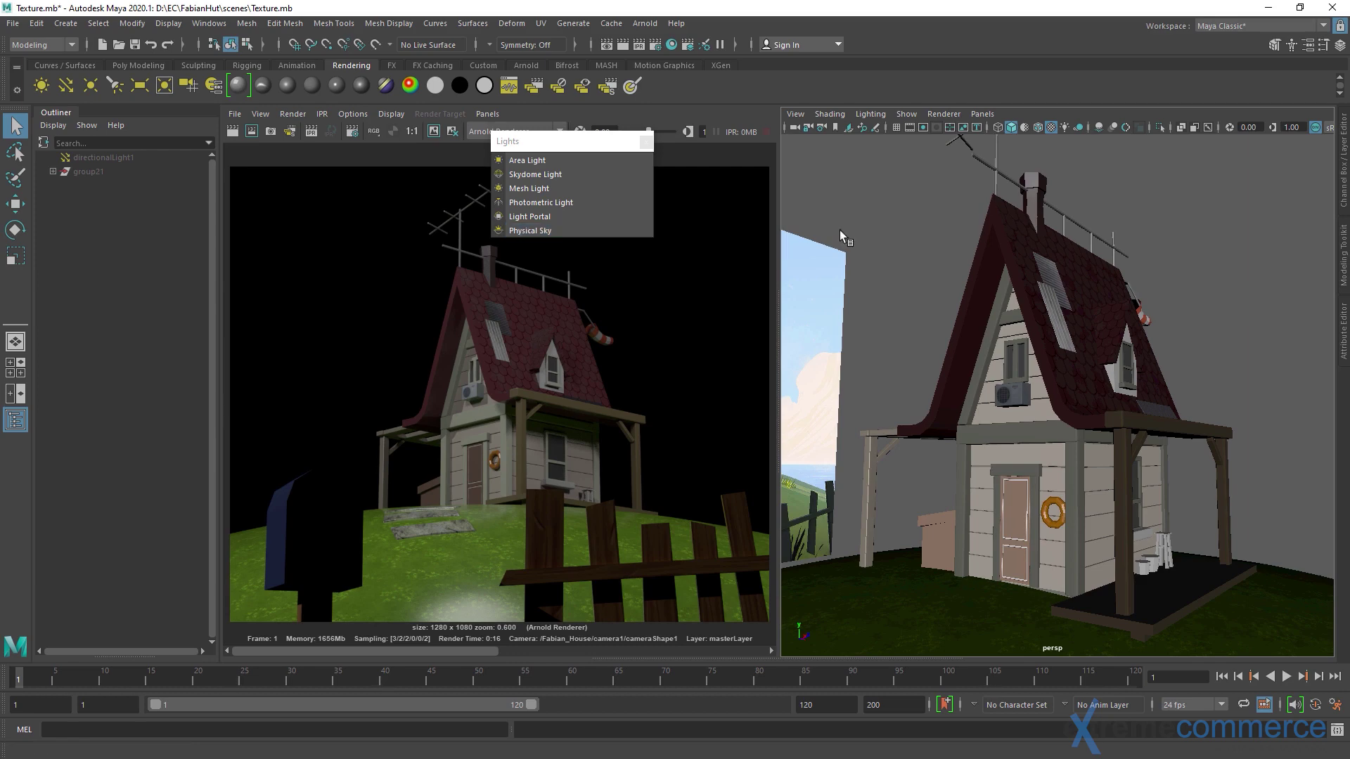
pyautogui.keyDown('alt'); pyautogui.moveTo(1095, 270); pyautogui.dragTo(998, 309); pyautogui.keyUp('alt')
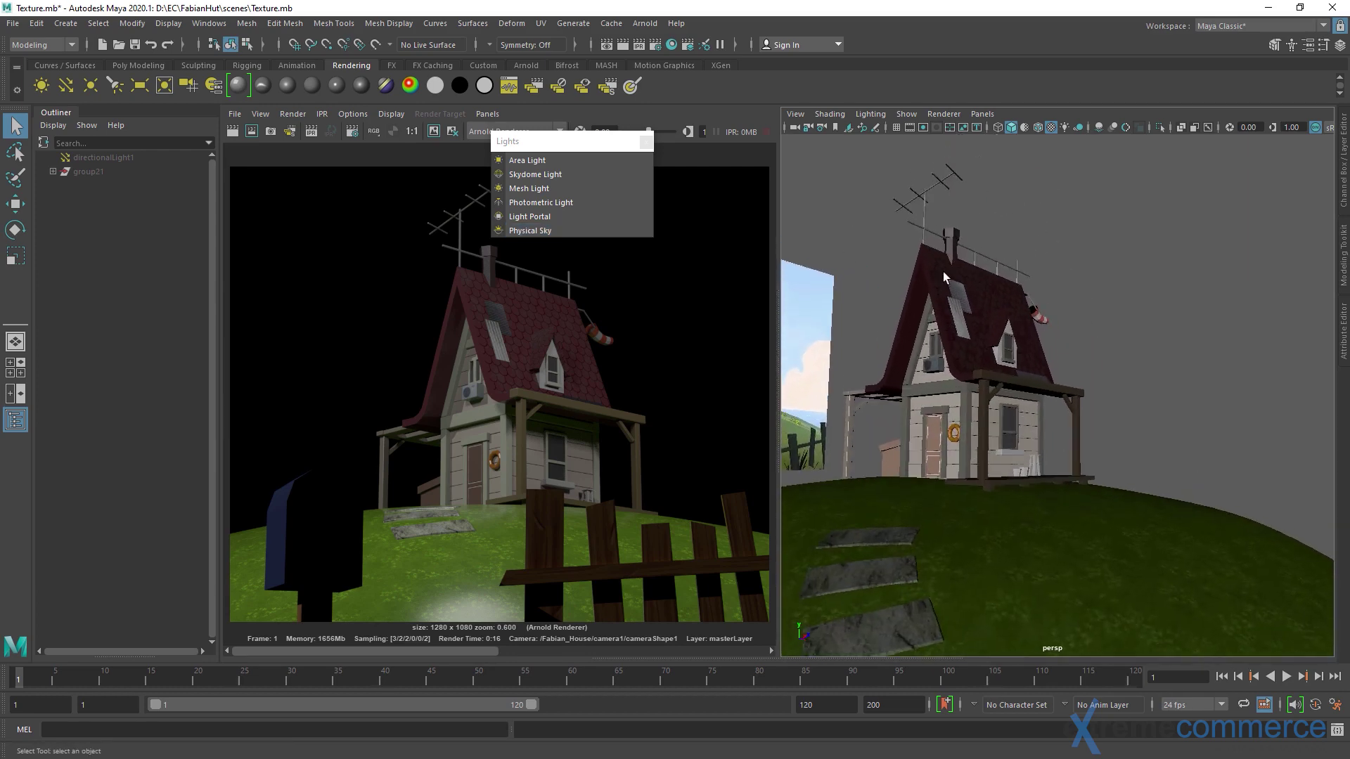
# Create an Arnold Skydome Light, close the floating Lights window and show the new light's attributes.
pyautogui.click(570, 172)
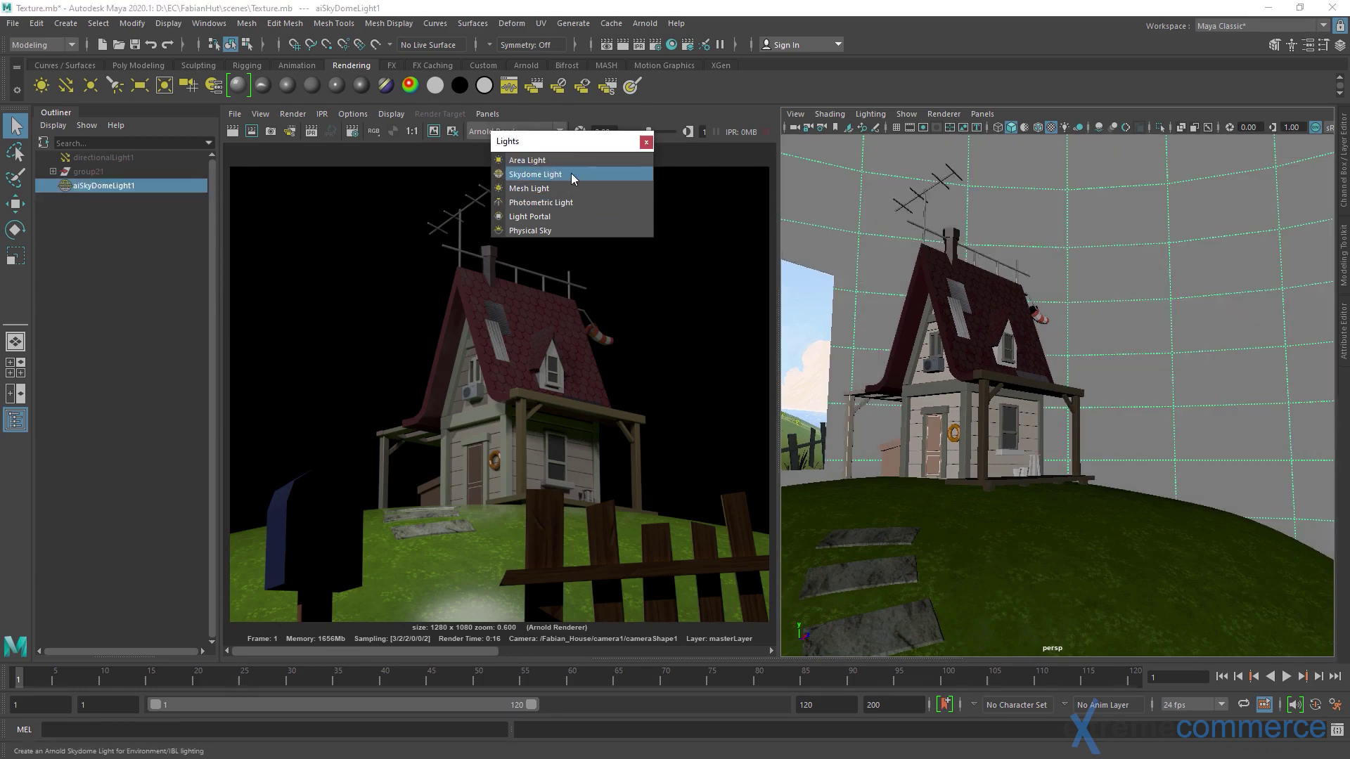
pyautogui.click(646, 142)
pyautogui.click(1344, 321)
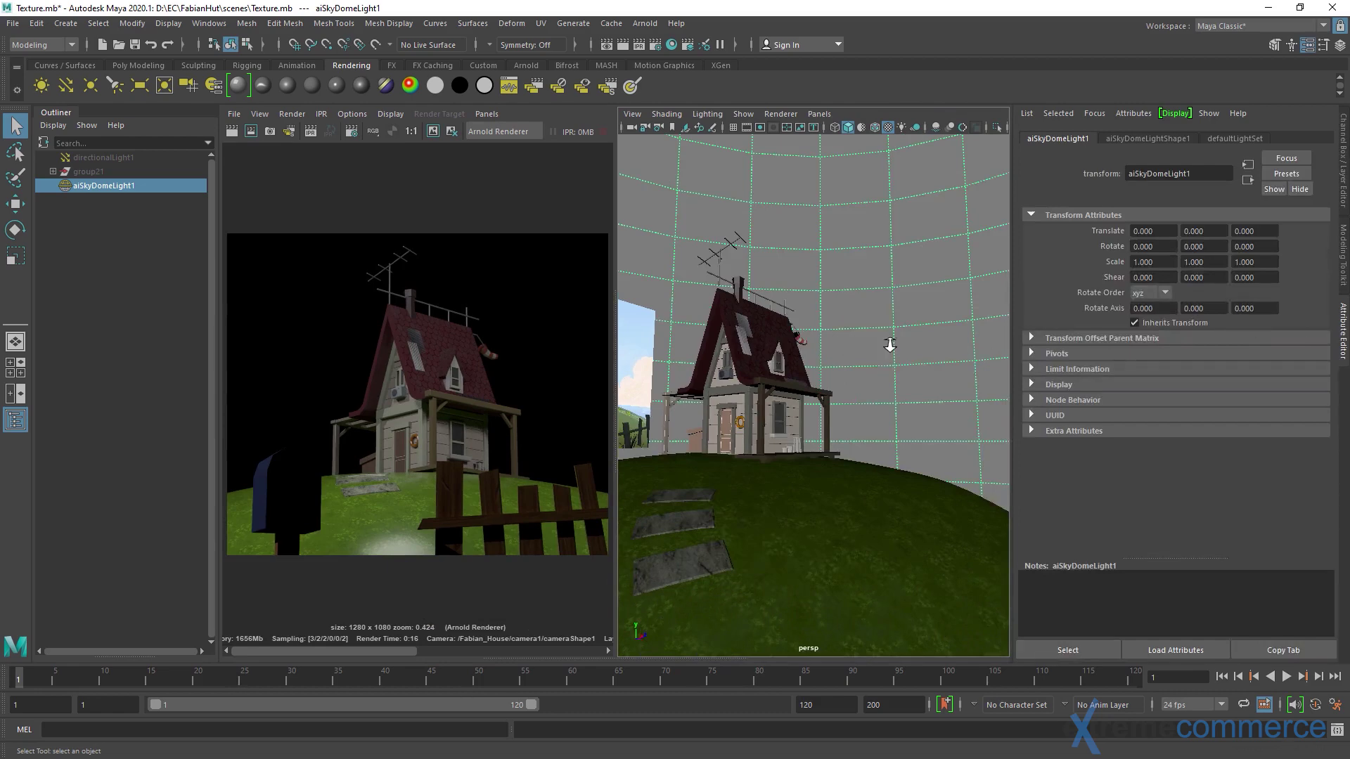
# Render camera1 with the skydome light illuminating the scene.
pyautogui.scroll(-6, 805, 323)
pyautogui.scroll(8, 804, 324)
pyautogui.scroll(-4, 805, 323)
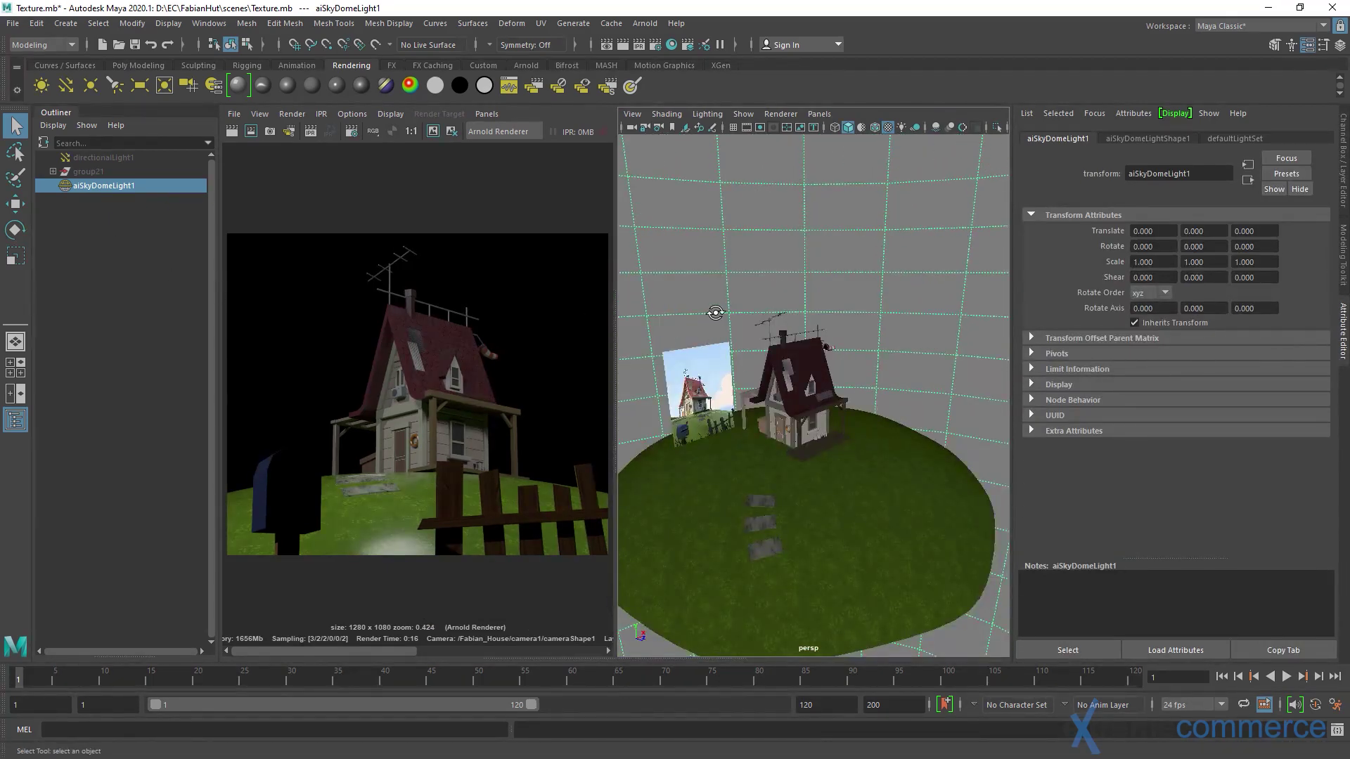
pyautogui.keyDown('alt'); pyautogui.moveTo(692, 296); pyautogui.dragTo(692, 281); pyautogui.keyUp('alt')
pyautogui.rightClick(246, 138)
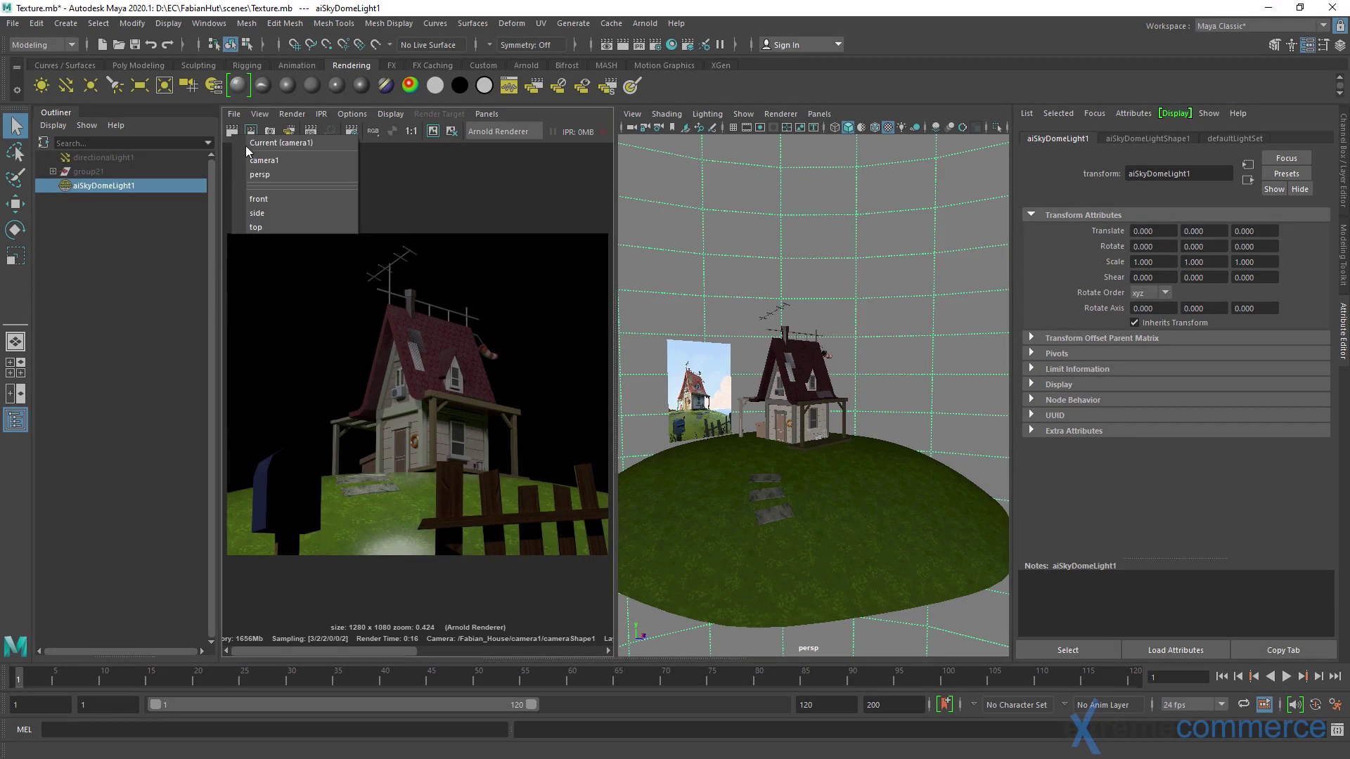
pyautogui.click(290, 160)
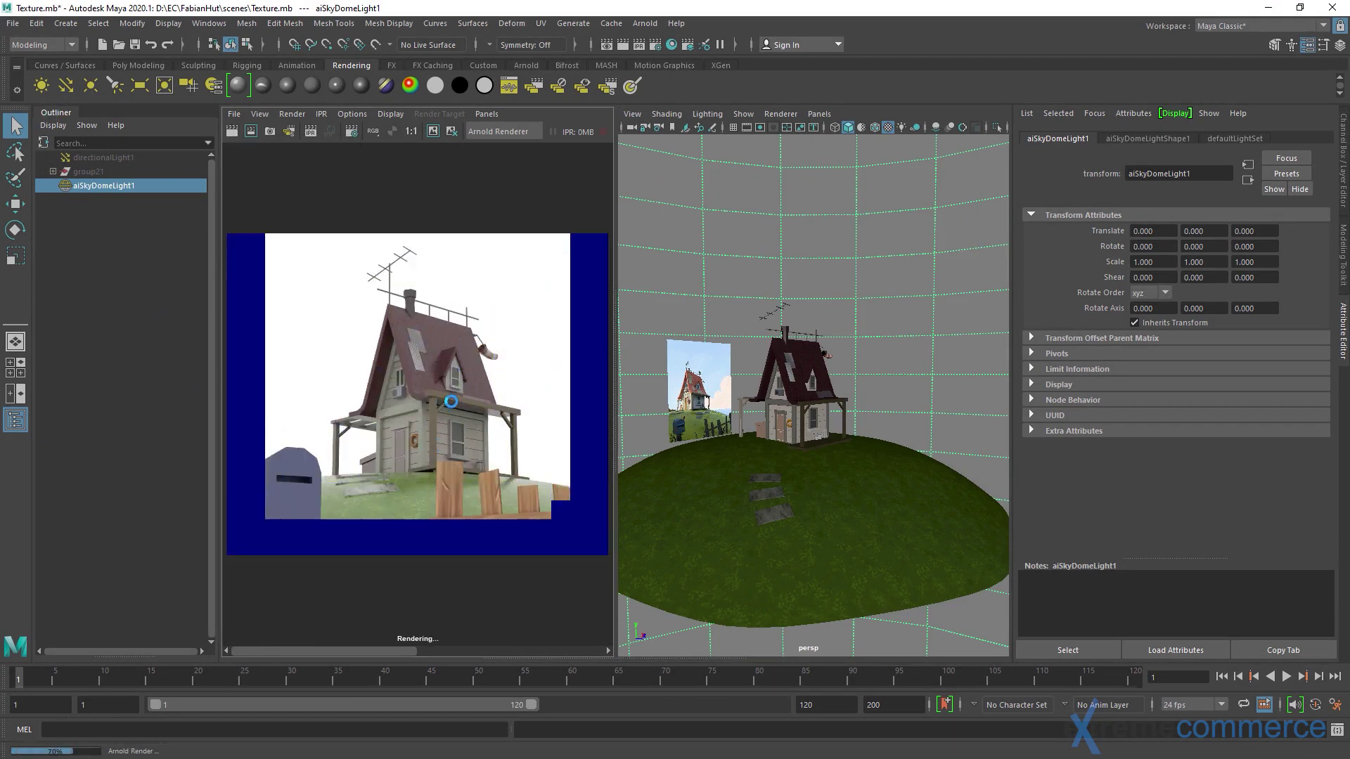
# Hide the Outliner and compare the skydome render with the previously kept render.
pyautogui.click(15, 419)
pyautogui.moveTo(167, 651); pyautogui.dragTo(484, 660)
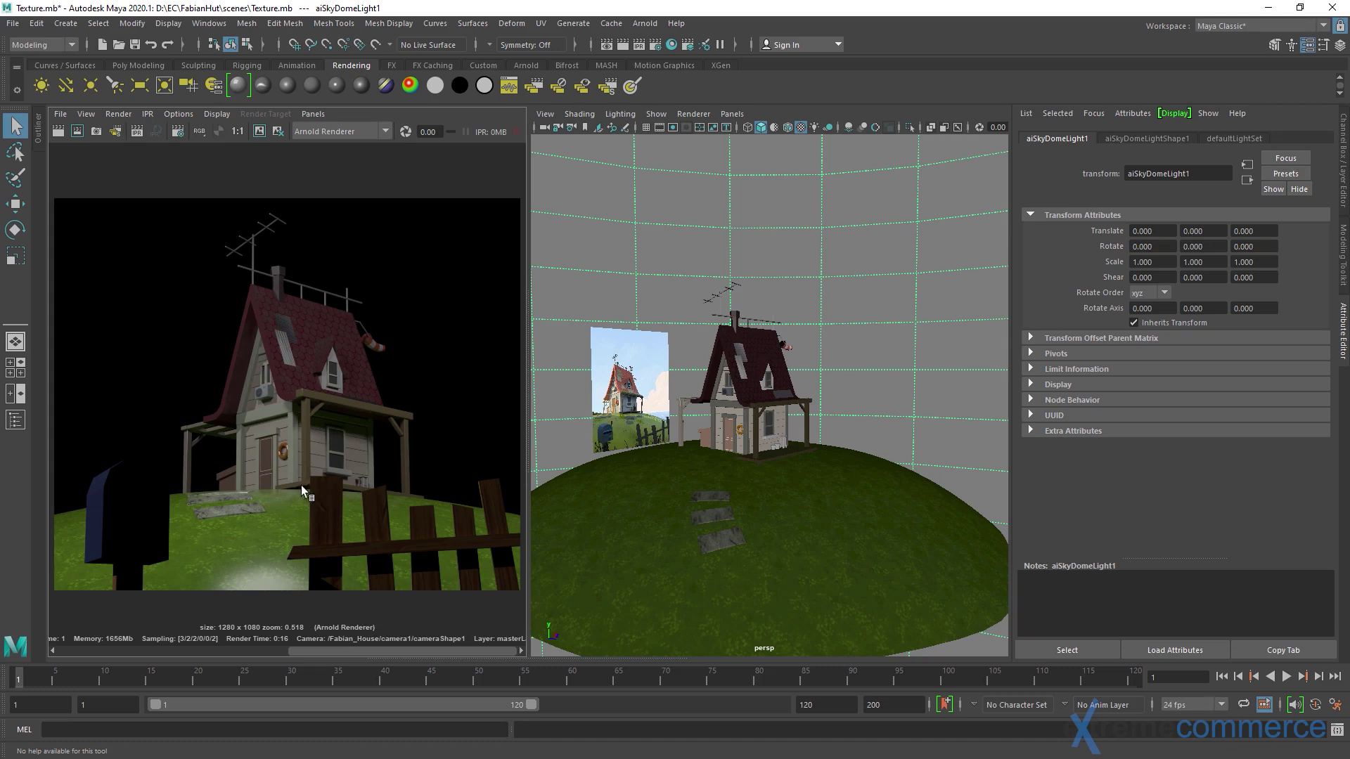
pyautogui.moveTo(409, 652); pyautogui.dragTo(90, 649)
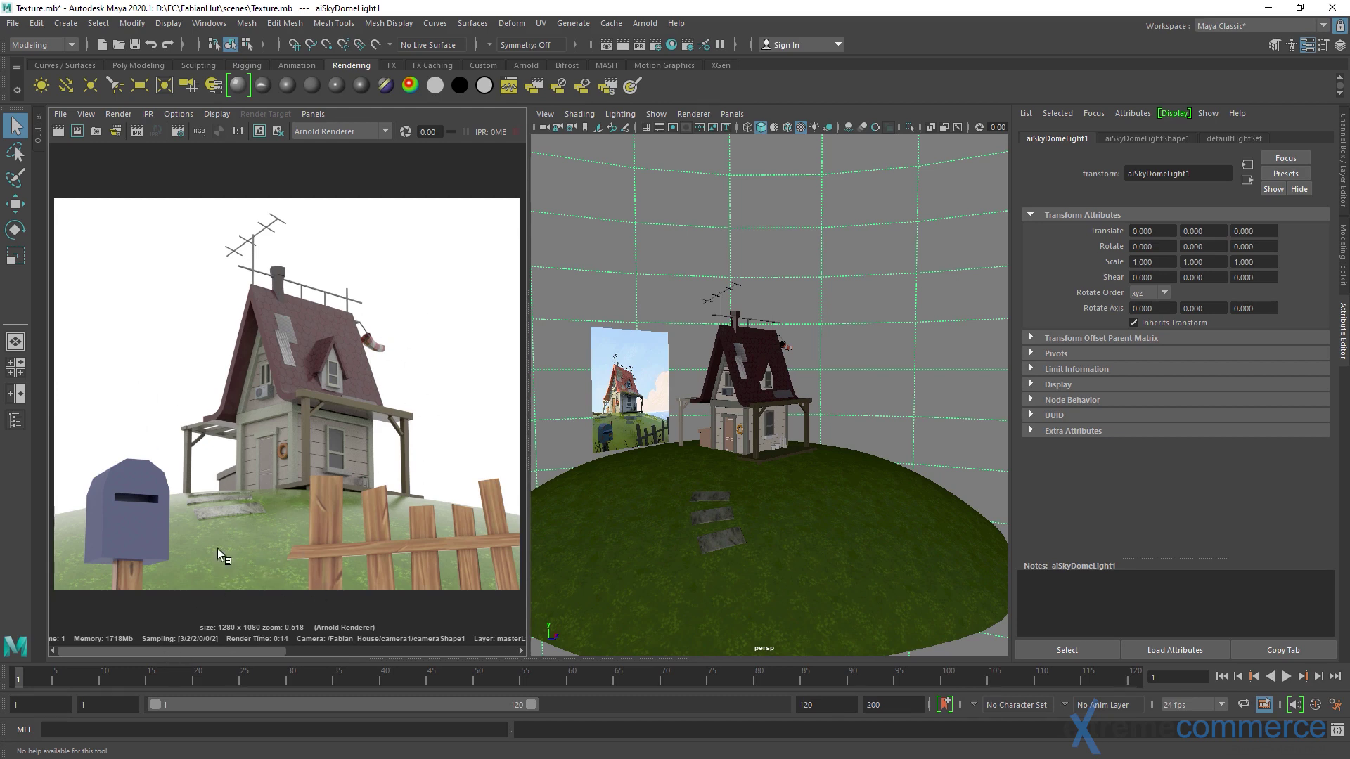
pyautogui.moveTo(217, 651); pyautogui.dragTo(141, 651)
pyautogui.moveTo(163, 647)
pyautogui.mouseDown()
pyautogui.moveTo(404, 660)
pyautogui.moveTo(133, 659)
pyautogui.moveTo(332, 668)
pyautogui.moveTo(146, 665)
pyautogui.moveTo(361, 665)
pyautogui.moveTo(166, 661)
pyautogui.moveTo(172, 651)
pyautogui.moveTo(417, 656)
pyautogui.moveTo(119, 659)
pyautogui.moveTo(419, 653)
pyautogui.moveTo(146, 664)
pyautogui.mouseUp()
pyautogui.click(377, 650)
pyautogui.click(116, 650)
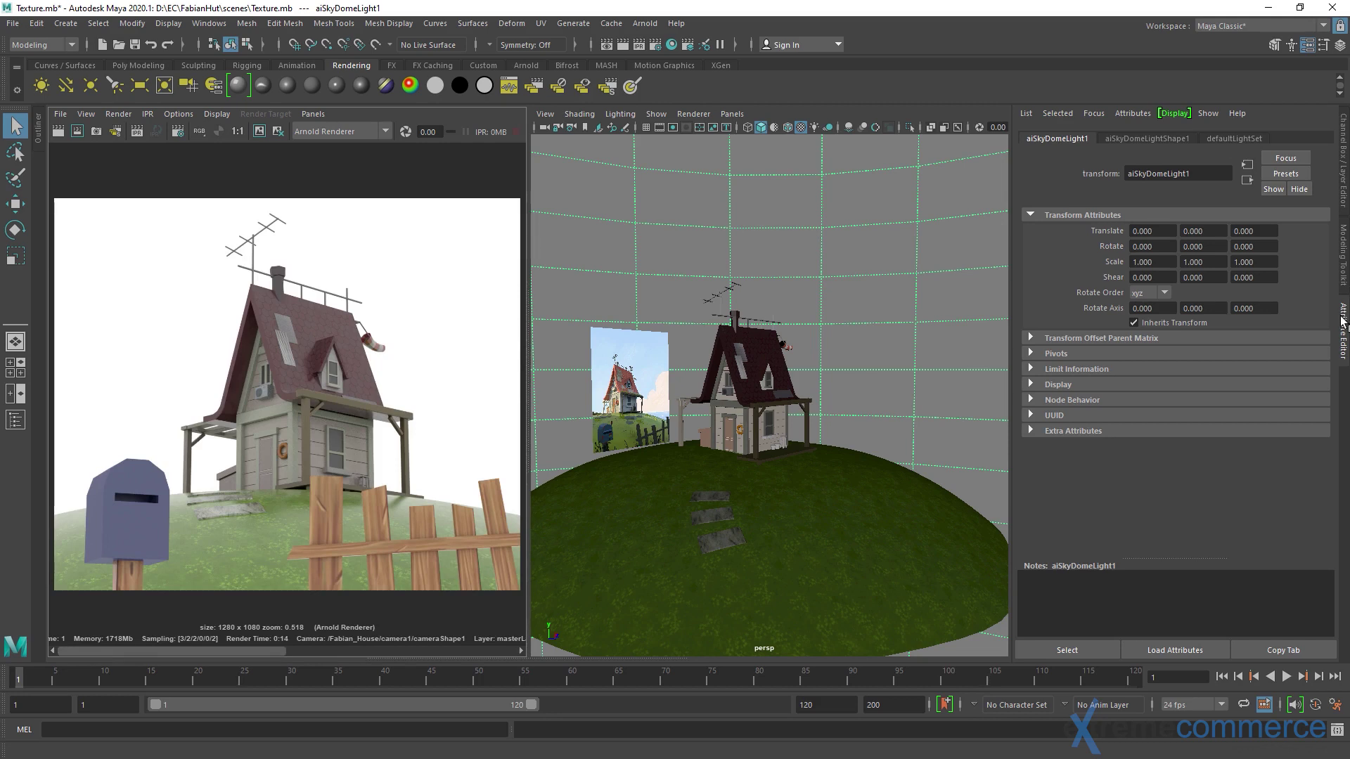
# Assign a File texture to the skydome light's color and load the Exterior environment image panorama.hdr.
pyautogui.click(1142, 139)
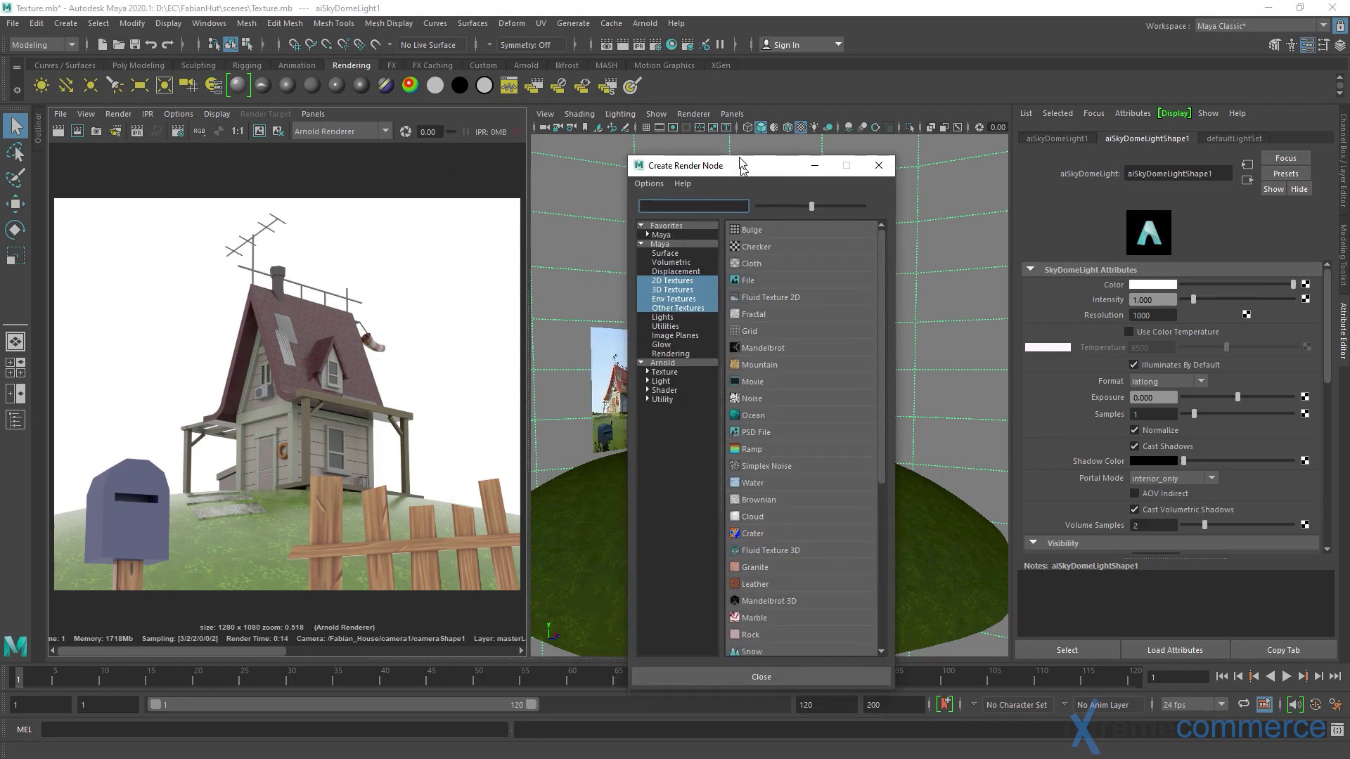
pyautogui.click(753, 257)
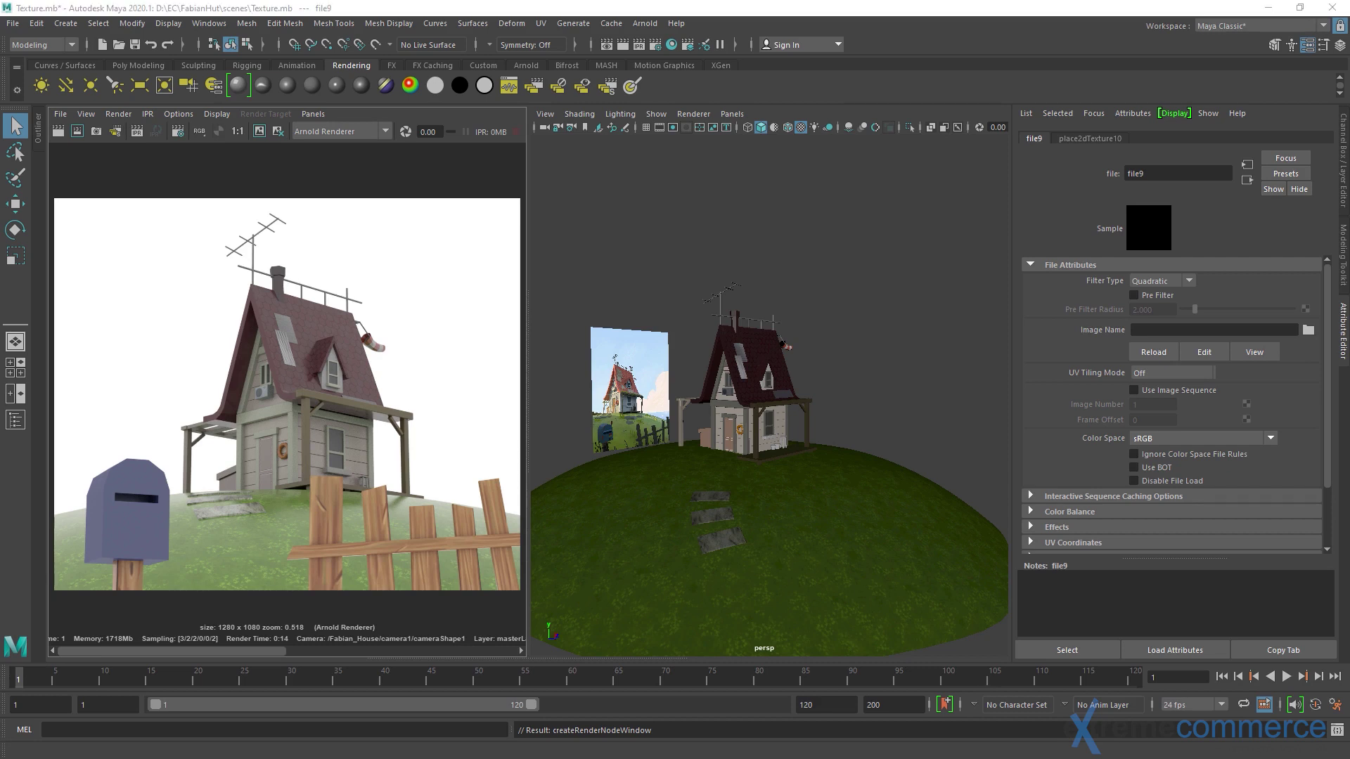
pyautogui.click(1214, 330)
pyautogui.write(':\\HDRI\\environments\\Exterior\\panorama.hdr')
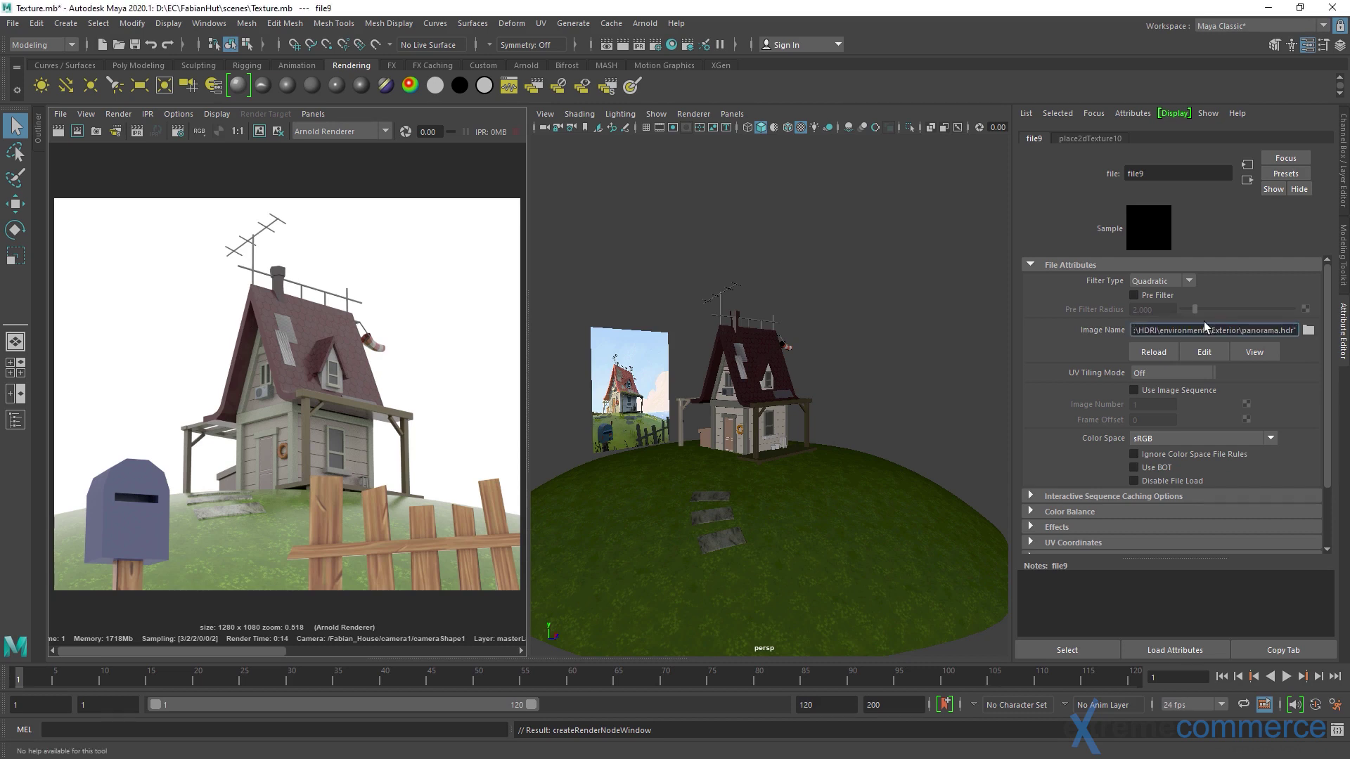
pyautogui.press('Return')
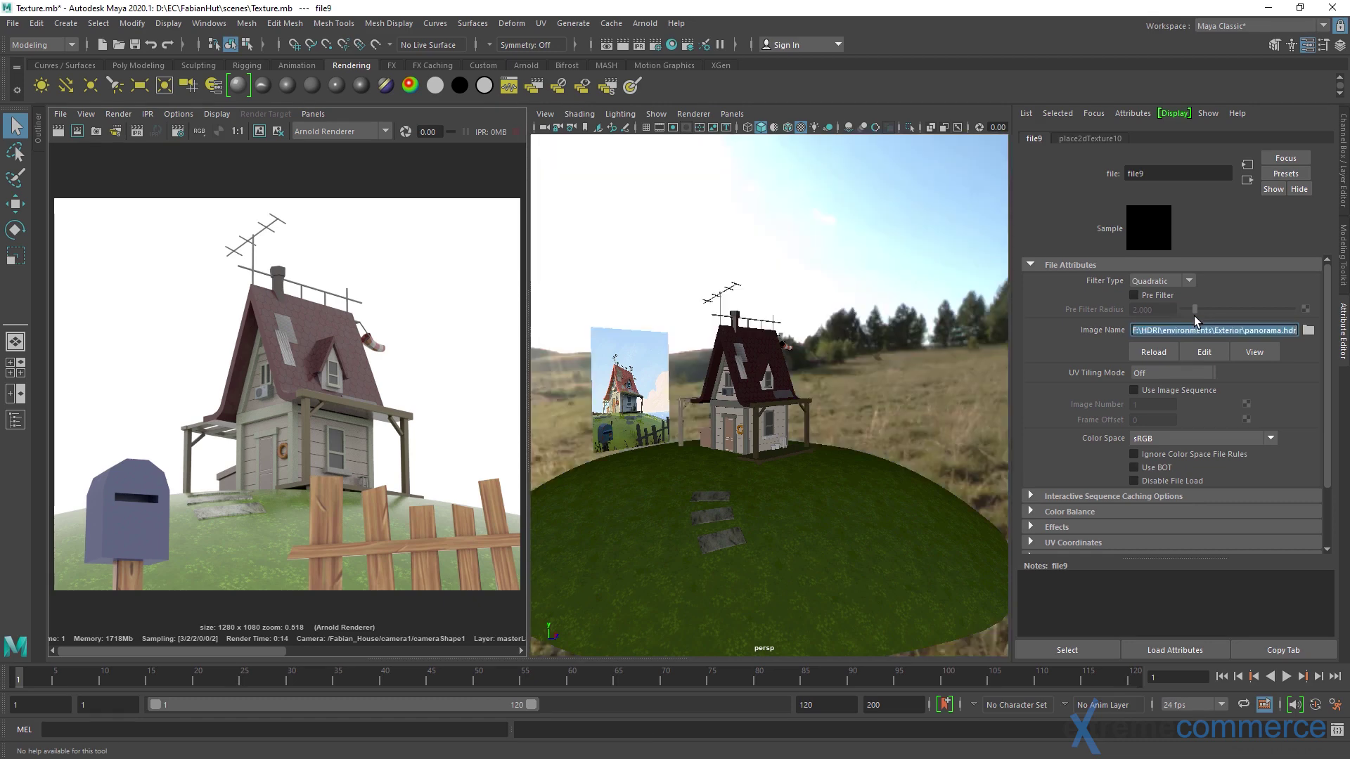
# Keep the current render image and re-render camera1 with the HDR environment lighting the scene.
pyautogui.click(238, 131)
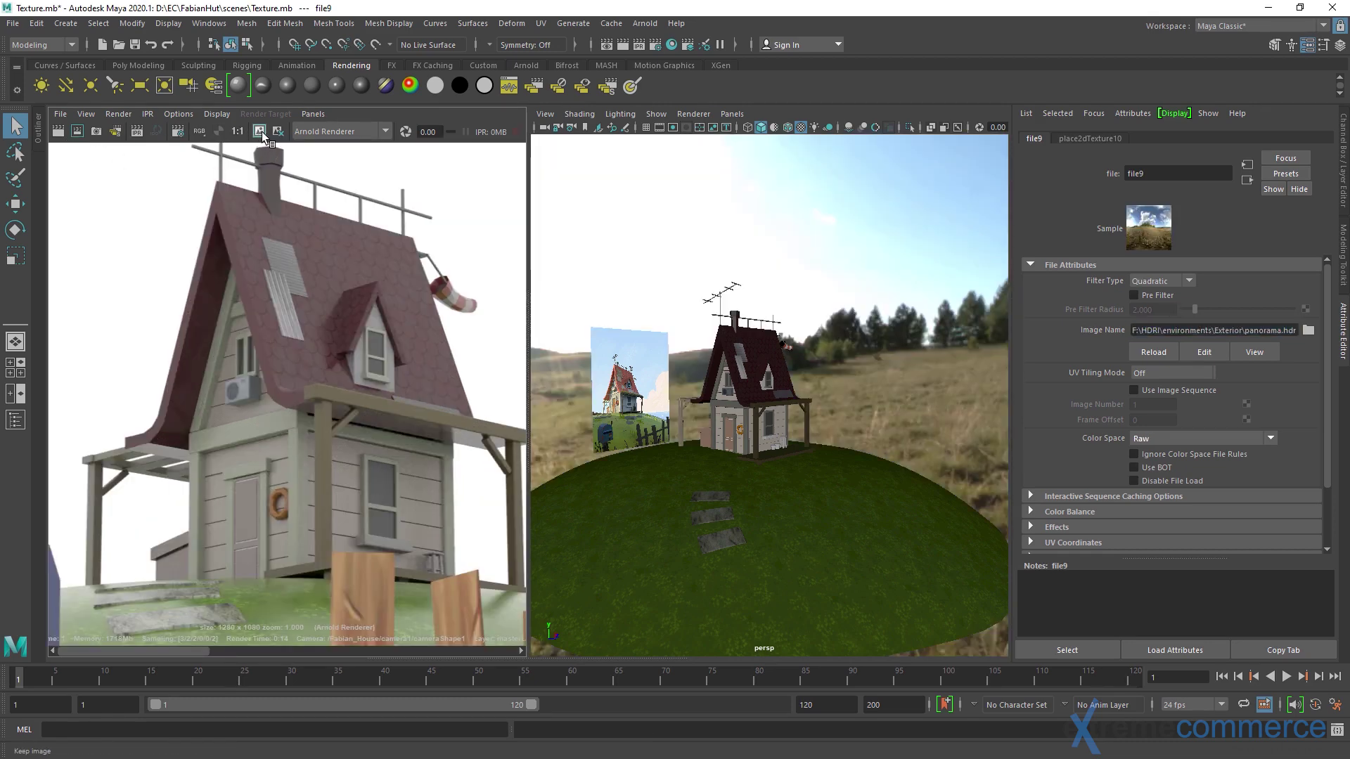
pyautogui.rightClick(61, 133)
pyautogui.click(127, 163)
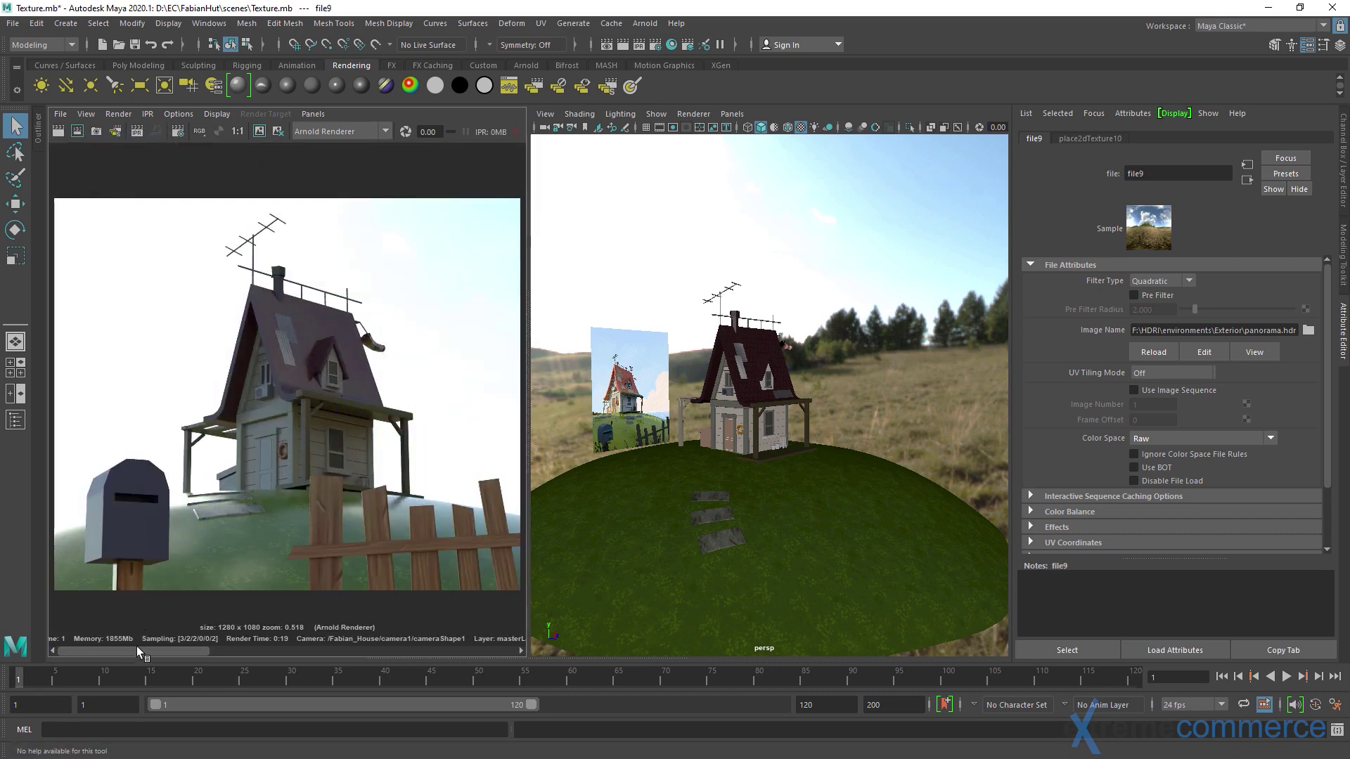
# Compare the HDR-lit render with the previously kept plain skydome render.
pyautogui.moveTo(128, 652)
pyautogui.mouseDown()
pyautogui.moveTo(264, 648)
pyautogui.moveTo(143, 652)
pyautogui.mouseUp()
pyautogui.moveTo(132, 654); pyautogui.dragTo(256, 647)
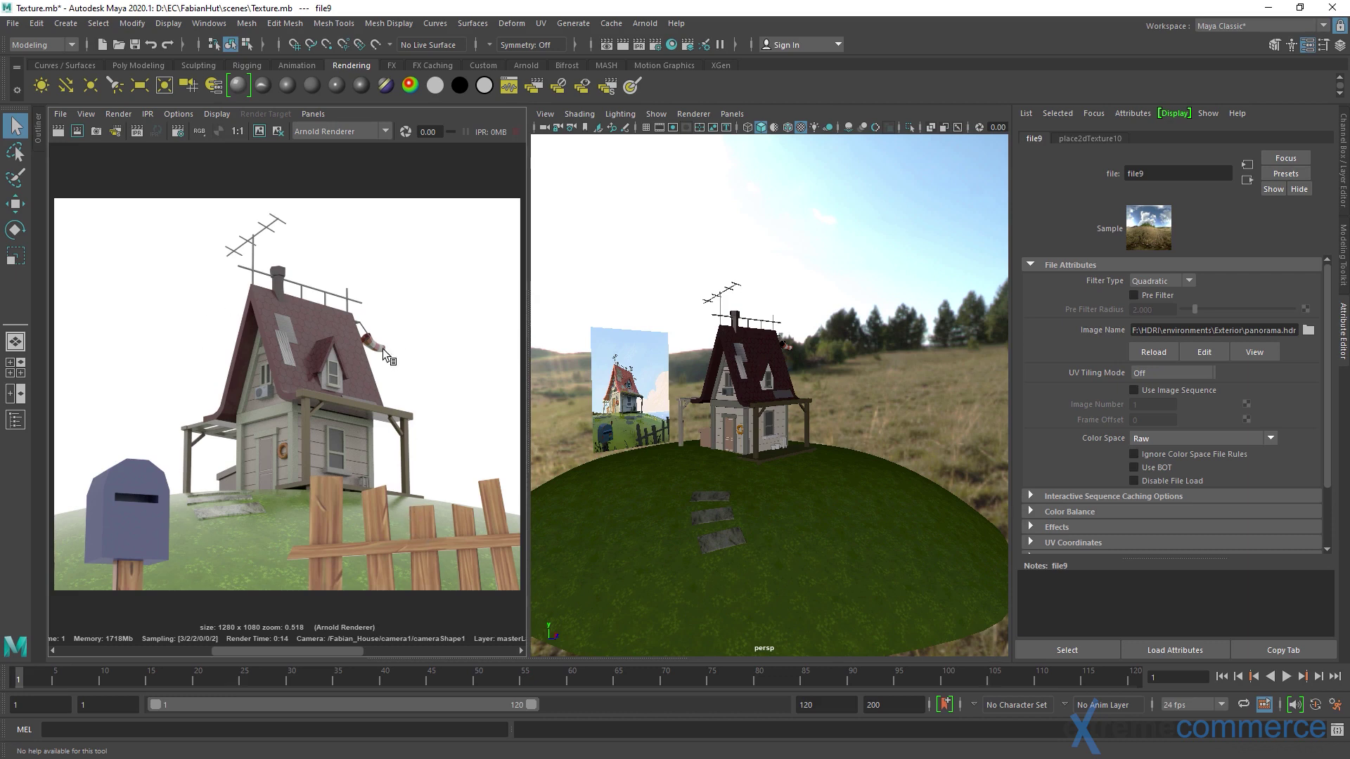
pyautogui.moveTo(281, 654); pyautogui.dragTo(142, 653)
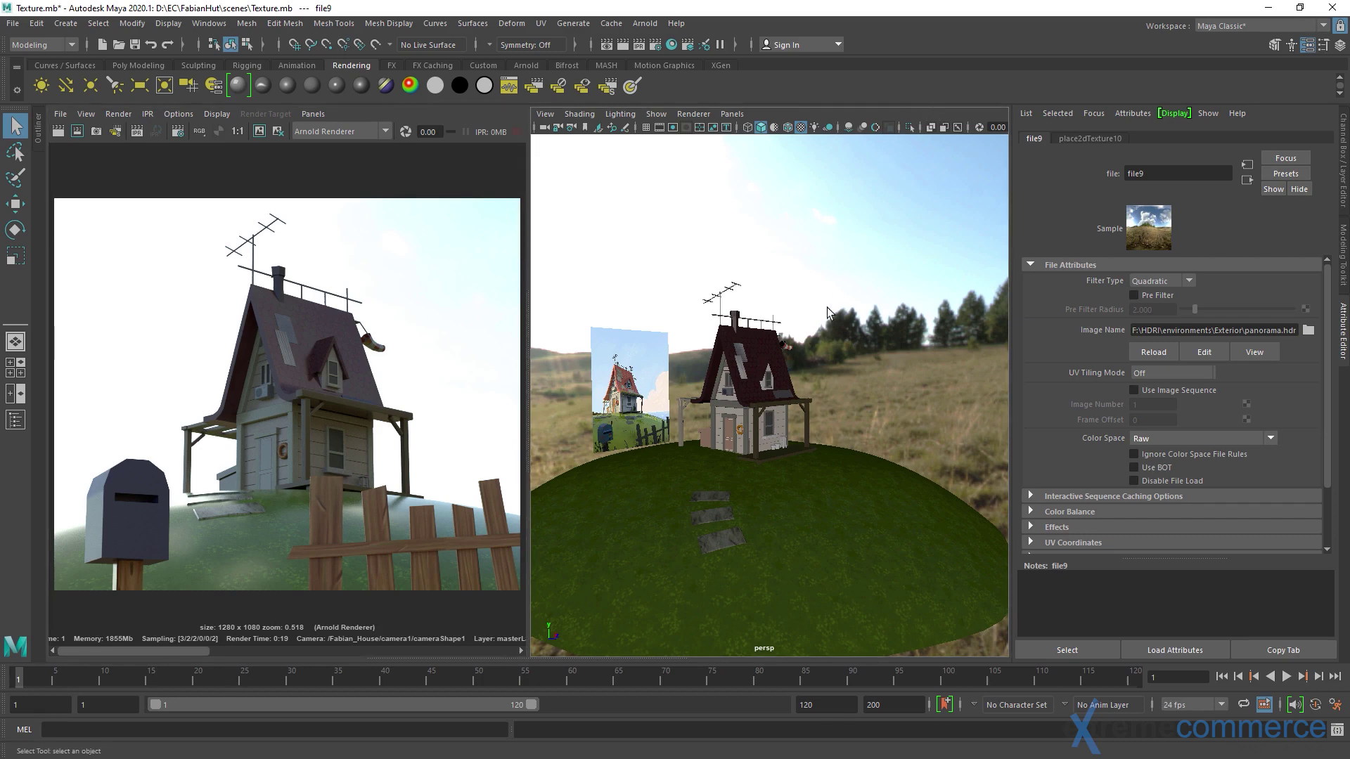
# Select the skydome light in the enlarged perspective view and examine its HDR panorama all around the house.
pyautogui.keyDown('alt'); pyautogui.moveTo(891, 367); pyautogui.dragTo(863, 348, button='right'); pyautogui.keyUp('alt')
pyautogui.click(768, 327)
pyautogui.press('space')
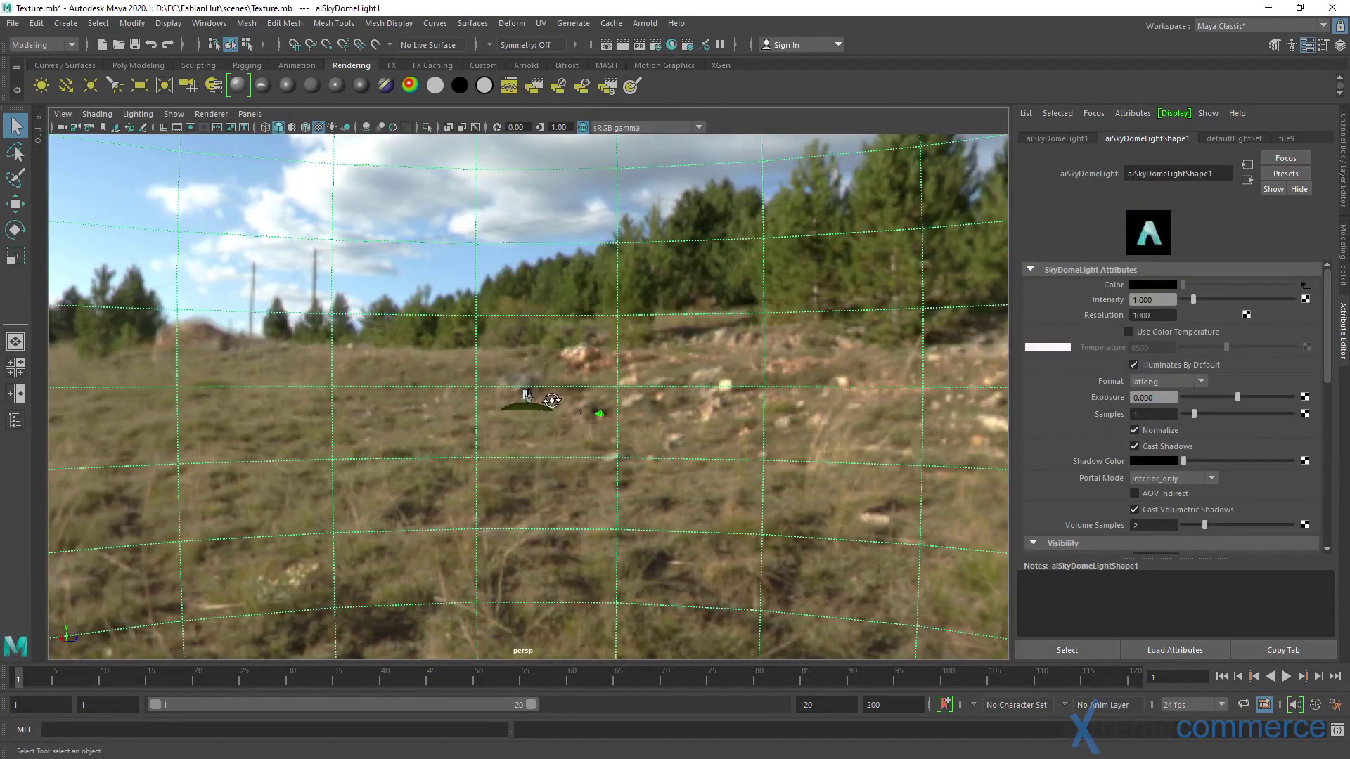
pyautogui.keyDown('alt'); pyautogui.moveTo(774, 348); pyautogui.dragTo(542, 408); pyautogui.keyUp('alt')
pyautogui.scroll(-2, 542, 408)
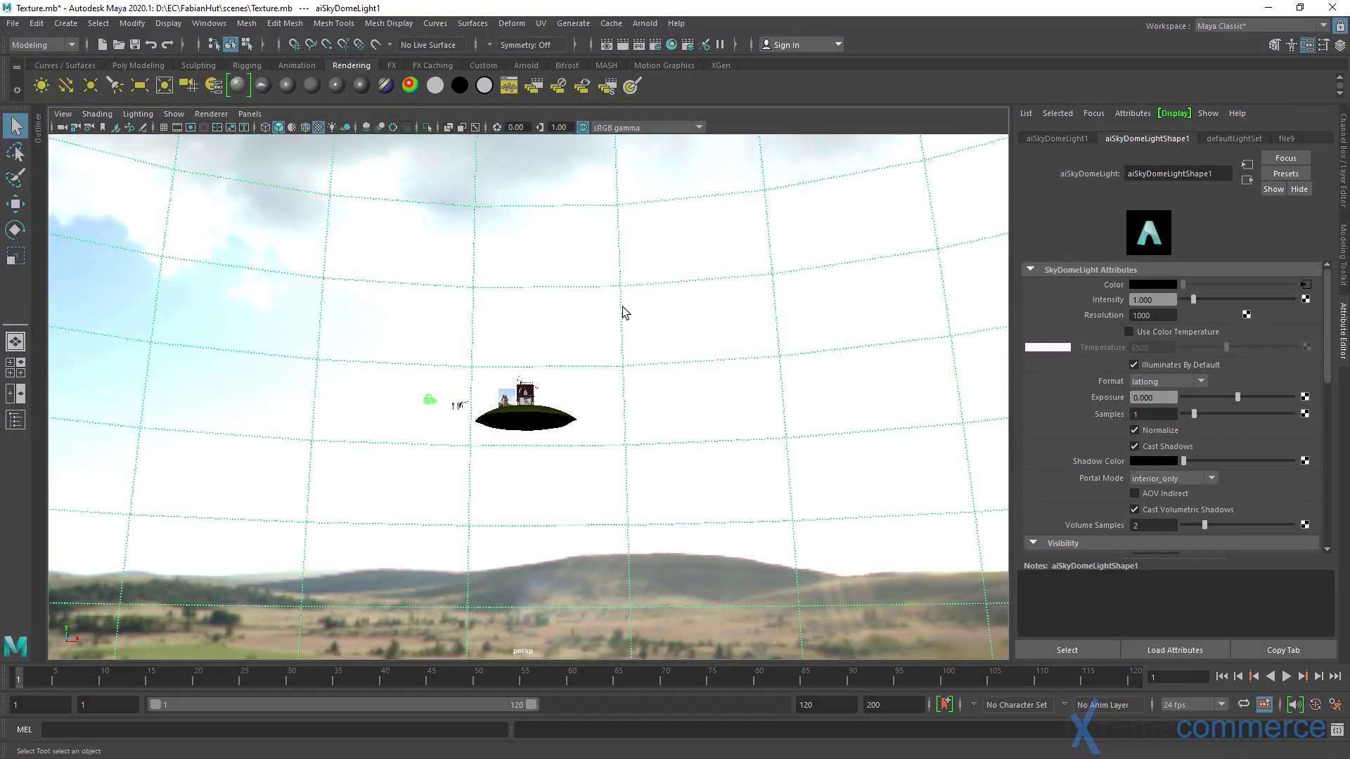
pyautogui.hotkey('ctrl', 'z')
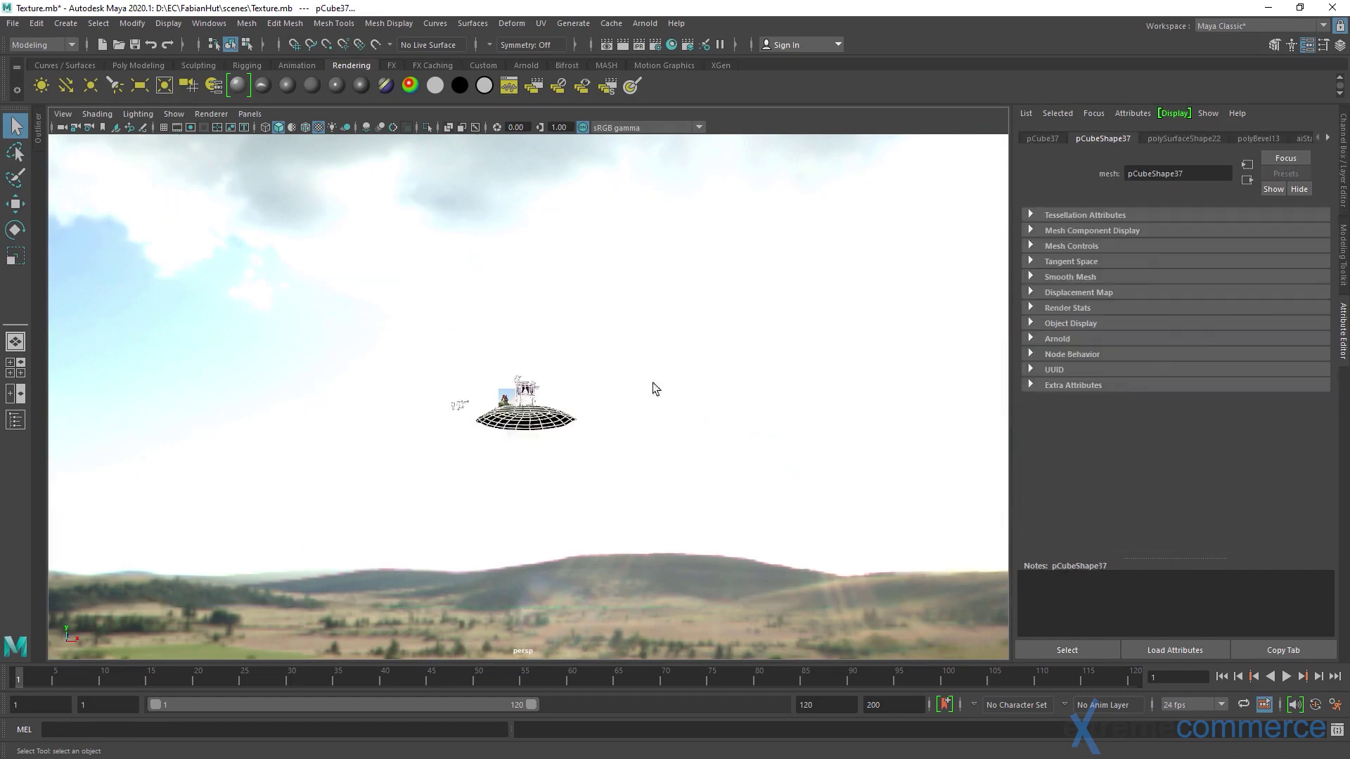
pyautogui.click(623, 366)
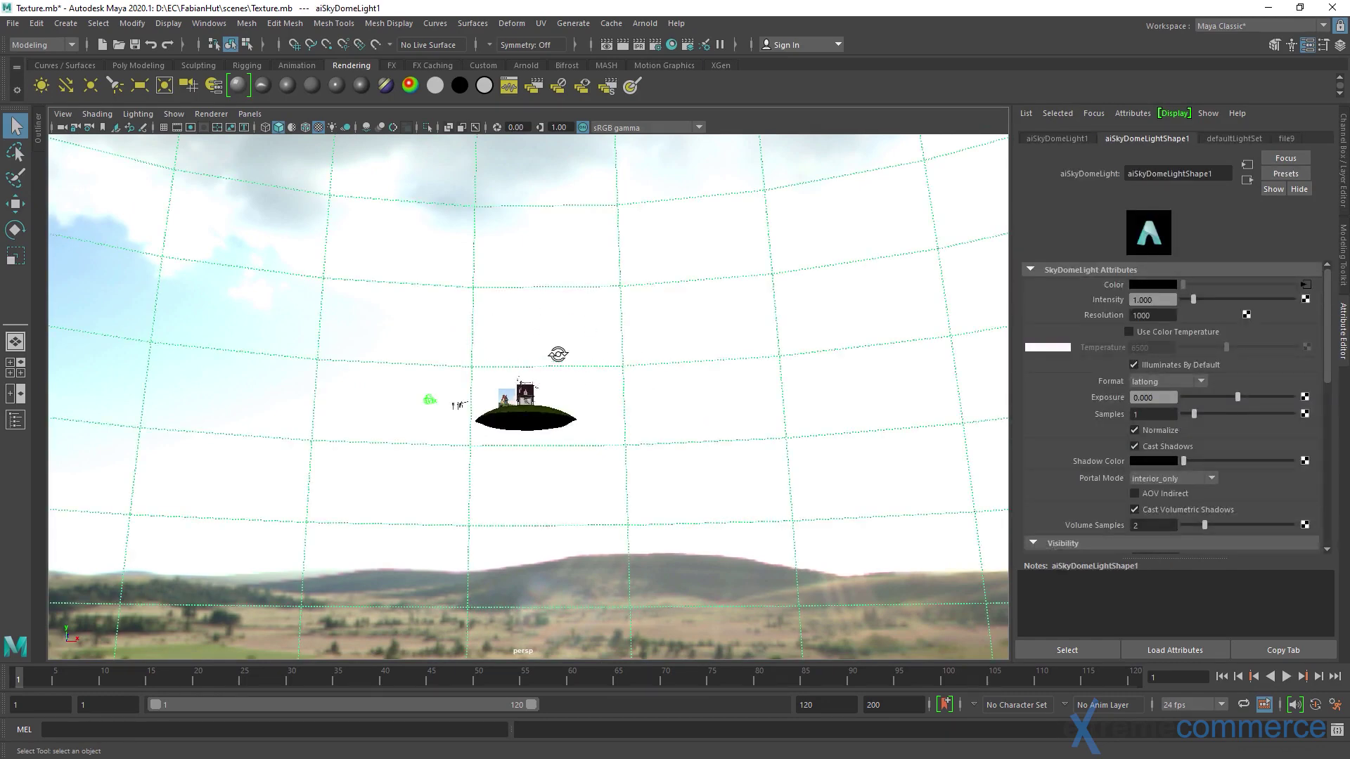
pyautogui.keyDown('alt'); pyautogui.moveTo(557, 350); pyautogui.dragTo(196, 373); pyautogui.keyUp('alt')
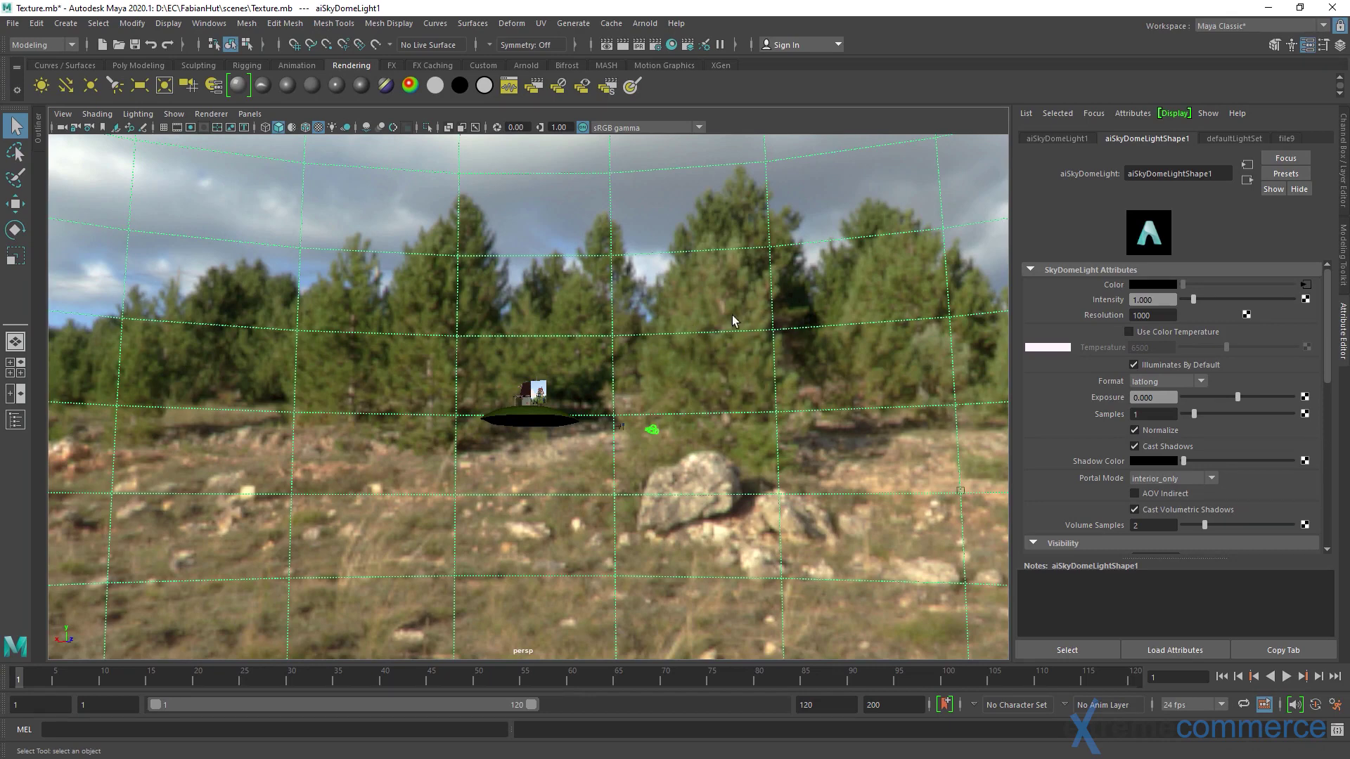
pyautogui.keyDown('alt'); pyautogui.moveTo(685, 378); pyautogui.dragTo(534, 443); pyautogui.keyUp('alt')
pyautogui.scroll(5, 535, 436)
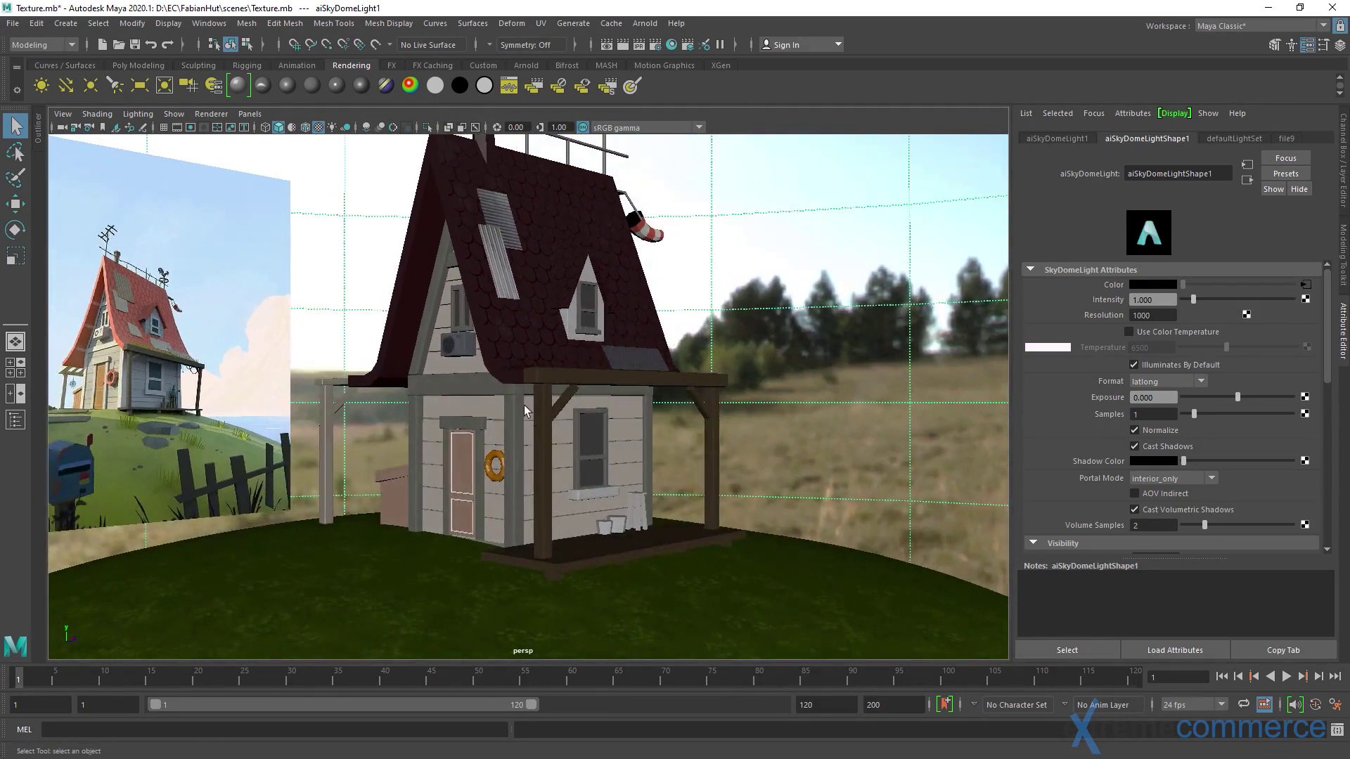
pyautogui.scroll(2, 533, 443)
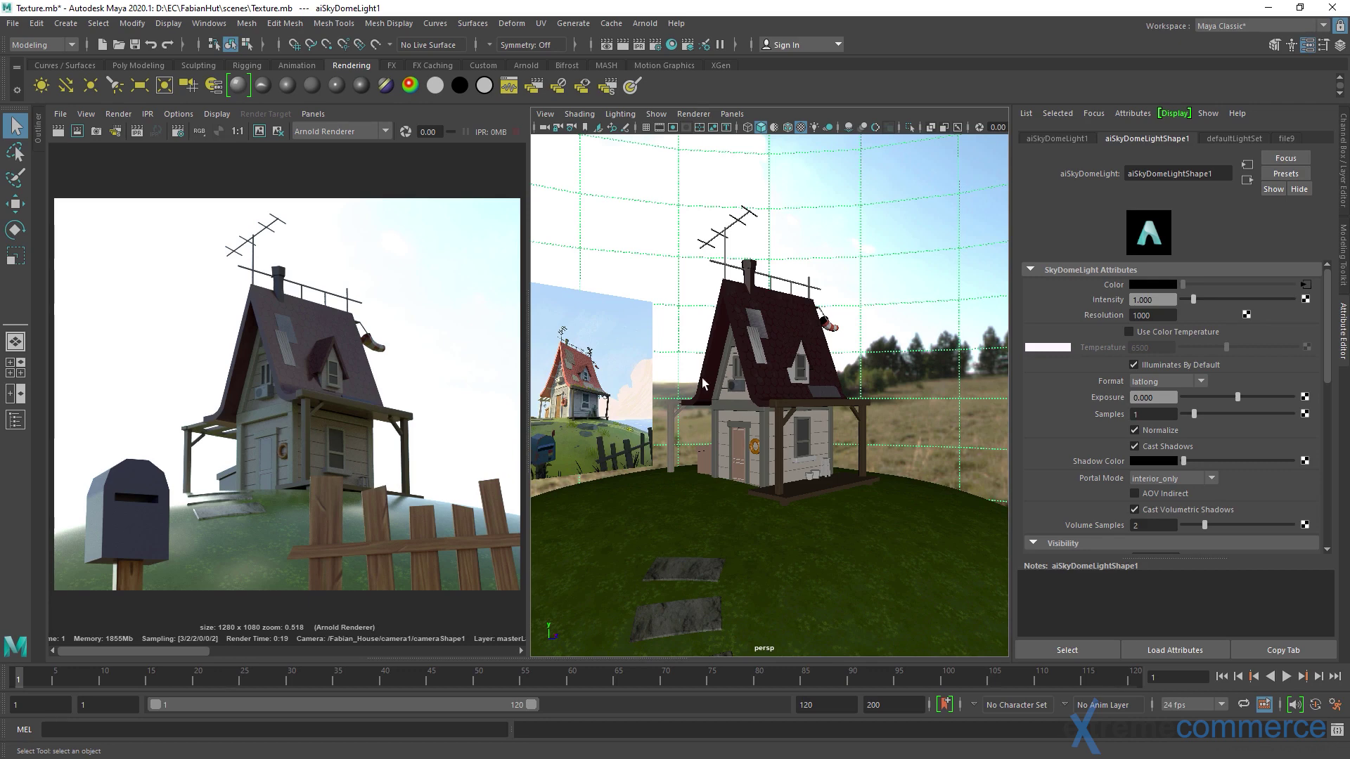
# Activate Rotate on the skydome light and start an IPR render of camera1.
pyautogui.moveTo(781, 365)
pyautogui.keyDown('alt'); pyautogui.mouseDown()
pyautogui.moveTo(738, 376)
pyautogui.moveTo(772, 352)
pyautogui.mouseUp(); pyautogui.keyUp('alt')
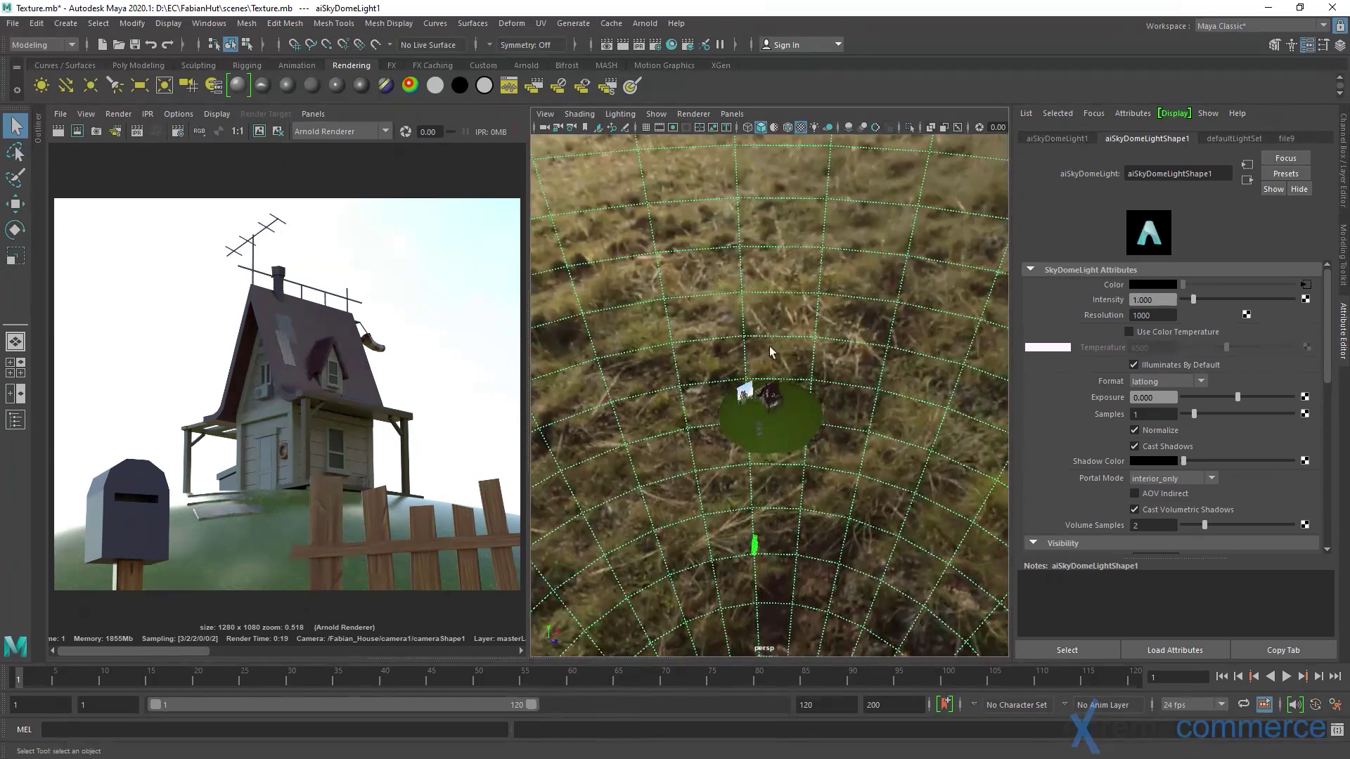
pyautogui.scroll(5, 771, 351)
pyautogui.press('e')
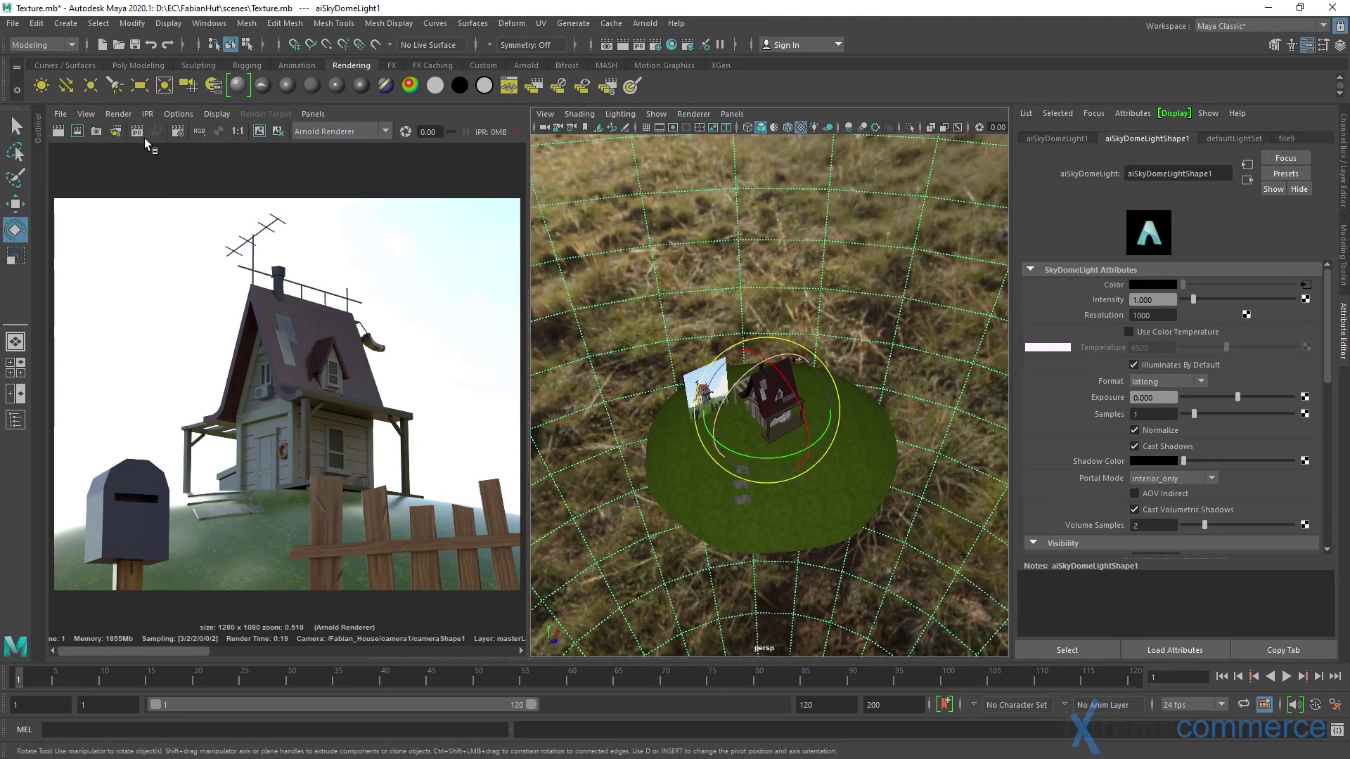
pyautogui.rightClick(138, 132)
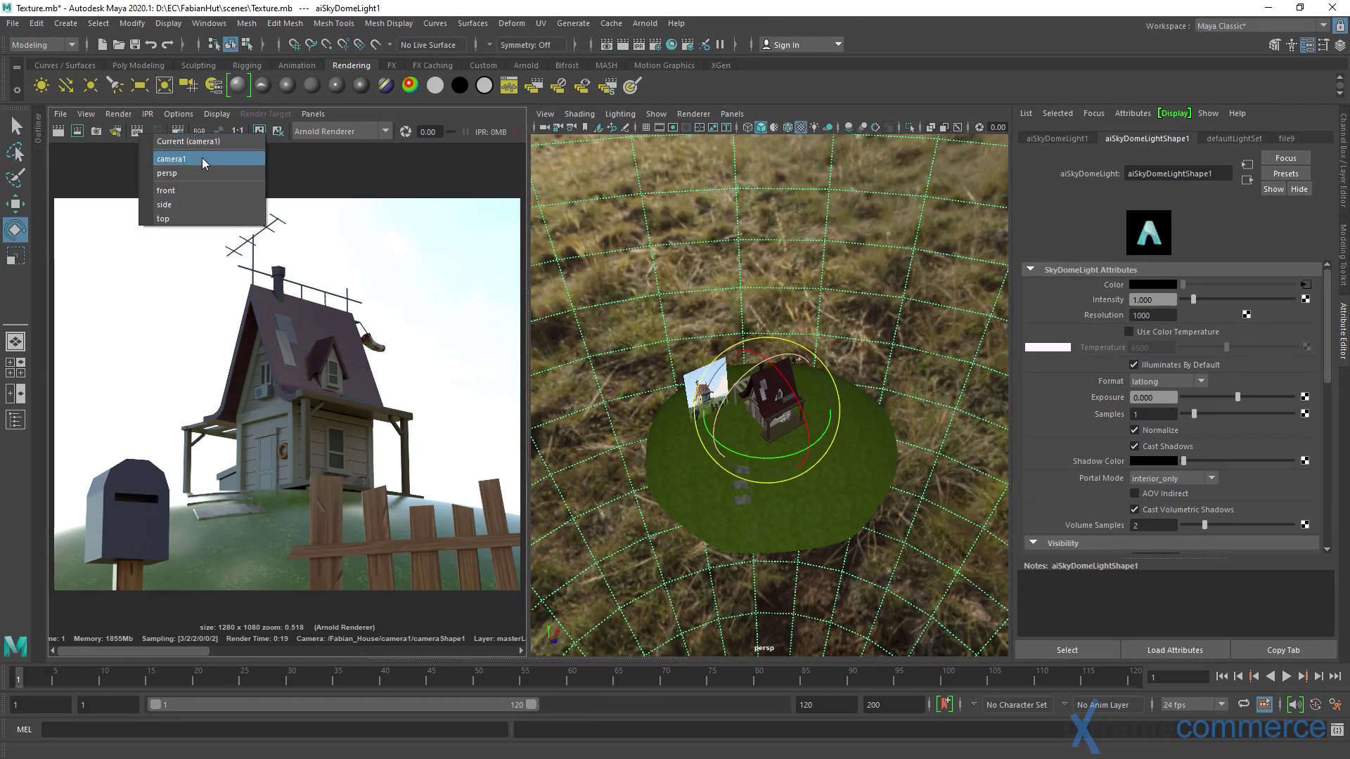
pyautogui.click(203, 158)
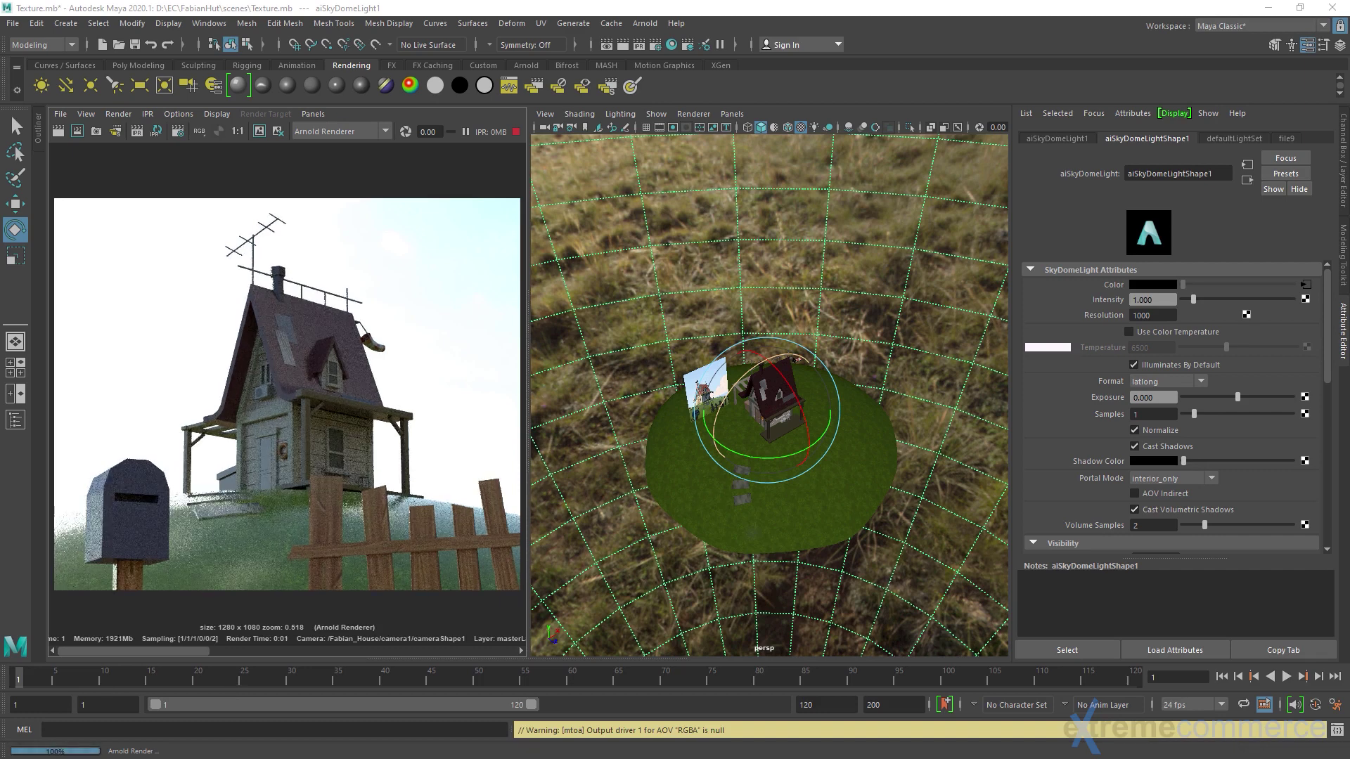
# Rotate the skydome light around its vertical axis to try several lighting directions in the live render, and stop the IPR.
pyautogui.keyDown('alt'); pyautogui.moveTo(664, 460); pyautogui.dragTo(764, 460); pyautogui.keyUp('alt')
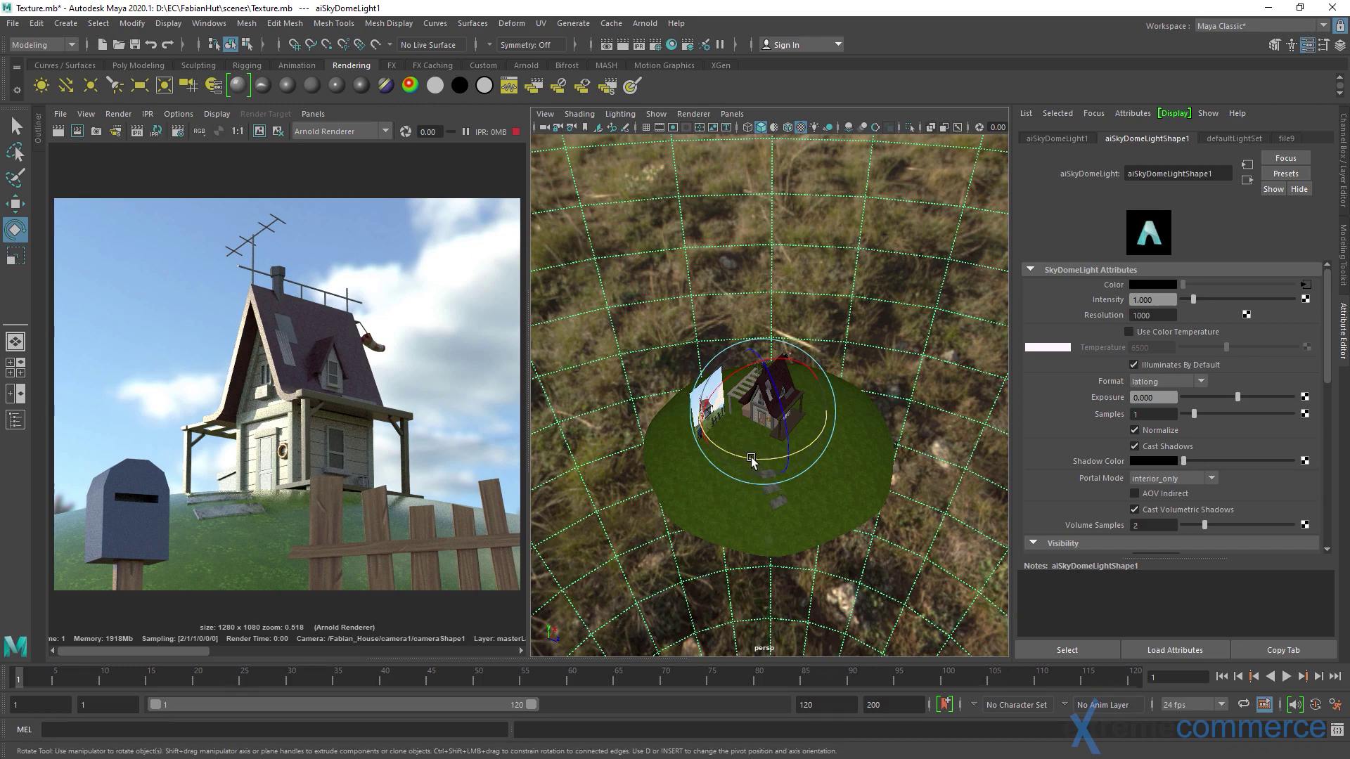
pyautogui.moveTo(749, 458); pyautogui.dragTo(753, 458)
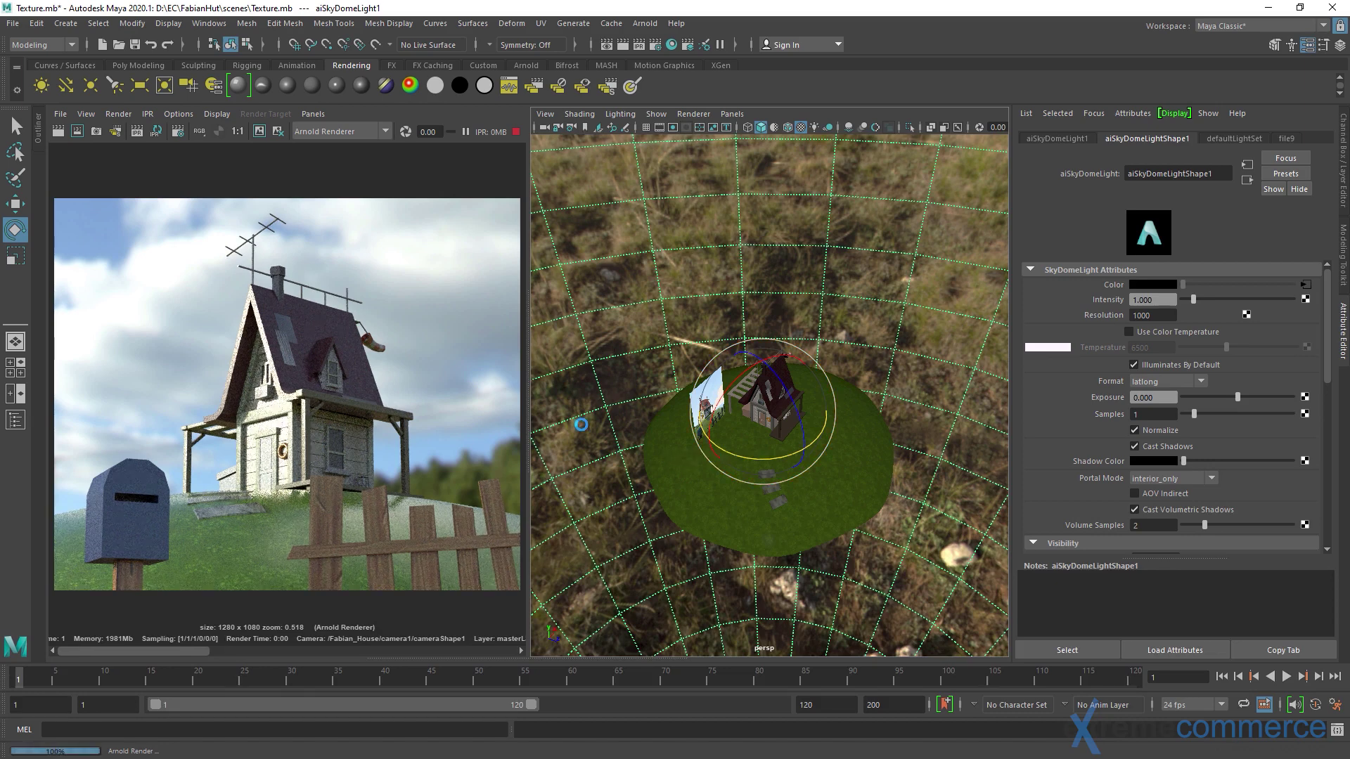
pyautogui.moveTo(715, 444); pyautogui.dragTo(695, 406)
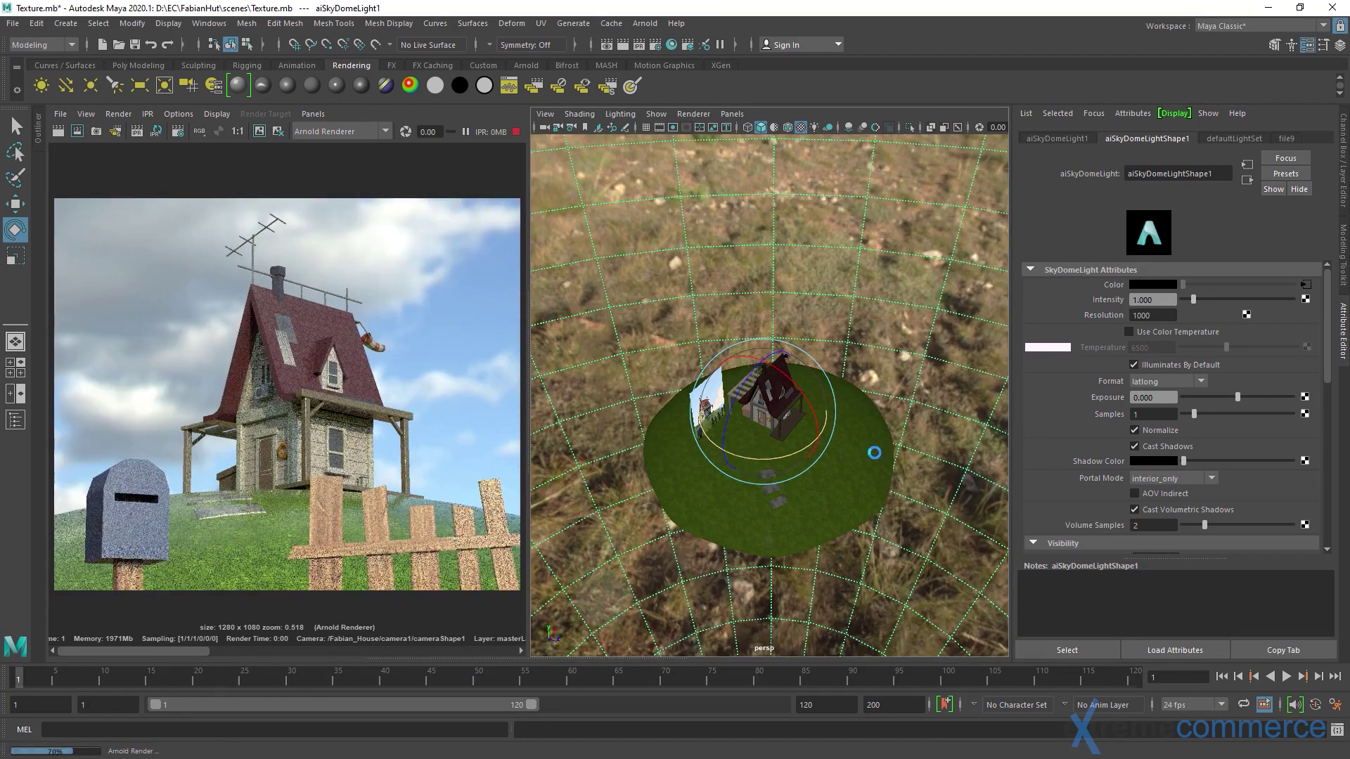
pyautogui.moveTo(874, 453); pyautogui.dragTo(649, 452)
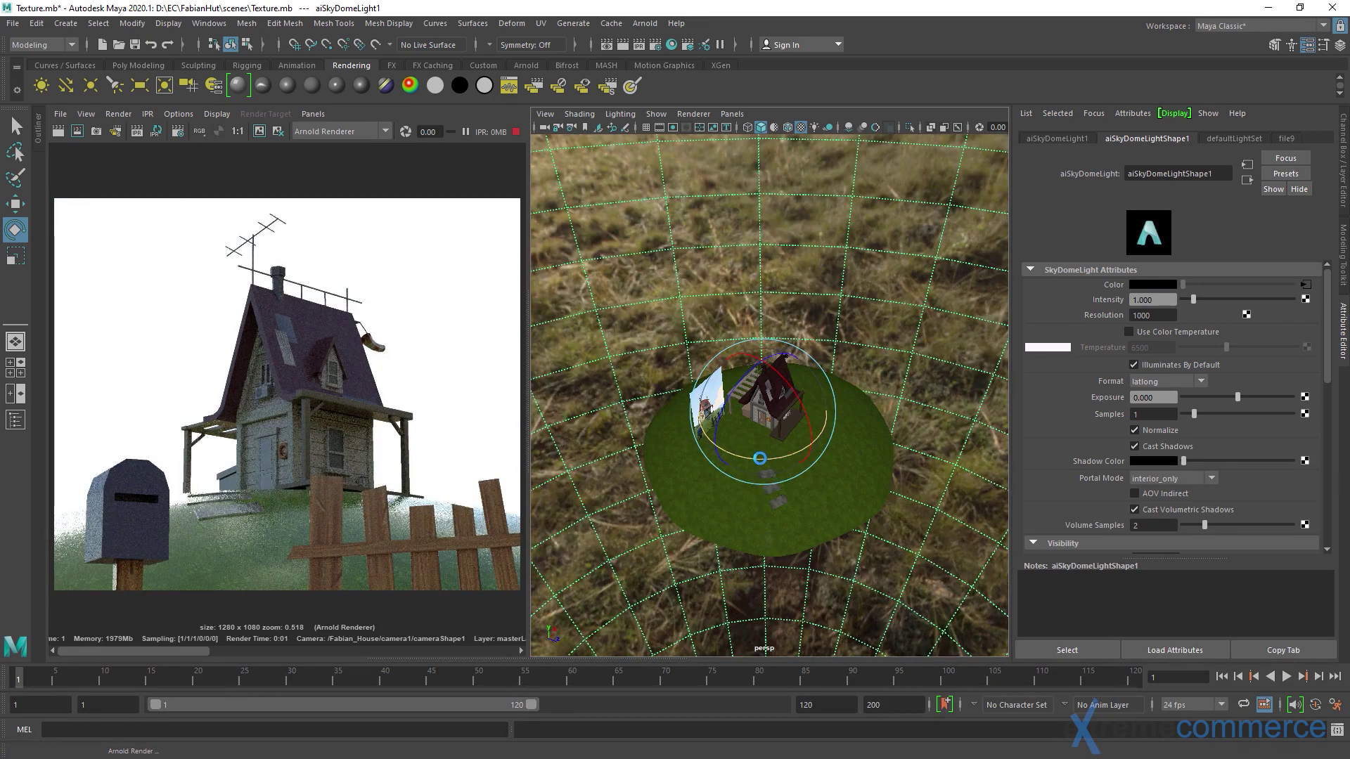
pyautogui.click(516, 132)
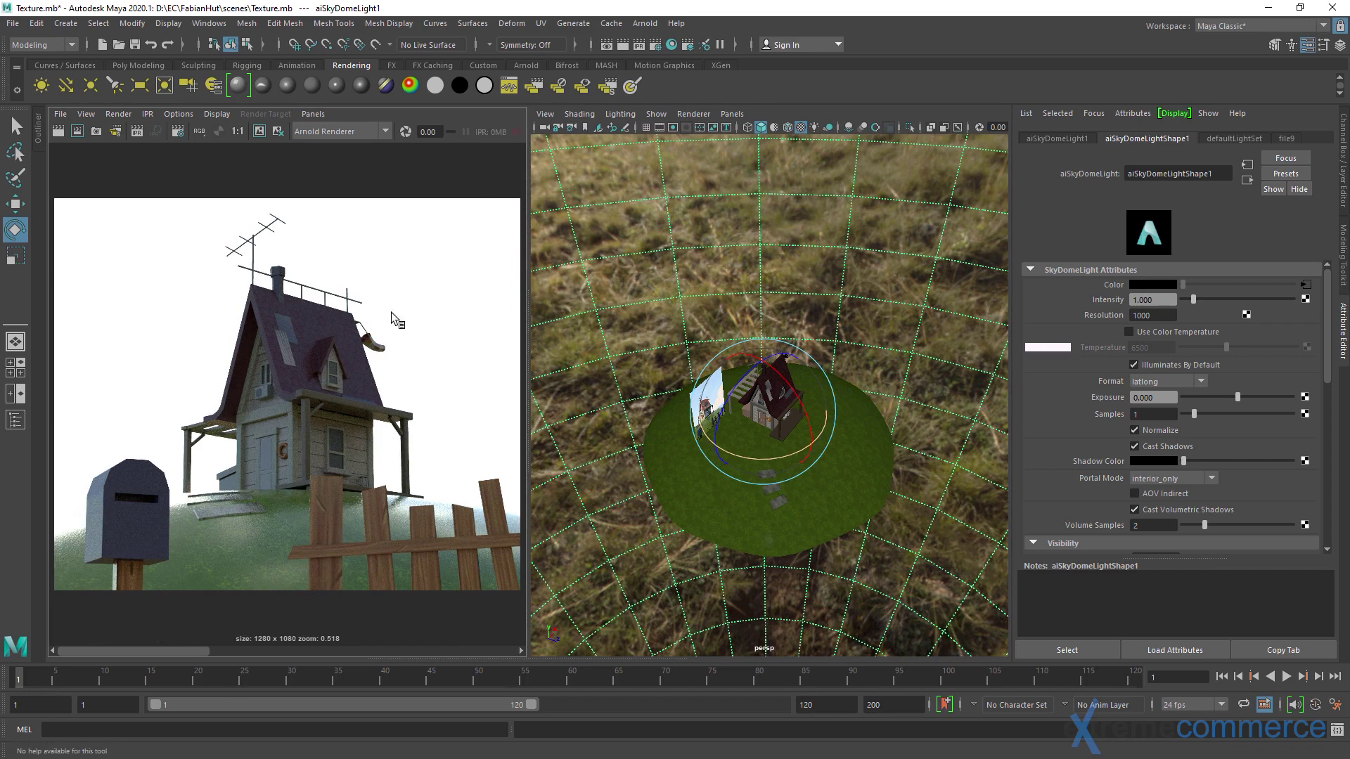
# Show the Outliner and hide aiSkyDomeLight1 in the scene.
pyautogui.click(40, 131)
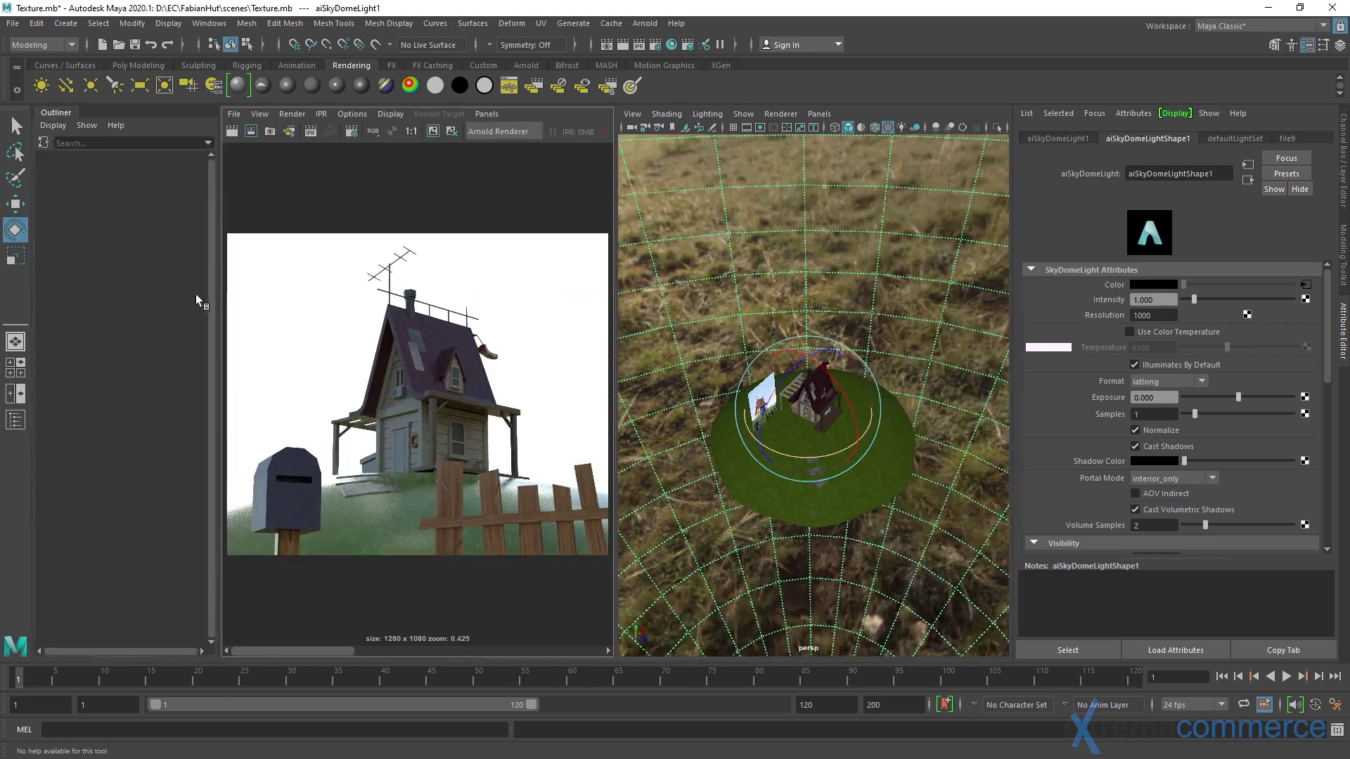
pyautogui.click(141, 243)
pyautogui.click(103, 186)
pyautogui.hotkey('ctrl', 'h')
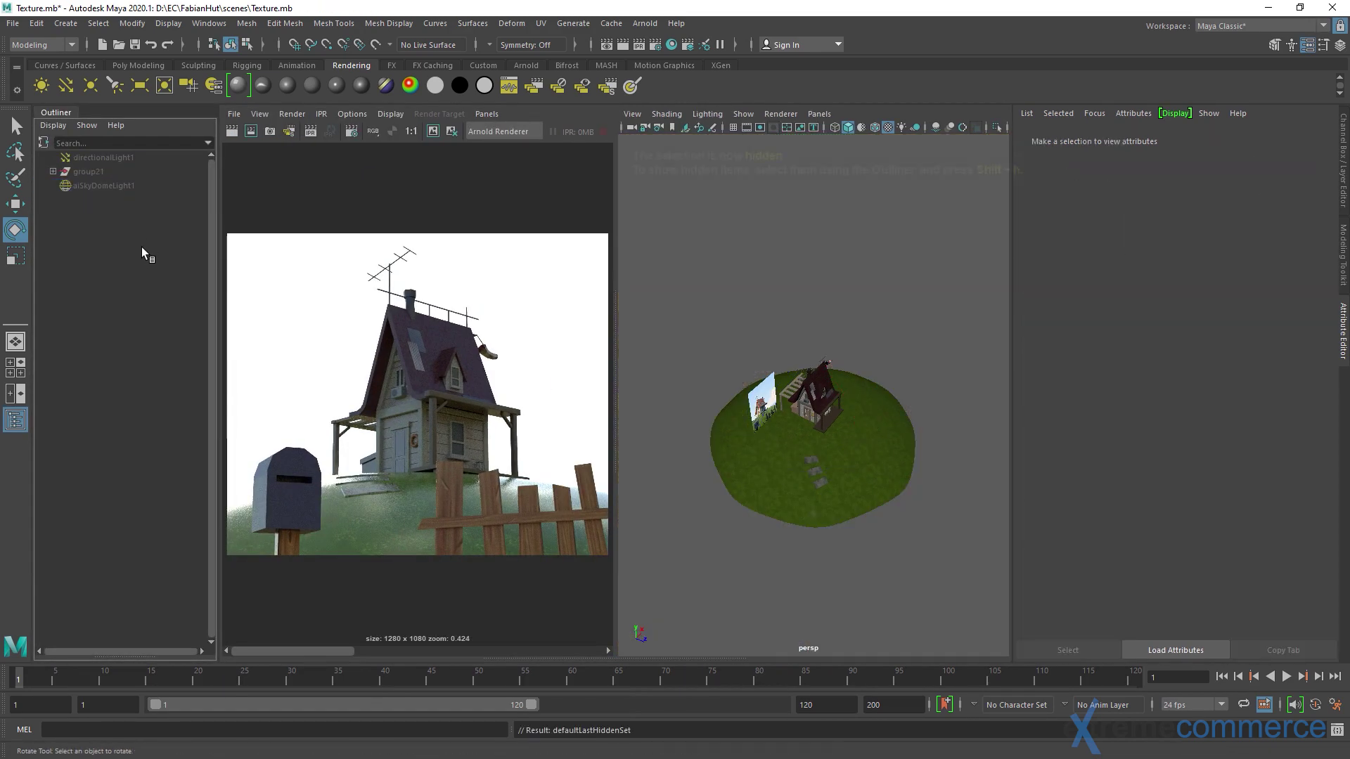
# Unhide directionalLight1 and expand its Arnold attributes for review.
pyautogui.click(126, 159)
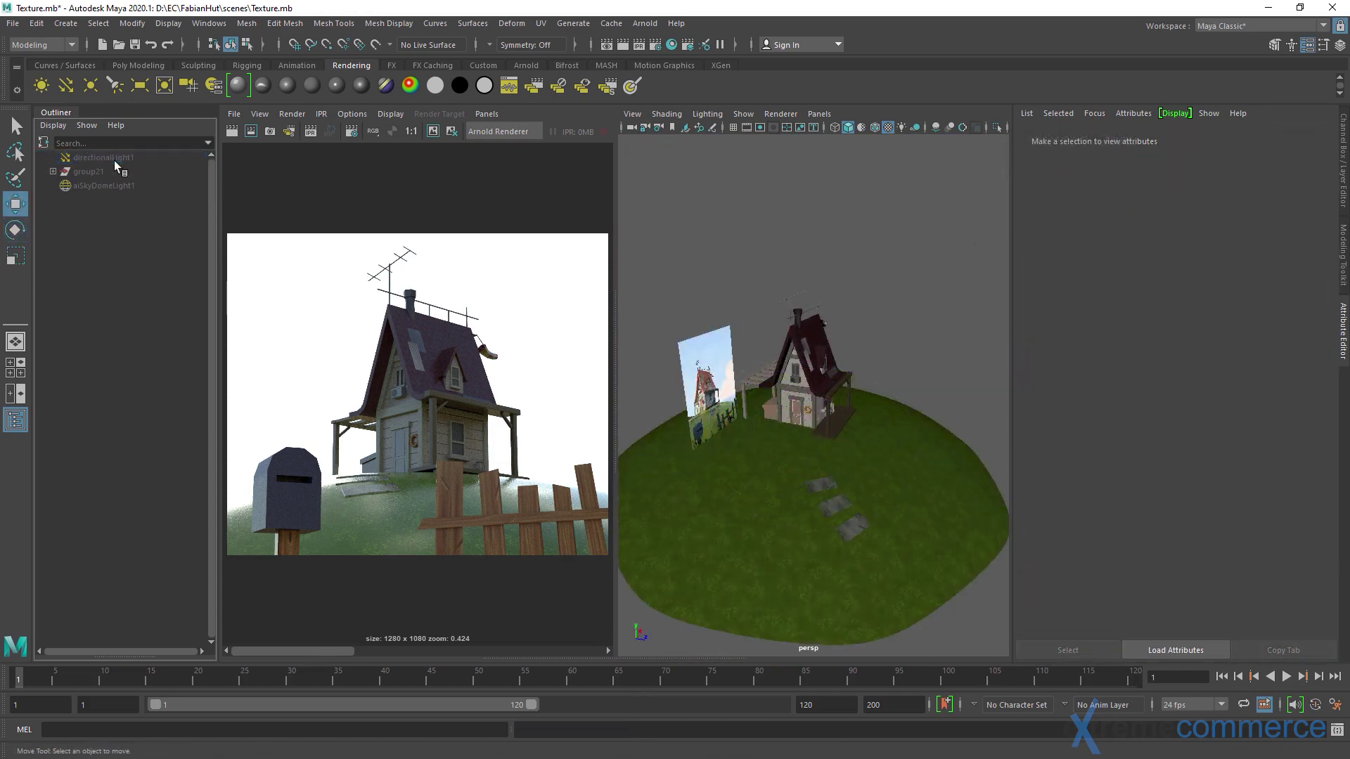
pyautogui.click(113, 156)
pyautogui.hotkey('shift', 'h')
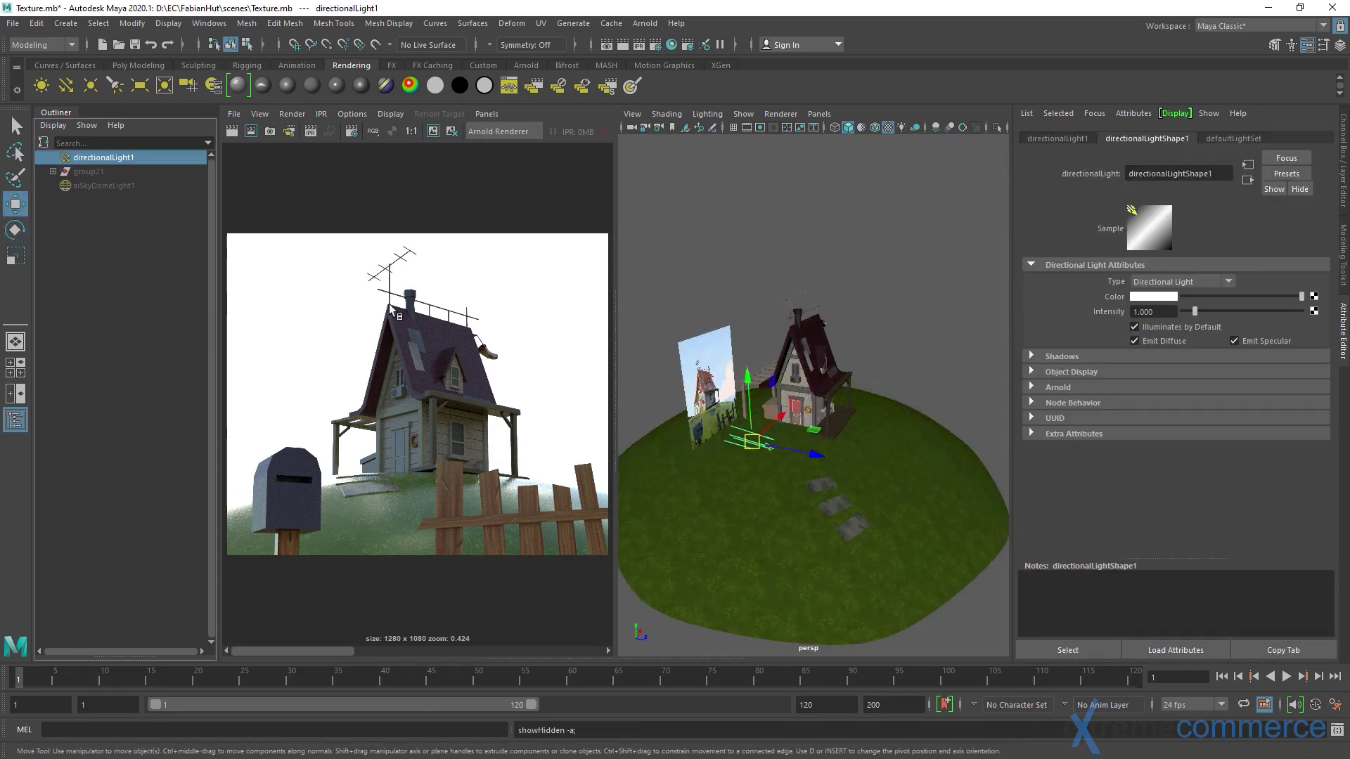
pyautogui.click(1057, 387)
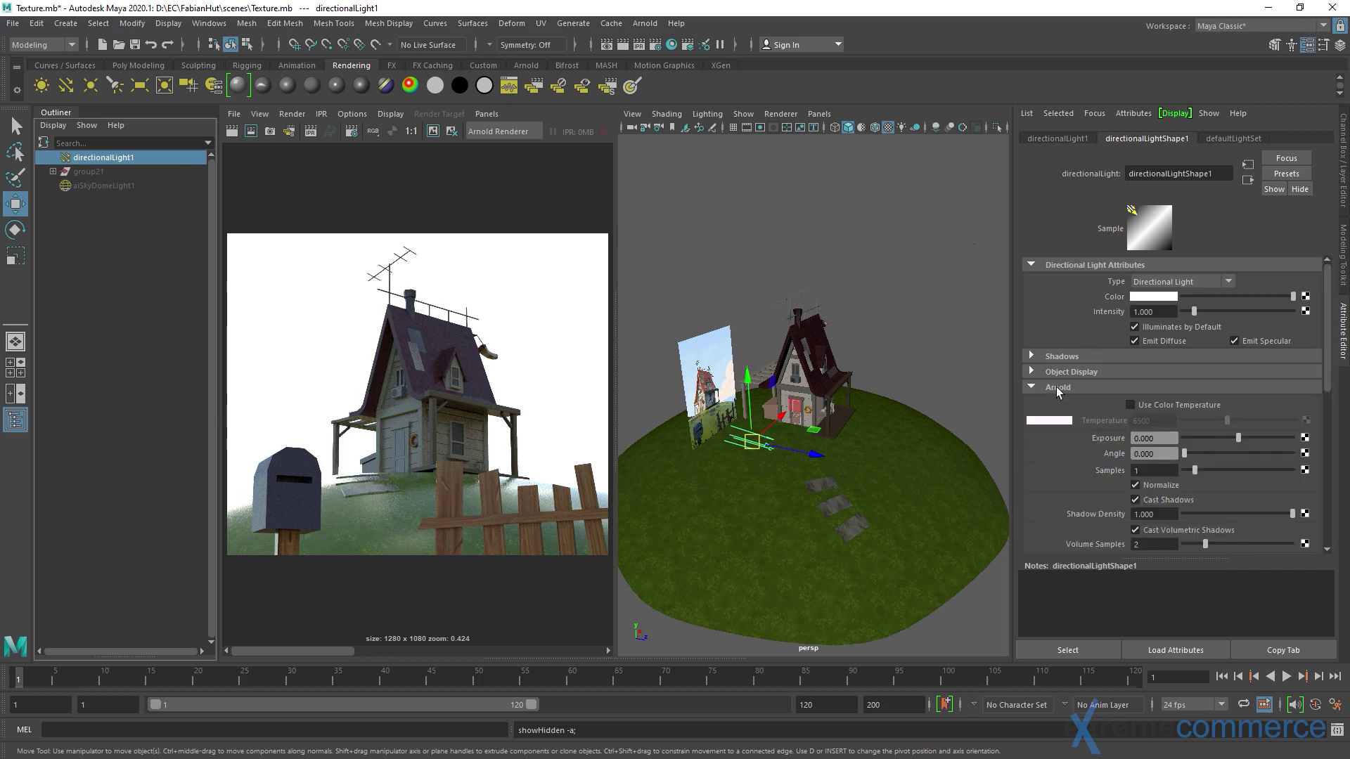
pyautogui.scroll(-4, 1075, 425)
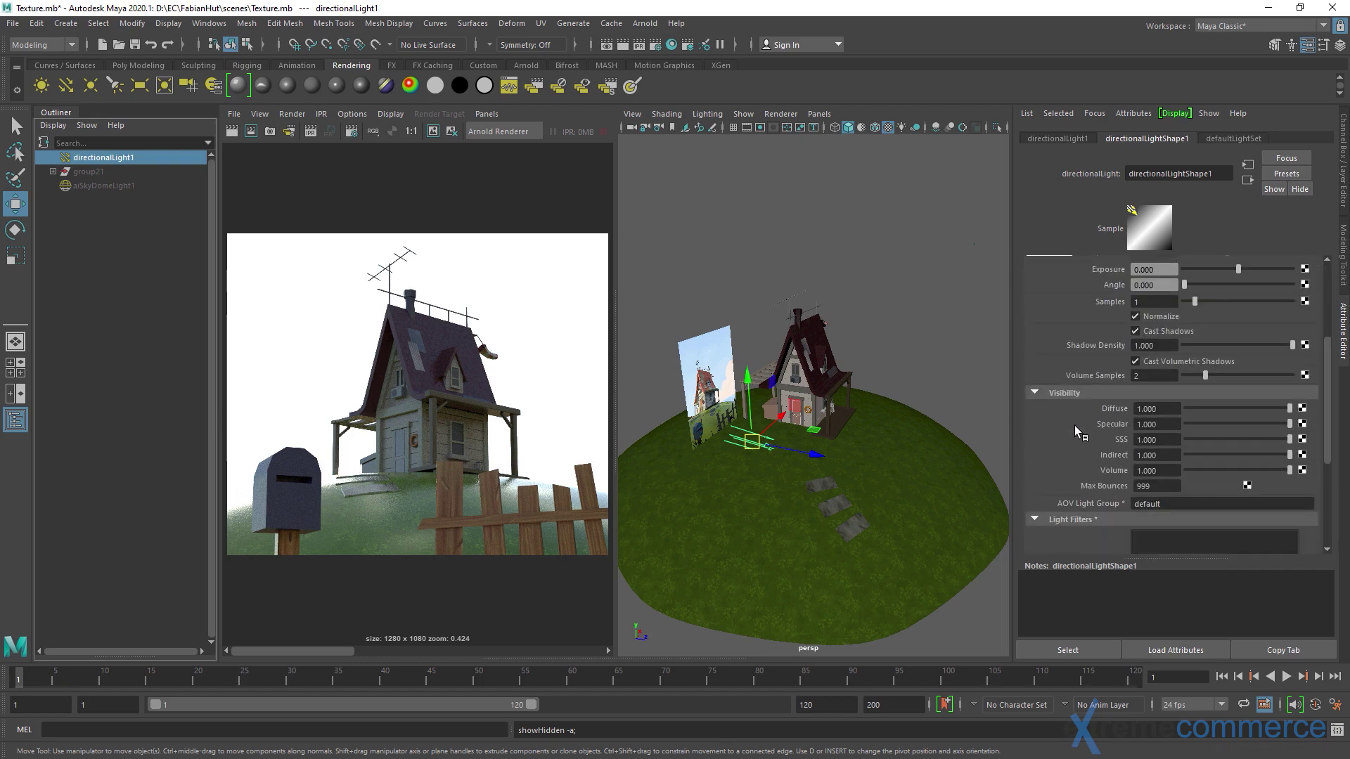
pyautogui.scroll(2, 1078, 433)
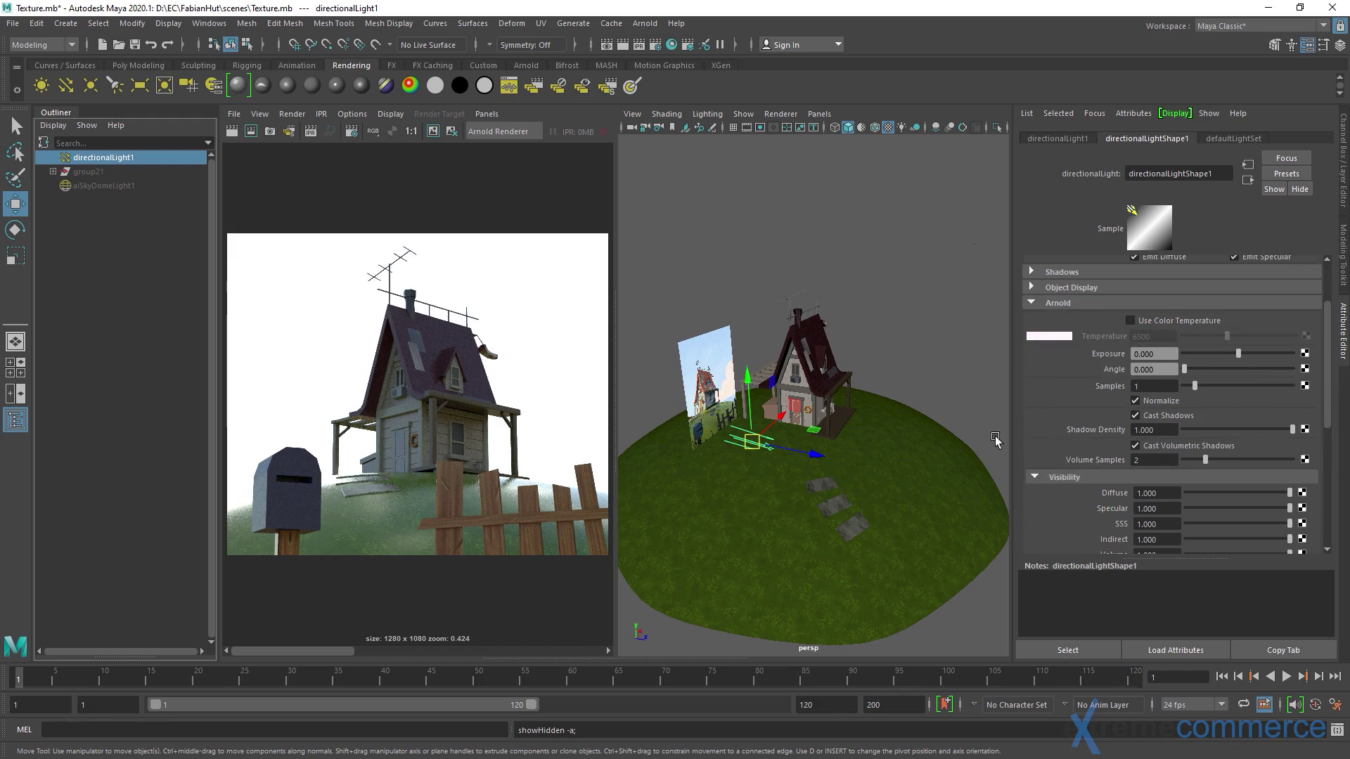
# Hide the reference image plane beside the house.
pyautogui.scroll(5, 914, 464)
pyautogui.scroll(-5, 911, 469)
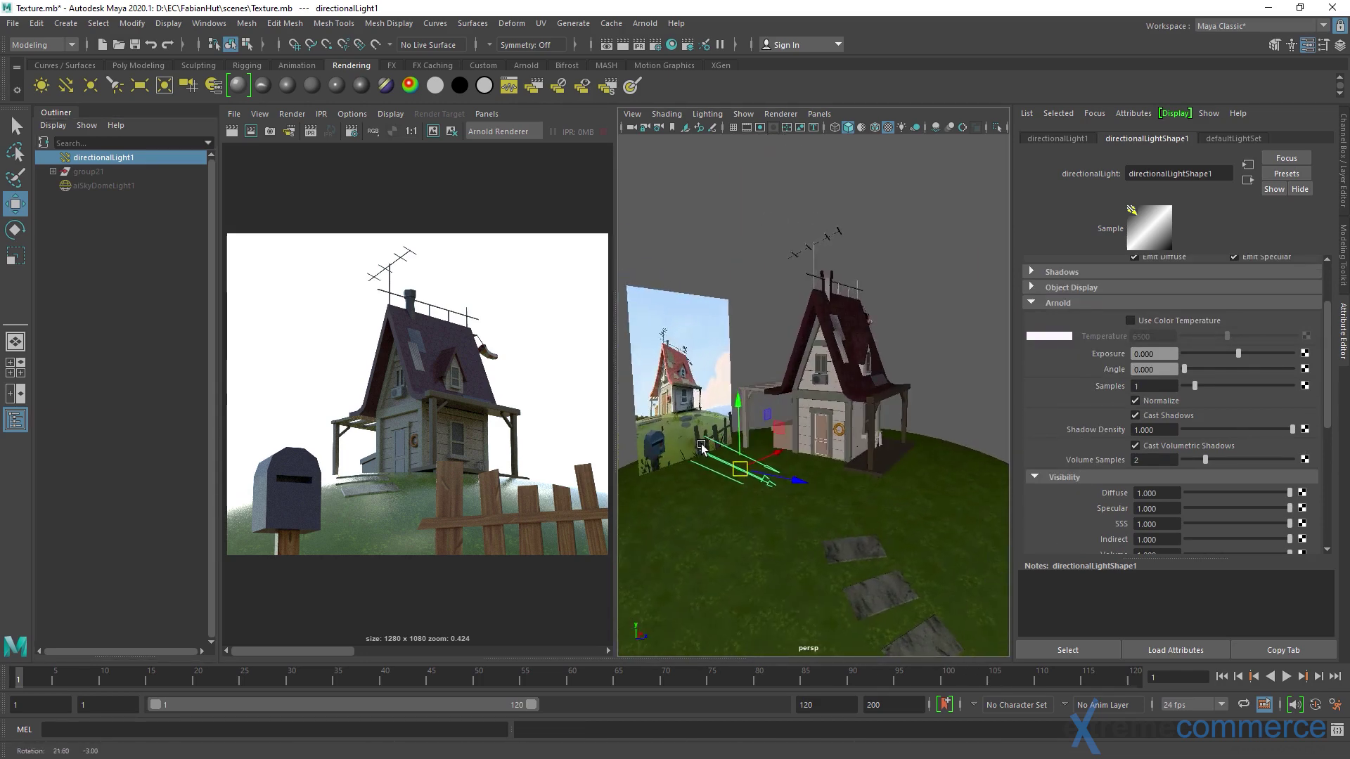
pyautogui.click(679, 322)
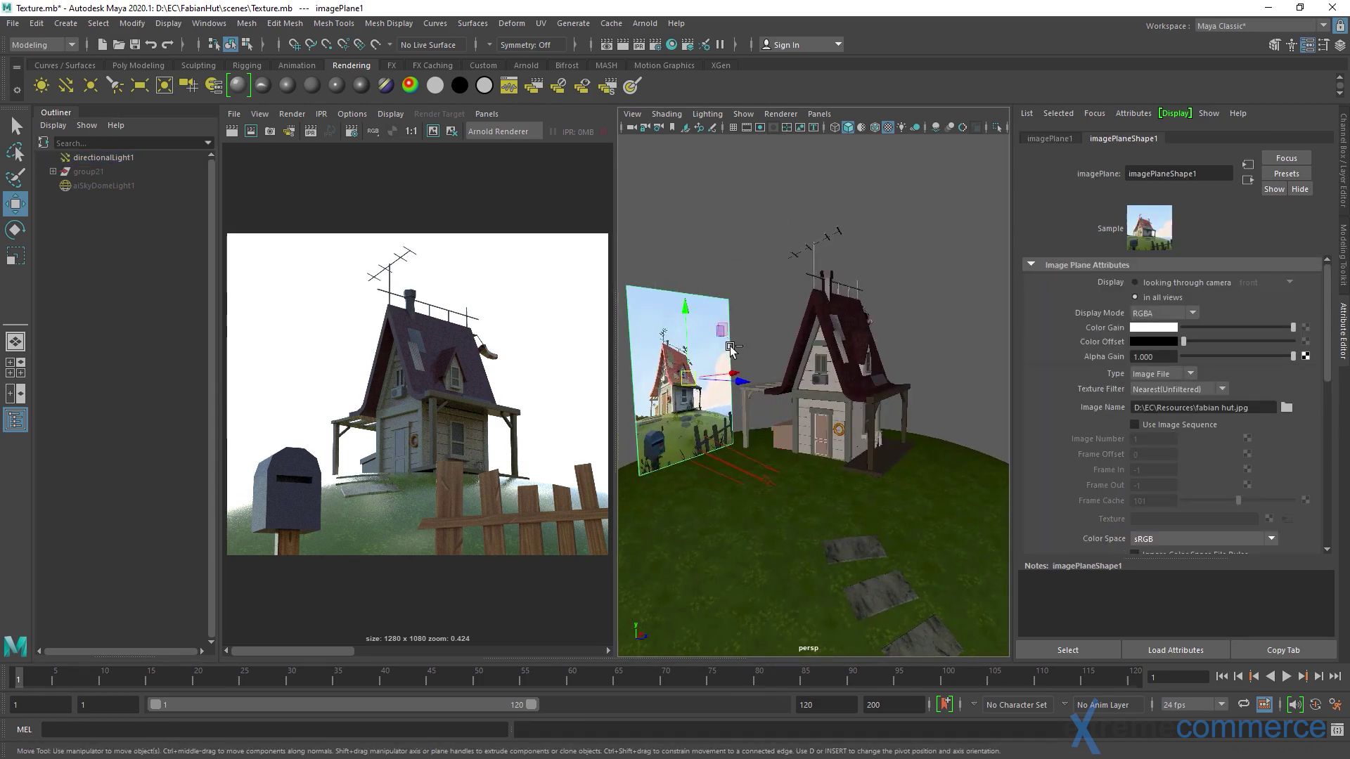
pyautogui.hotkey('ctrl', 'h')
pyautogui.scroll(-5, 753, 394)
pyautogui.press('q')
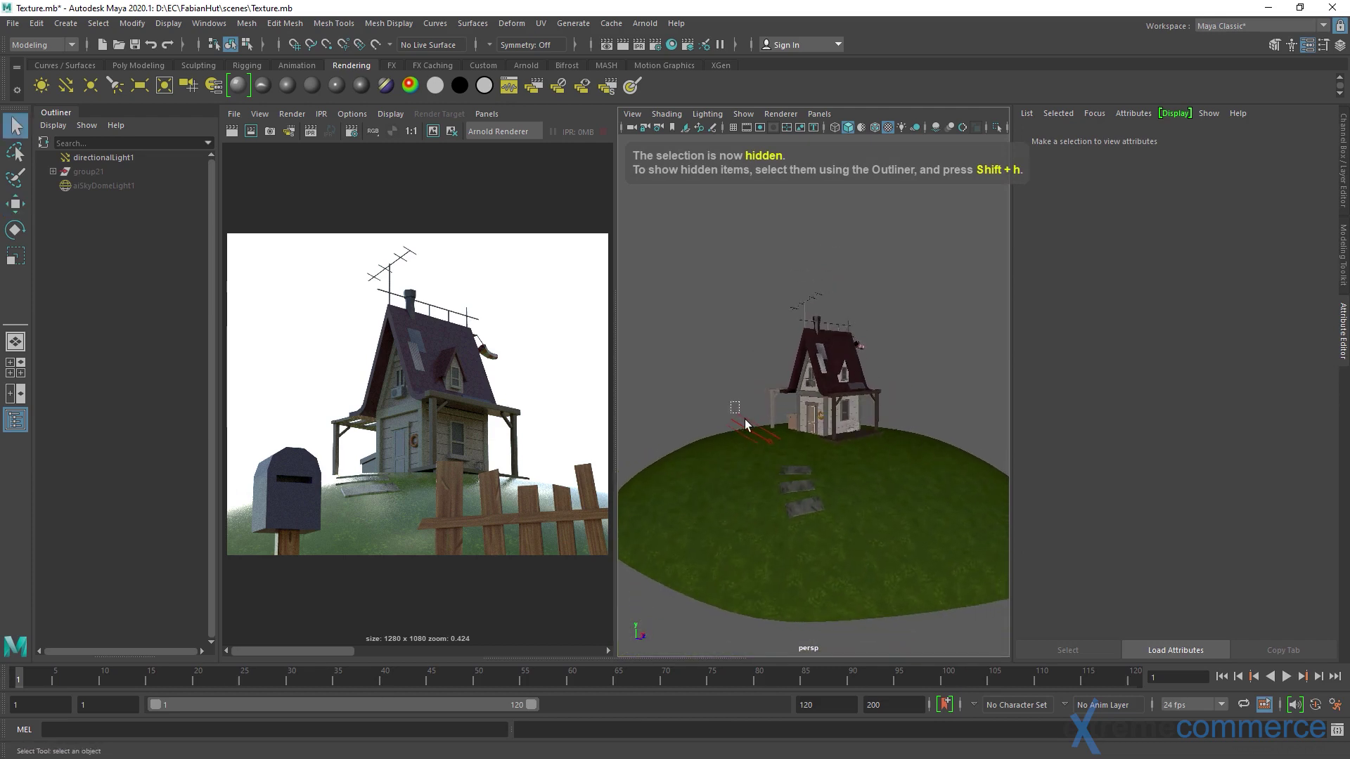
# Select the directional light, set the test resolution to 75% Settings (960x810) and start an IPR render of camera1.
pyautogui.click(748, 425)
pyautogui.scroll(5, 748, 424)
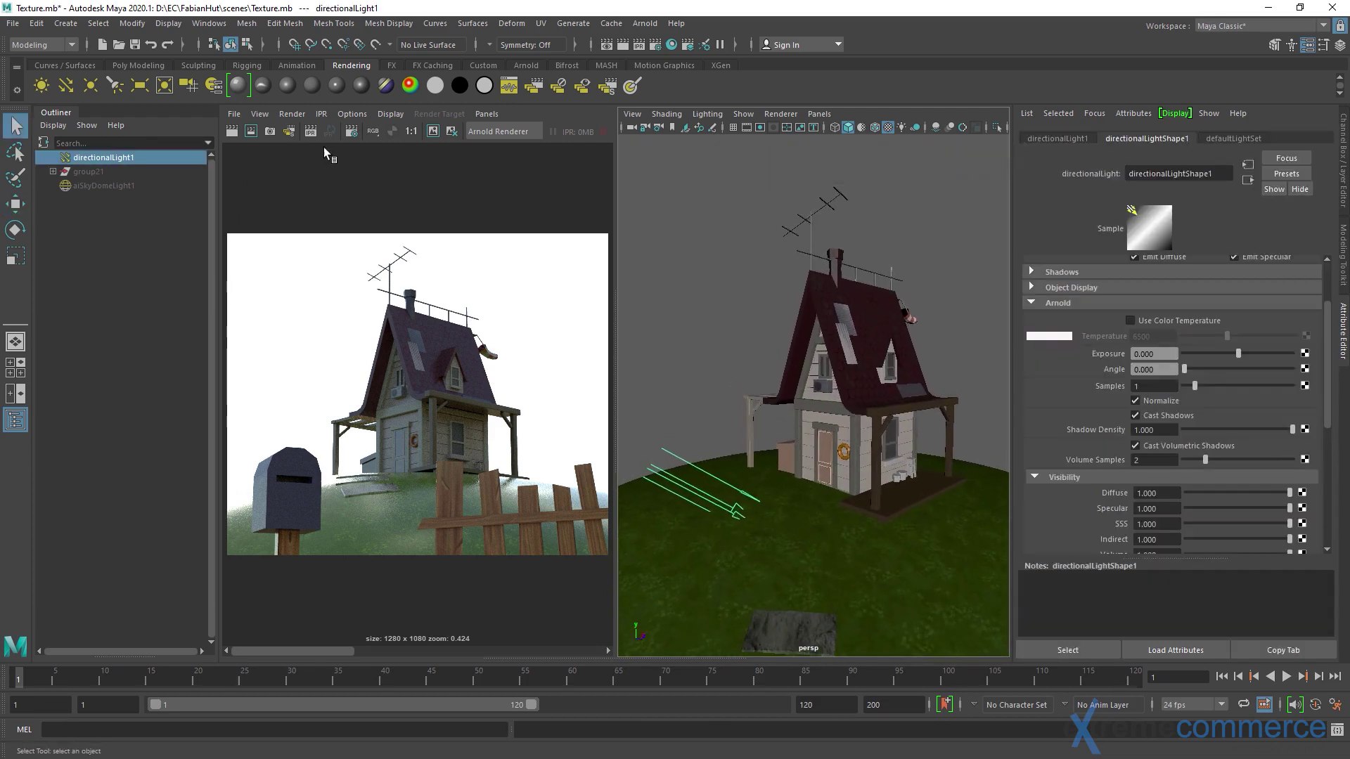
pyautogui.click(352, 114)
pyautogui.moveTo(408, 171)
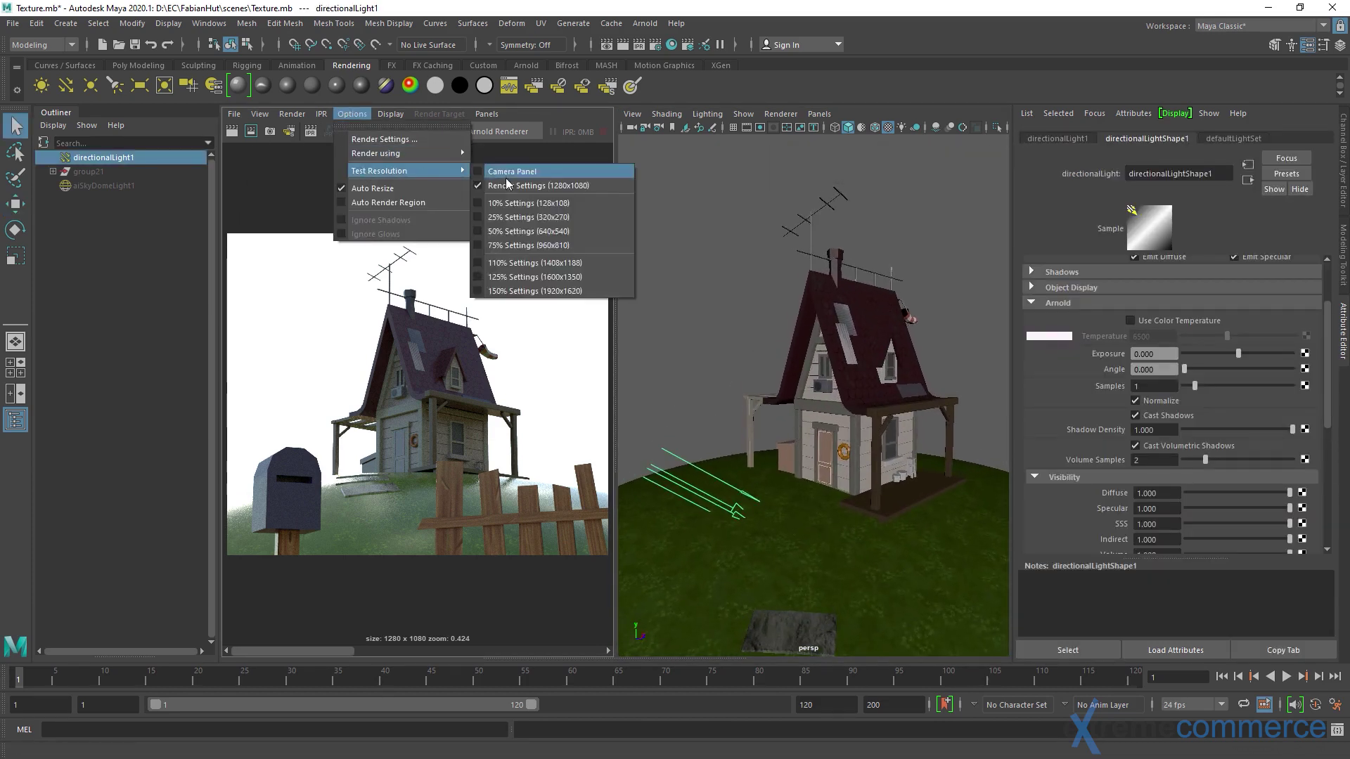
pyautogui.click(529, 245)
pyautogui.click(269, 132)
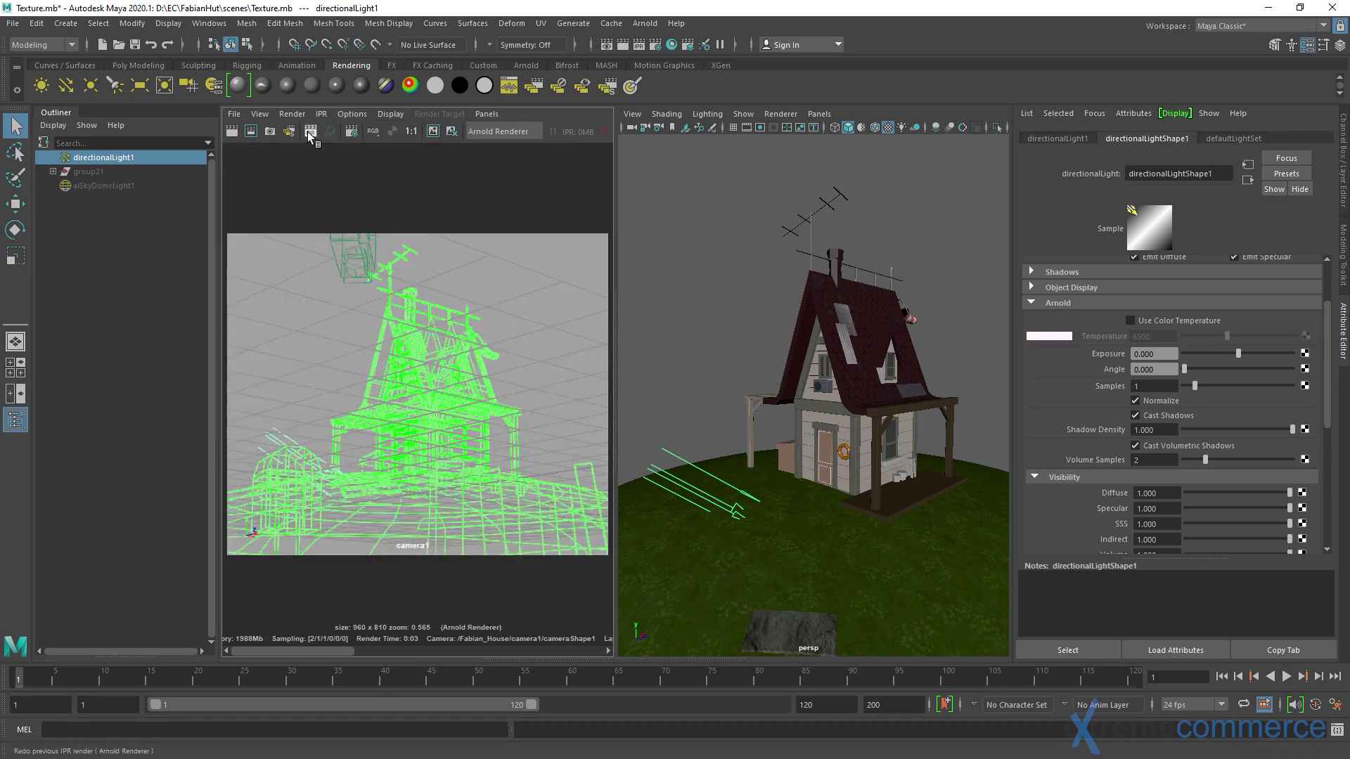
pyautogui.rightClick(310, 131)
pyautogui.click(344, 173)
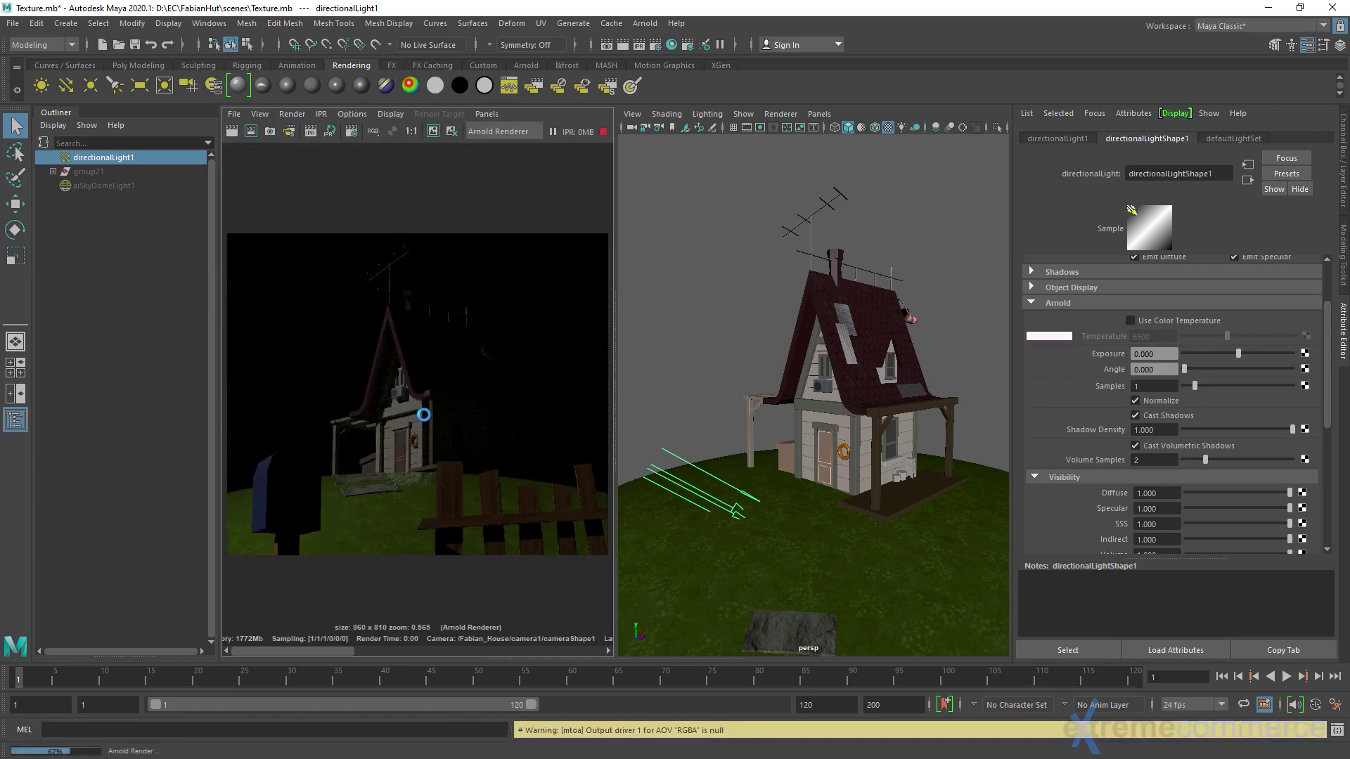
# Move the directional light upward beside the house to about the roof's lower half.
pyautogui.keyDown('alt'); pyautogui.moveTo(714, 440); pyautogui.dragTo(713, 422); pyautogui.keyUp('alt')
pyautogui.keyDown('alt'); pyautogui.moveTo(712, 422); pyautogui.dragTo(721, 448, button='right'); pyautogui.keyUp('alt')
pyautogui.keyDown('alt'); pyautogui.moveTo(728, 433); pyautogui.dragTo(746, 442, button='middle'); pyautogui.keyUp('alt')
pyautogui.press('w')
pyautogui.keyDown('alt'); pyautogui.moveTo(747, 447); pyautogui.dragTo(737, 383); pyautogui.keyUp('alt')
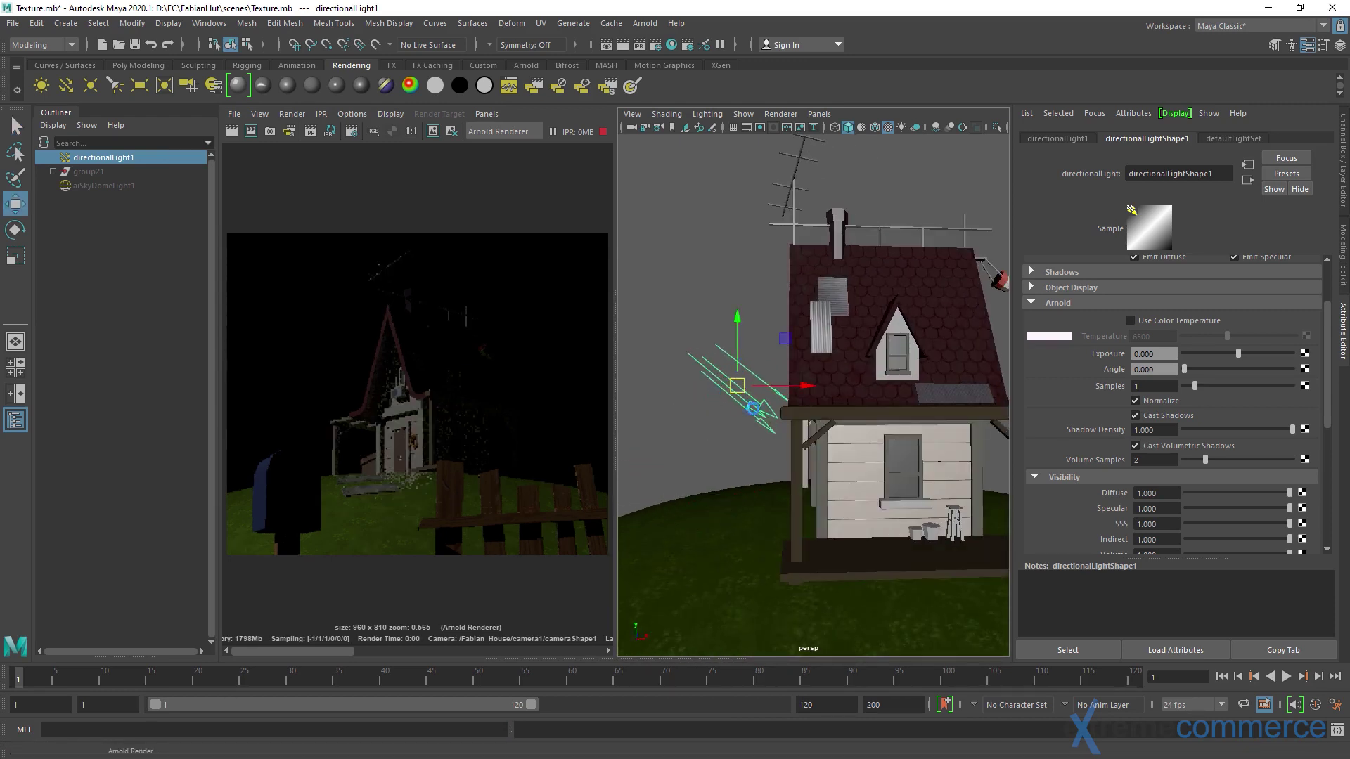
# Enable color temperature on the directional light.
pyautogui.scroll(3, 711, 406)
pyautogui.scroll(-4, 711, 406)
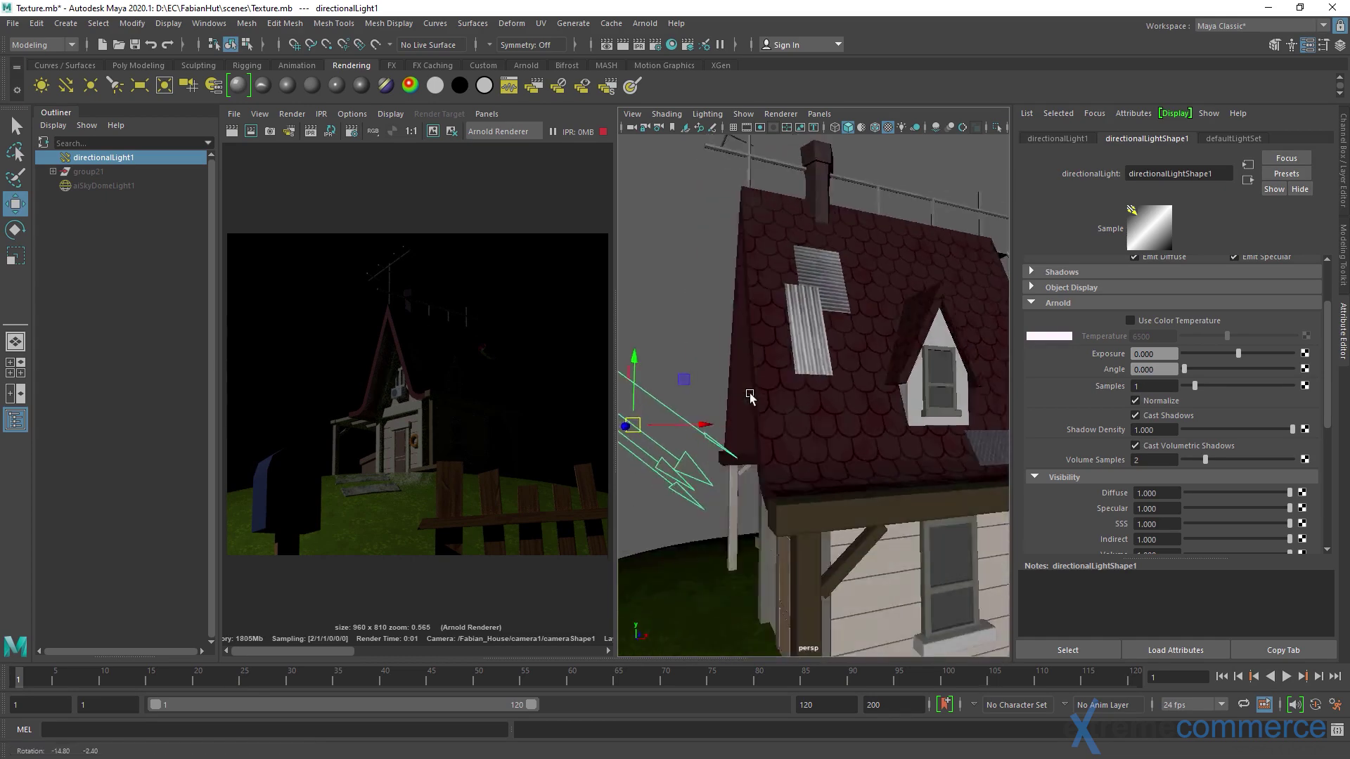
pyautogui.keyDown('alt'); pyautogui.moveTo(711, 406); pyautogui.dragTo(872, 345); pyautogui.keyUp('alt')
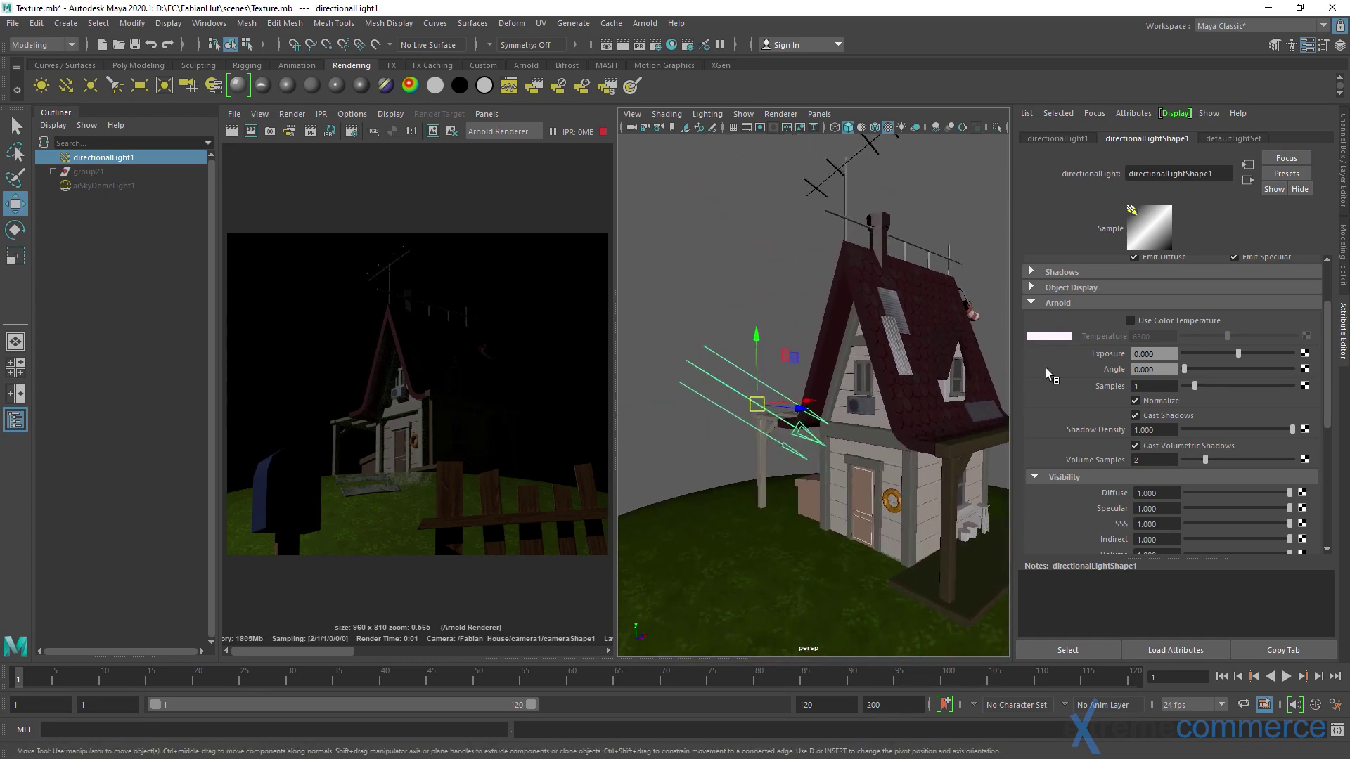
pyautogui.click(1131, 321)
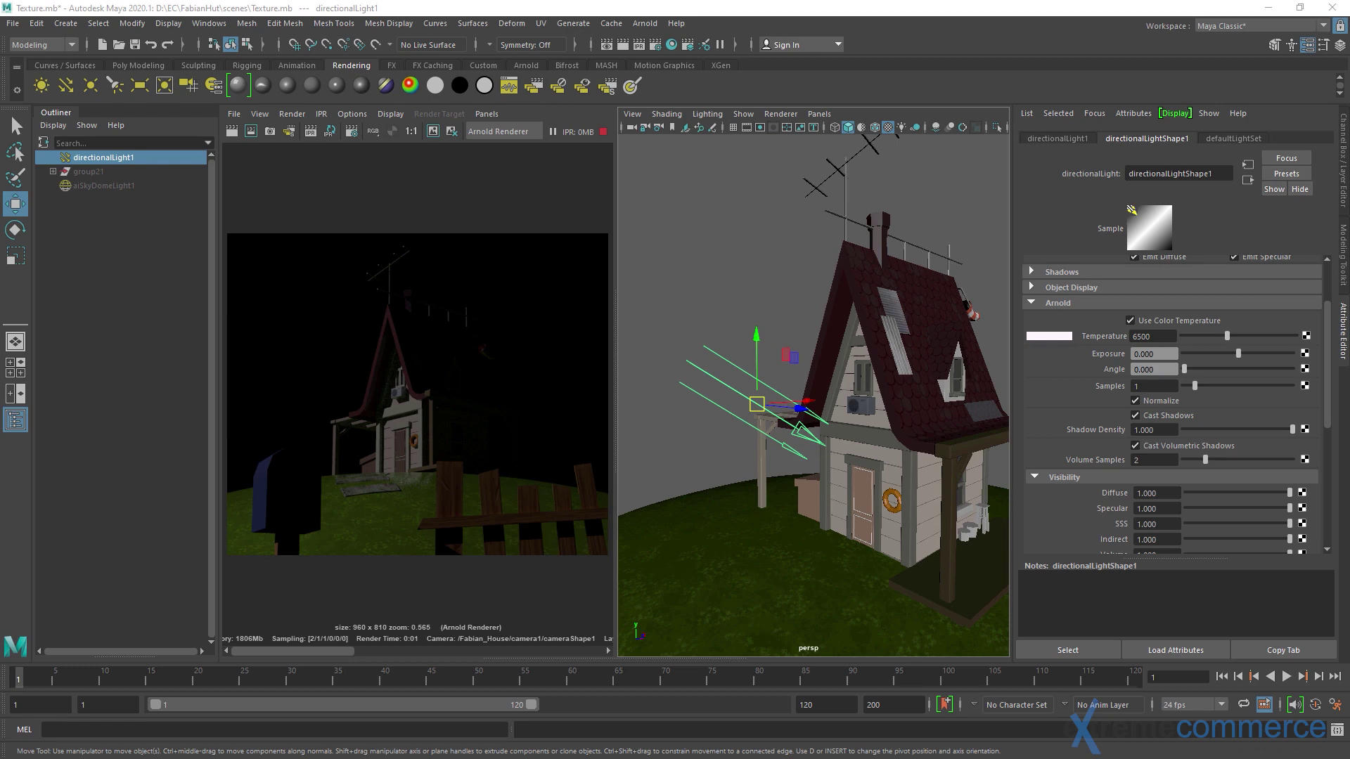
# Switch to the browser's Kelvin color temperature chart, examine the scale values, and put the window away again.
pyautogui.hotkey('alt', 'Tab')
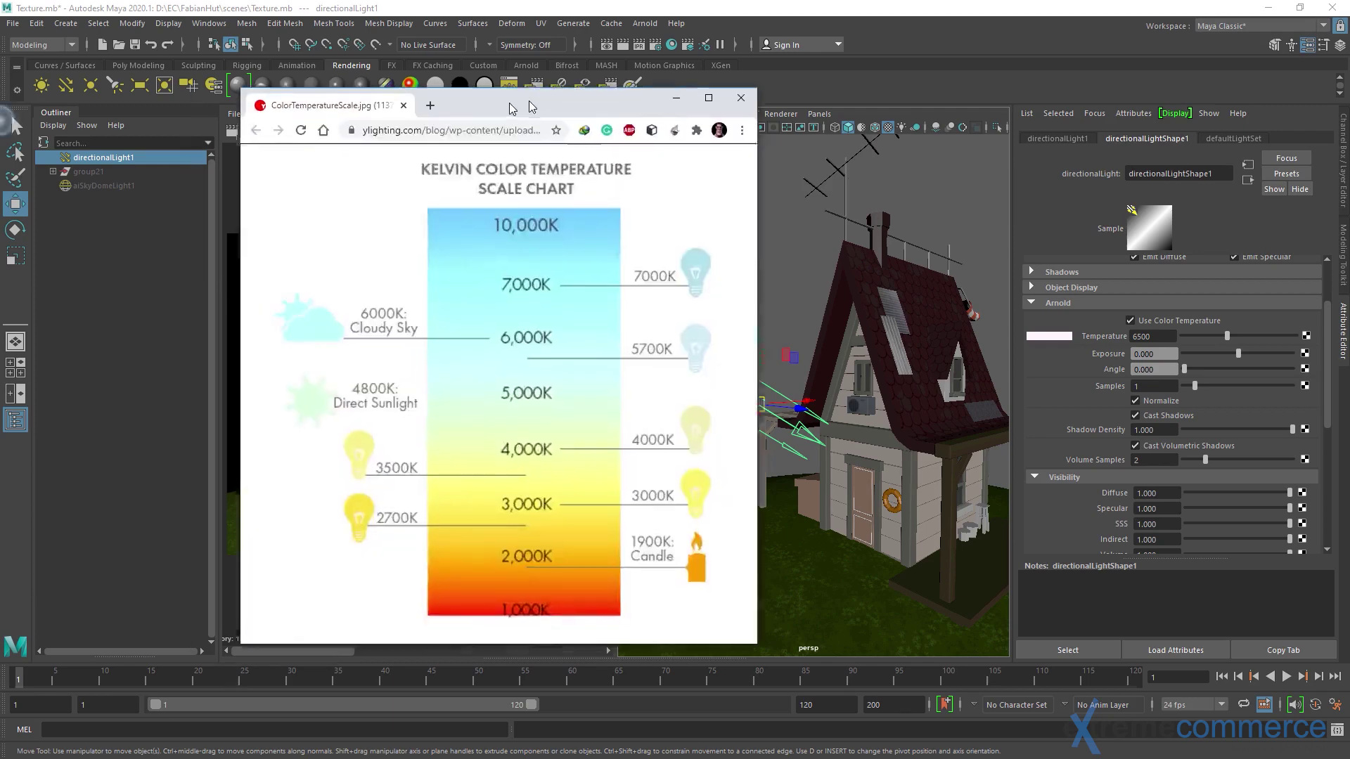
pyautogui.moveTo(470, 93); pyautogui.dragTo(318, 78)
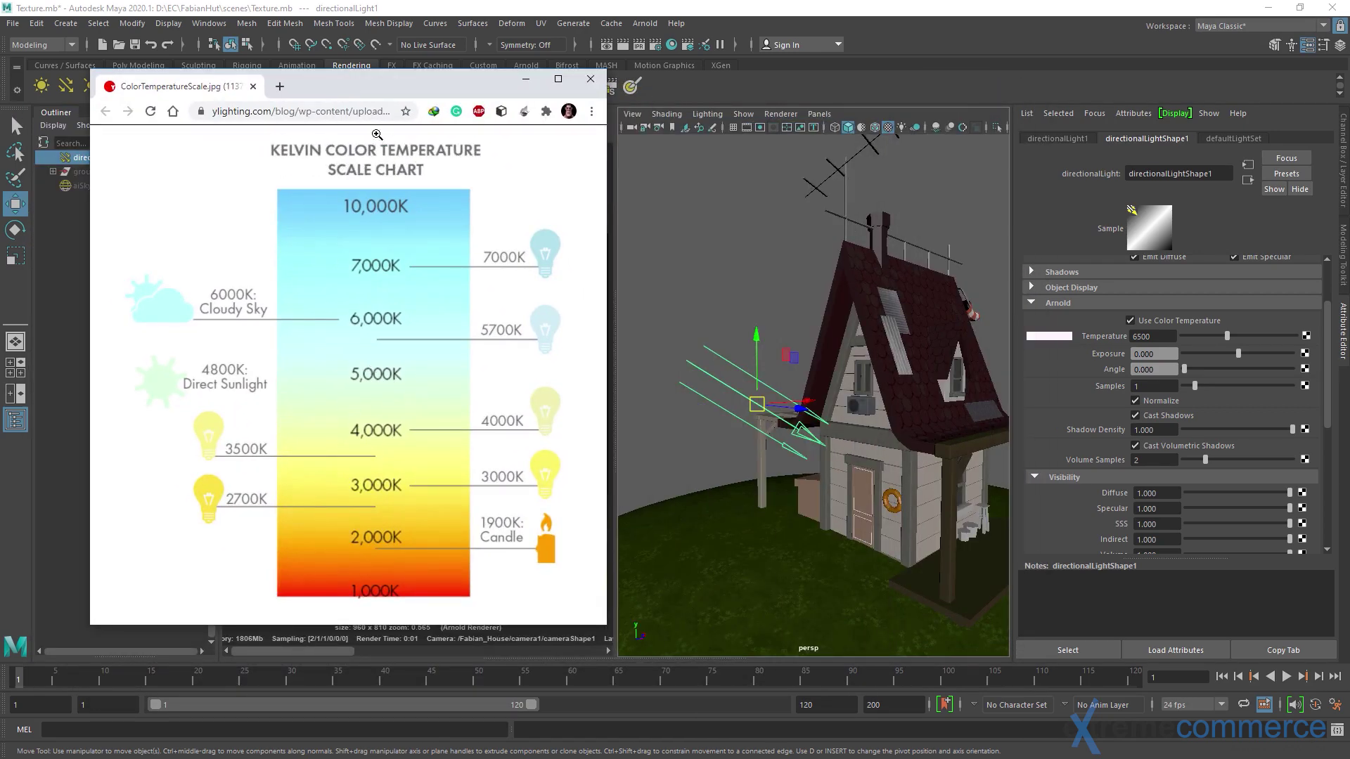
pyautogui.moveTo(385, 95); pyautogui.dragTo(331, 72)
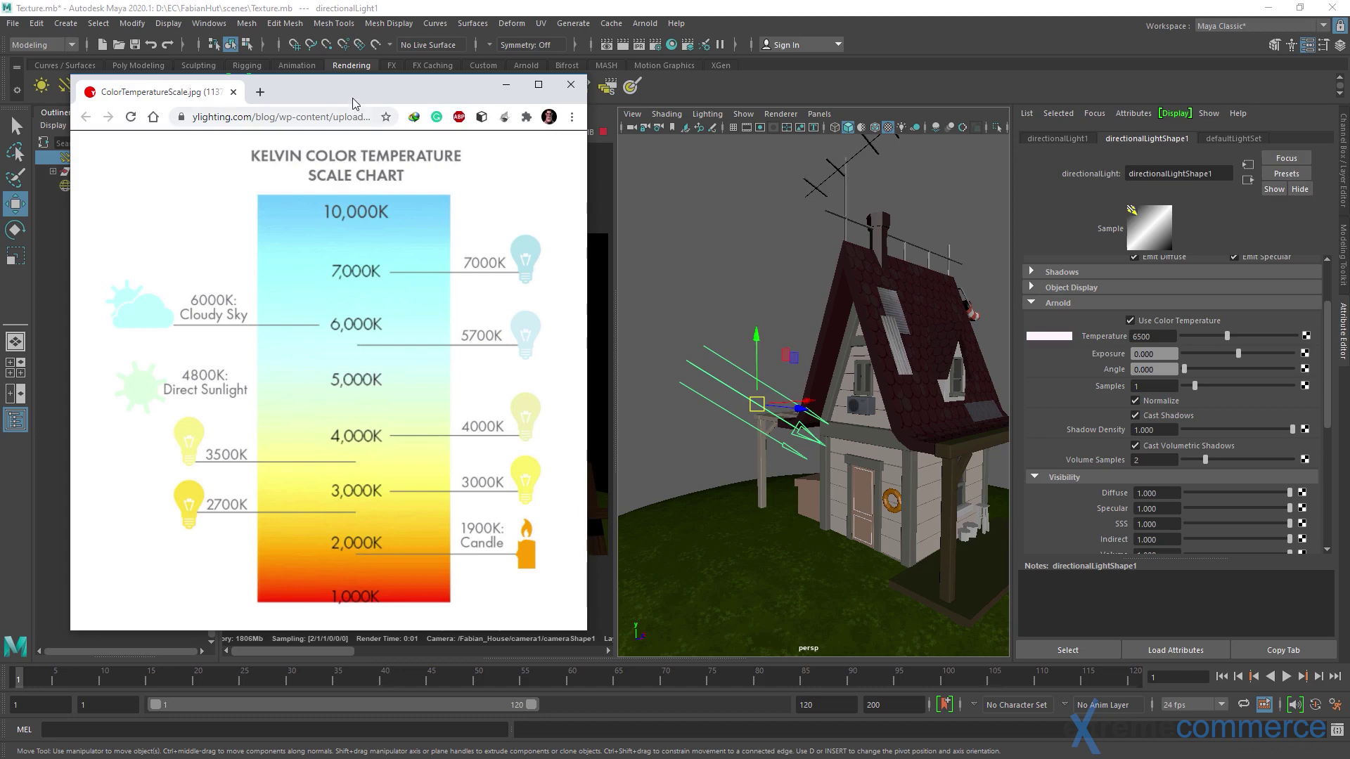
pyautogui.click(505, 84)
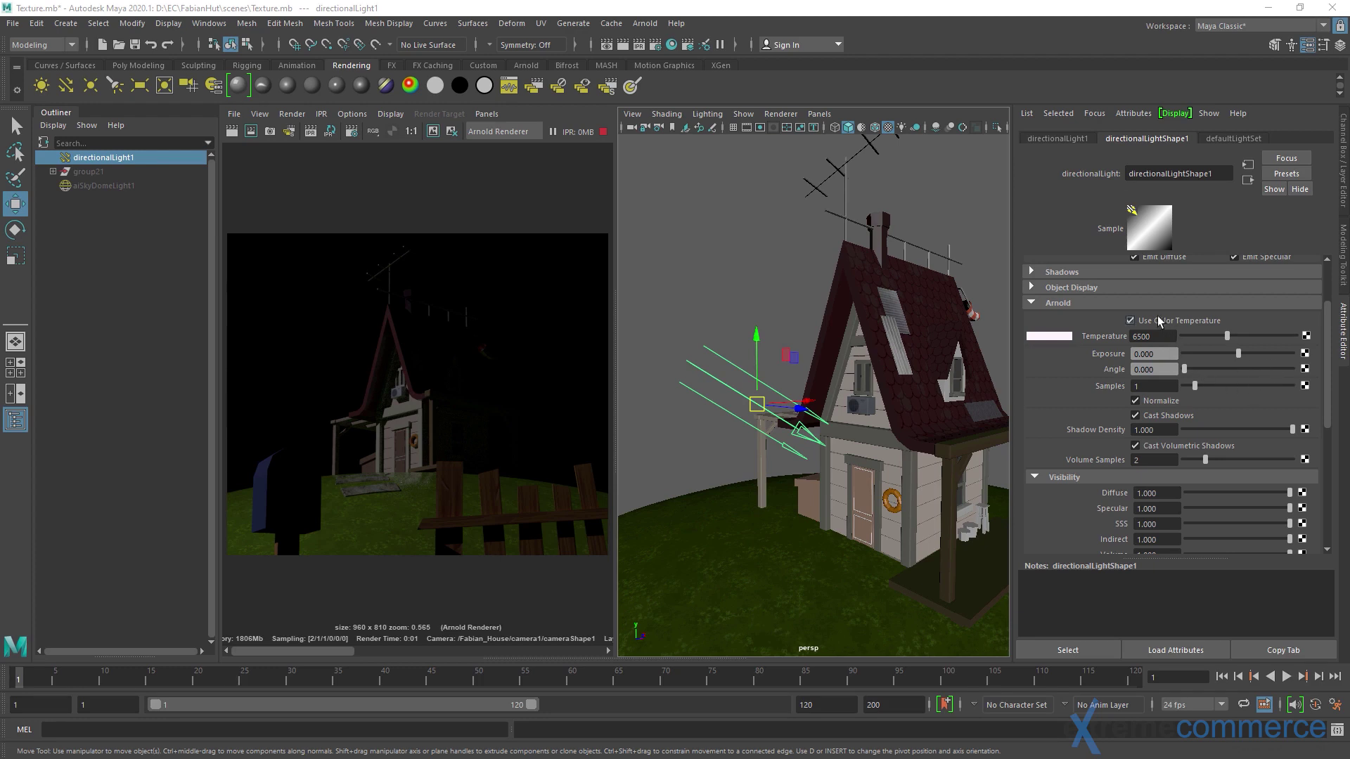
# Set the directional light's color temperature to 5500.
pyautogui.doubleClick(1142, 336)
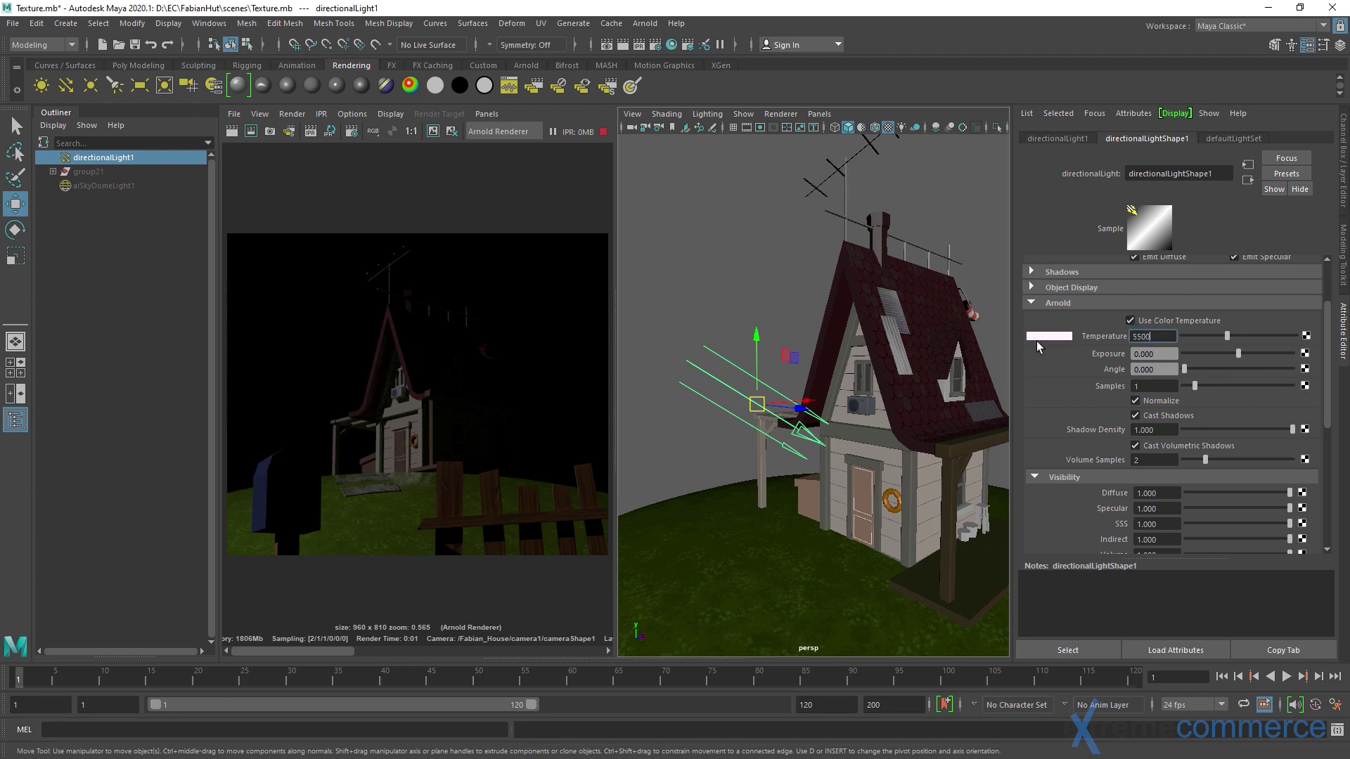
pyautogui.write('5500')
pyautogui.press('Return')
# Try much cooler light by raising the color temperature up to 15000.
pyautogui.moveTo(1218, 337); pyautogui.dragTo(1261, 337)
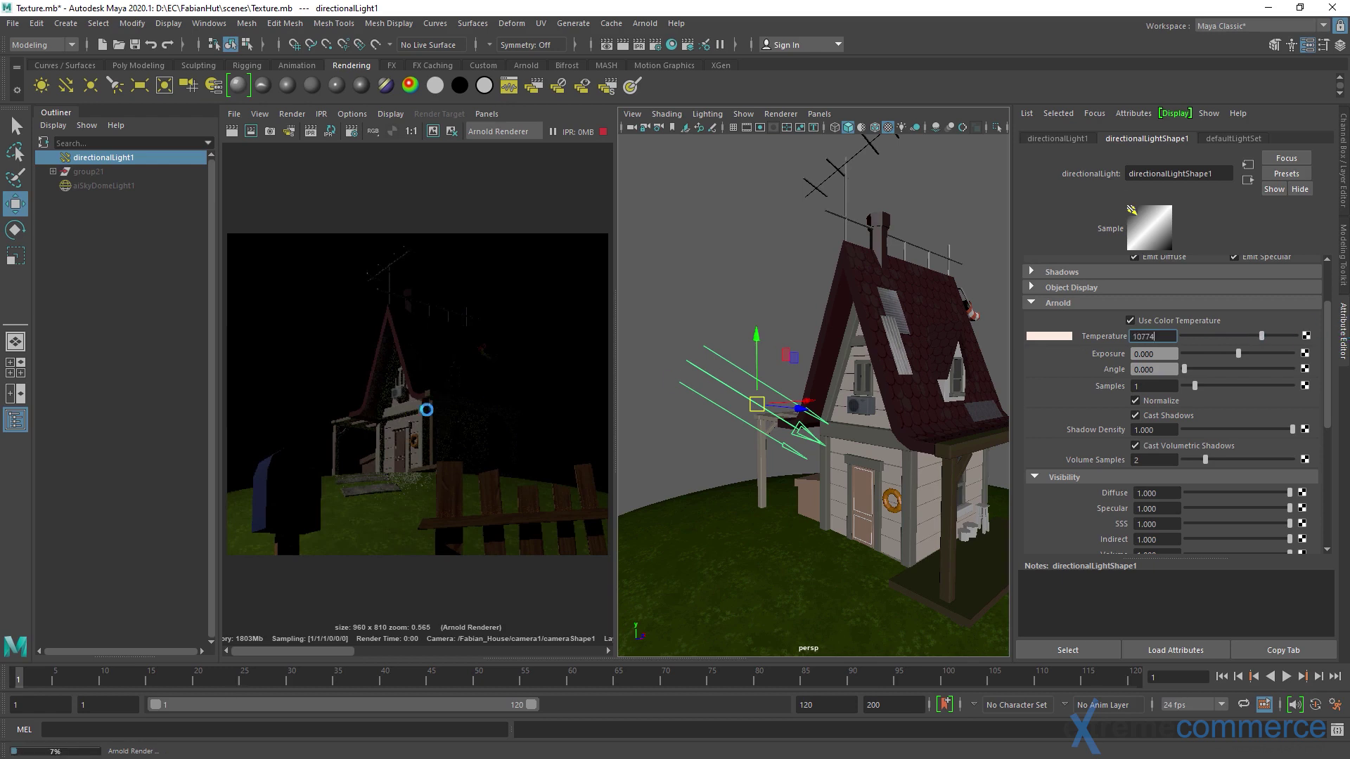
pyautogui.write('15000')
pyautogui.press('Return')
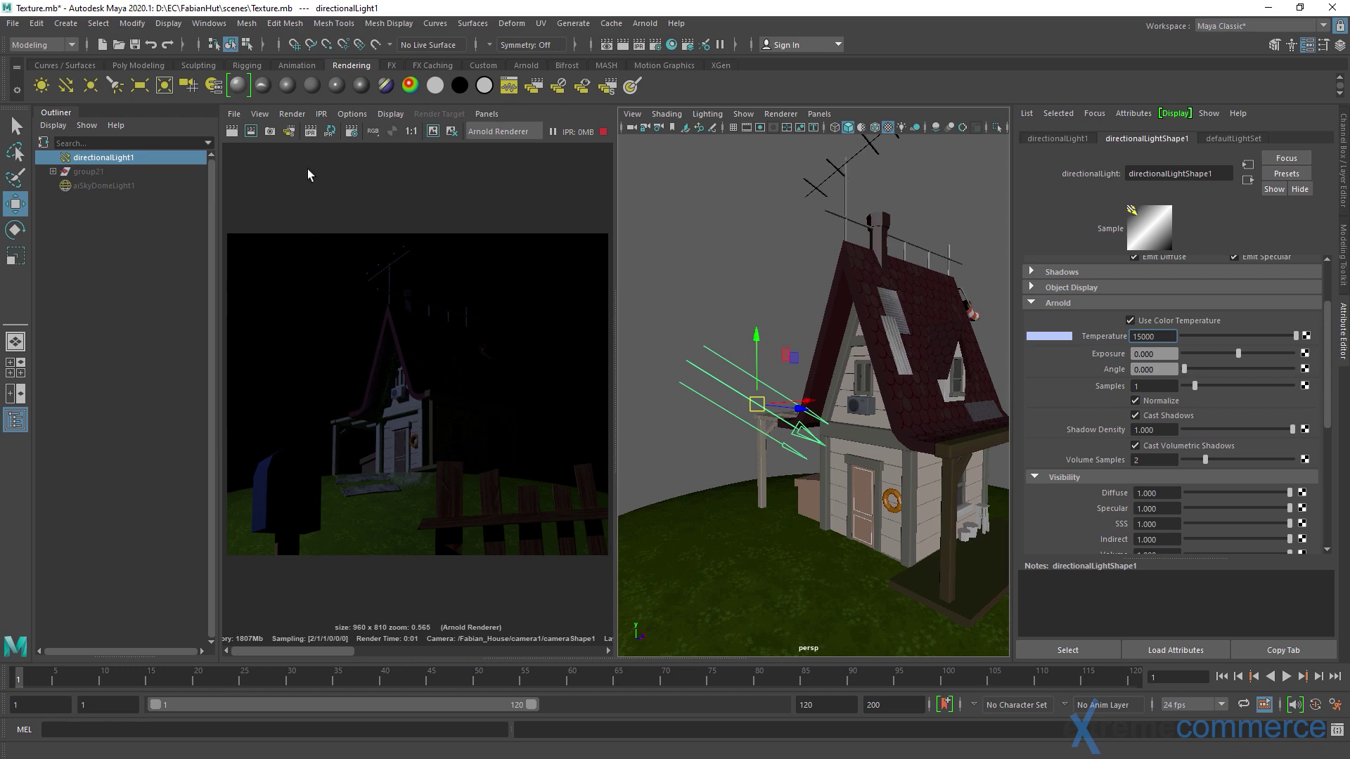
# Return the directional light's color temperature to 5500.
pyautogui.write('55')
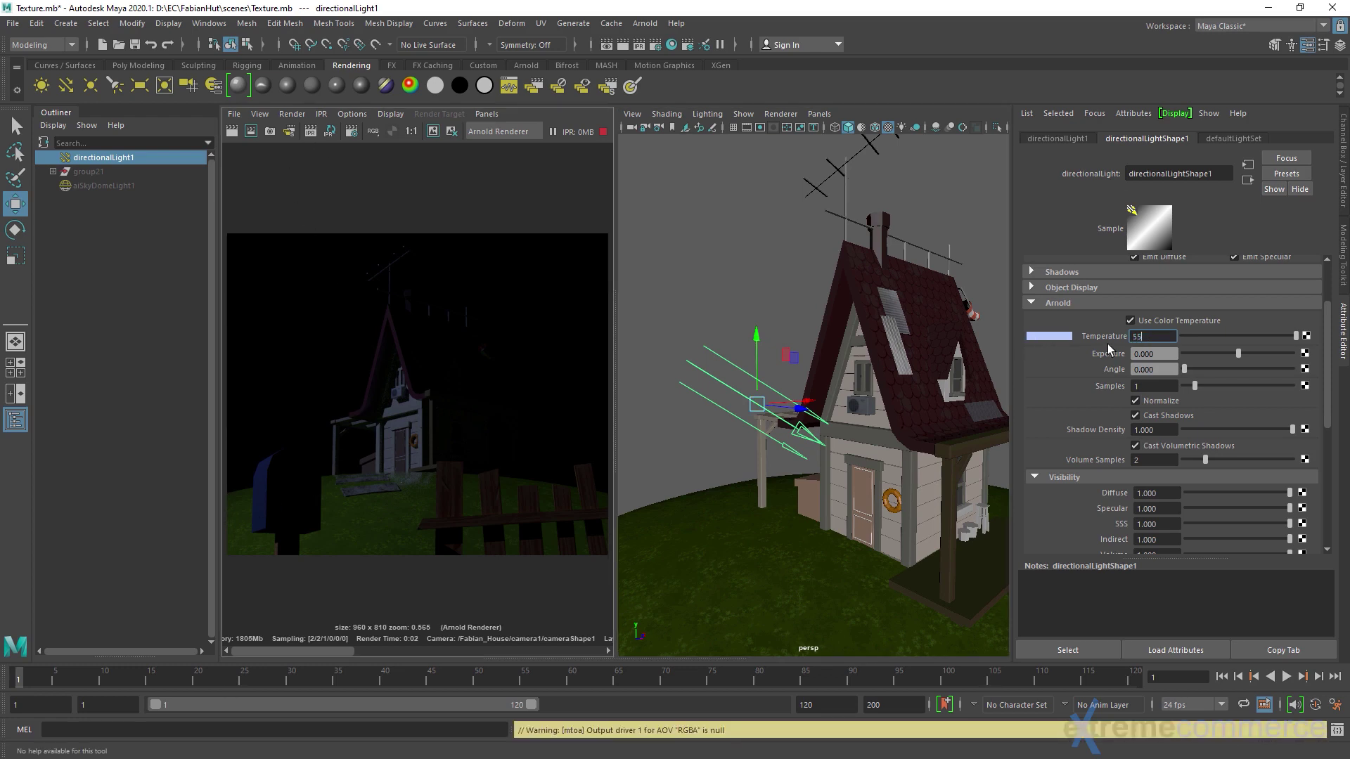
pyautogui.write('00')
pyautogui.press('Return')
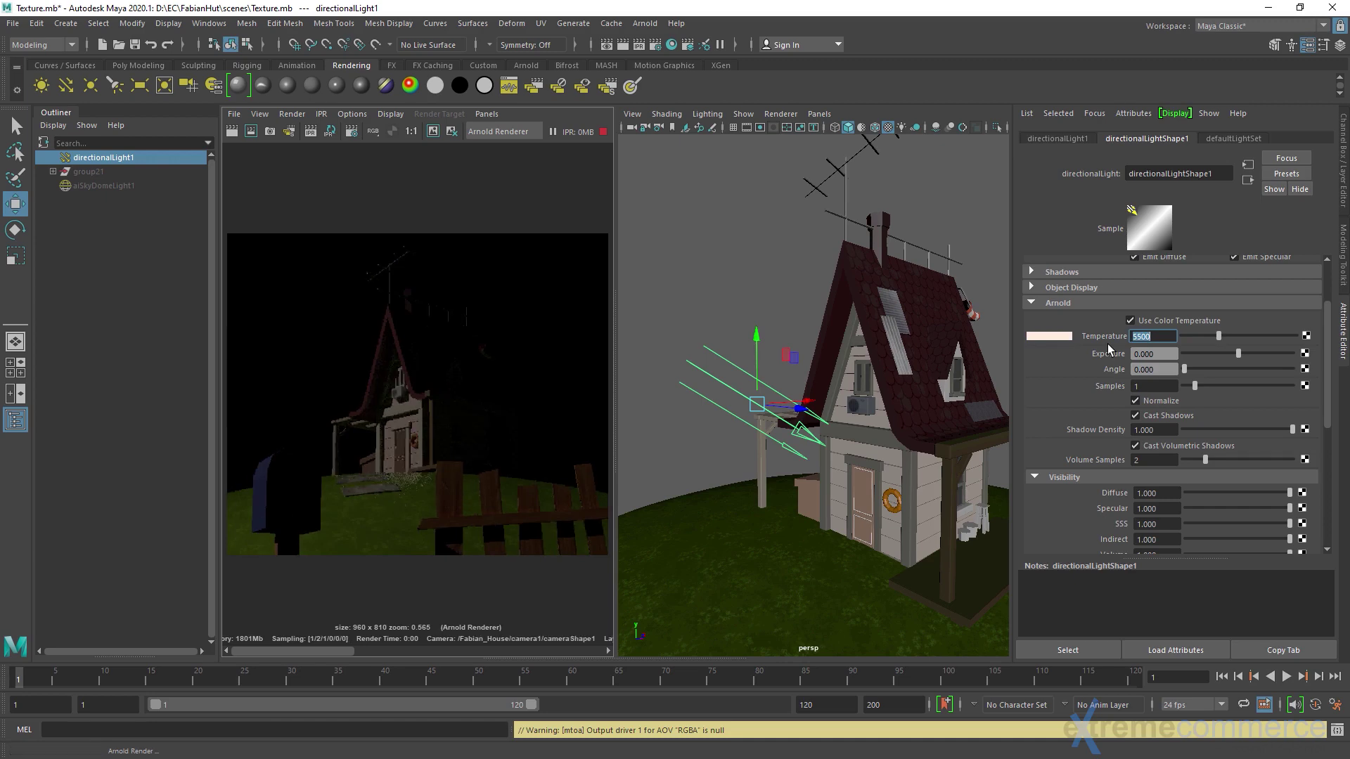
# Try the directional light's exposure at 1, at 5, and at 1 again in the IPR render.
pyautogui.keyDown('alt'); pyautogui.moveTo(896, 370); pyautogui.dragTo(715, 291); pyautogui.keyUp('alt')
pyautogui.press('e')
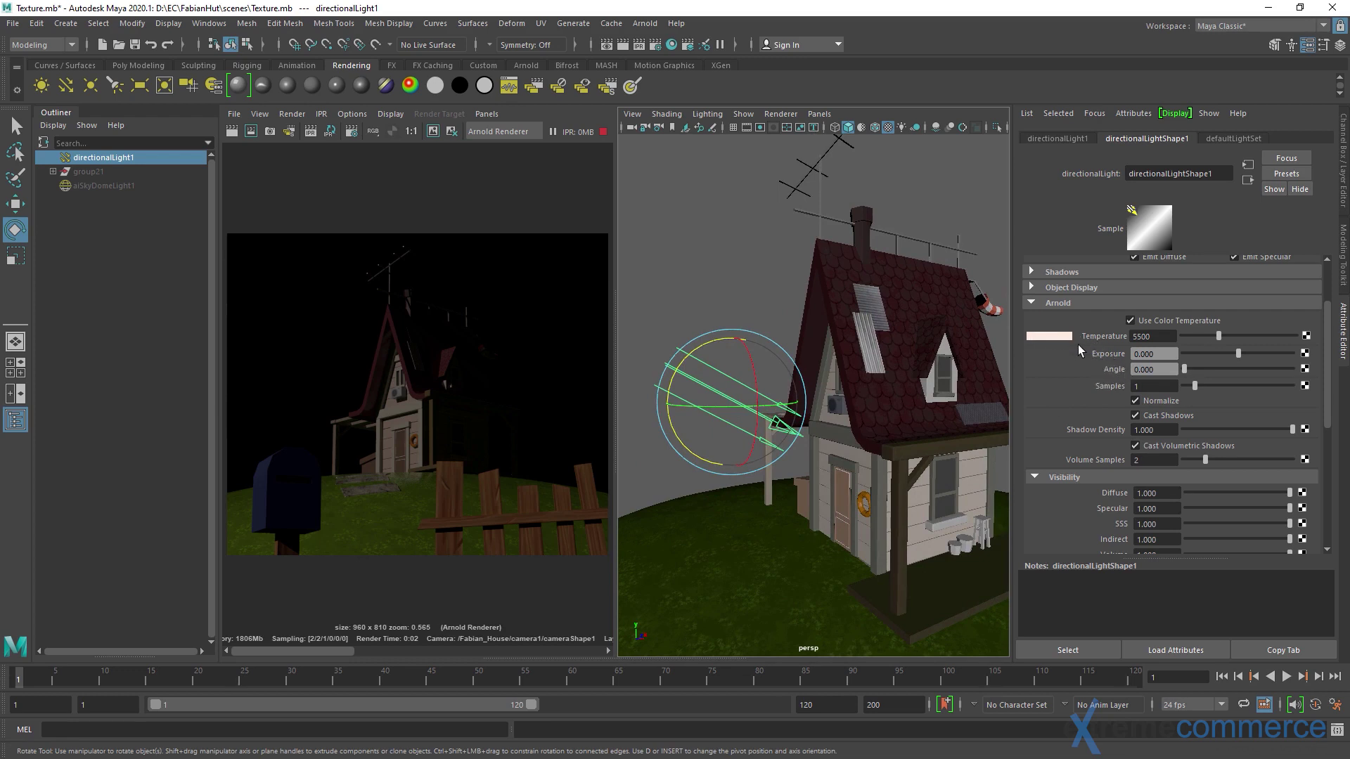
pyautogui.doubleClick(1137, 355)
pyautogui.write('1')
pyautogui.press('Return')
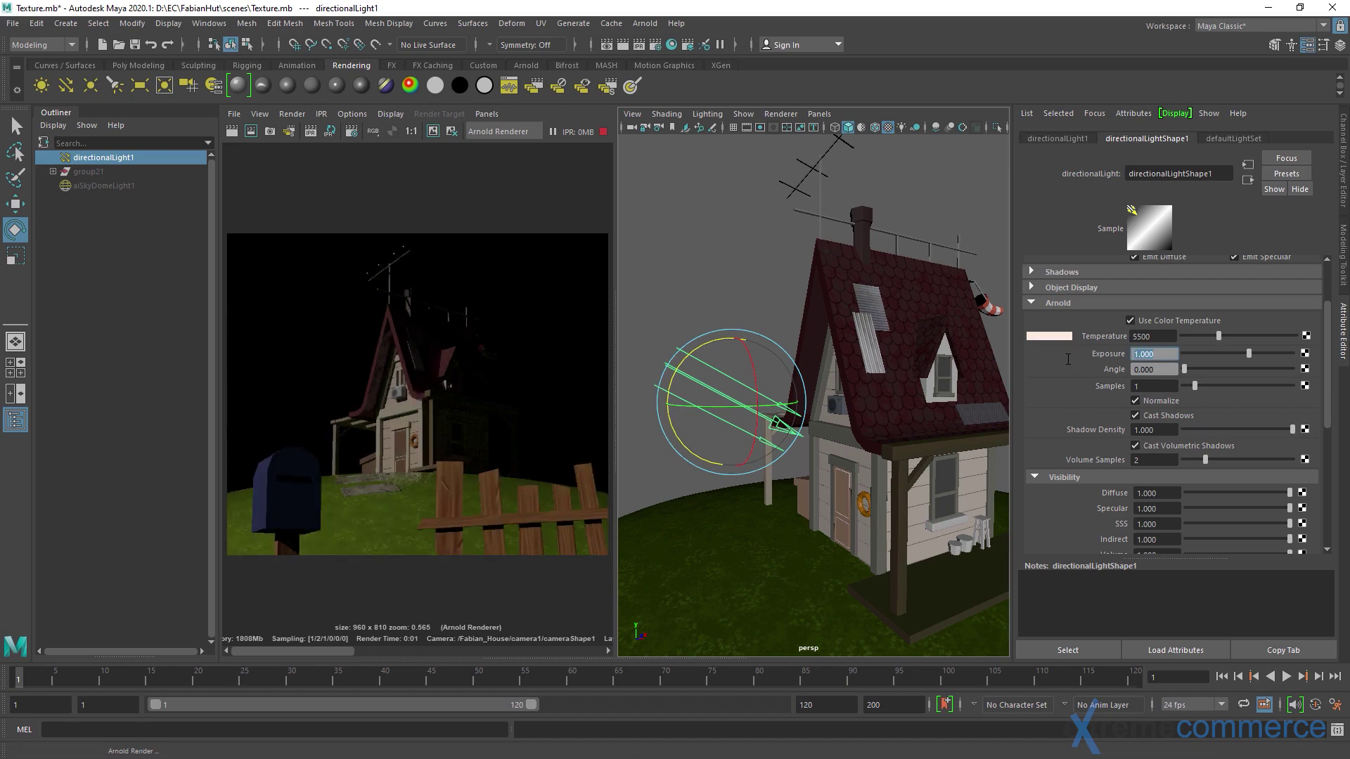
pyautogui.write('5')
pyautogui.press('Return')
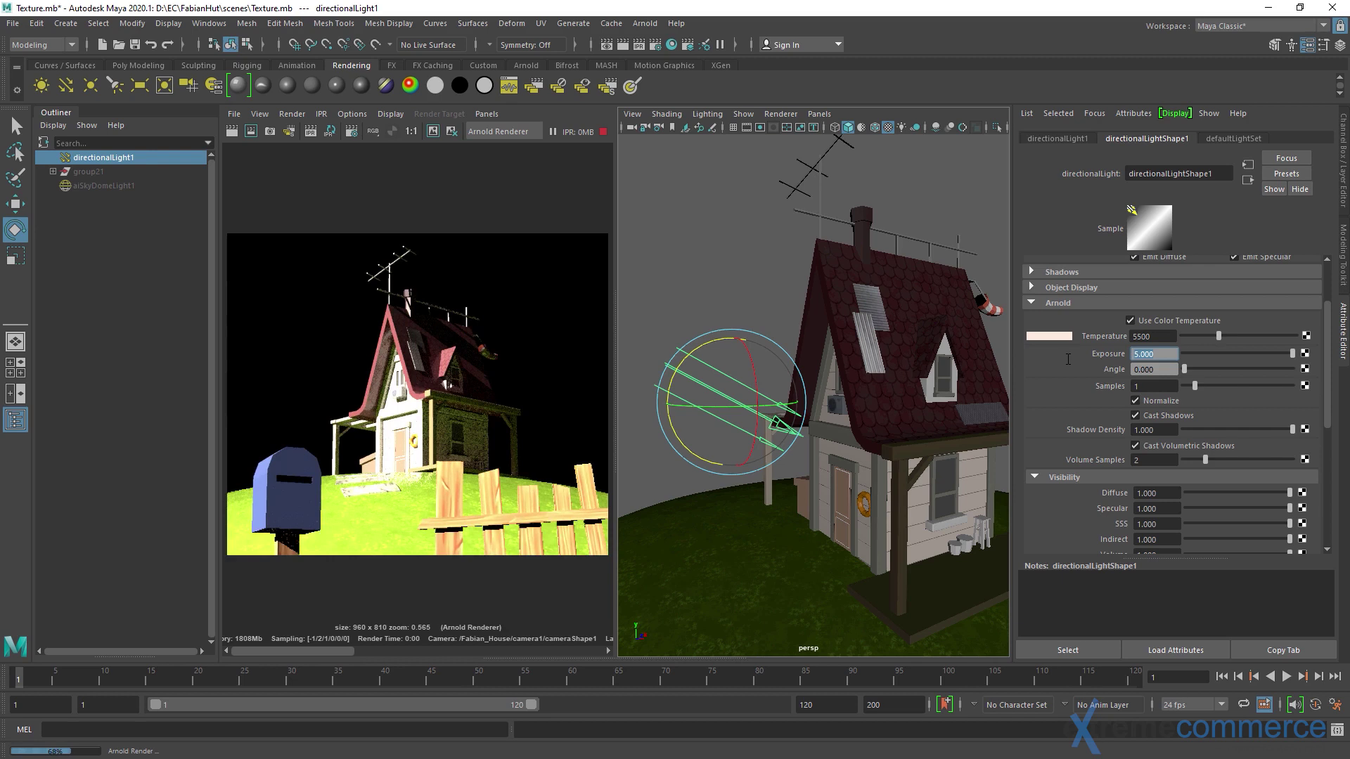
pyautogui.write('1')
pyautogui.press('Return')
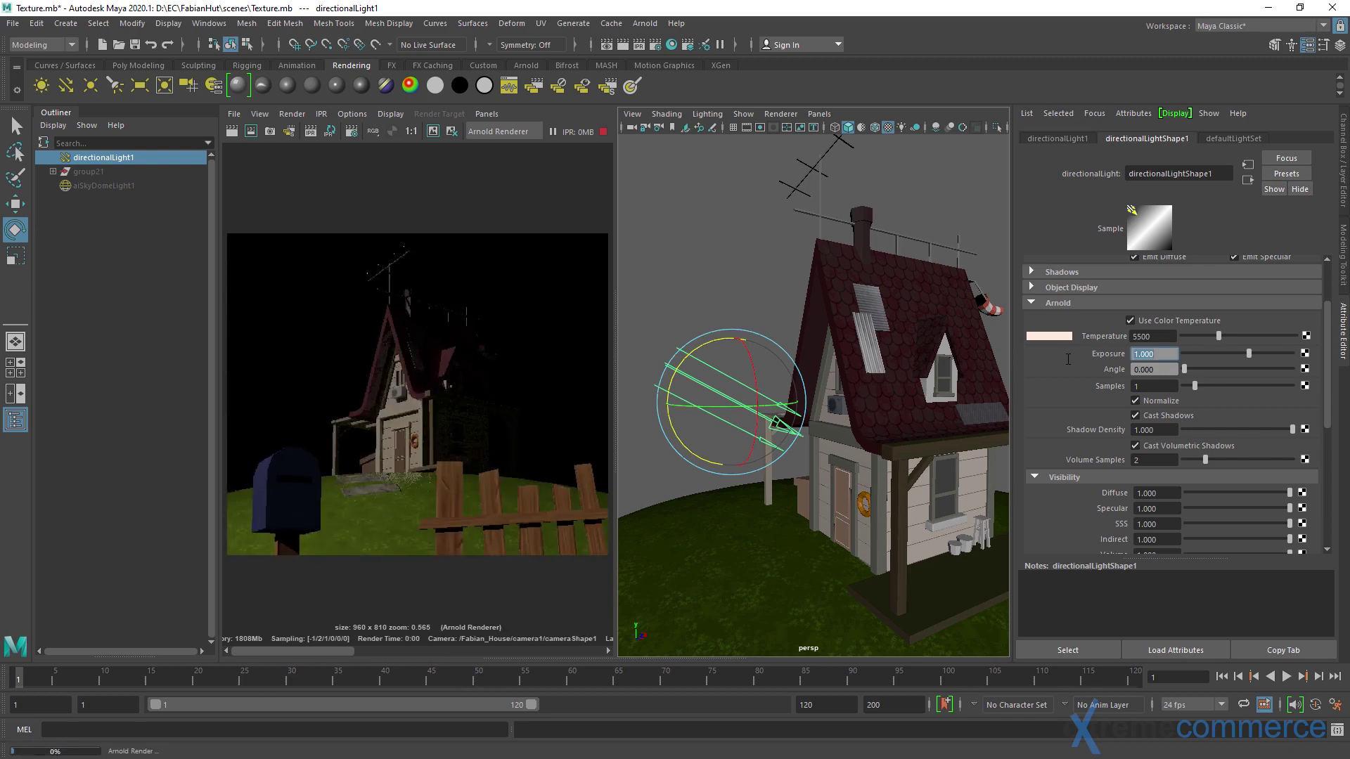
# Test lower exposure values of 0 and 0.15 on the directional light.
pyautogui.write('0')
pyautogui.press('Return')
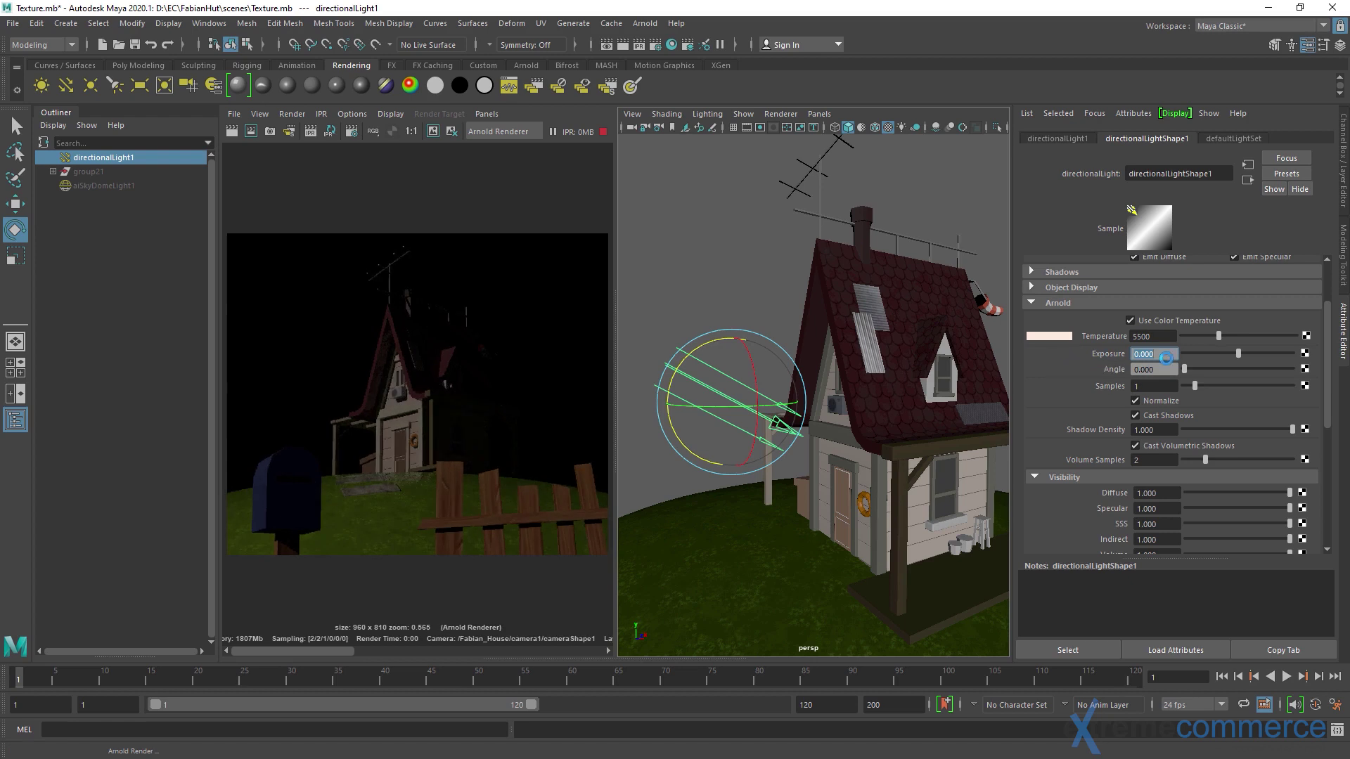
pyautogui.write('0.15')
pyautogui.press('Return')
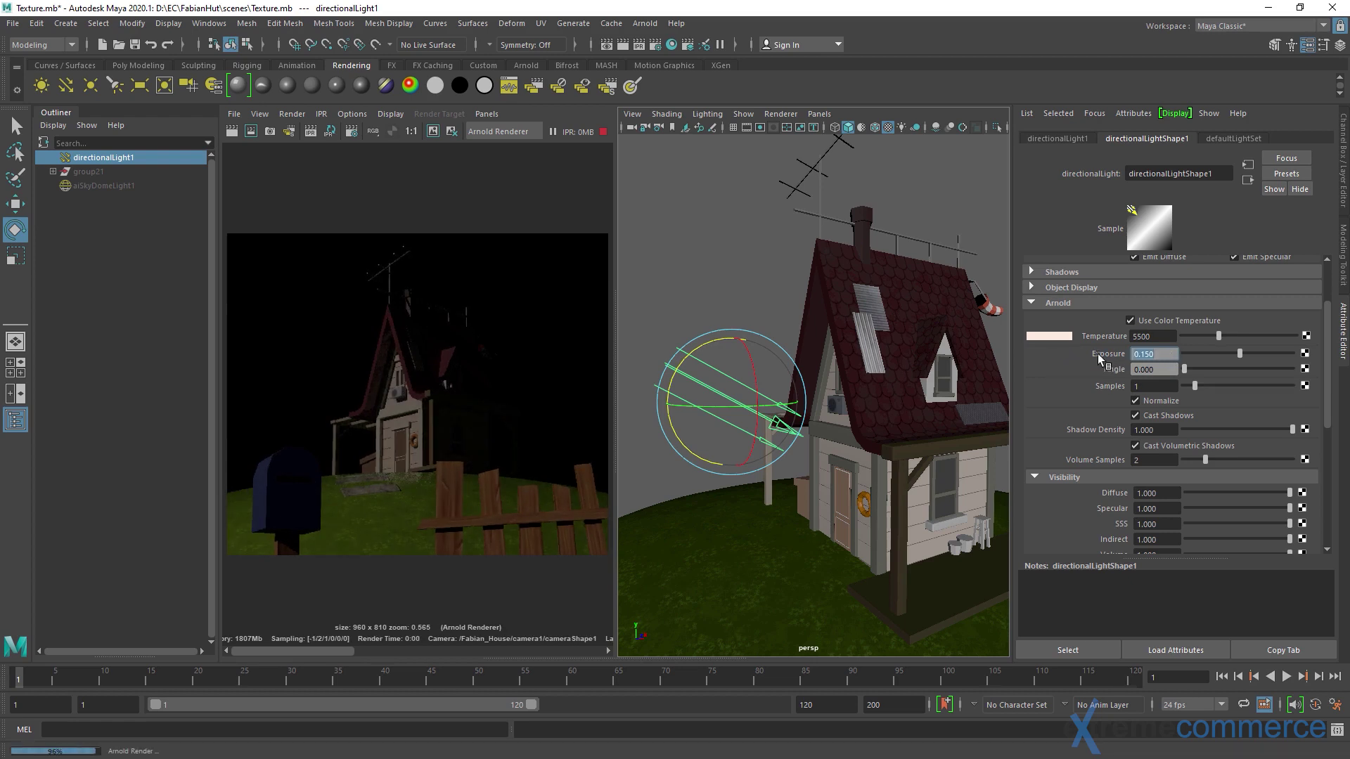
# Test the directional light's exposure at 2 and settle on 1.5.
pyautogui.write('2')
pyautogui.press('Return')
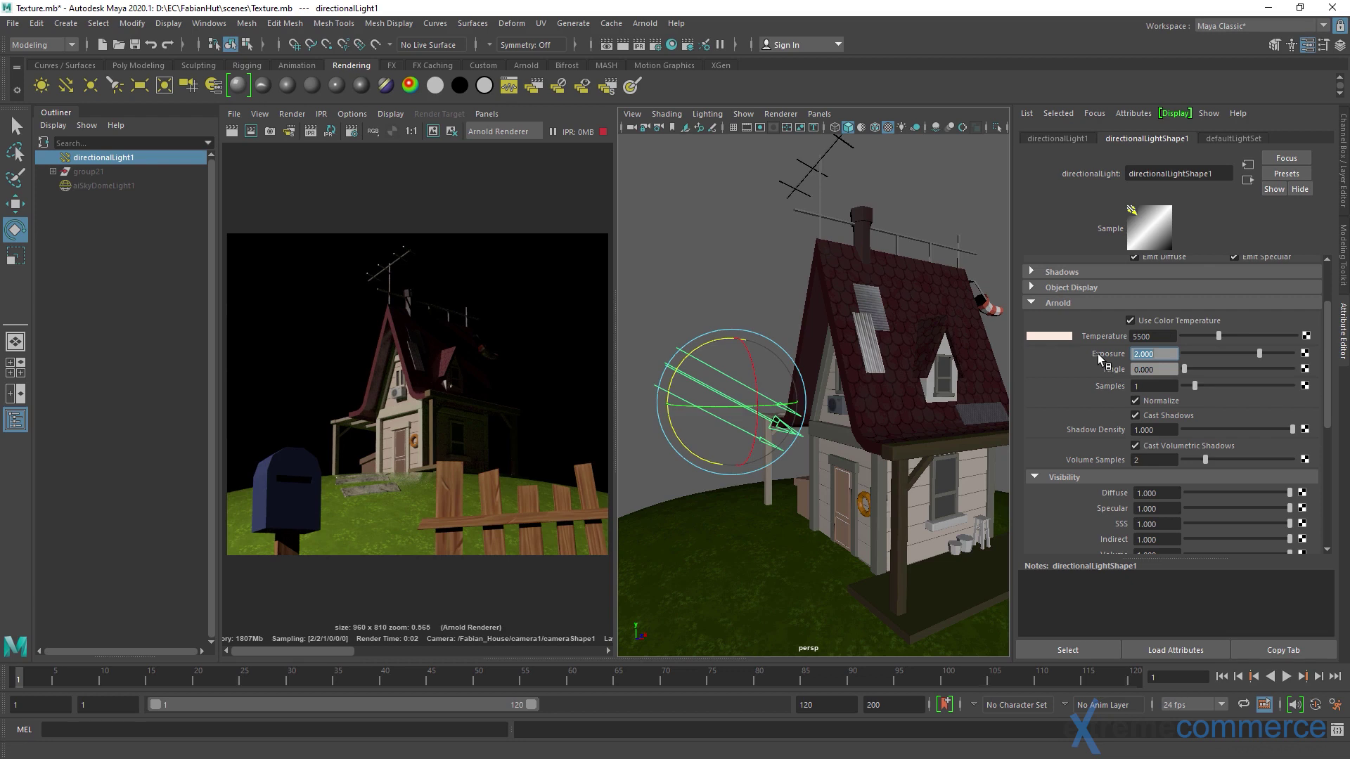
pyautogui.write('1.5')
pyautogui.press('Return')
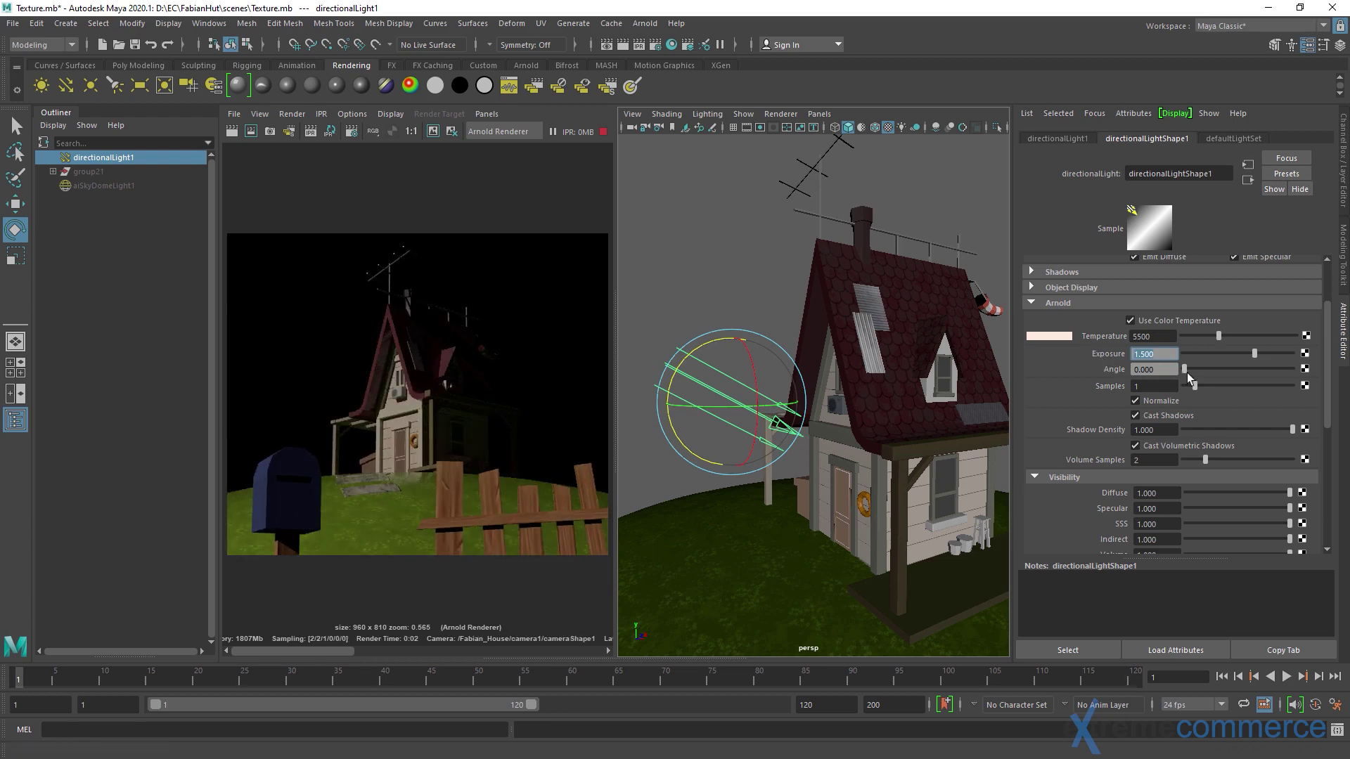
# Raise the light's angle to 10 and mark a render region around the post beneath the mailbox.
pyautogui.moveTo(1184, 369); pyautogui.dragTo(1205, 368)
pyautogui.scroll(15, 387, 445)
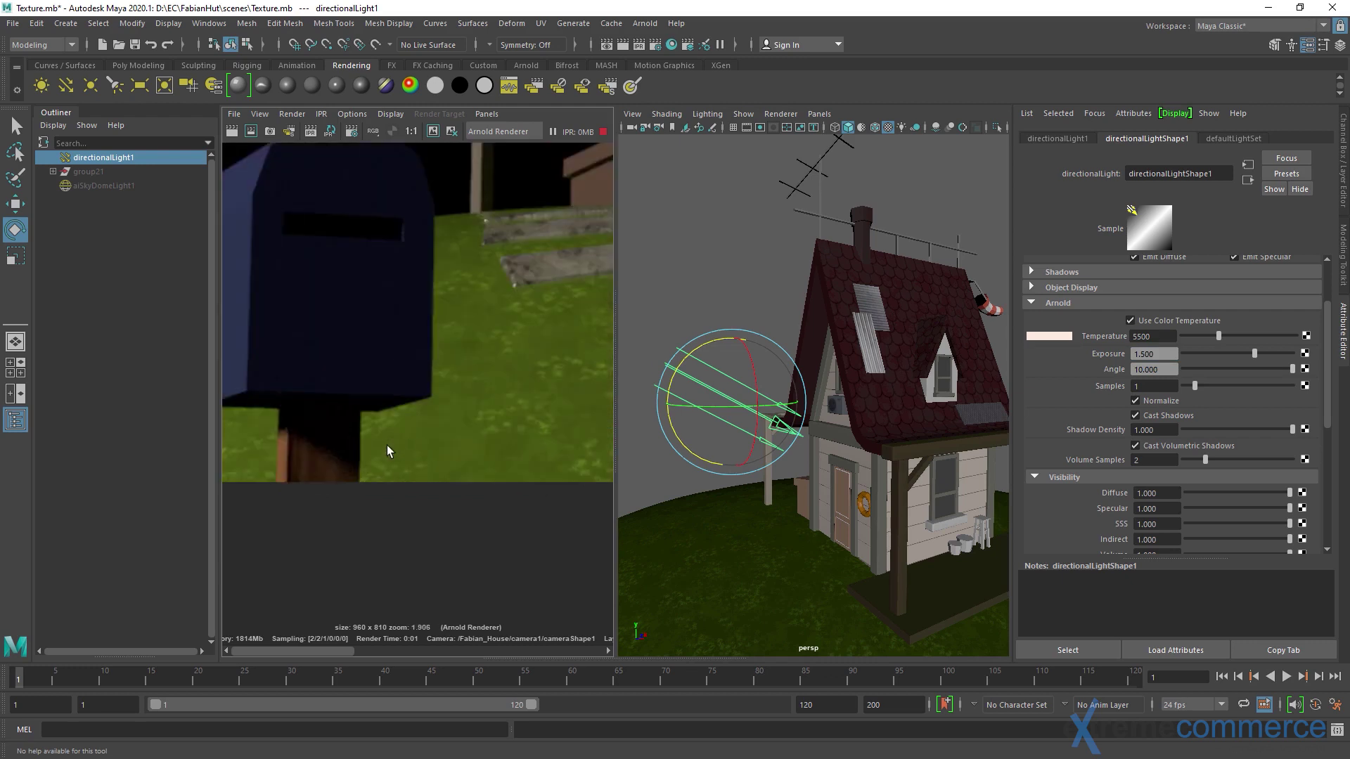
pyautogui.scroll(-5, 457, 453)
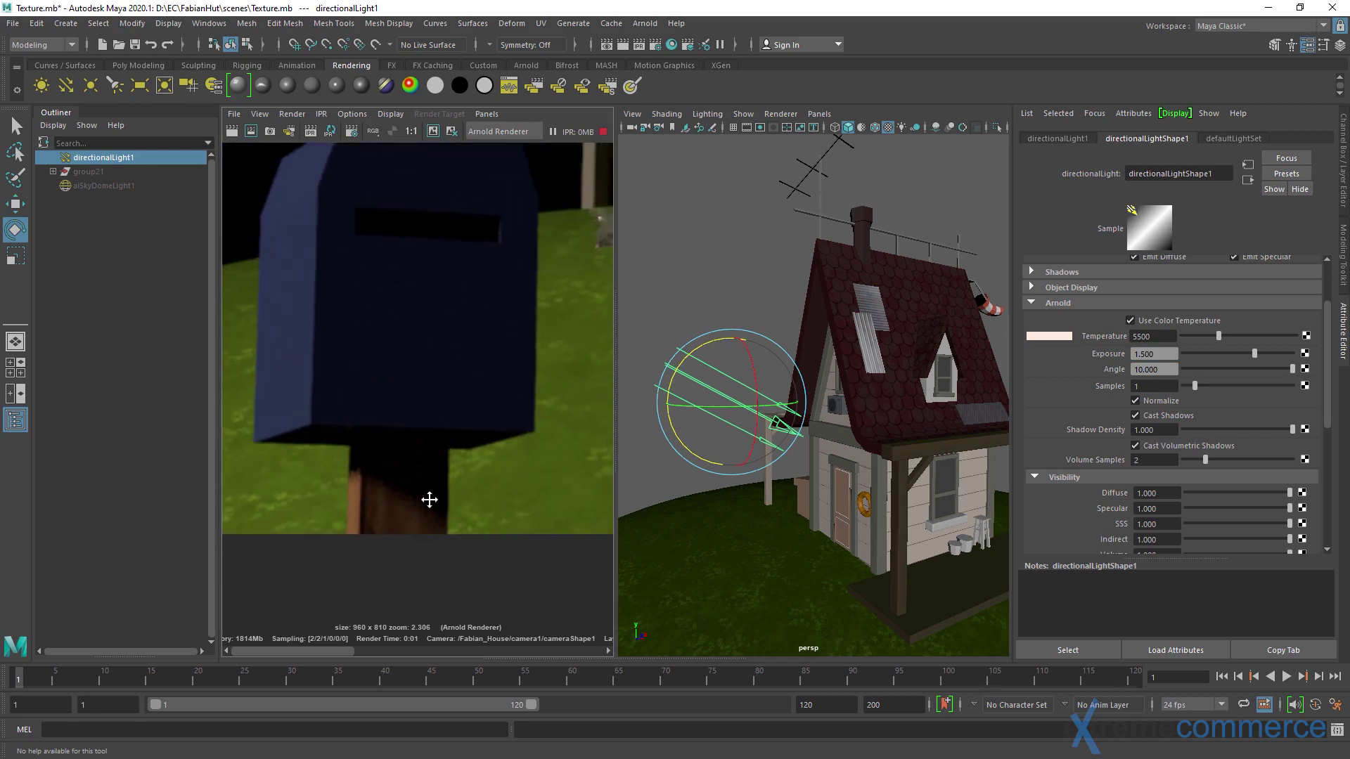
pyautogui.moveTo(310, 434); pyautogui.dragTo(489, 581)
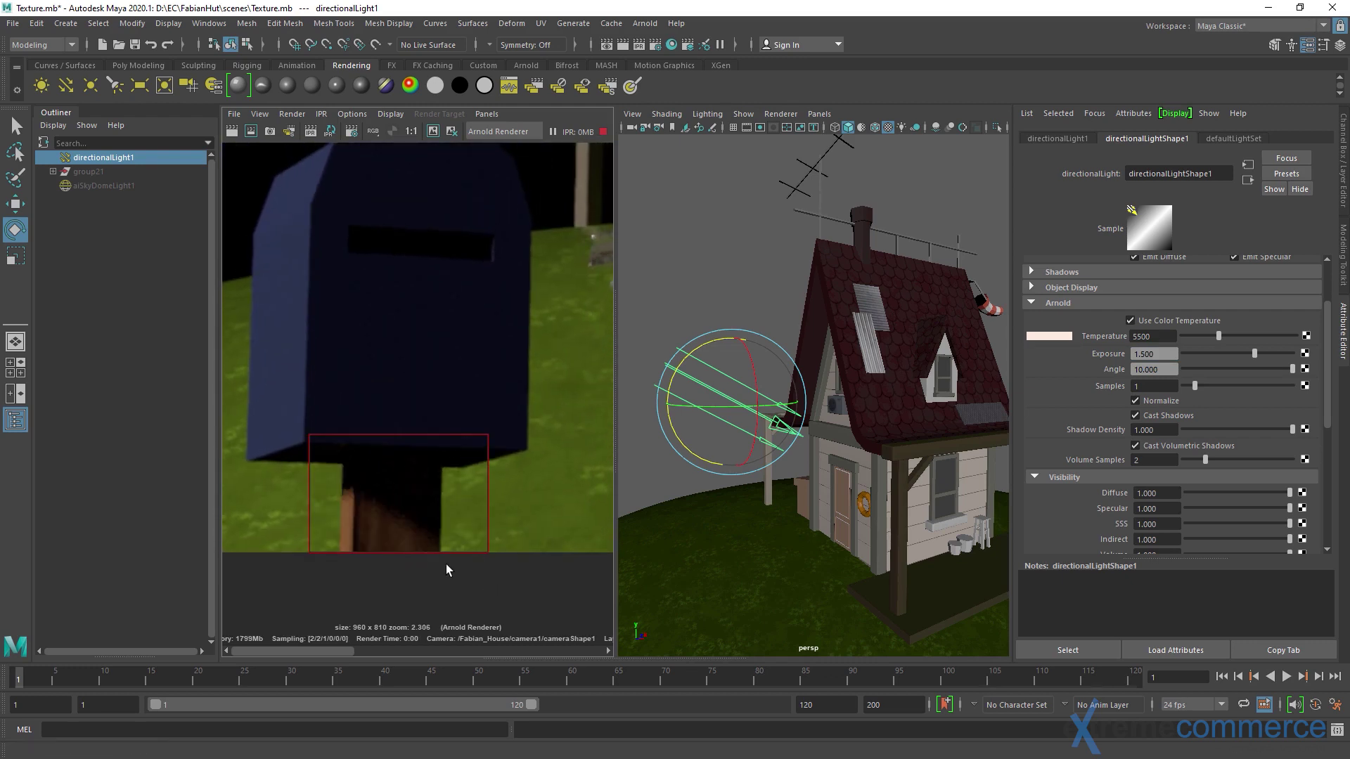
pyautogui.moveTo(445, 569); pyautogui.dragTo(460, 584, button='middle')
# Set the light's angle to 0 to compare the shadow edge on the mailbox post.
pyautogui.moveTo(1176, 370); pyautogui.dragTo(1104, 373)
pyautogui.write('0')
pyautogui.press('Return')
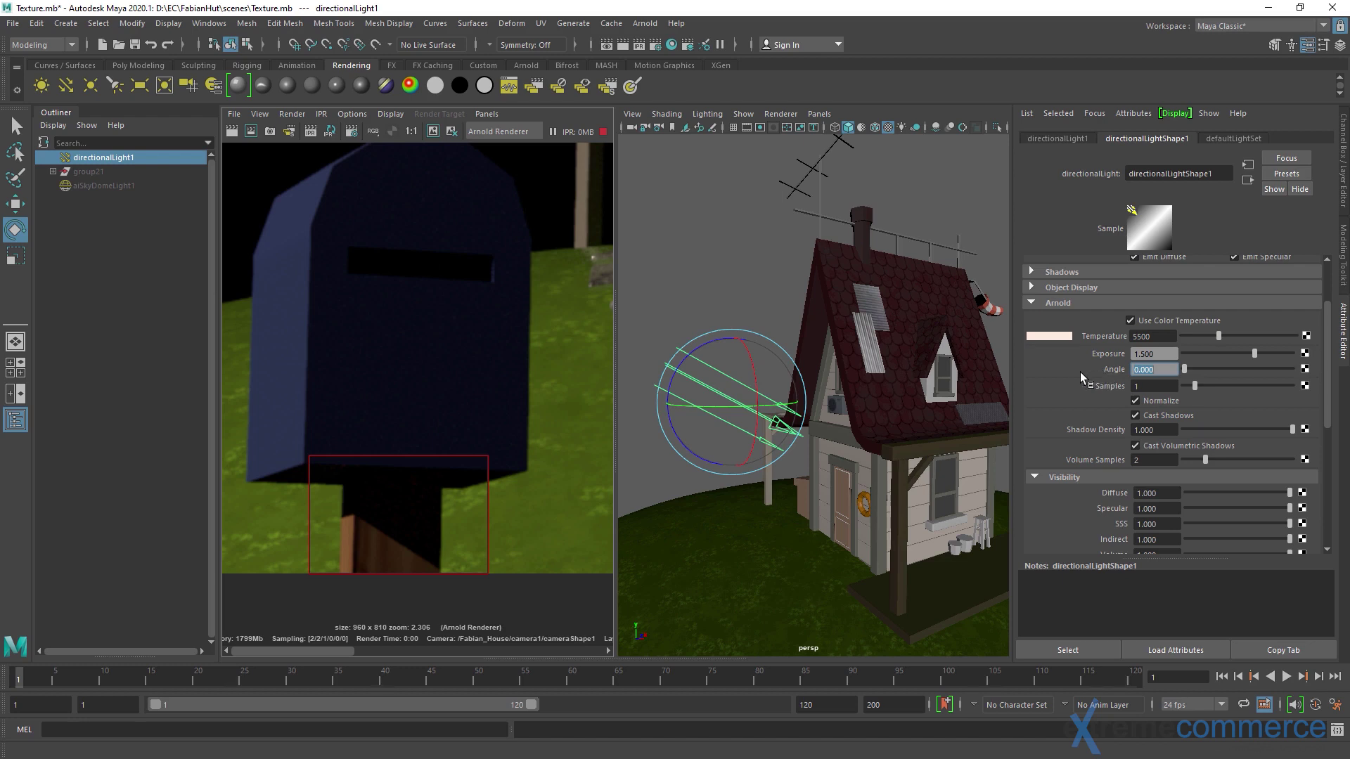
pyautogui.scroll(-5, 458, 421)
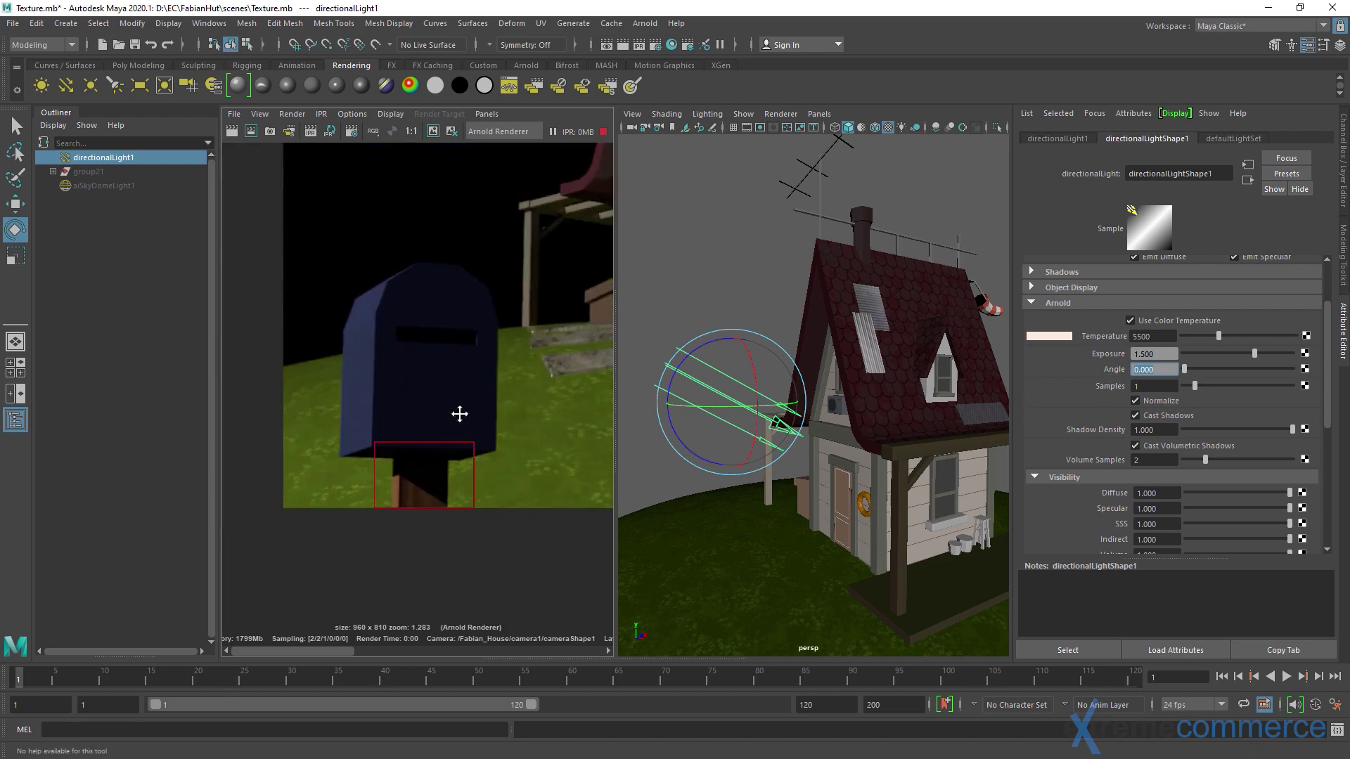
pyautogui.keyDown('alt'); pyautogui.moveTo(401, 473); pyautogui.dragTo(392, 477, button='middle'); pyautogui.keyUp('alt')
pyautogui.scroll(-2, 406, 469)
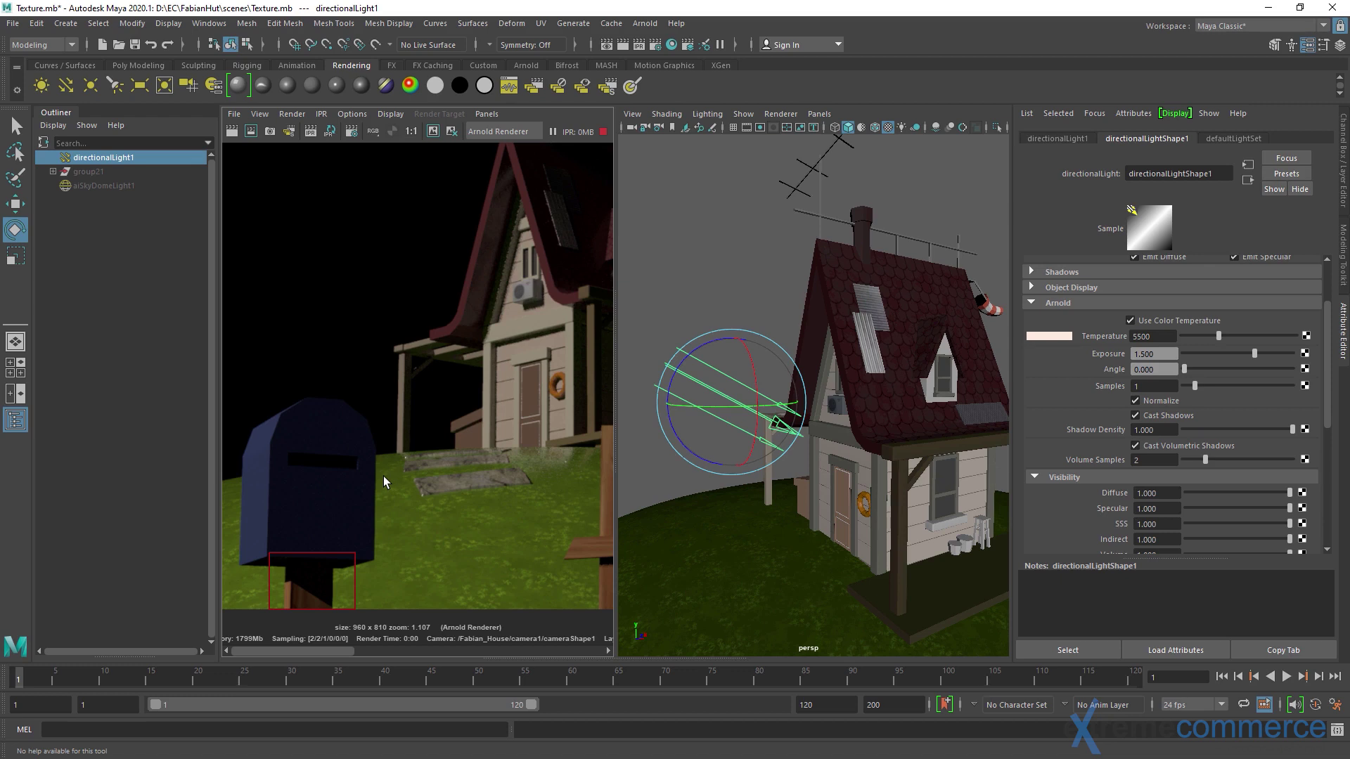
# Try light angles of 2 and 5 and check the shadow softness on the mailbox post.
pyautogui.click(1170, 367)
pyautogui.write('2')
pyautogui.press('Return')
pyautogui.write('5')
pyautogui.press('Return')
pyautogui.scroll(6, 452, 401)
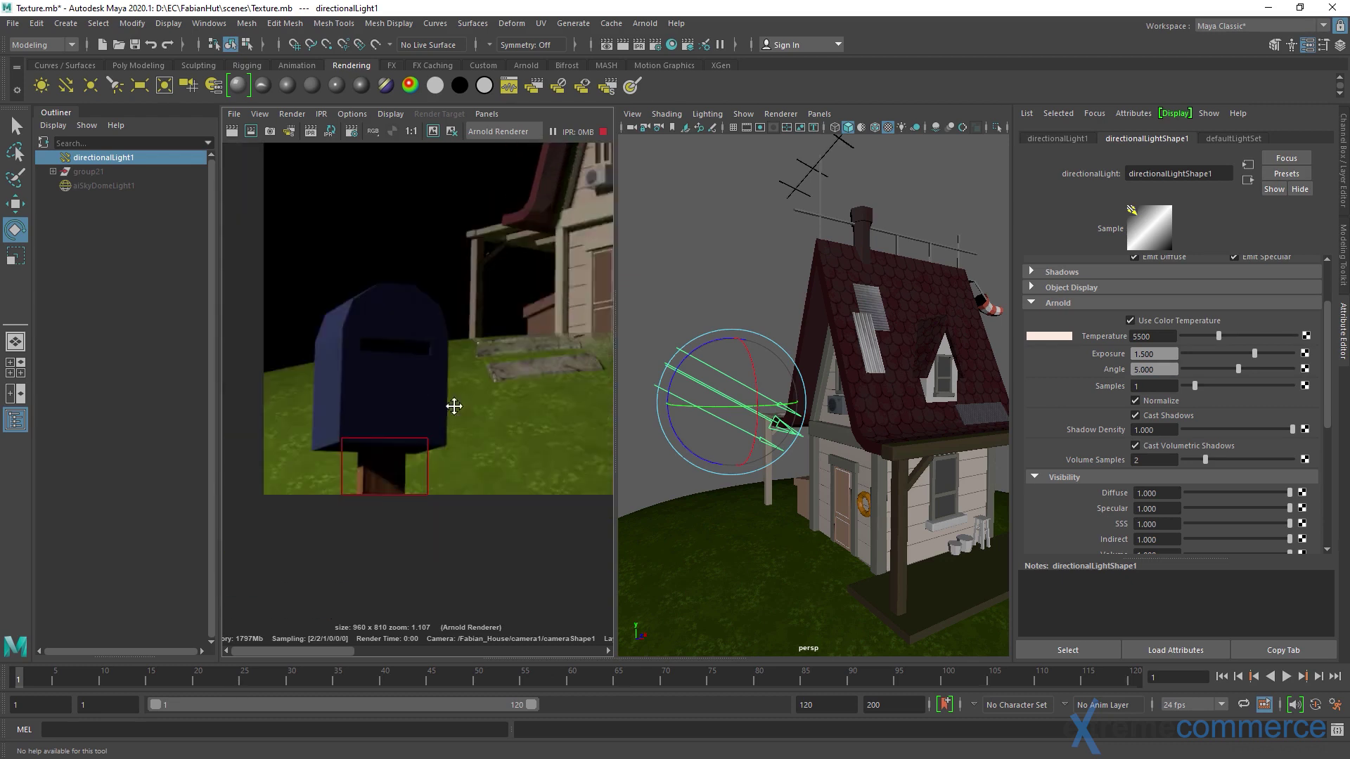
pyautogui.scroll(-2, 418, 464)
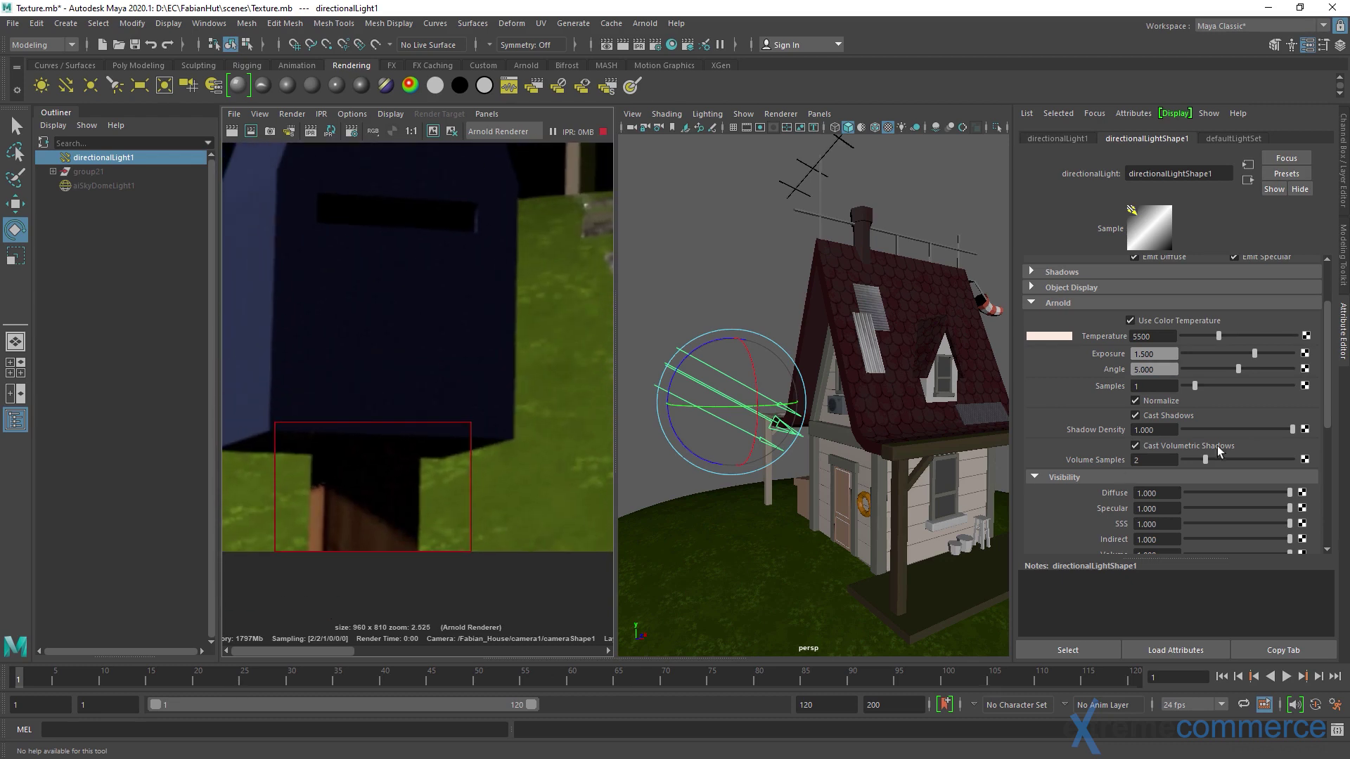
# Set the directional light's angle to 3.
pyautogui.hotkey('shift', 'Tab')
pyautogui.write('3')
pyautogui.press('Return')
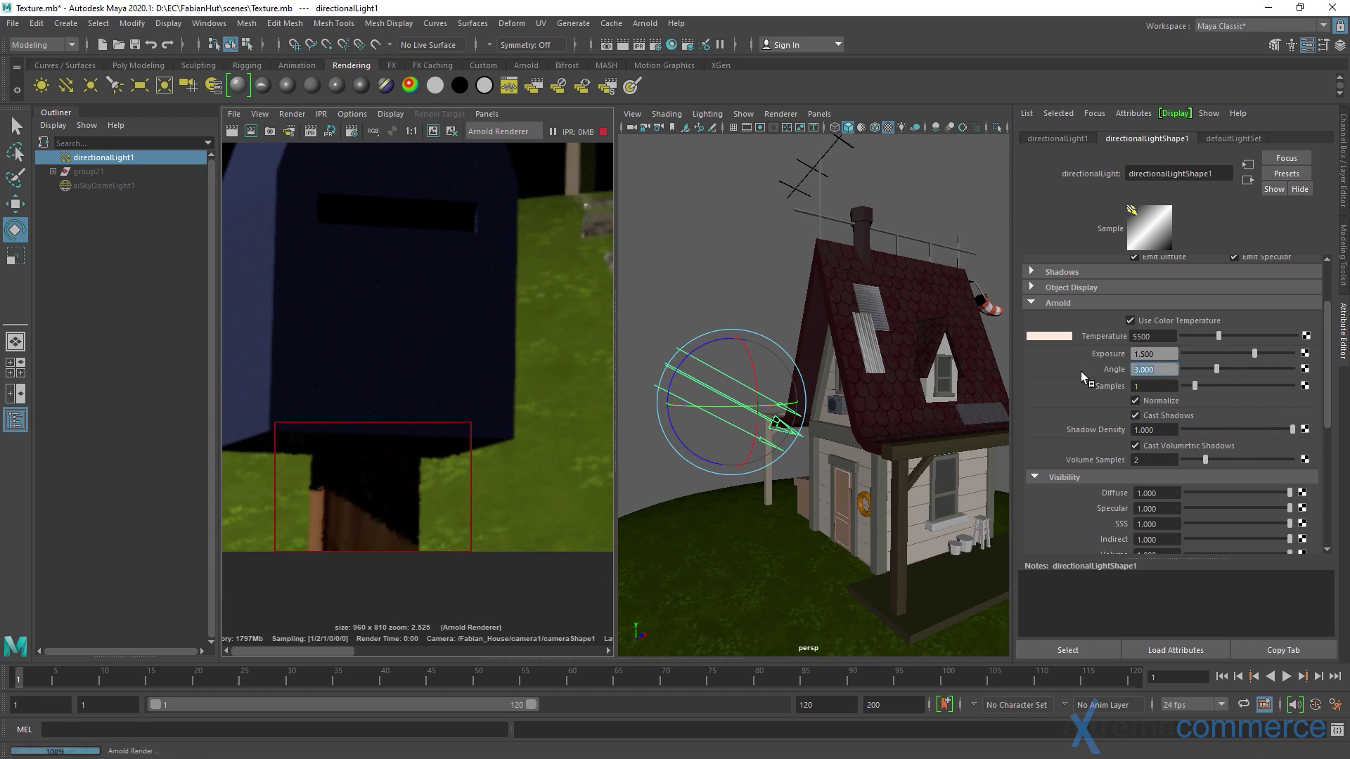
pyautogui.scroll(-5, 391, 390)
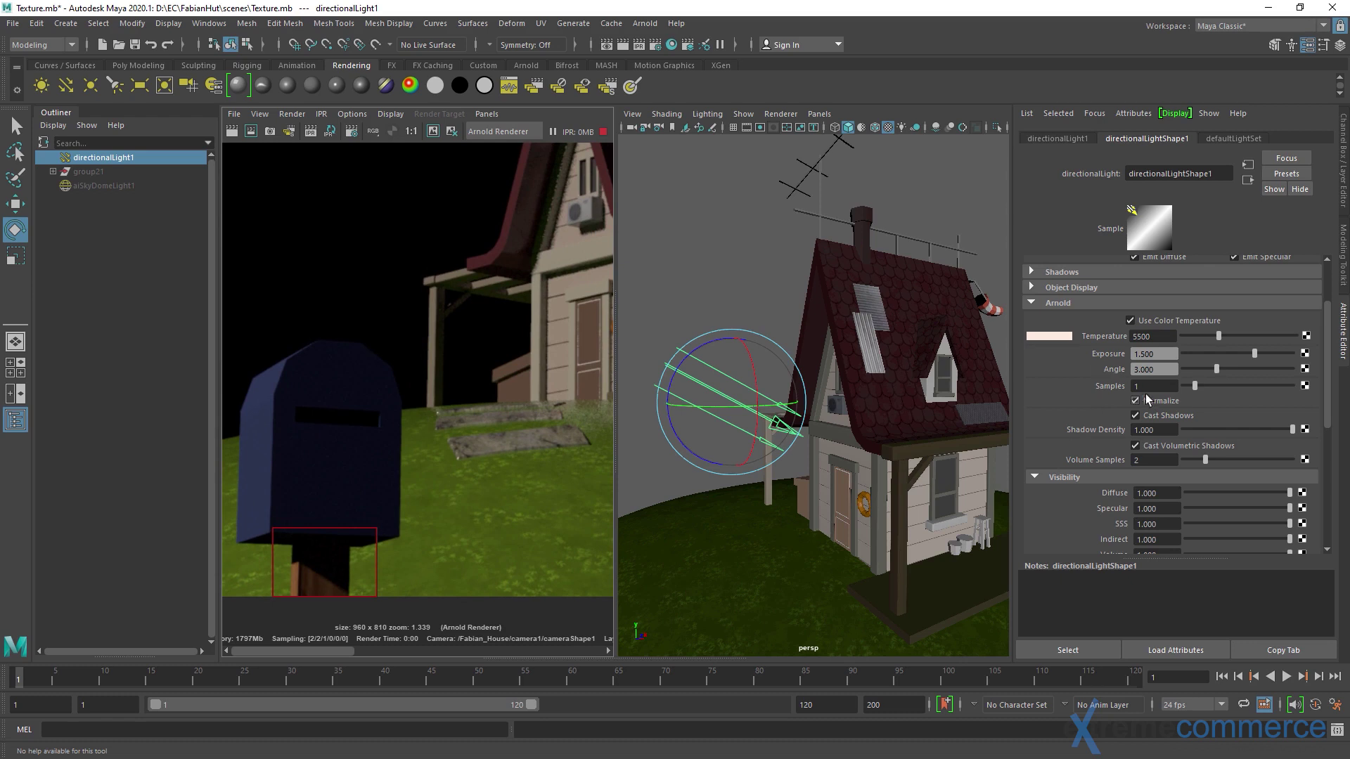
# Set the directional light's samples to 2 and inspect the shadow noise in the mailbox post region.
pyautogui.press('Tab')
pyautogui.write('2')
pyautogui.press('Return')
pyautogui.scroll(6, 405, 490)
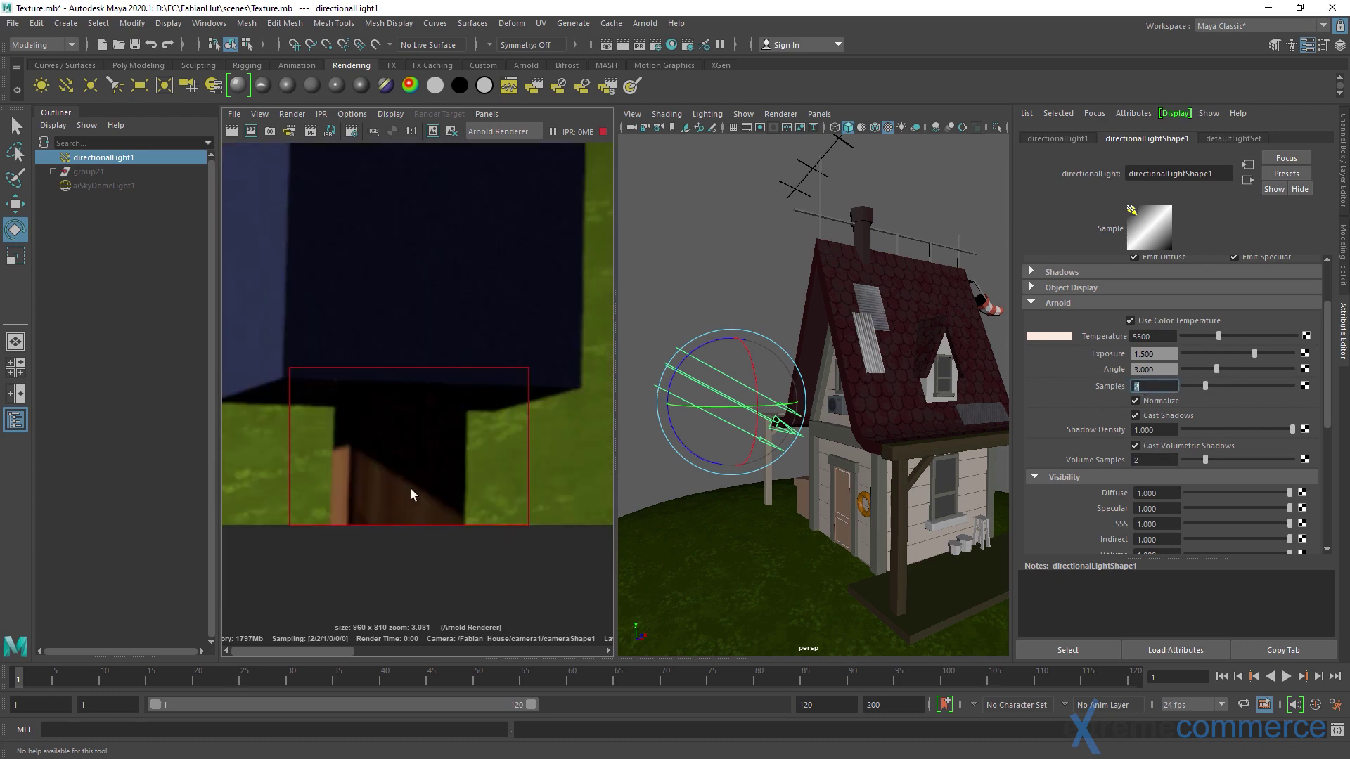
pyautogui.scroll(-6, 402, 408)
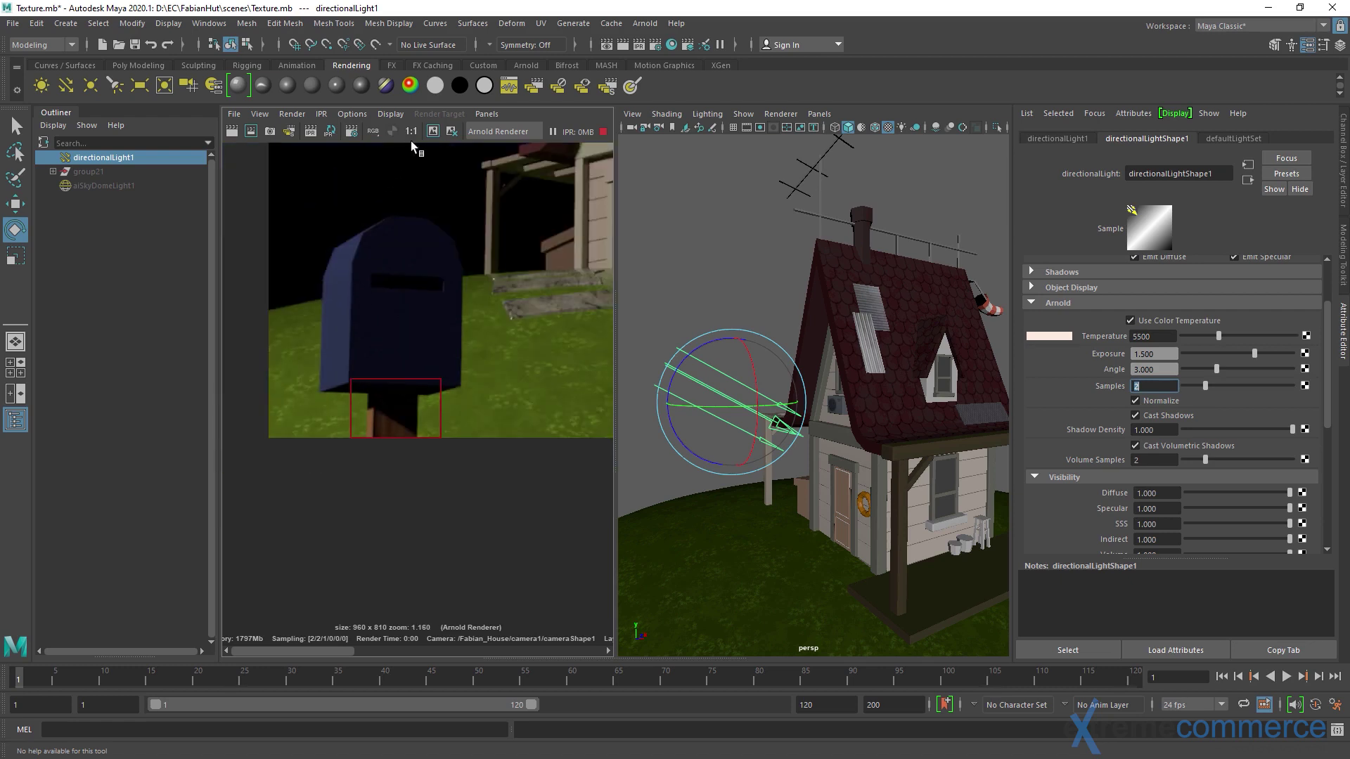
pyautogui.click(410, 131)
pyautogui.keyDown('alt'); pyautogui.moveTo(445, 400); pyautogui.dragTo(434, 355, button='middle'); pyautogui.keyUp('alt')
pyautogui.scroll(4, 439, 380)
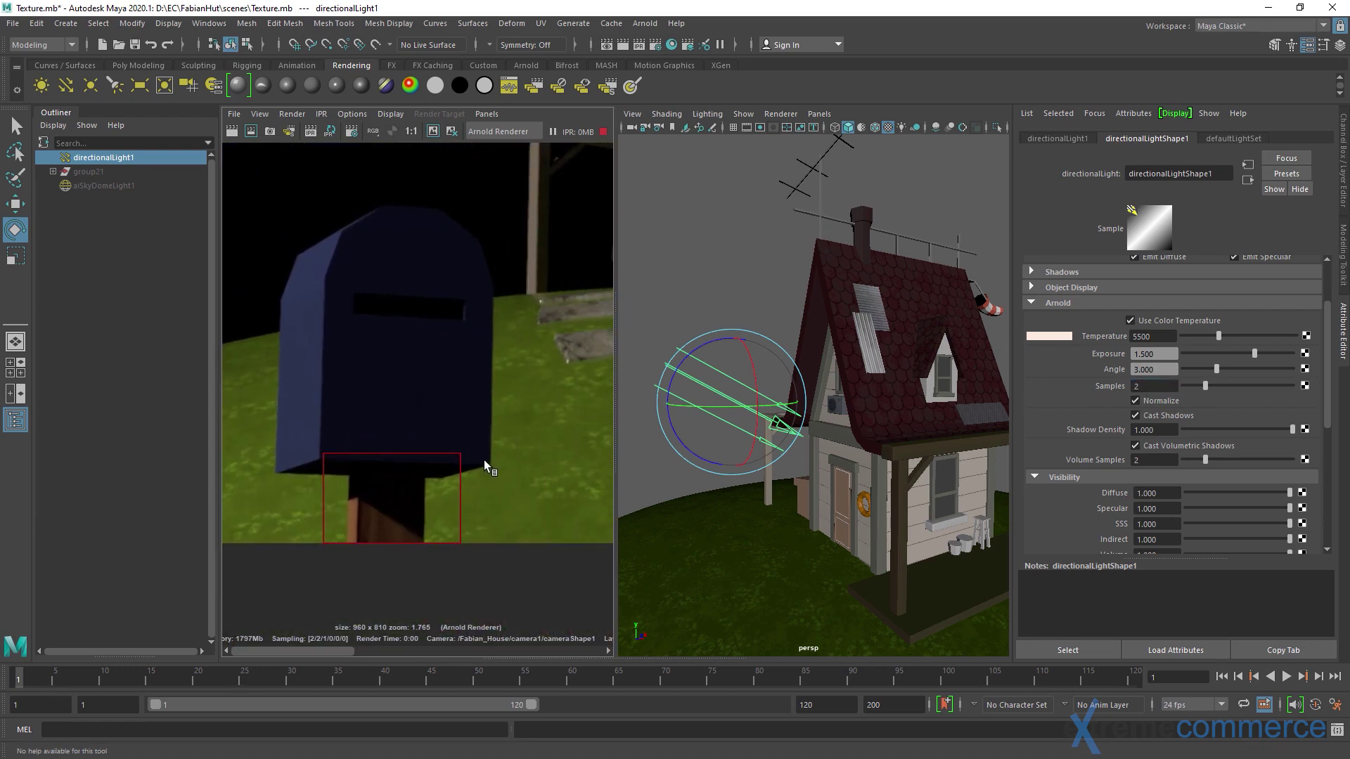
# Lower the light's samples to 1 to compare the shadow noise.
pyautogui.doubleClick(1152, 386)
pyautogui.write('1')
pyautogui.press('Tab')
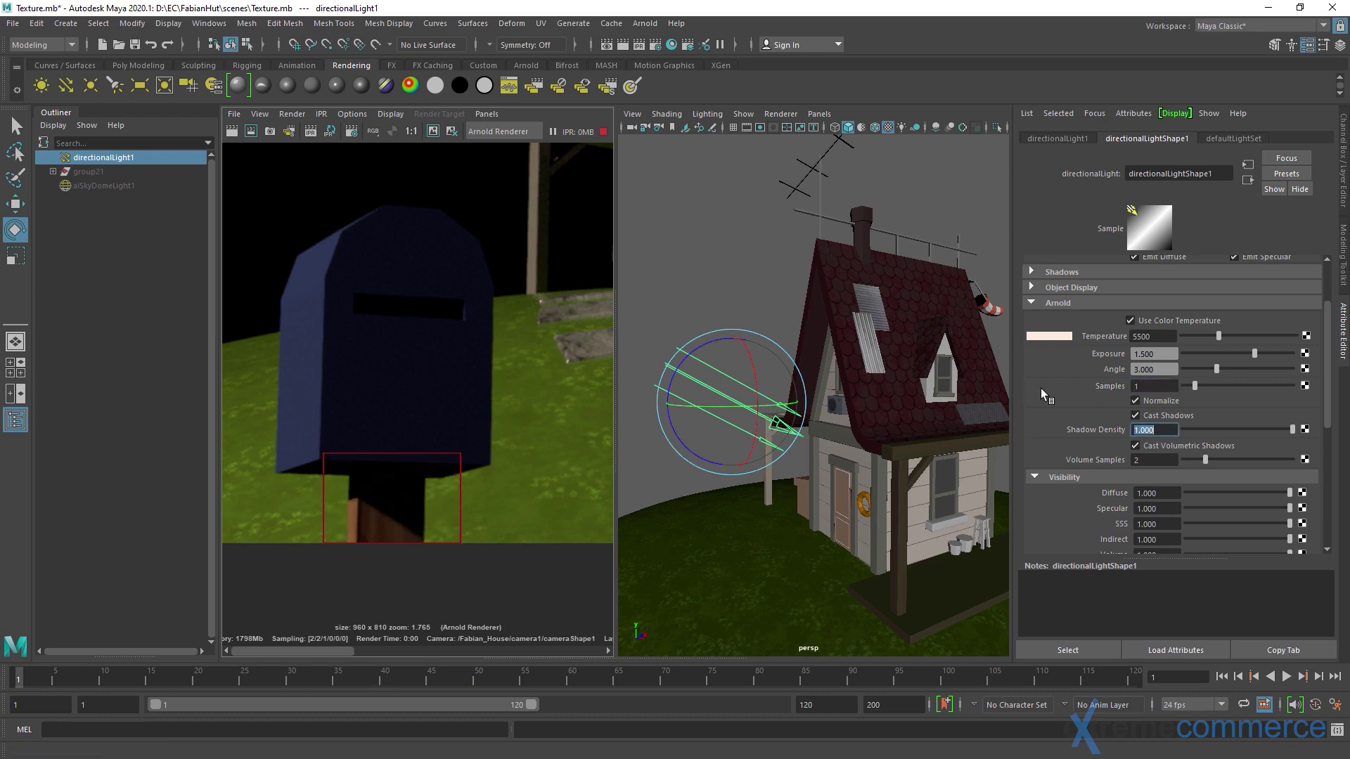
# Restore the directional light's samples to 2.
pyautogui.doubleClick(1152, 385)
pyautogui.write('2')
pyautogui.press('Tab')
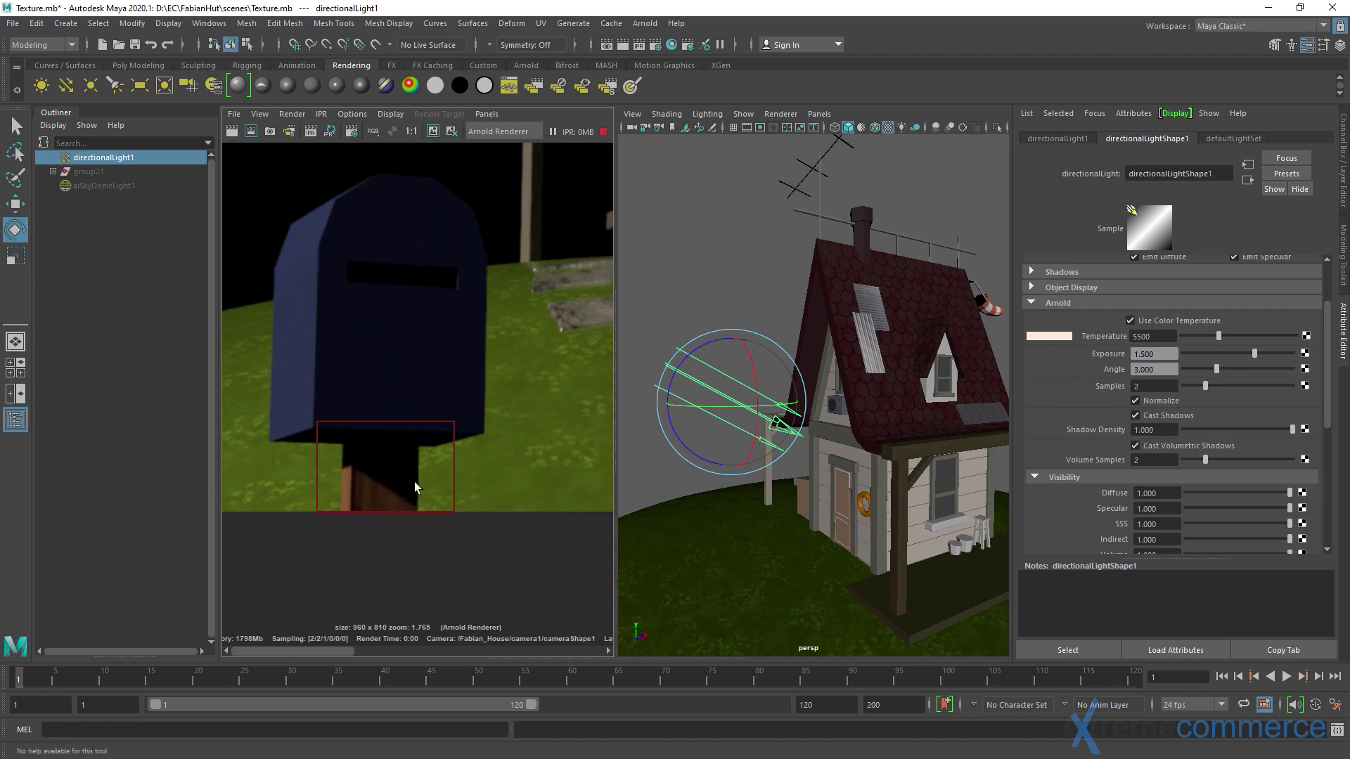
# Lower the directional light's samples to 1 and compare the shadow noise on the mailbox post up close.
pyautogui.scroll(6, 414, 483)
pyautogui.doubleClick(1153, 386)
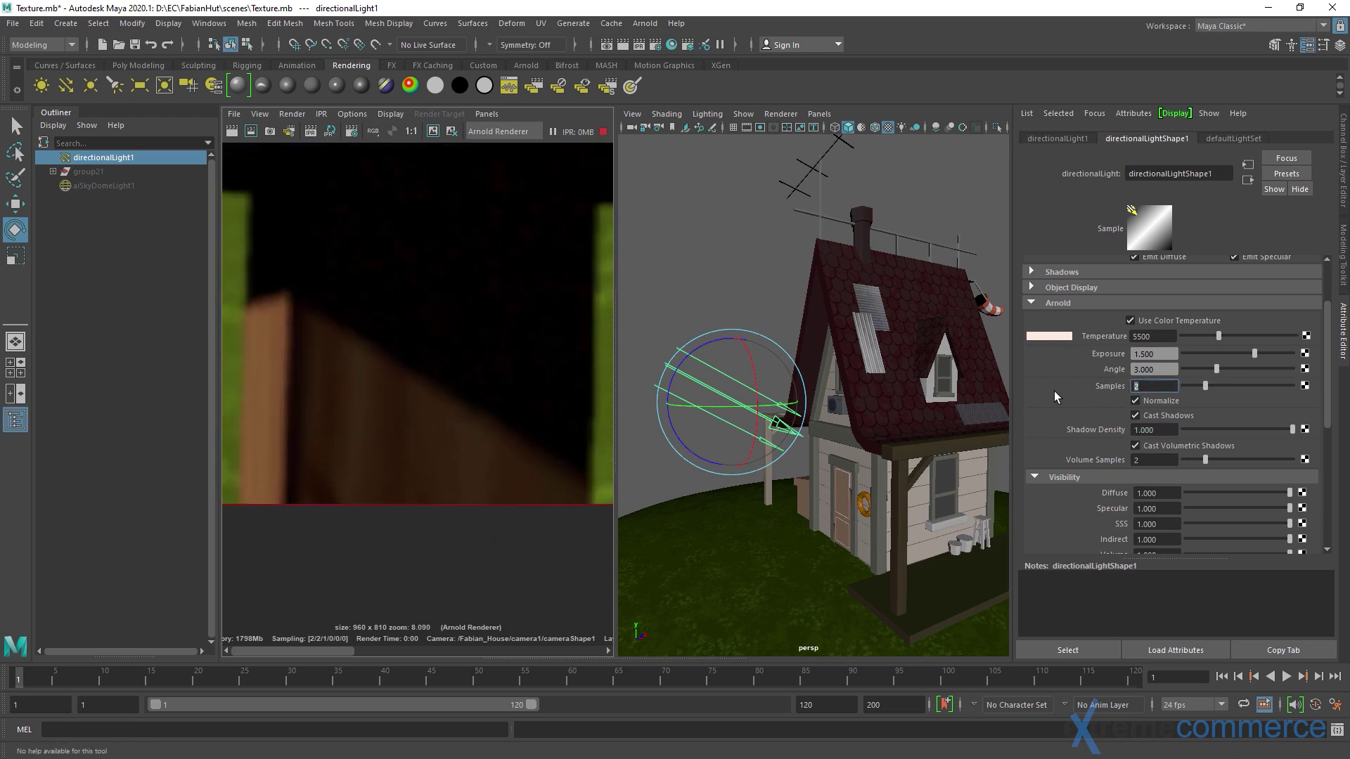
pyautogui.write('1')
pyautogui.press('Tab')
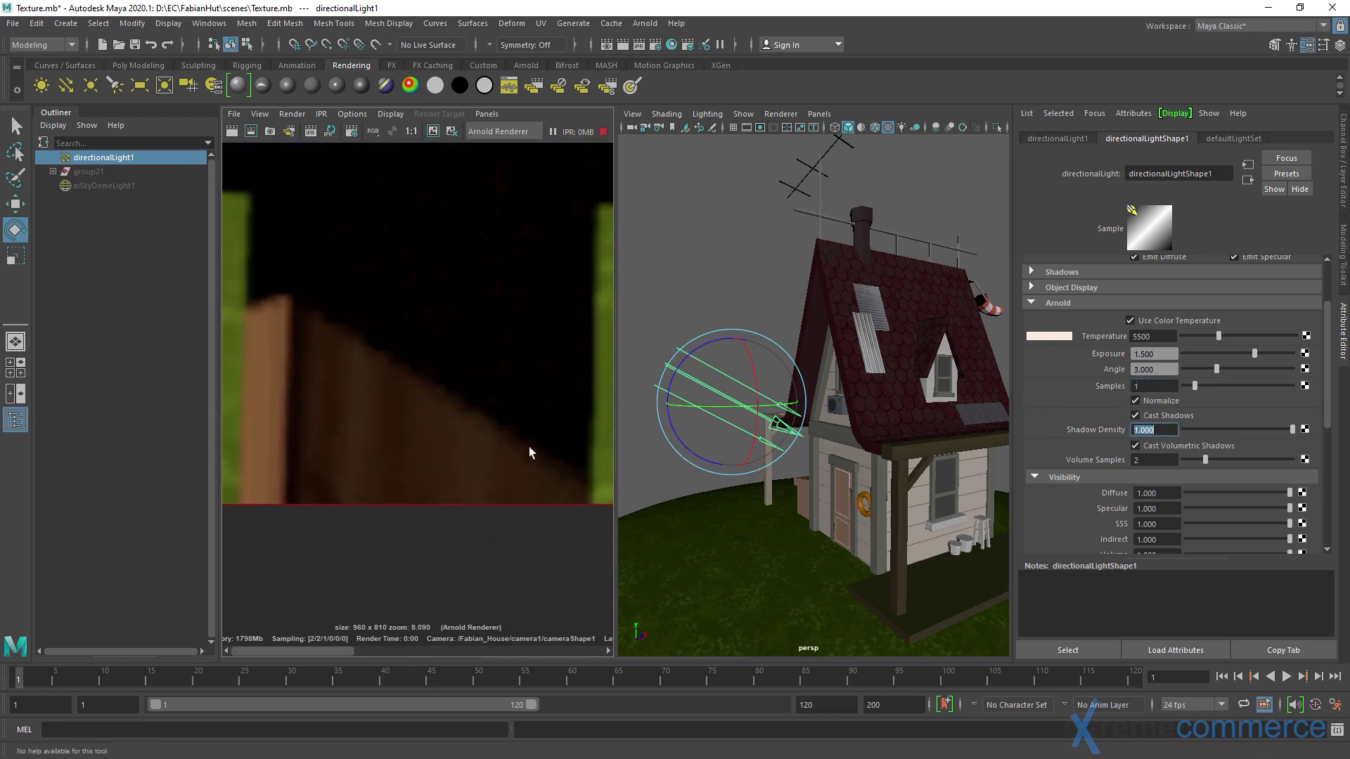
pyautogui.doubleClick(1148, 386)
pyautogui.press('Return')
pyautogui.scroll(-2, 348, 451)
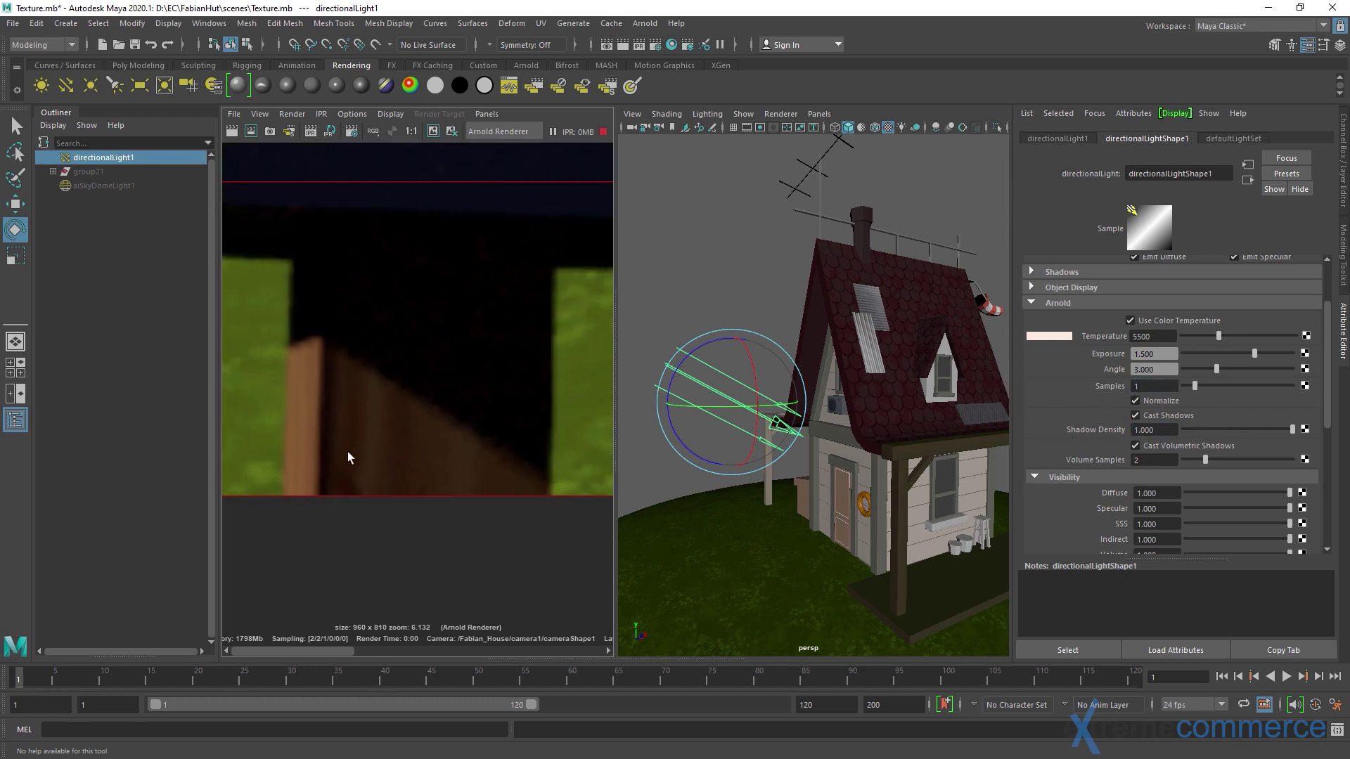
# Set the directional light's samples back to 2 and check the shadow under the mailbox.
pyautogui.doubleClick(1142, 386)
pyautogui.write('2')
pyautogui.press('Return')
pyautogui.scroll(-4, 362, 509)
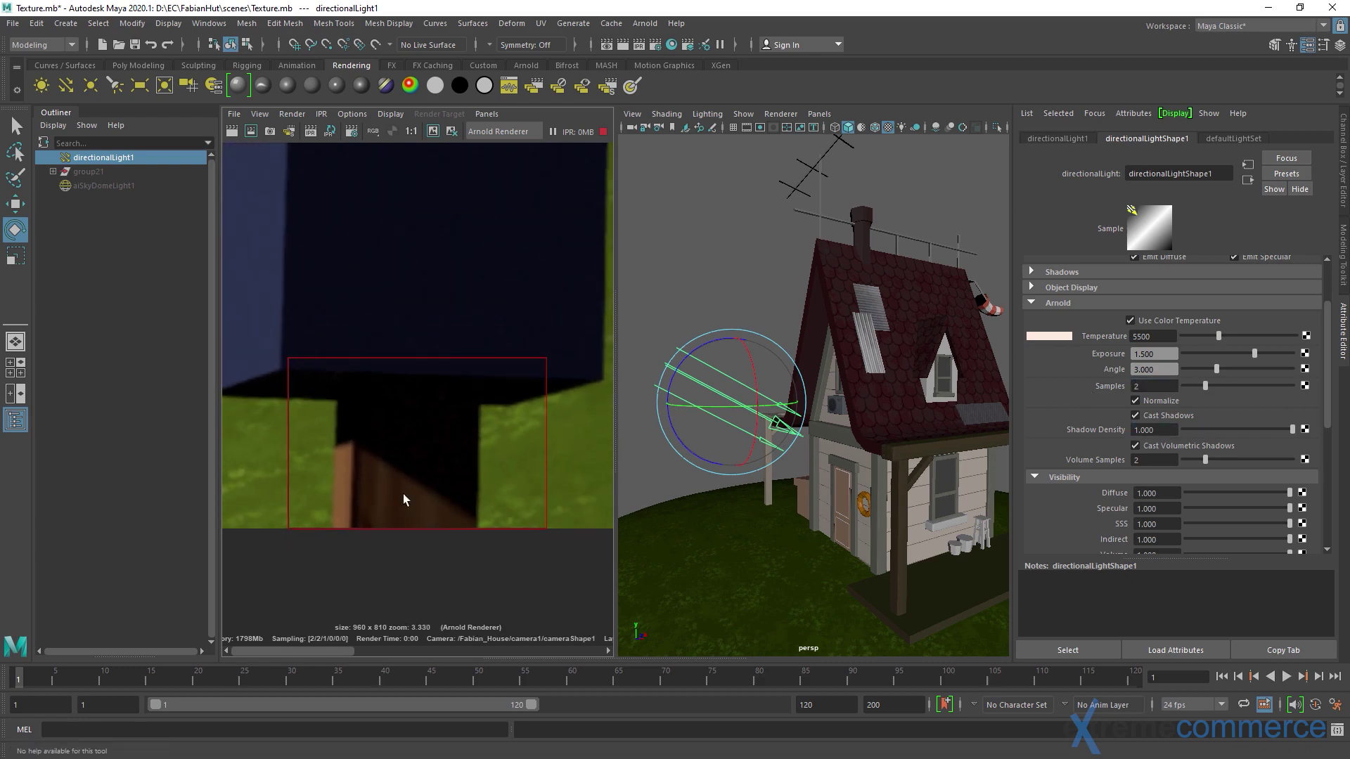
pyautogui.scroll(-2, 394, 491)
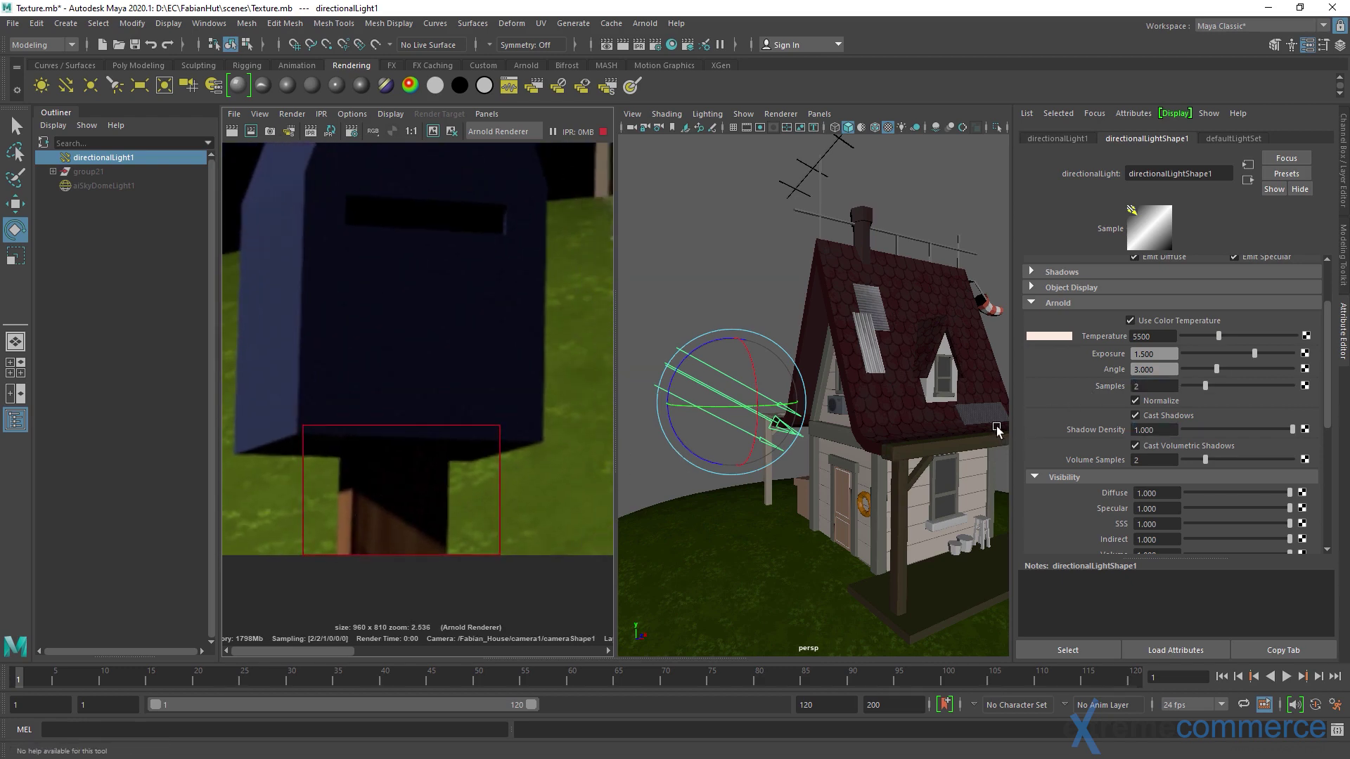
# Try a shadow density of 0 on the directional light, and return it to 1.
pyautogui.moveTo(1238, 432); pyautogui.dragTo(1184, 430)
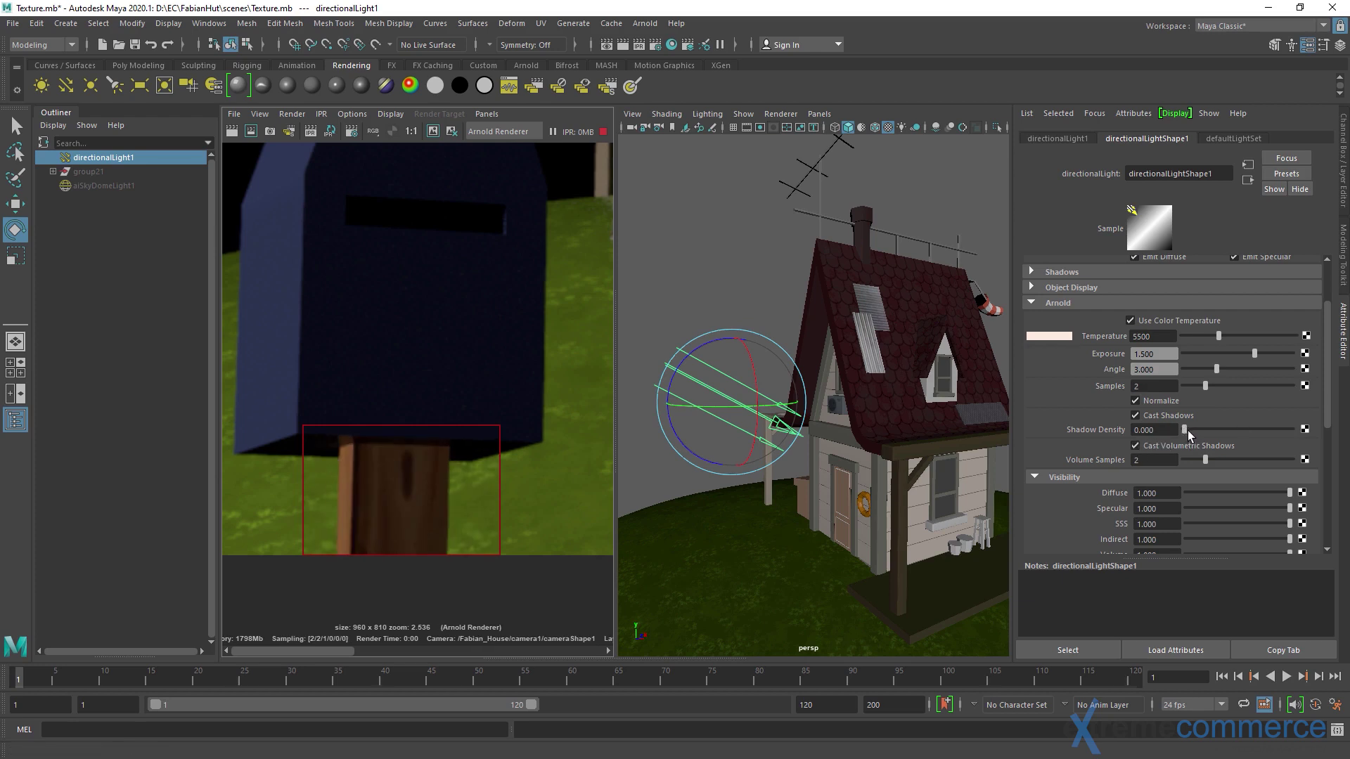
pyautogui.moveTo(1188, 431); pyautogui.dragTo(1330, 418)
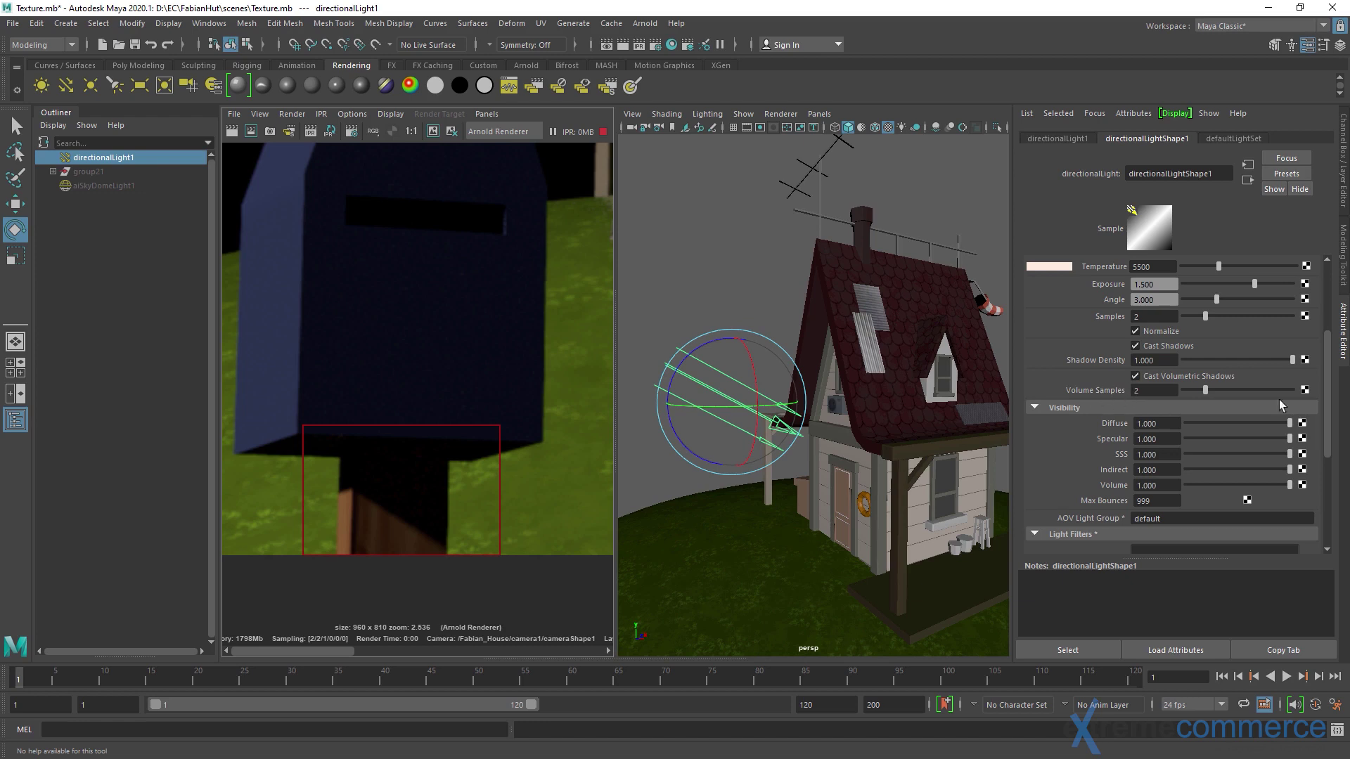
# Collapse the Light Filters and Visibility sections in the directional light's Arnold attributes.
pyautogui.moveTo(1330, 380); pyautogui.dragTo(1329, 406)
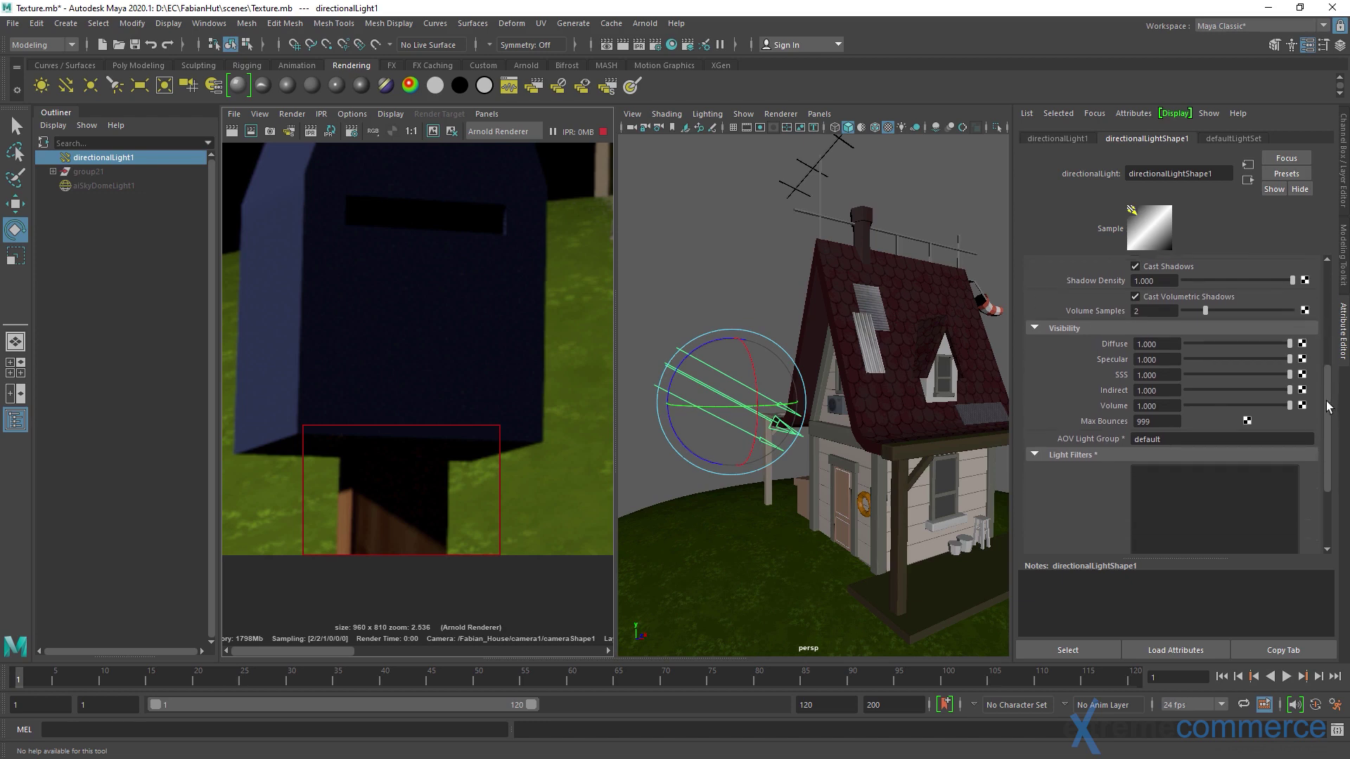
pyautogui.scroll(-1, 1191, 414)
pyautogui.click(1045, 424)
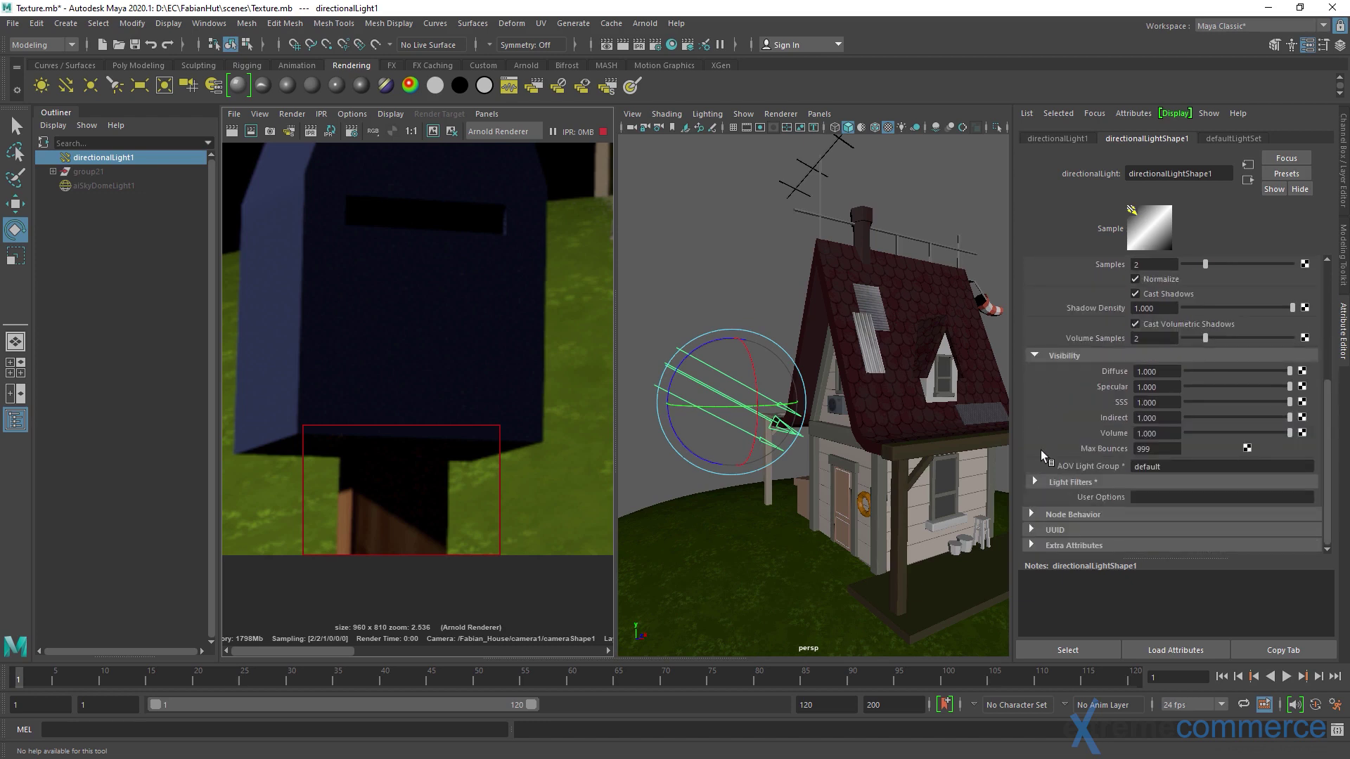
pyautogui.click(1039, 355)
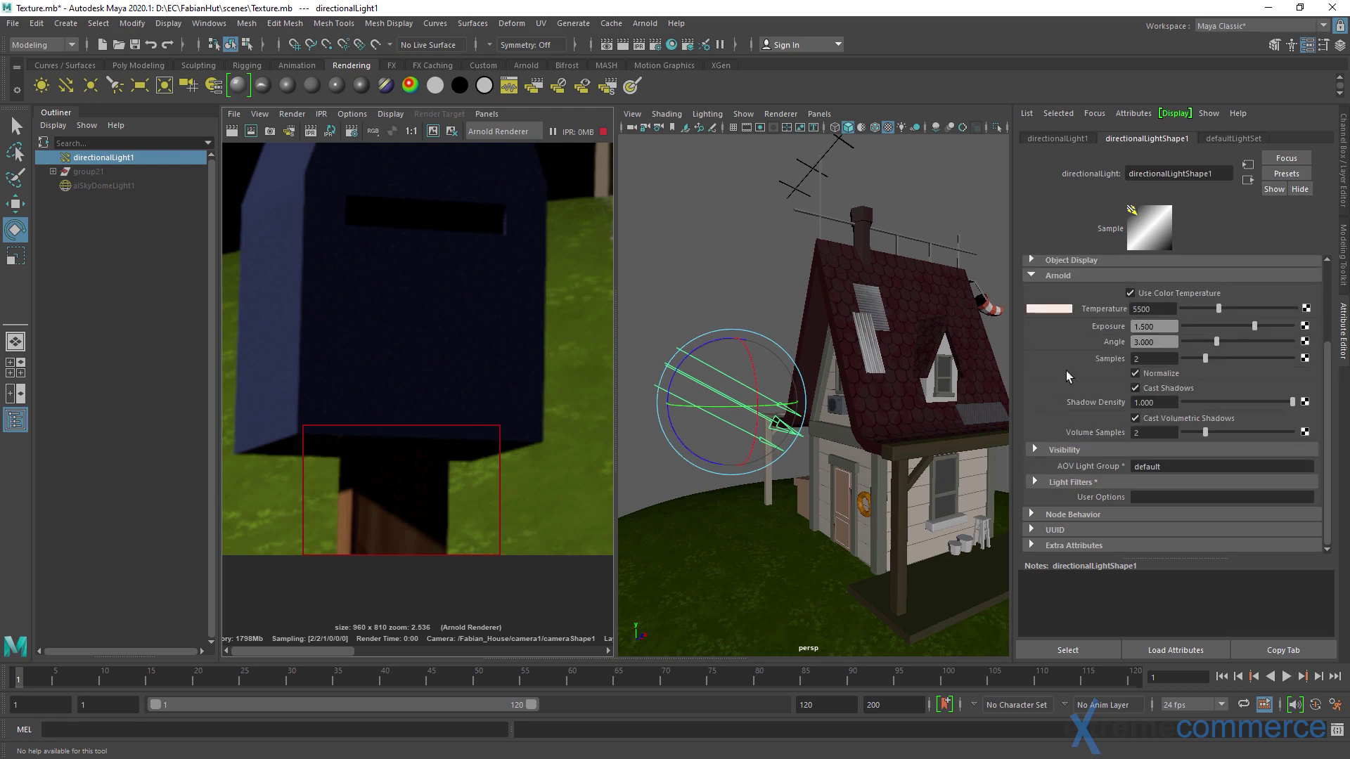
pyautogui.scroll(2, 1078, 371)
pyautogui.scroll(-2, 1074, 371)
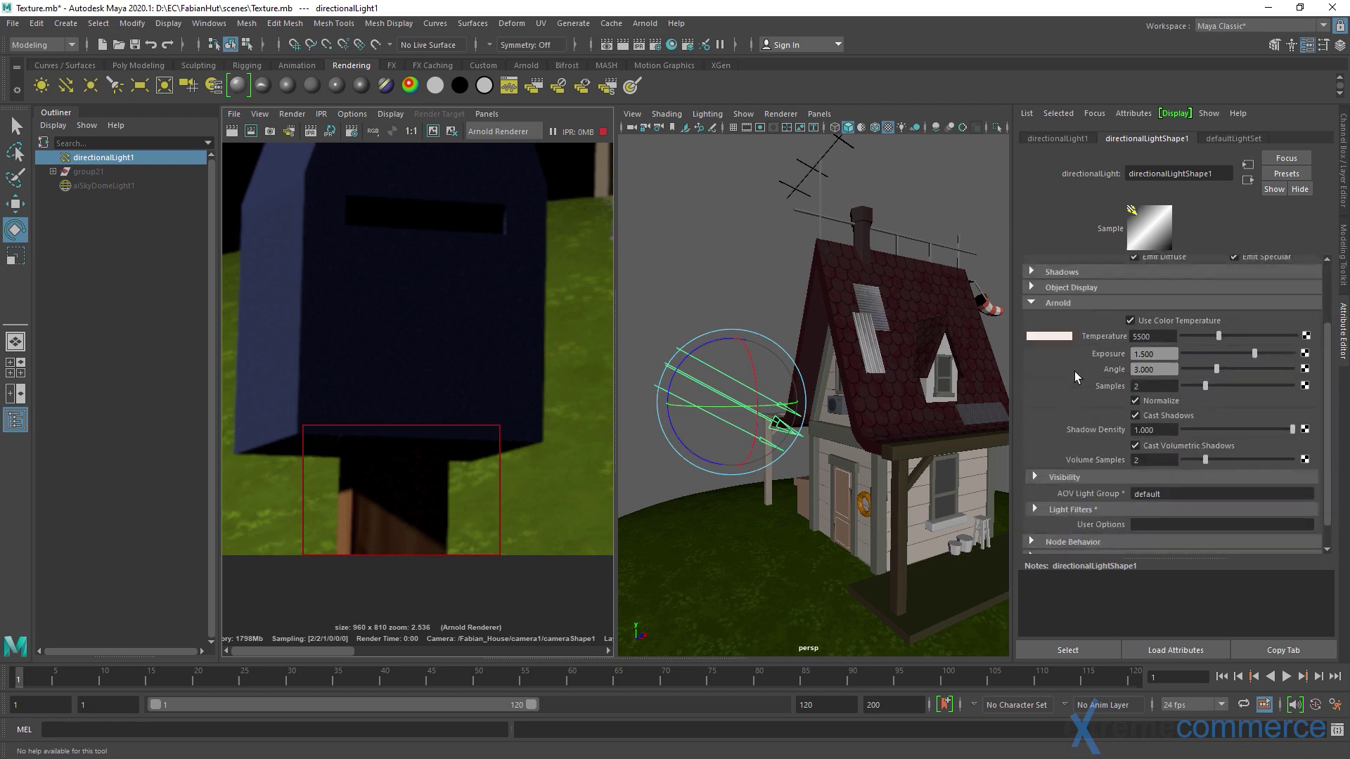
# Select aiSkyDomeLight1 and unhide it so it lights the scene again.
pyautogui.scroll(-5, 476, 409)
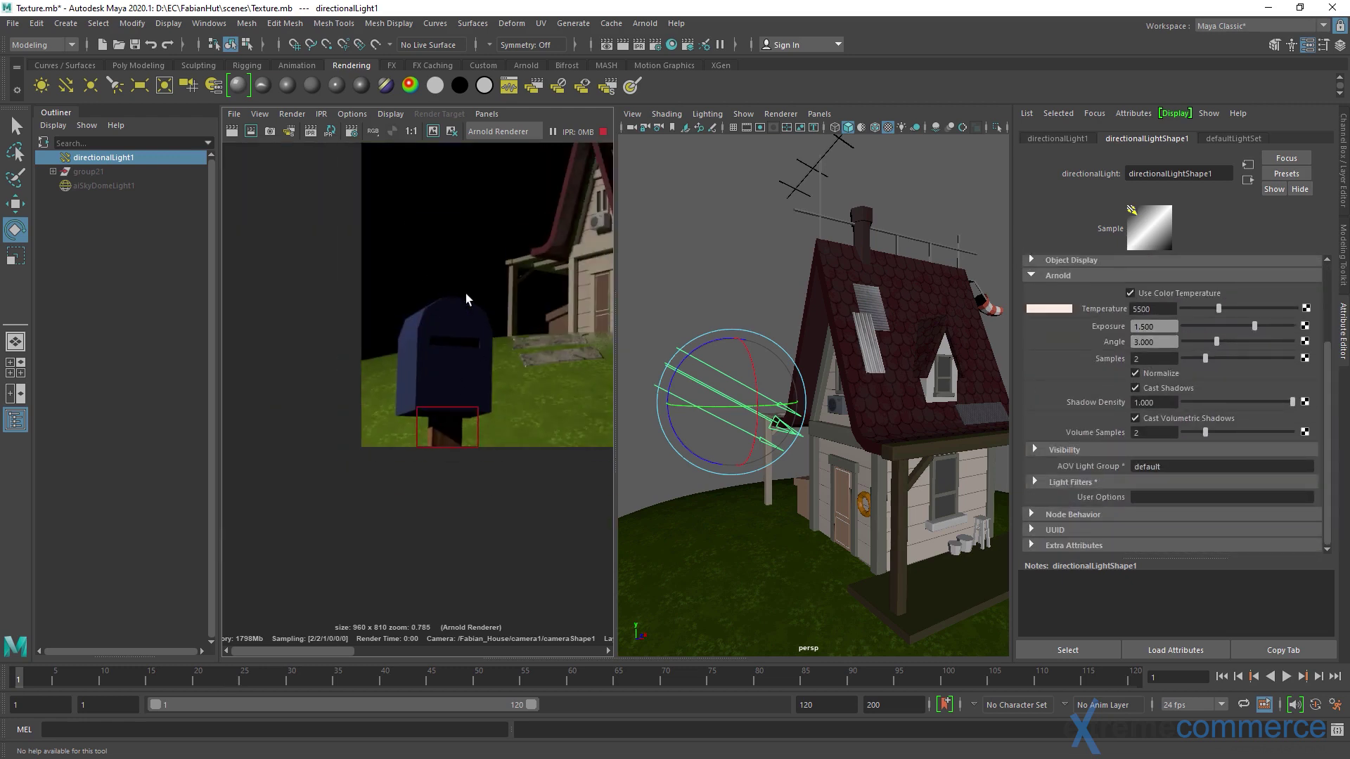
pyautogui.scroll(-1, 429, 354)
pyautogui.scroll(3, 429, 354)
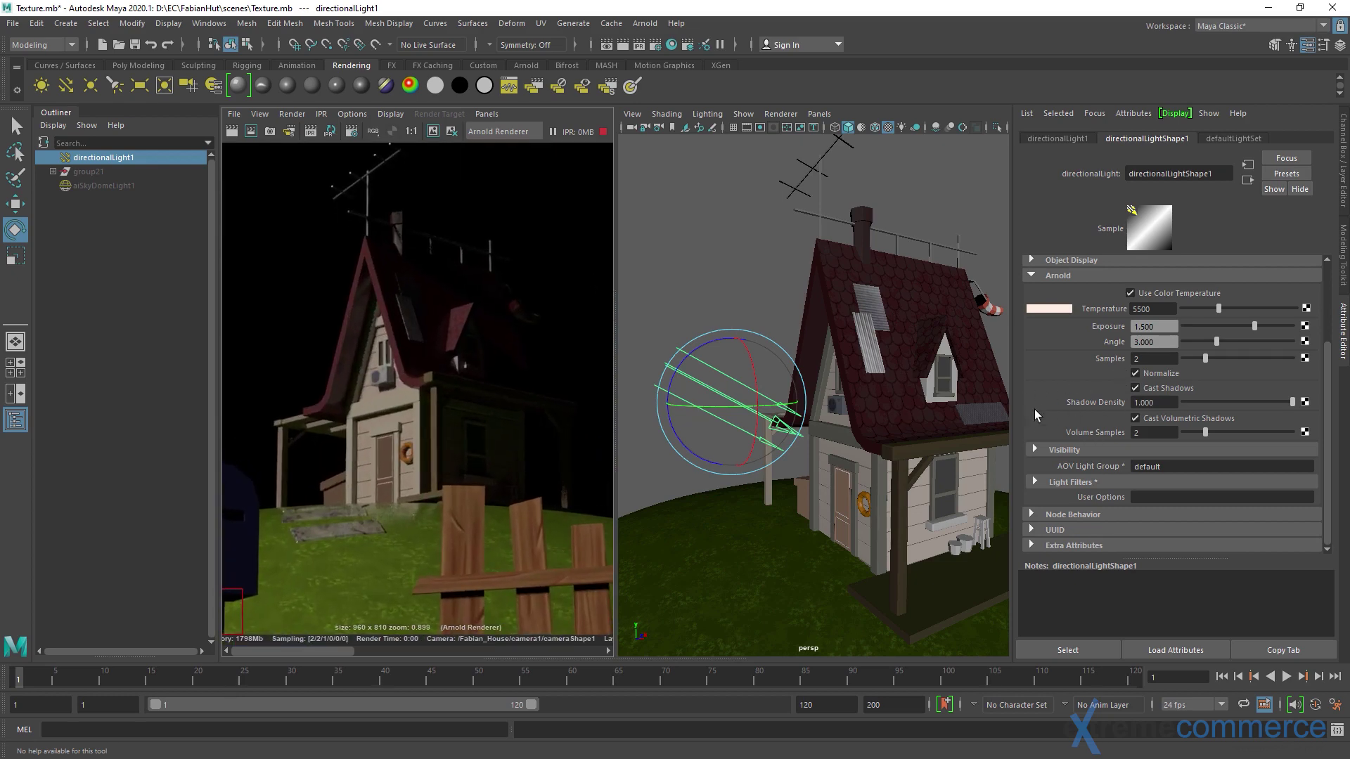
pyautogui.click(108, 187)
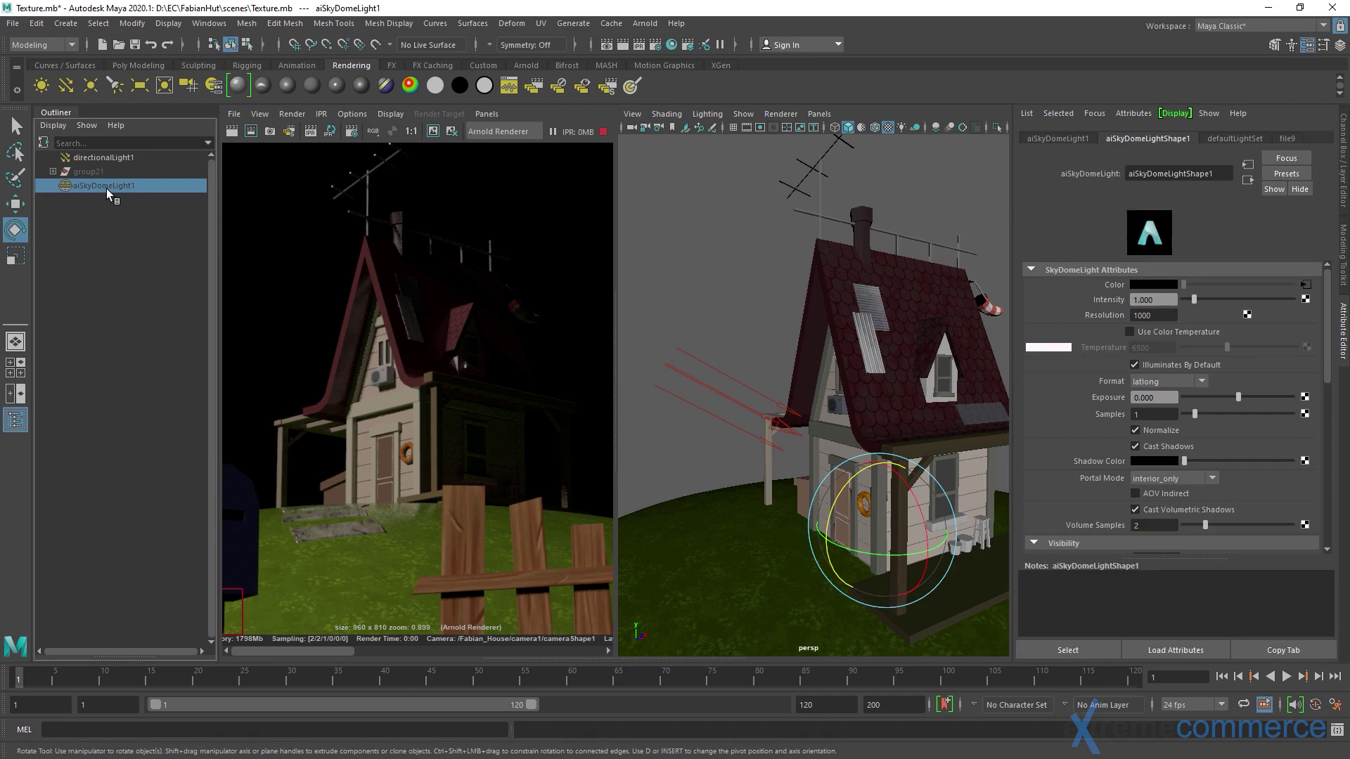
pyautogui.hotkey('shift', 'h')
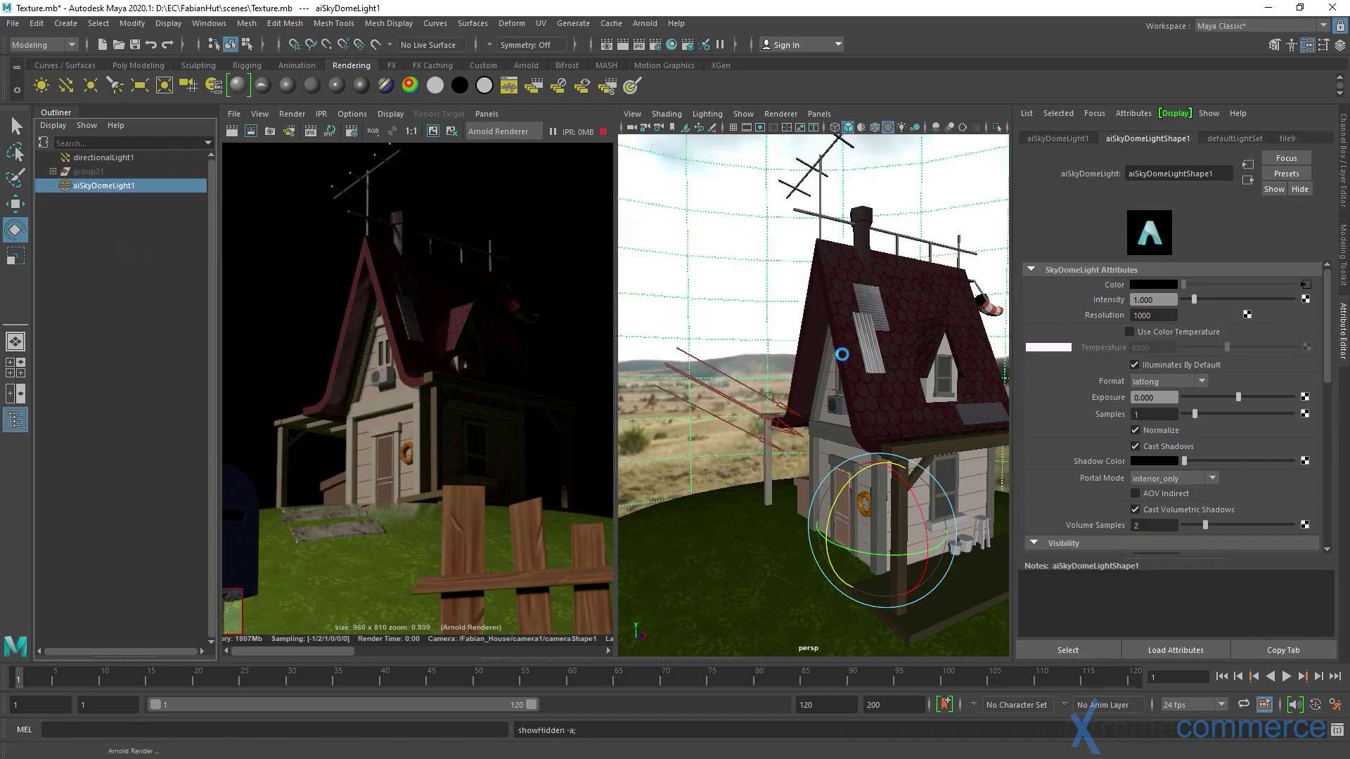
# Re-render the full camera frame with the sky dome light active, and clear the selection.
pyautogui.keyDown('alt'); pyautogui.moveTo(843, 355); pyautogui.dragTo(759, 340, button='right'); pyautogui.keyUp('alt')
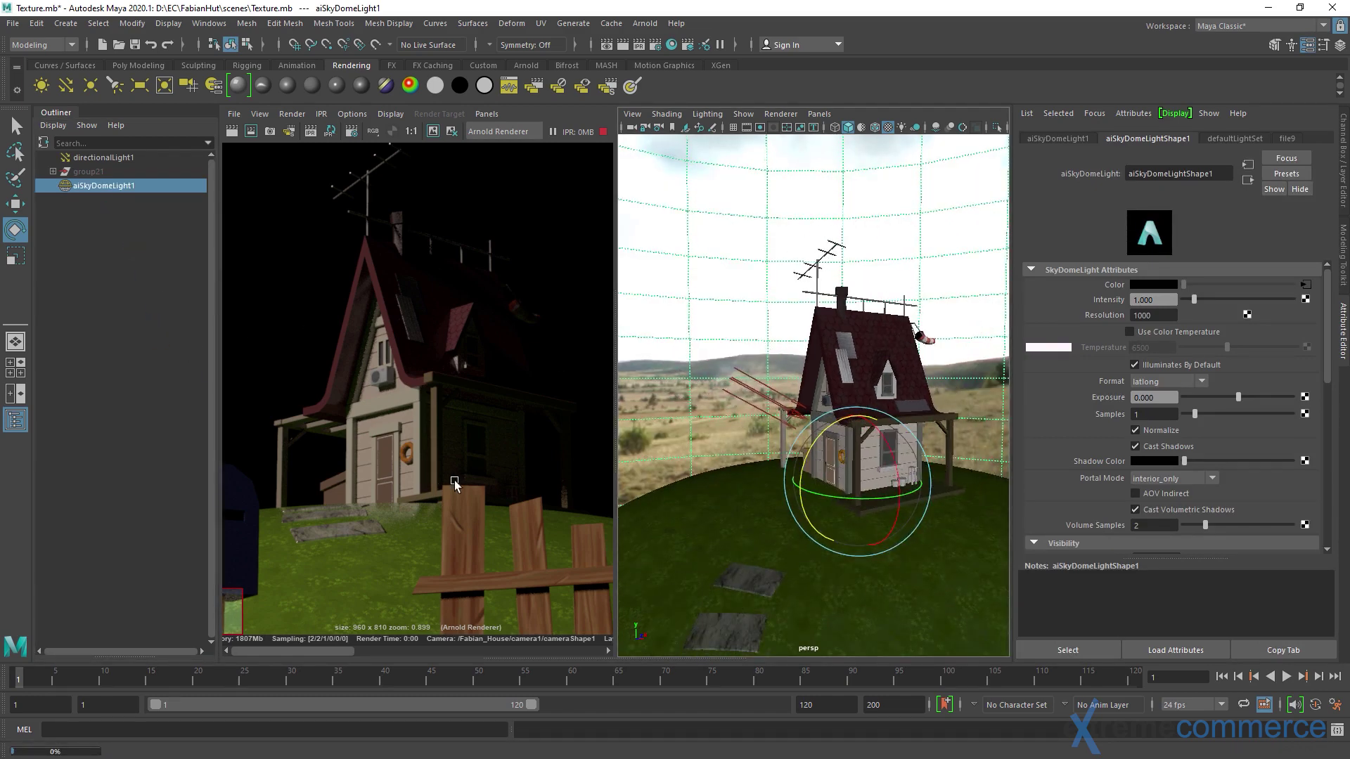
pyautogui.scroll(-2, 364, 446)
pyautogui.scroll(-2, 364, 446)
pyautogui.click(231, 130)
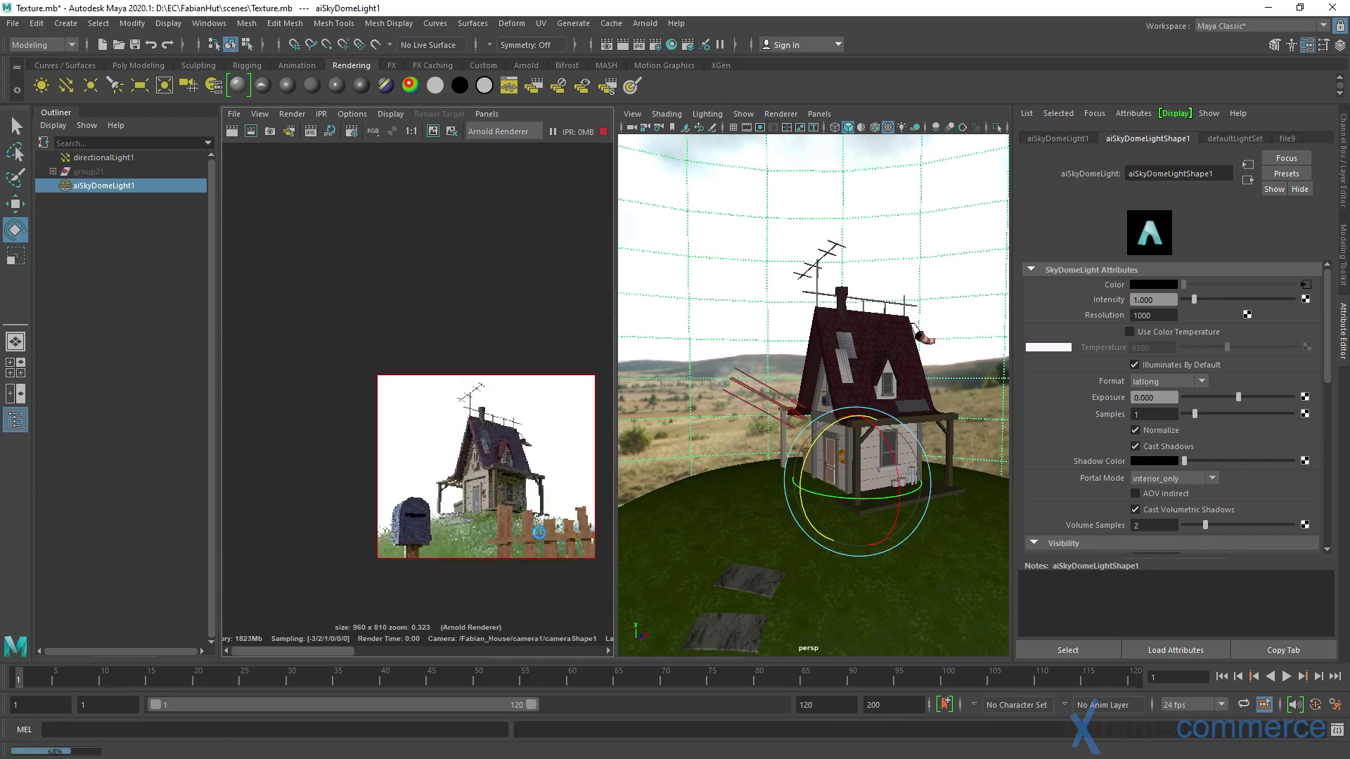
pyautogui.scroll(2, 482, 457)
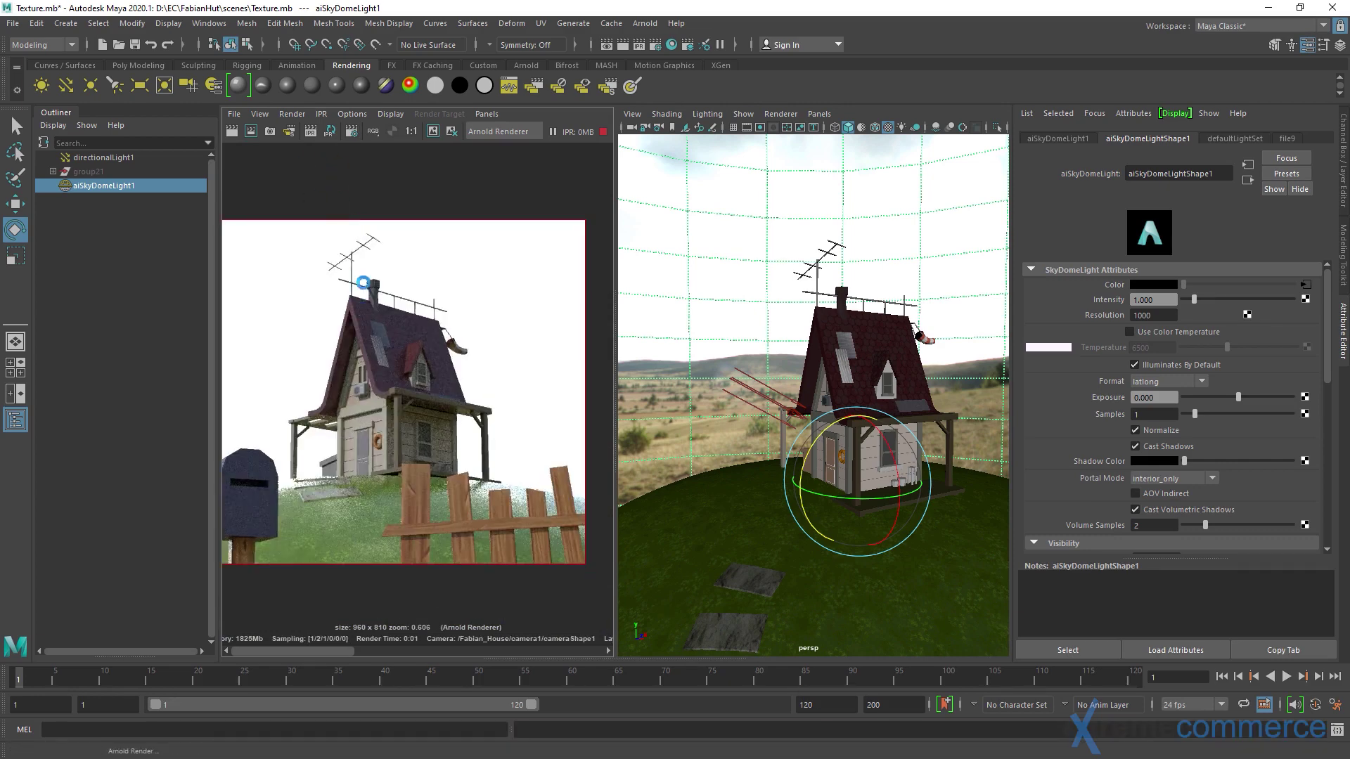
pyautogui.click(131, 217)
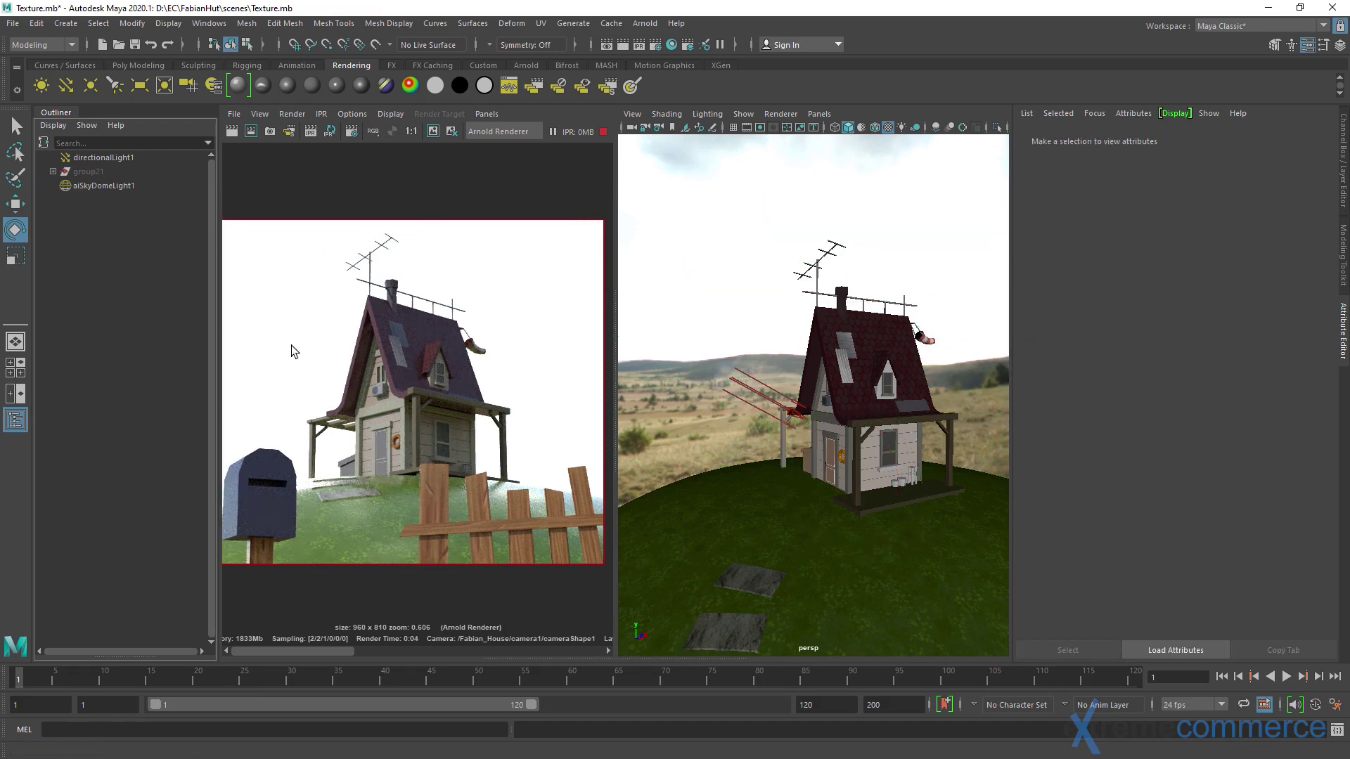
# Enlarge the attribute area for aiSkyDomeLight1 and set its Camera visibility to 0.
pyautogui.click(124, 186)
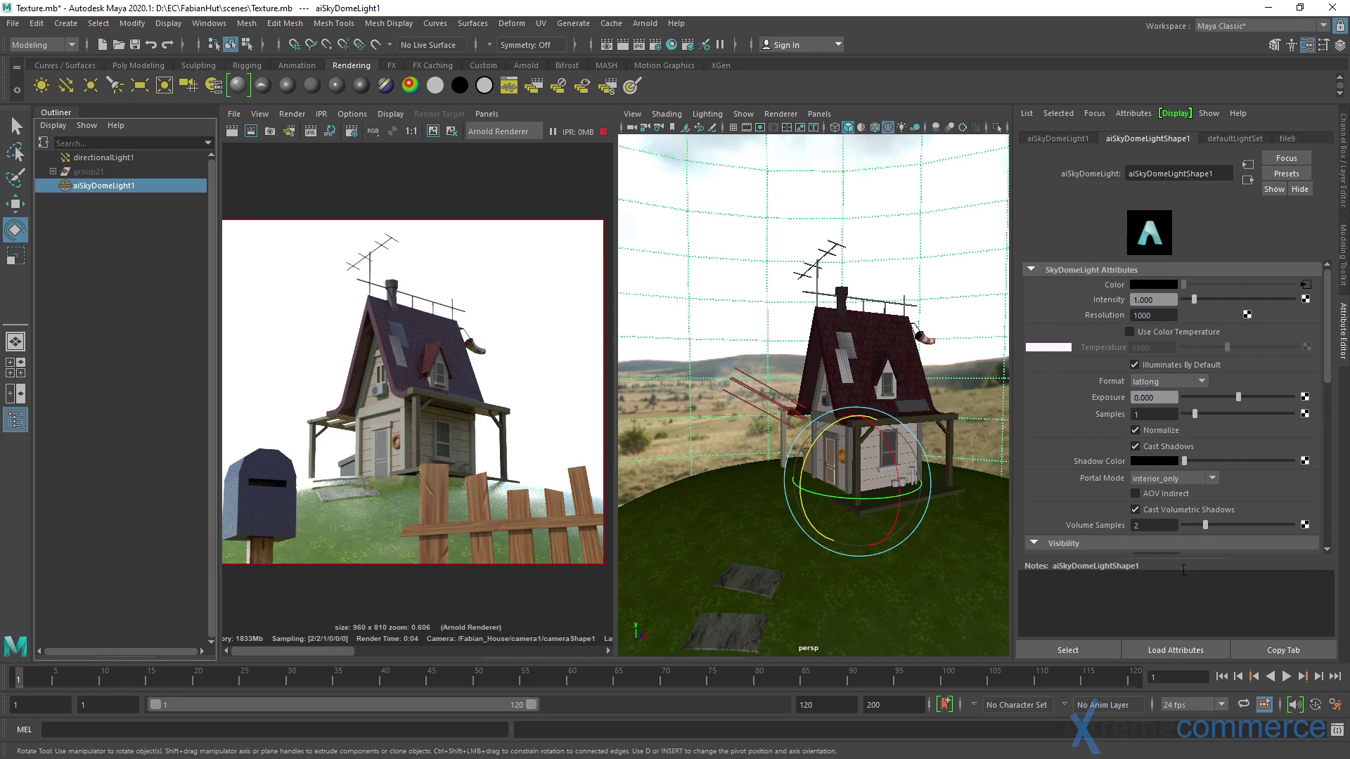
pyautogui.moveTo(1183, 569); pyautogui.dragTo(1183, 636)
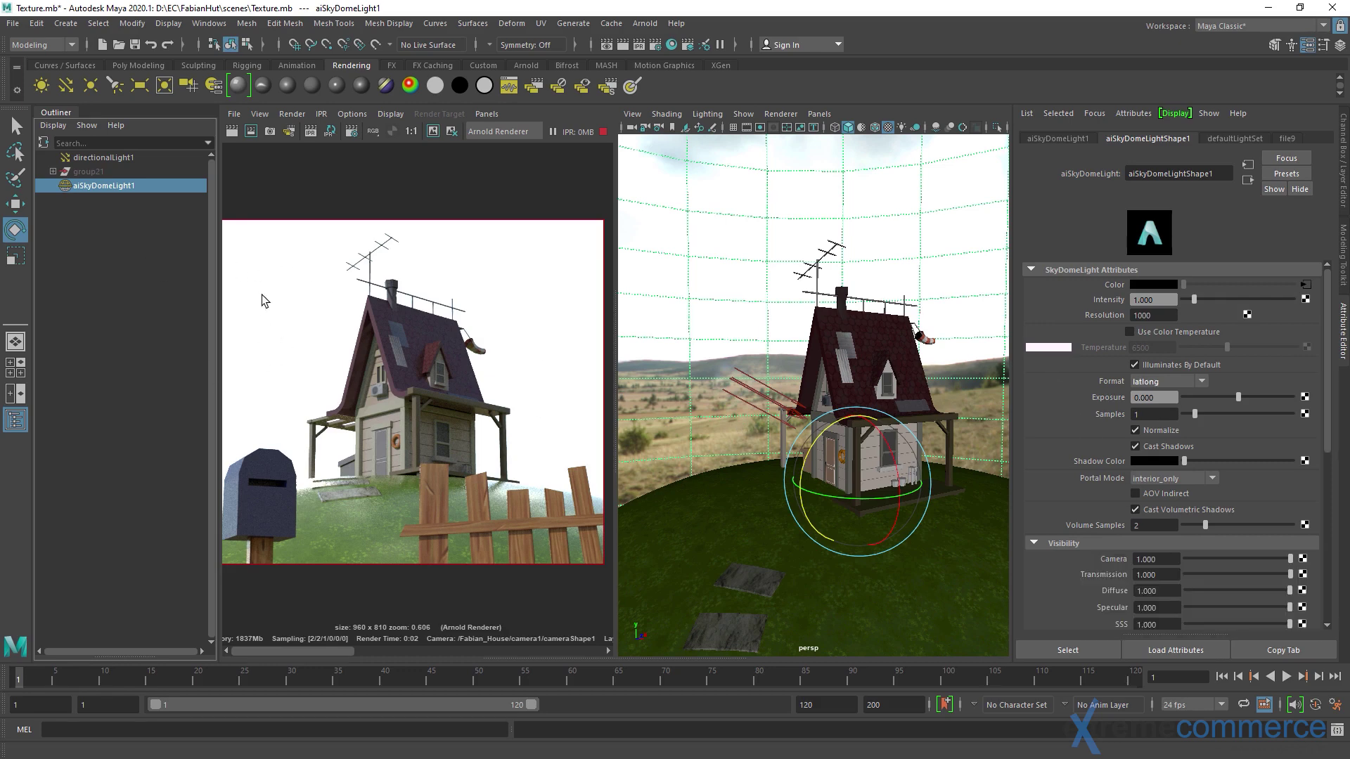
pyautogui.click(411, 131)
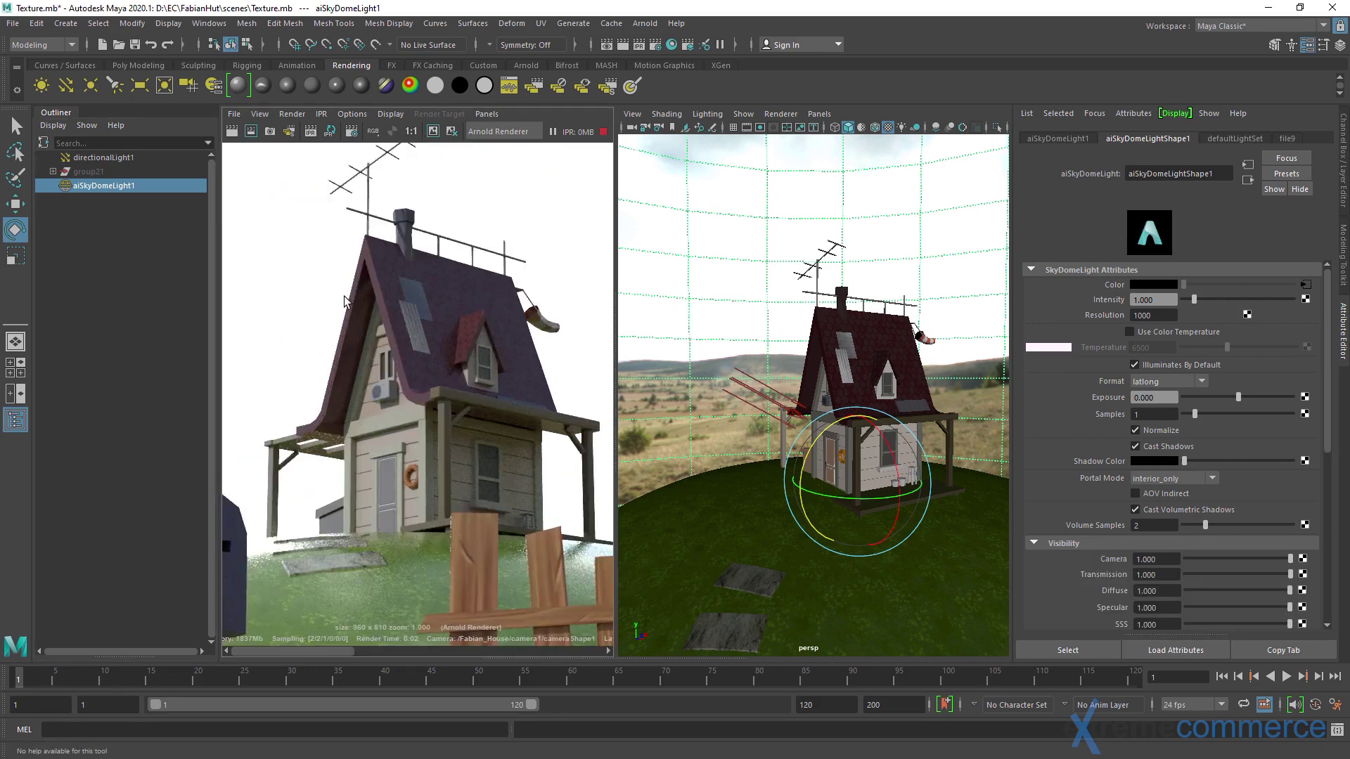
pyautogui.scroll(-5, 343, 301)
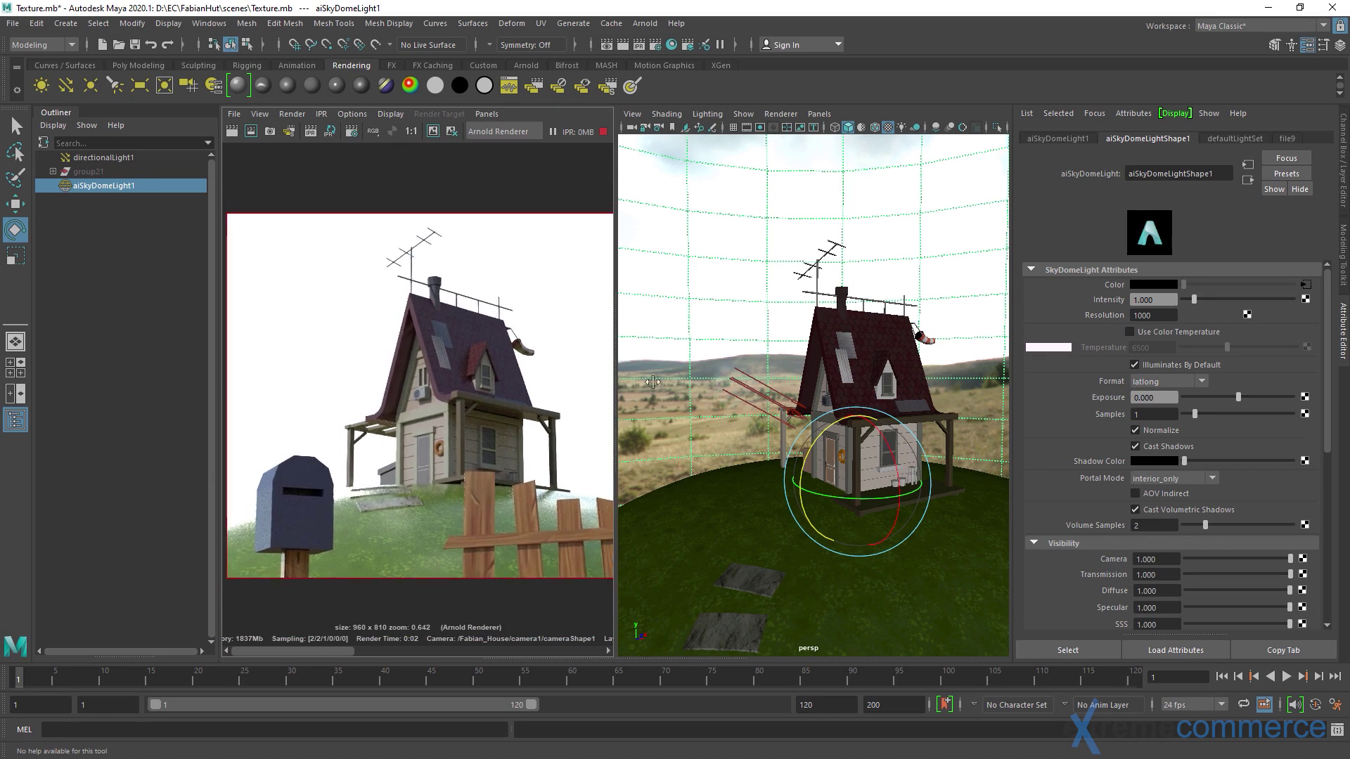
pyautogui.scroll(-3, 1074, 447)
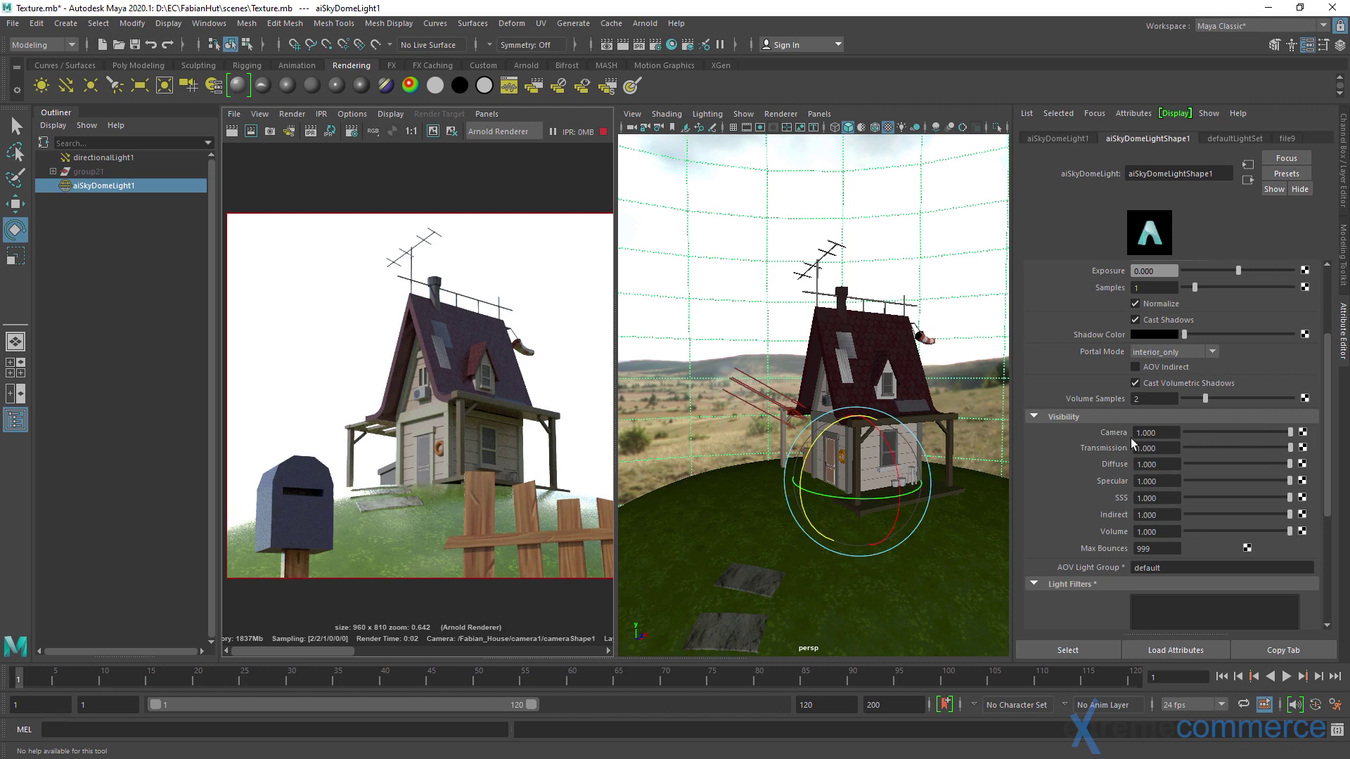
pyautogui.click(1156, 433)
pyautogui.write('0')
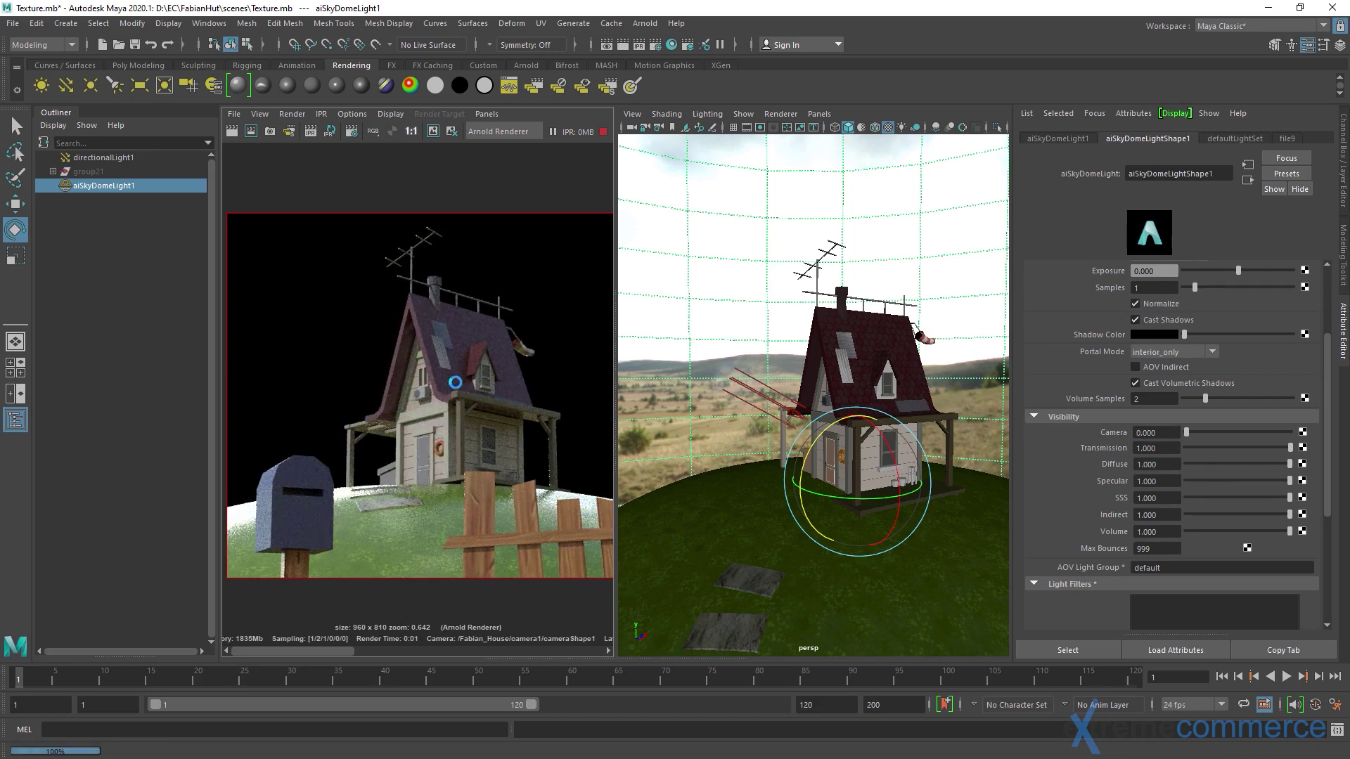
# Examine the house render against the hidden sky background, both at real size and as a wider view.
pyautogui.scroll(1, 479, 383)
pyautogui.keyDown('alt'); pyautogui.moveTo(433, 361); pyautogui.dragTo(405, 387, button='middle'); pyautogui.keyUp('alt')
pyautogui.scroll(6, 386, 337)
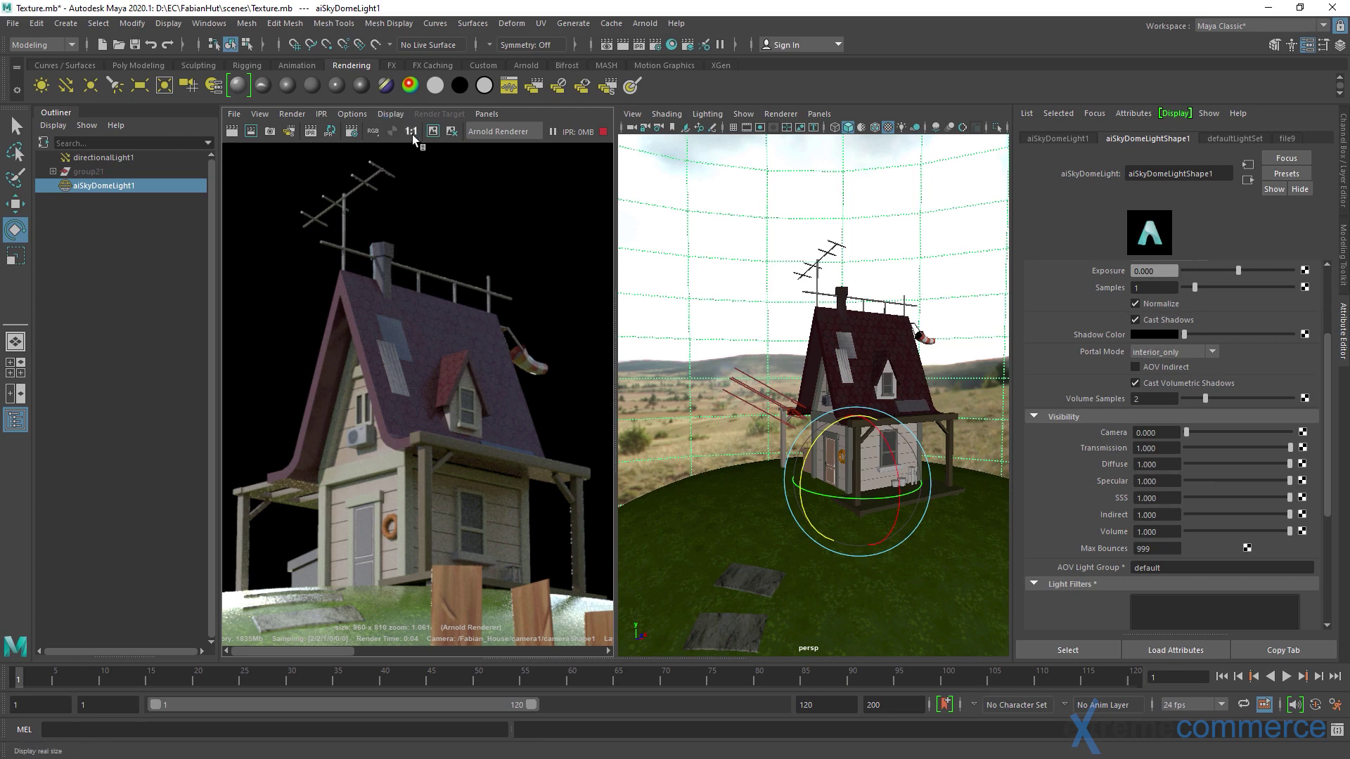
pyautogui.click(412, 132)
pyautogui.keyDown('alt'); pyautogui.moveTo(399, 418); pyautogui.dragTo(420, 435, button='middle'); pyautogui.keyUp('alt')
pyautogui.scroll(-2, 422, 421)
pyautogui.keyDown('alt'); pyautogui.moveTo(513, 355); pyautogui.dragTo(463, 386, button='middle'); pyautogui.keyUp('alt')
pyautogui.scroll(-1, 503, 376)
pyautogui.scroll(-2, 465, 386)
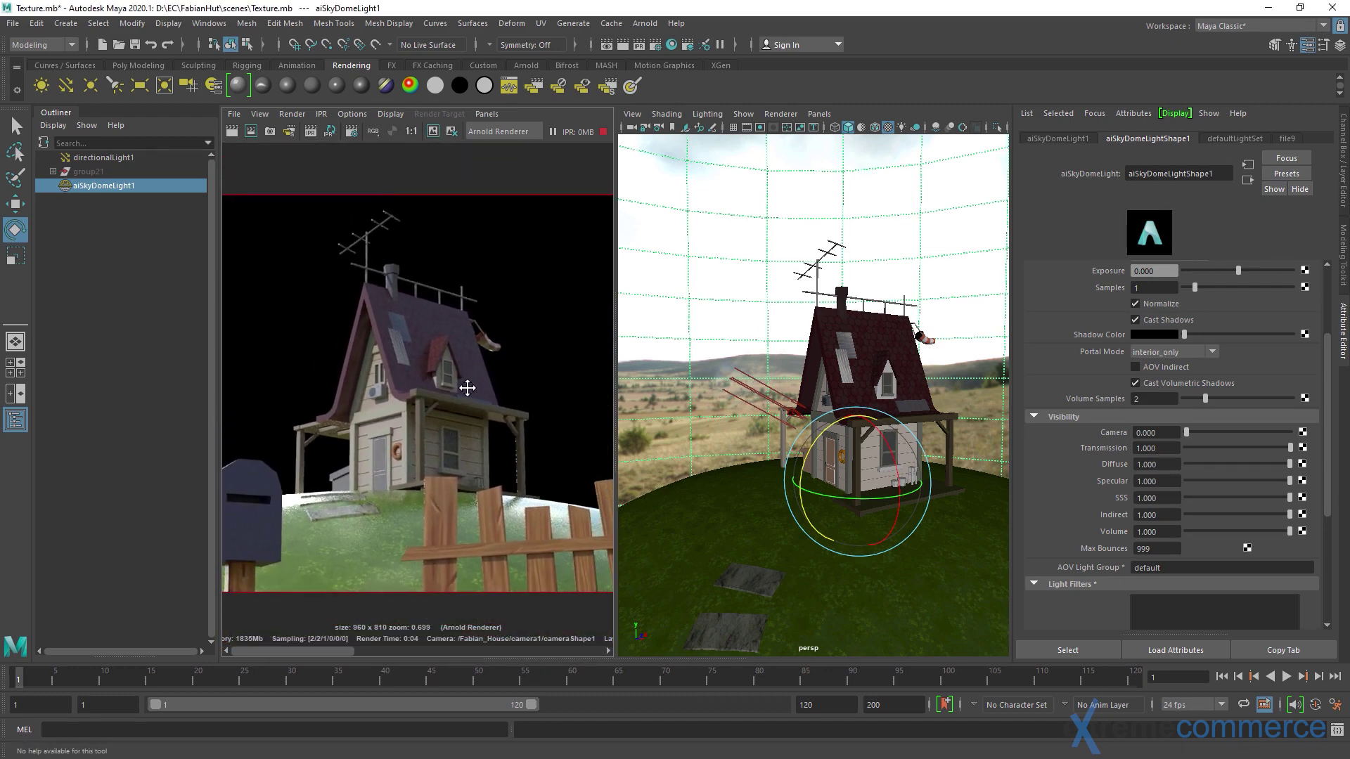
# Stop the IPR render and select the sky dome light in the perspective view.
pyautogui.click(603, 131)
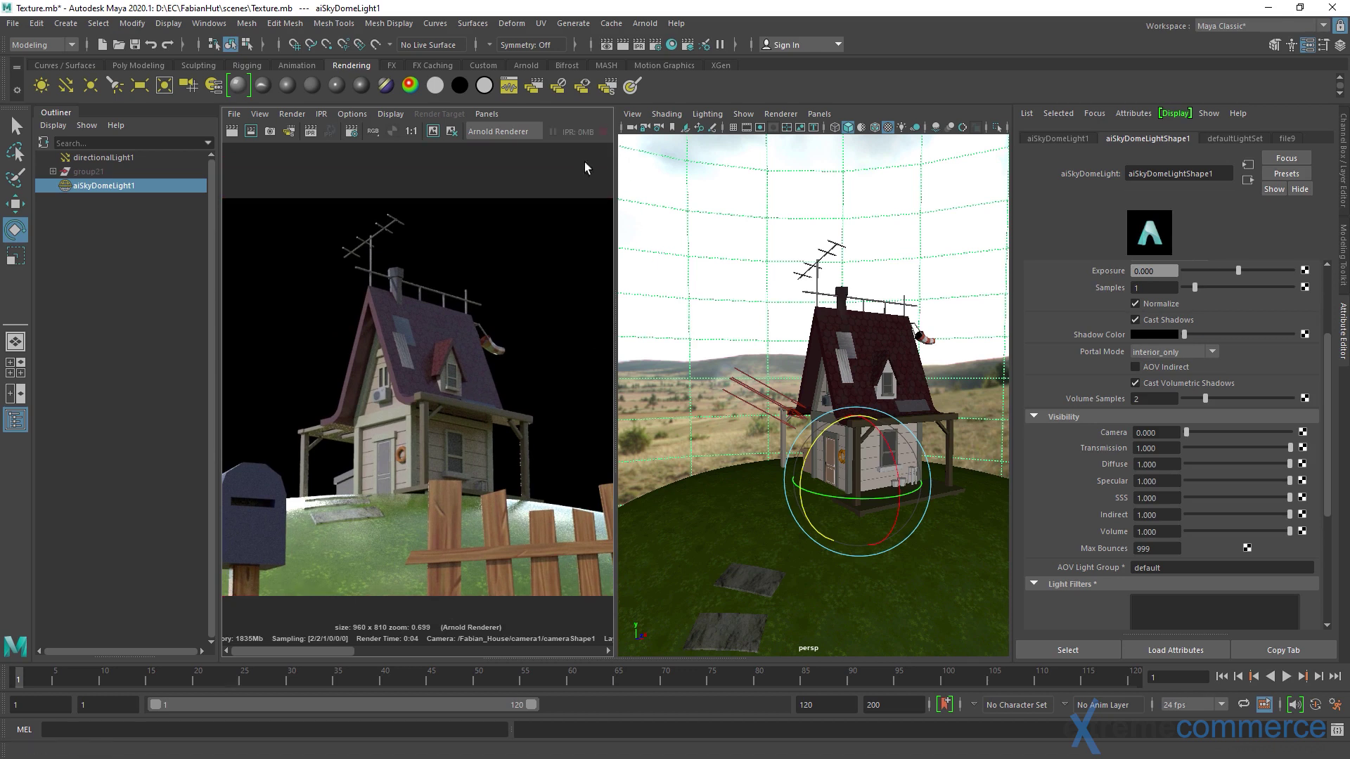
pyautogui.press('q')
pyautogui.click(819, 298)
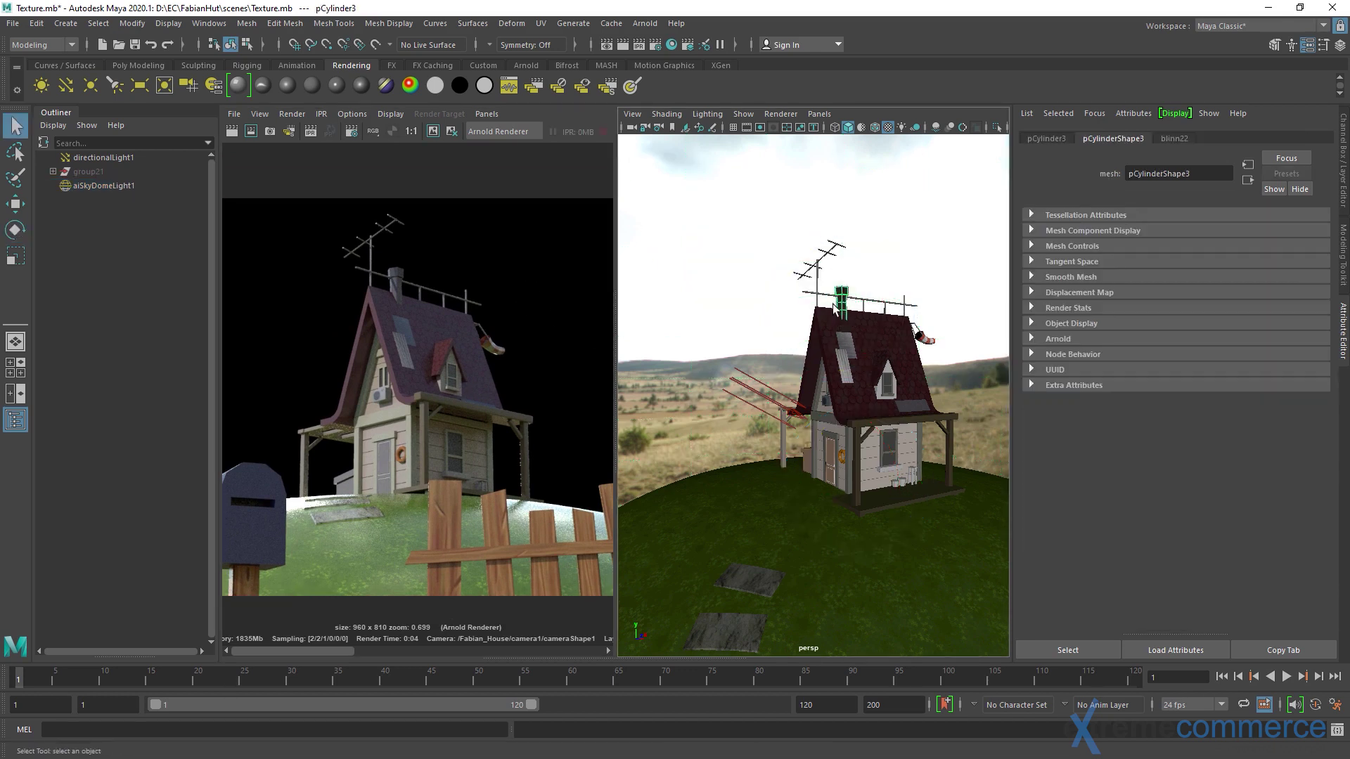
pyautogui.press('w')
pyautogui.press('q')
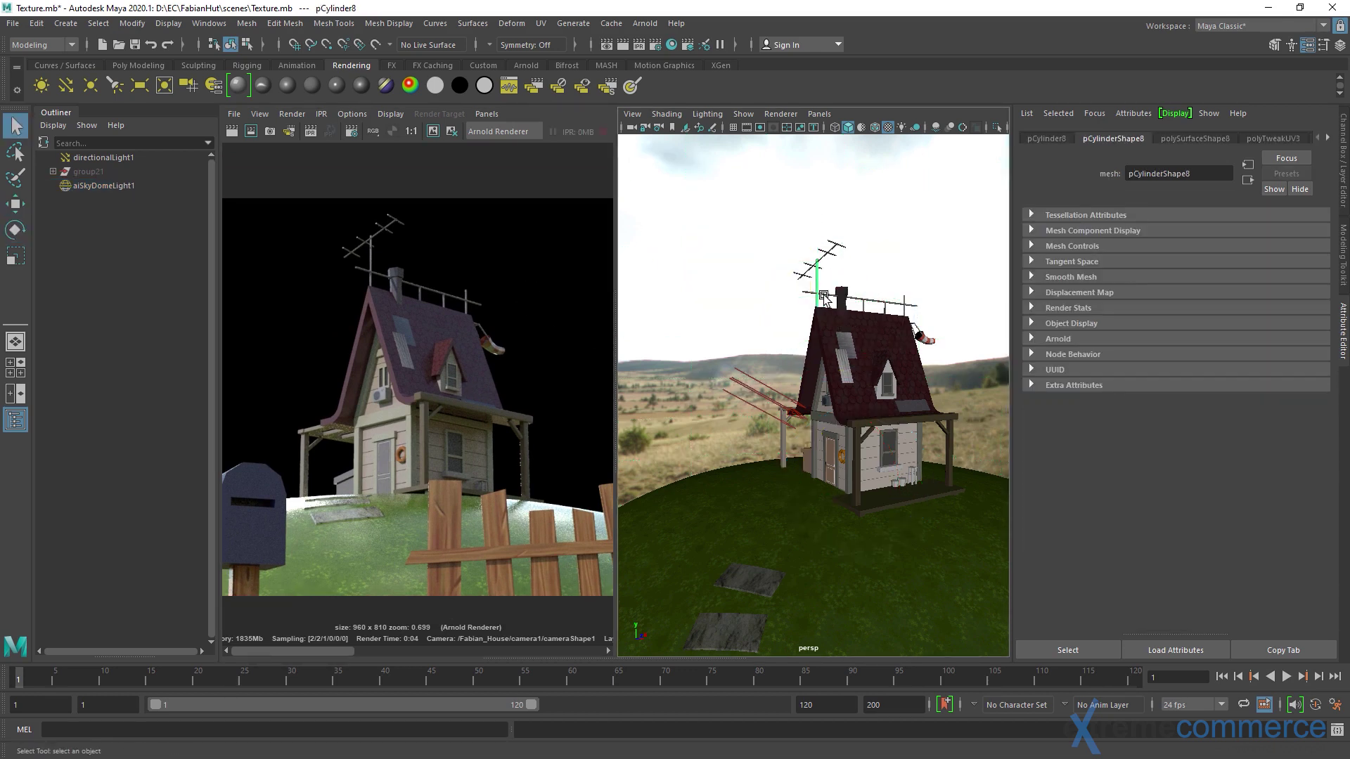
pyautogui.click(652, 296)
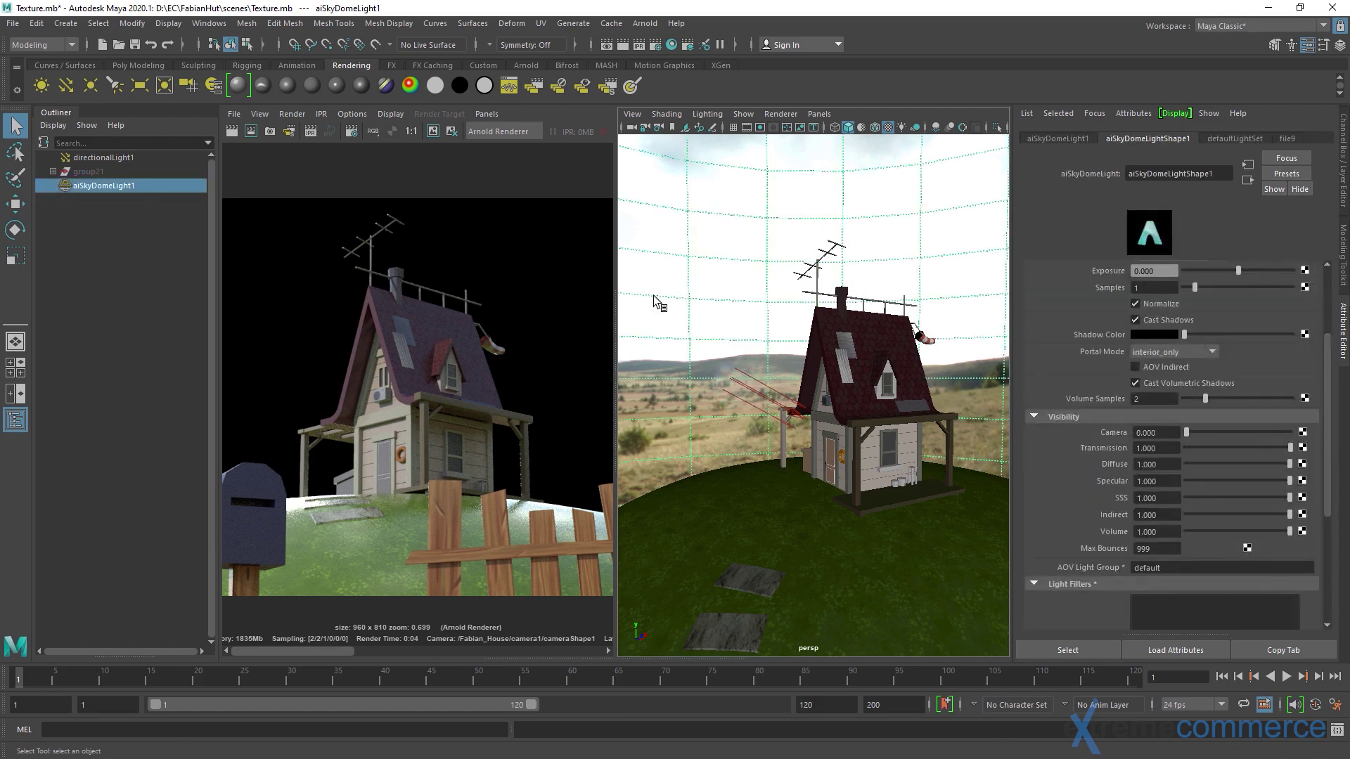